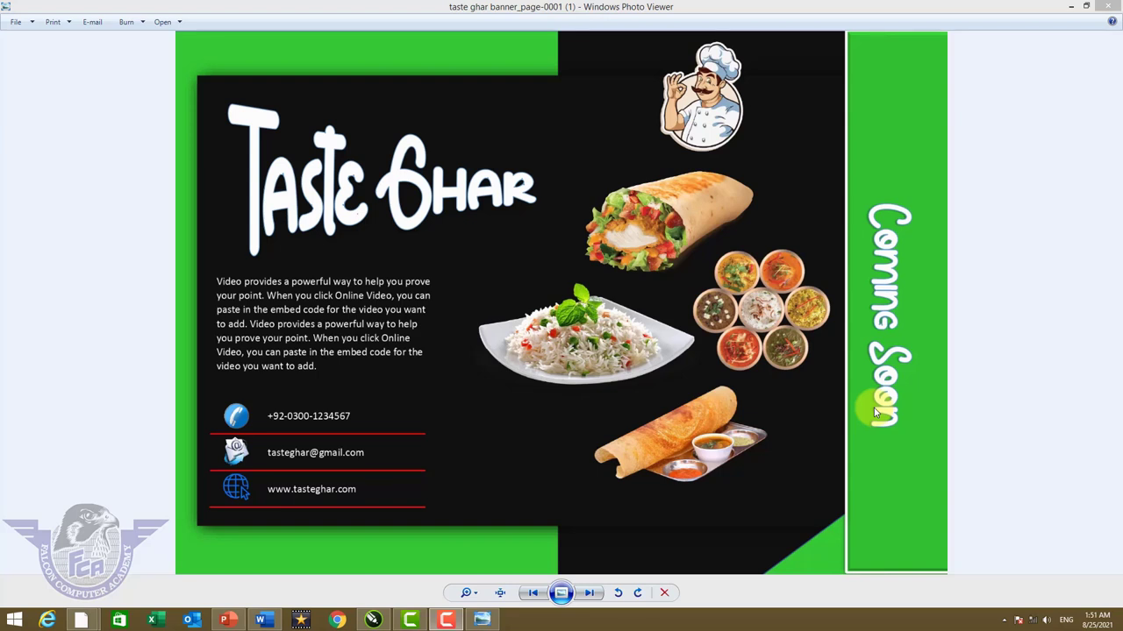
# - Return to Word, leave the banner's print preview, and create a new blank document
pyautogui.click(874, 412)
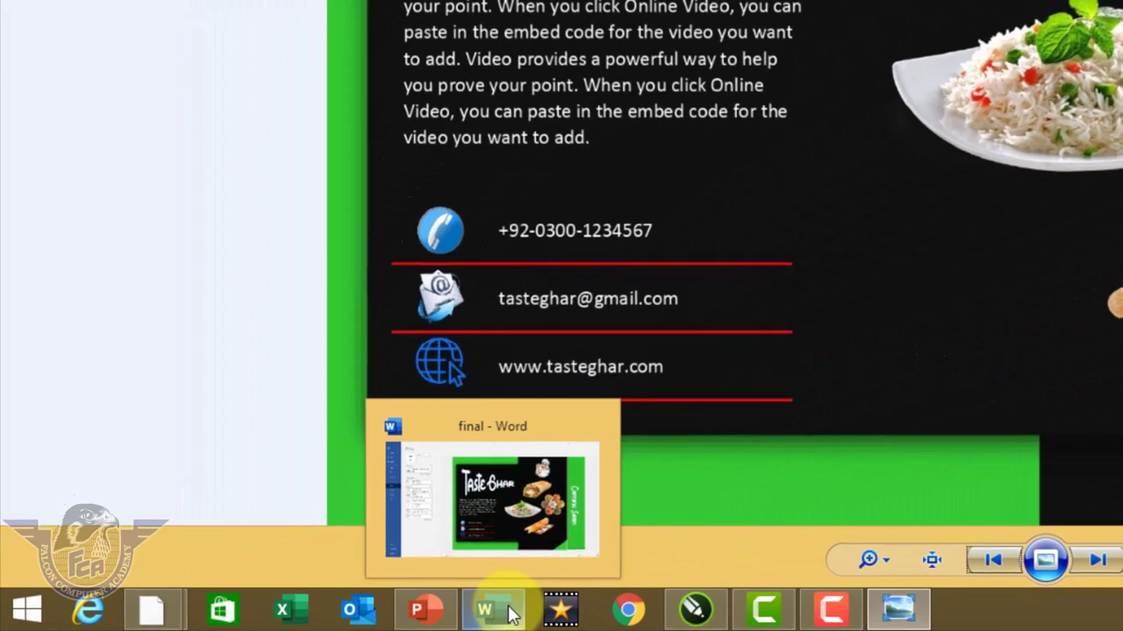
pyautogui.click(275, 618)
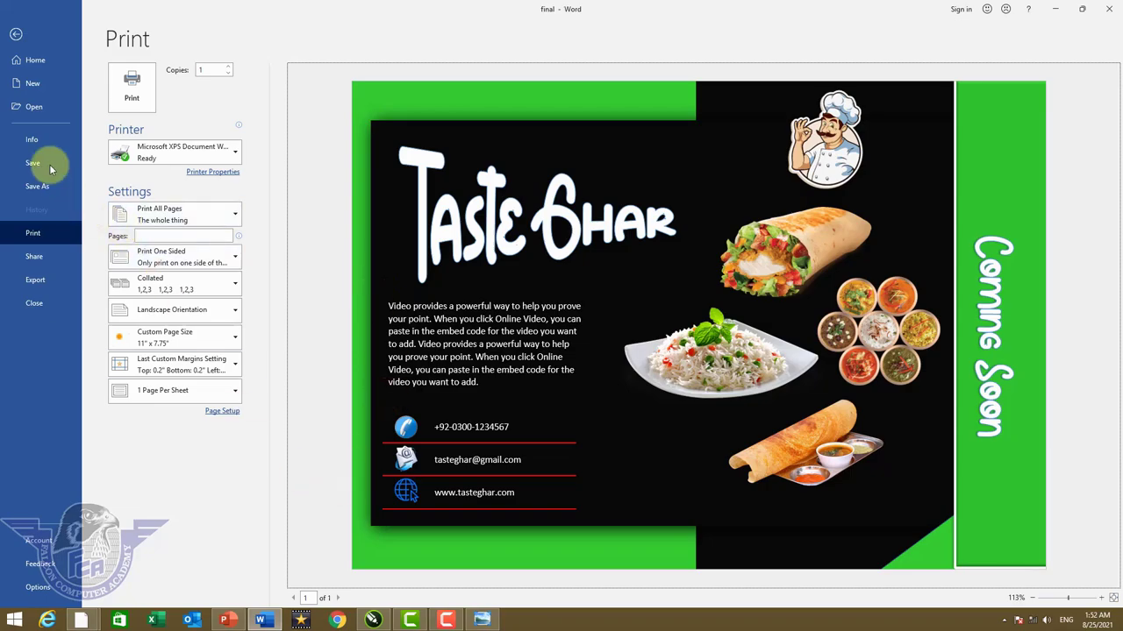
pyautogui.click(16, 33)
pyautogui.click(35, 51)
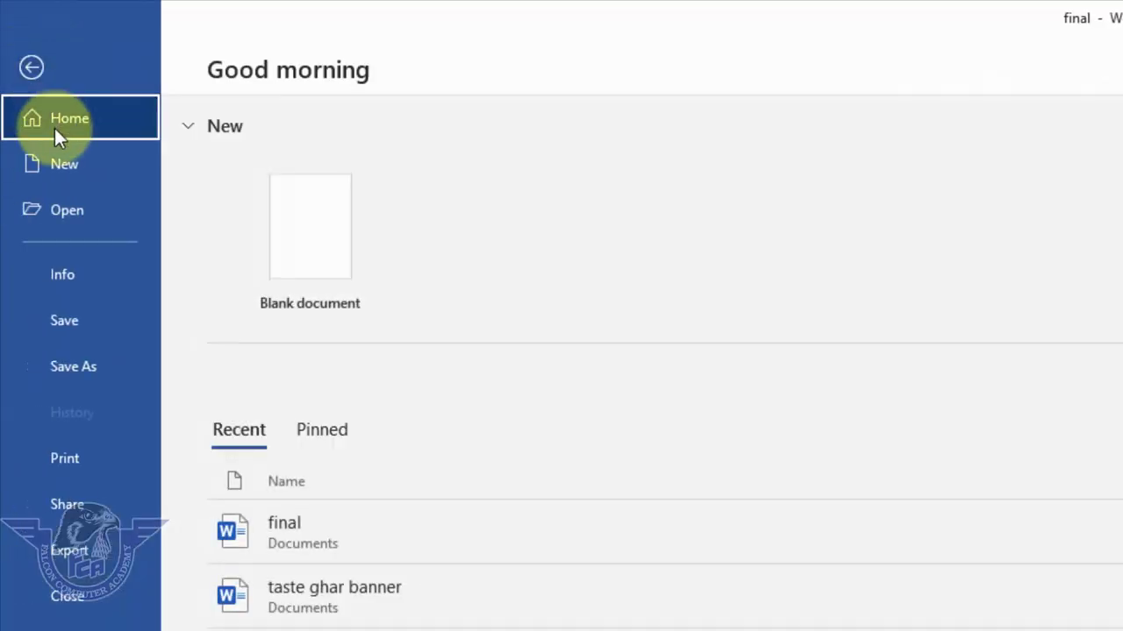
pyautogui.click(79, 172)
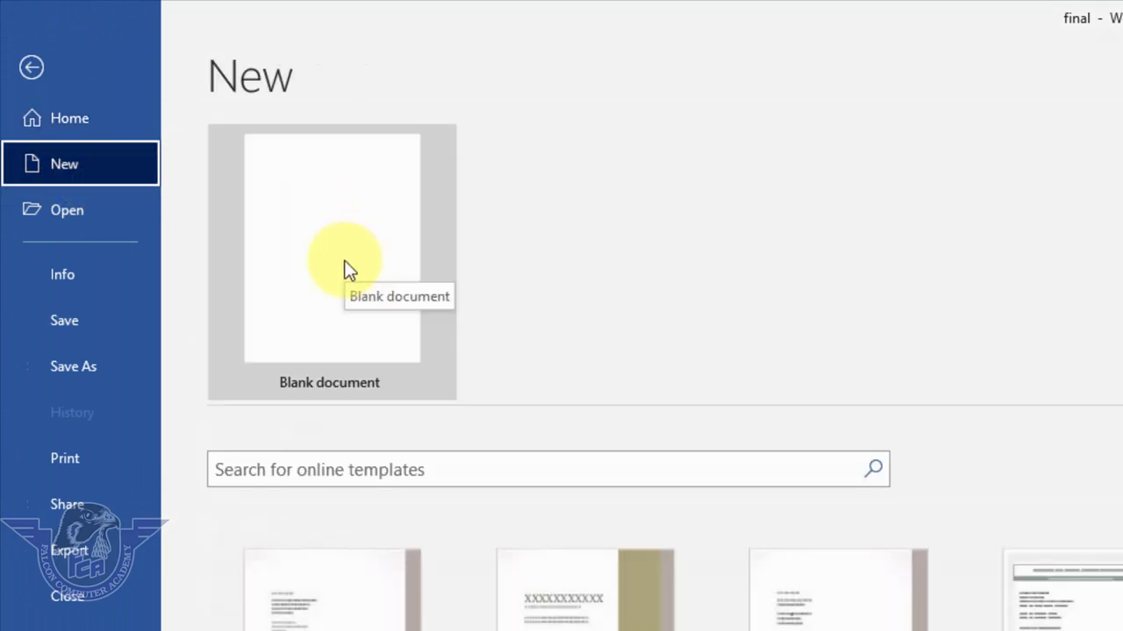
pyautogui.click(345, 270)
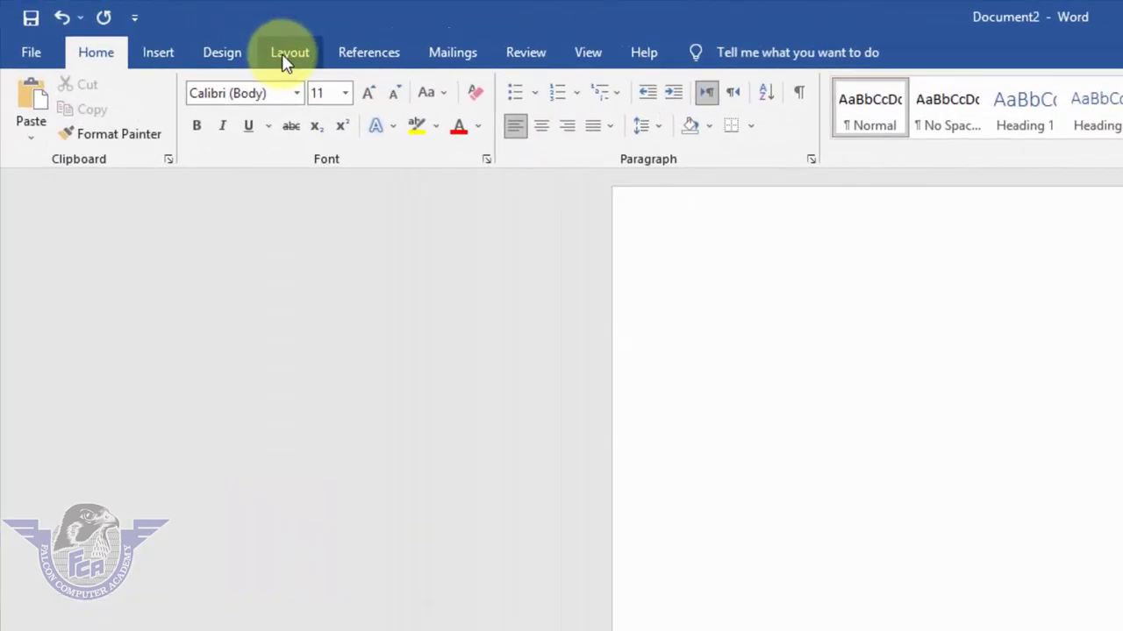
# - Remove paragraph spacing after and set a custom paper size of 11 by 7.75 inches
pyautogui.click(165, 30)
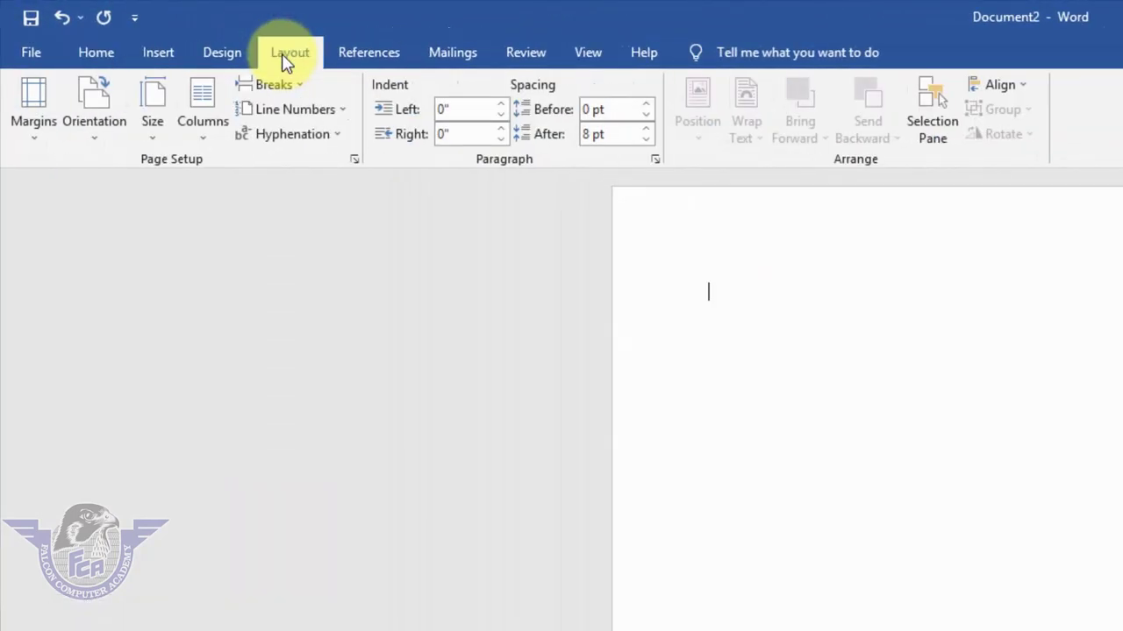
pyautogui.click(647, 139)
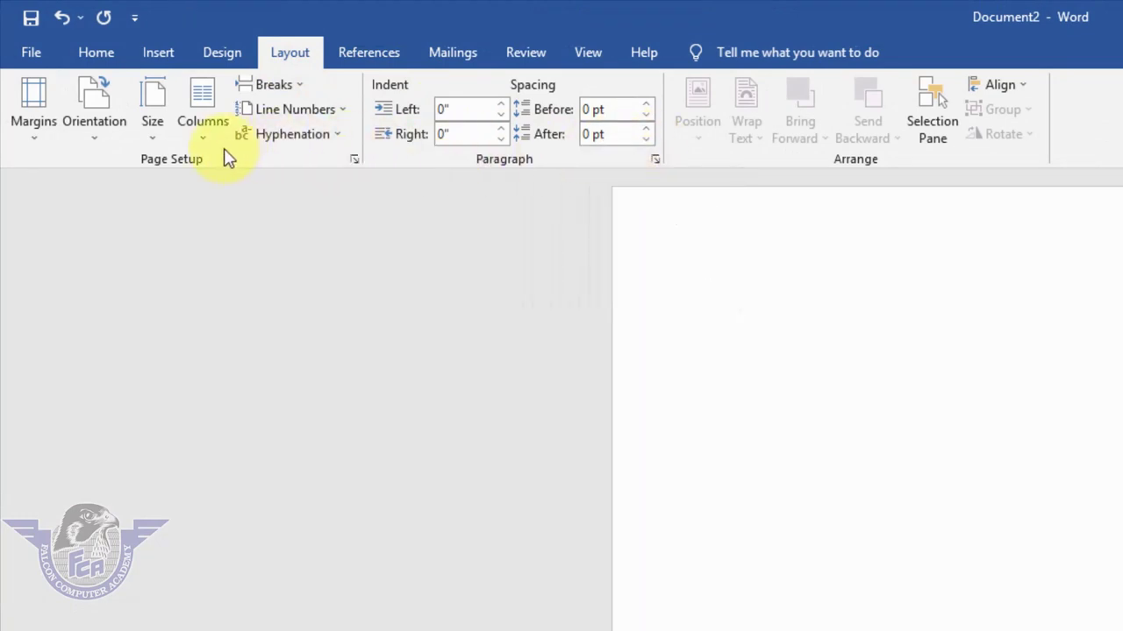
pyautogui.click(154, 132)
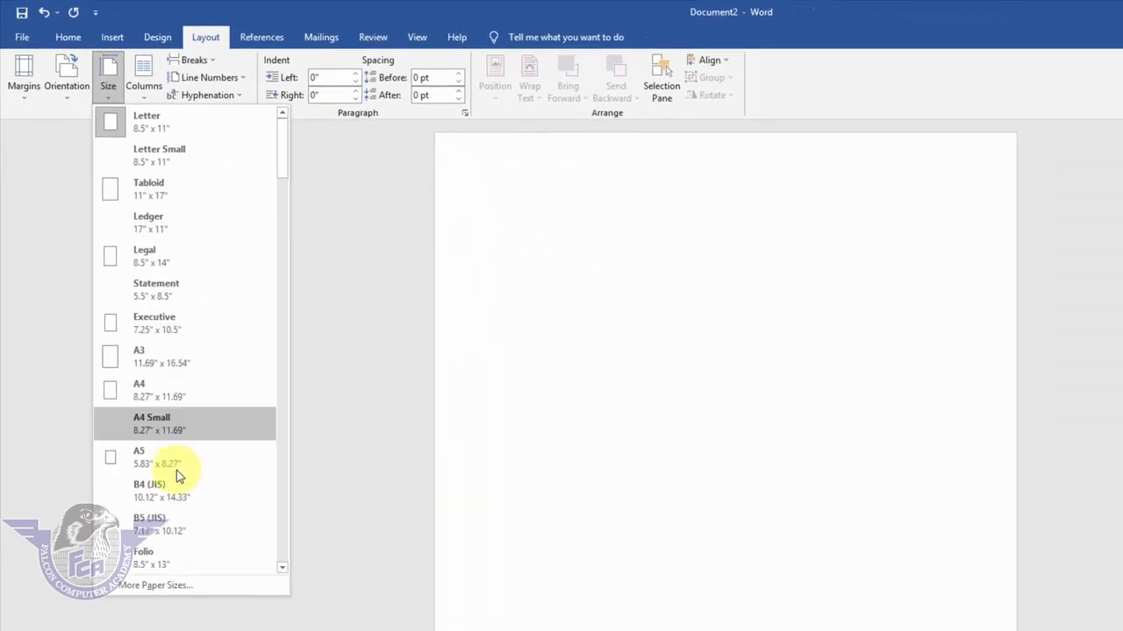
pyautogui.click(203, 585)
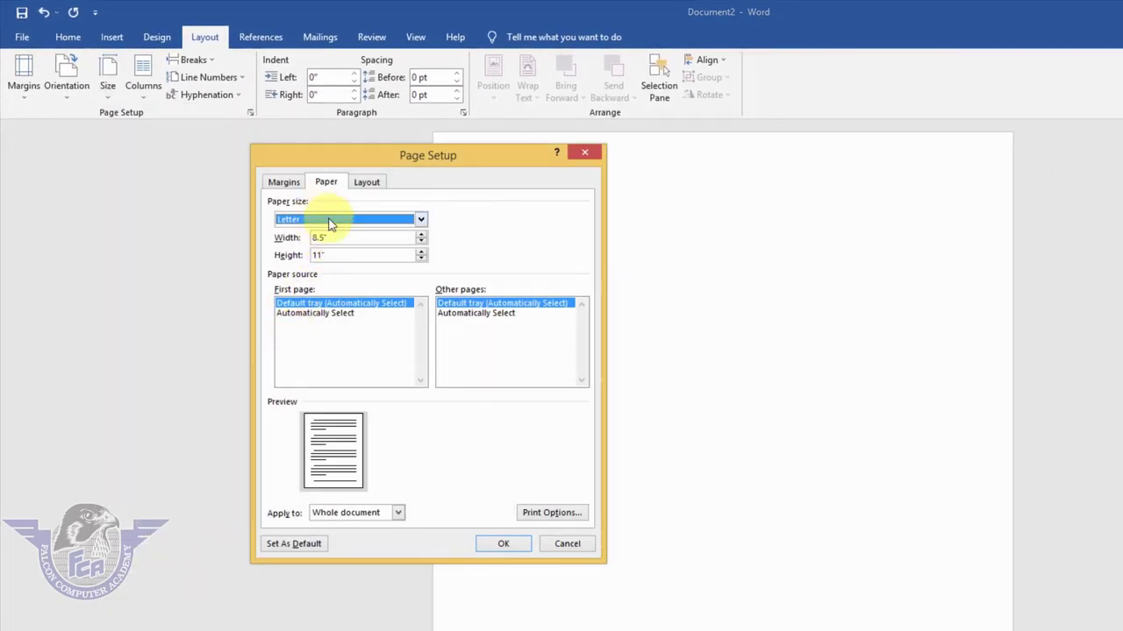
pyautogui.press('Tab')
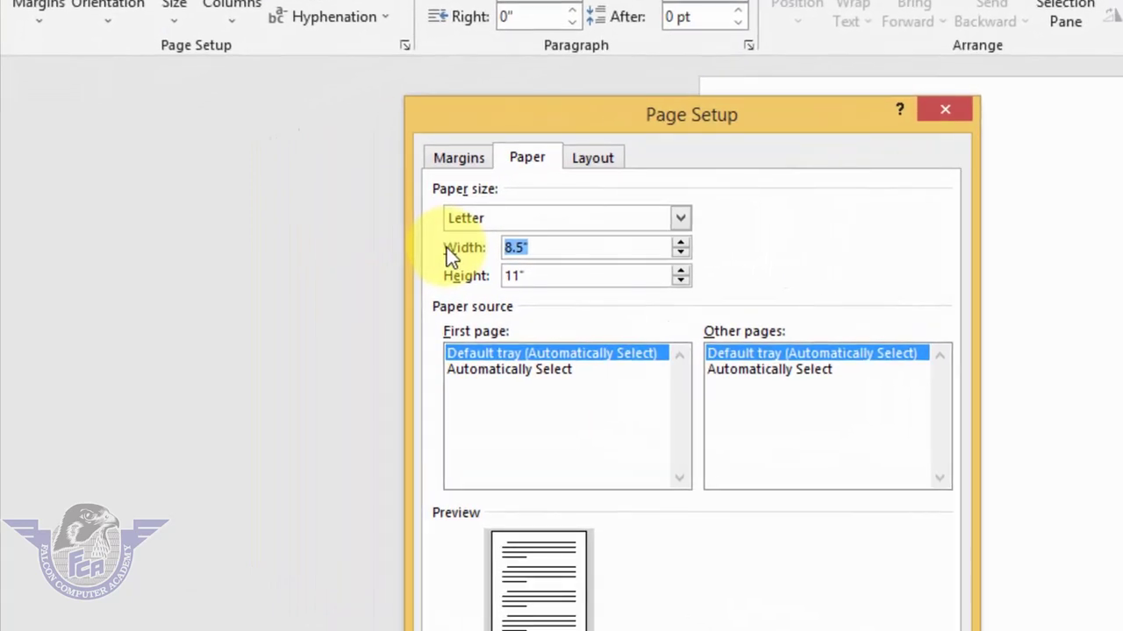
pyautogui.write('11')
pyautogui.press('Tab')
pyautogui.write('7.')
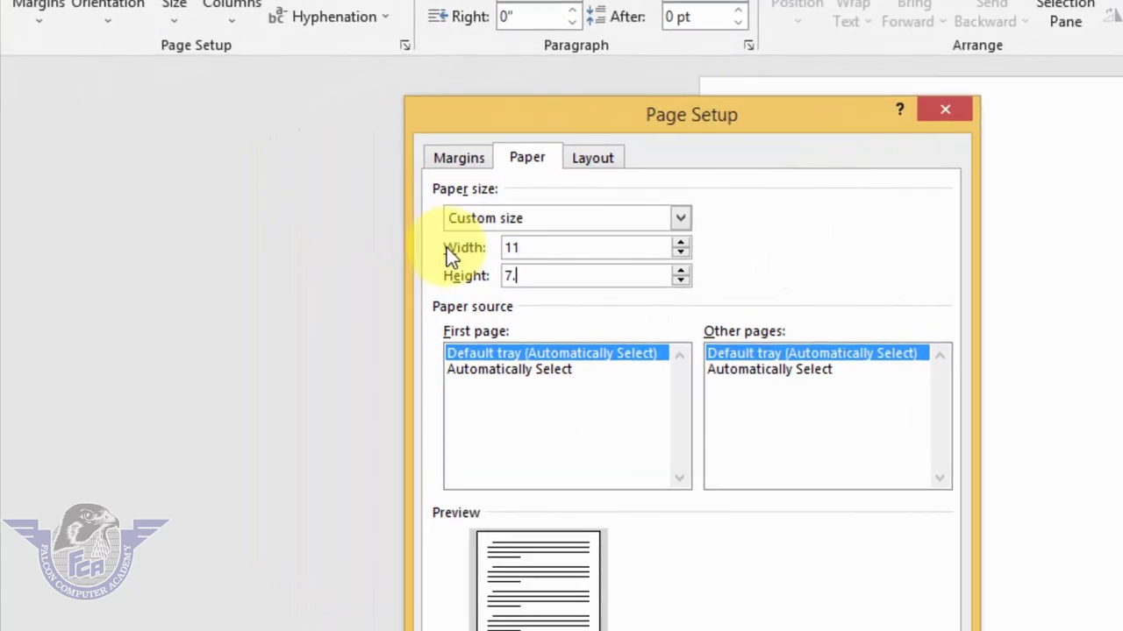
pyautogui.write('75')
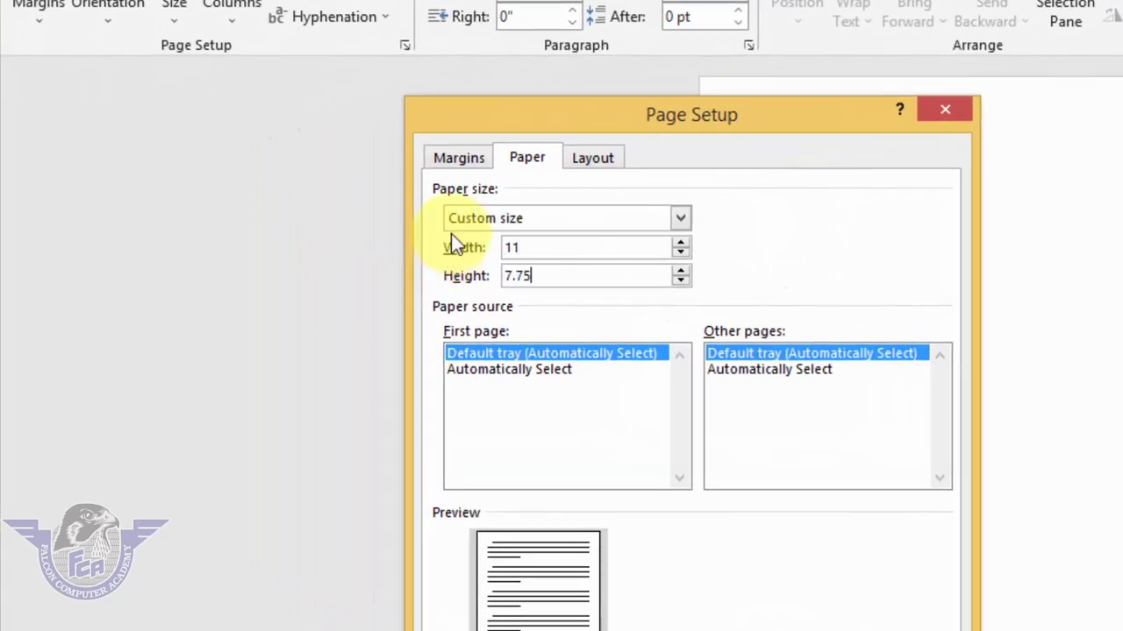
# - Set all margins to 0.2 inches in landscape orientation and apply the page setup
pyautogui.click(469, 163)
pyautogui.doubleClick(594, 218)
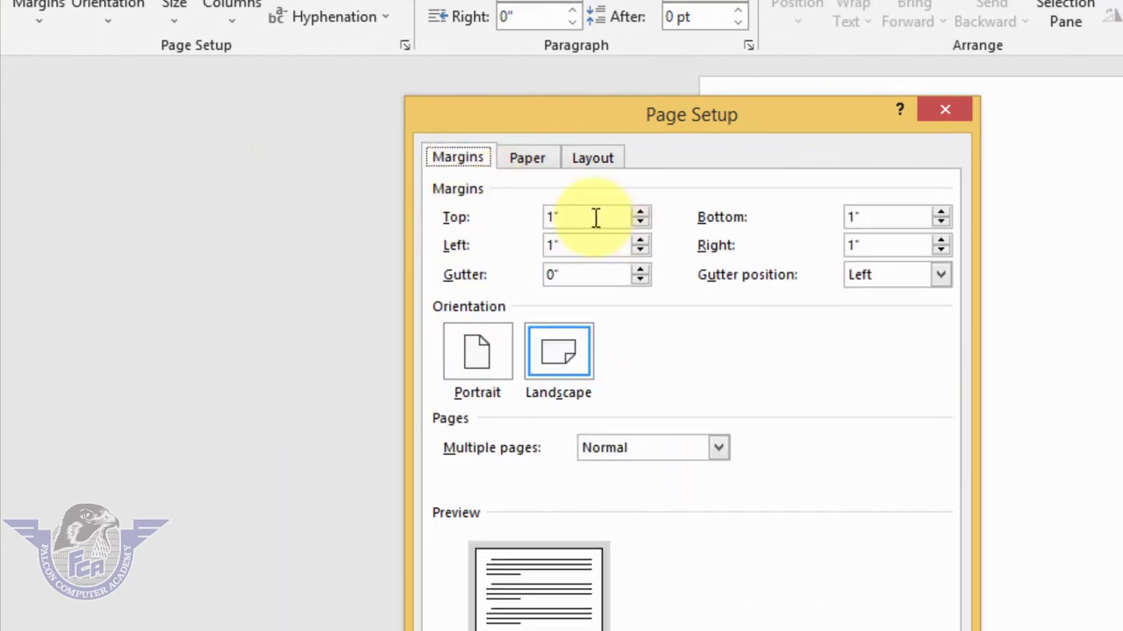
pyautogui.write('.')
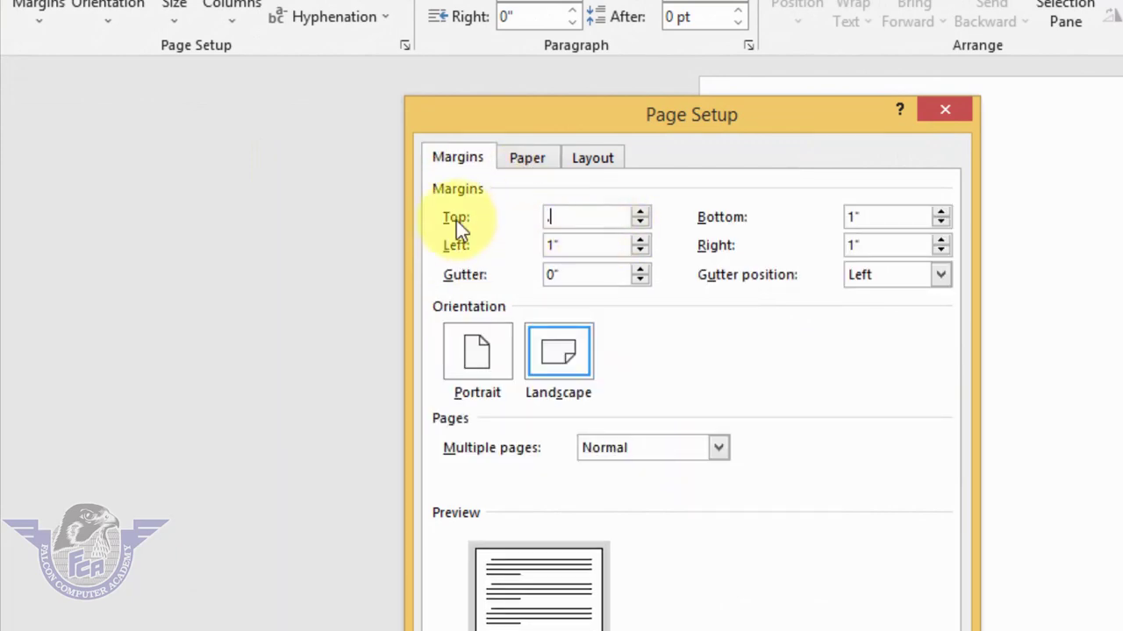
pyautogui.write('2')
pyautogui.press('Tab')
pyautogui.write('.2')
pyautogui.press('Tab')
pyautogui.write('.2')
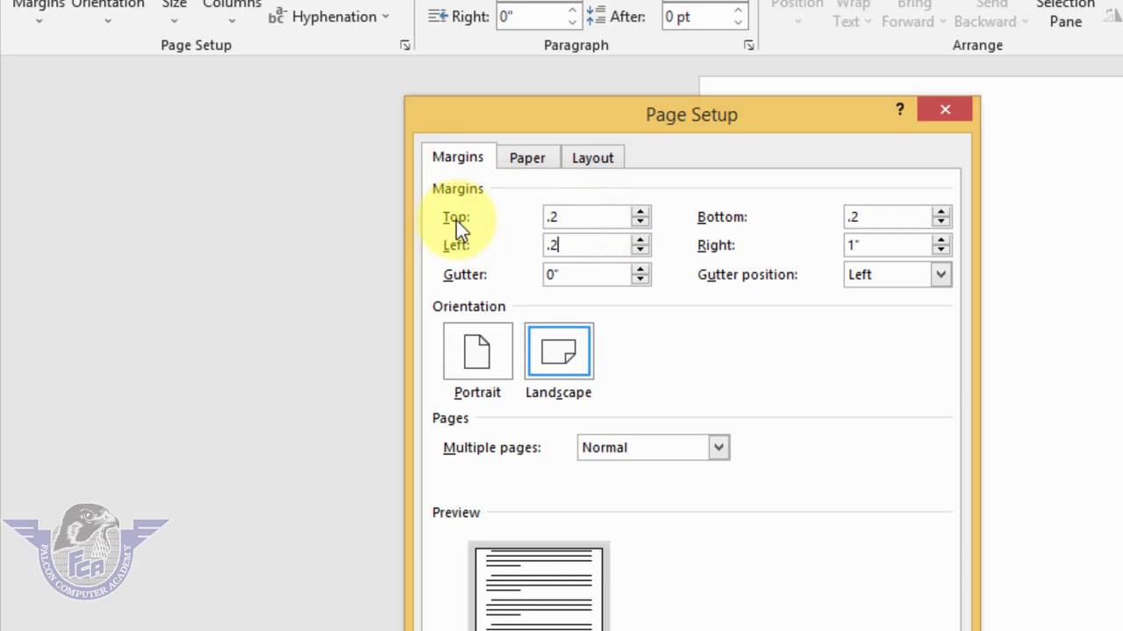
pyautogui.press('Tab')
pyautogui.write('.2')
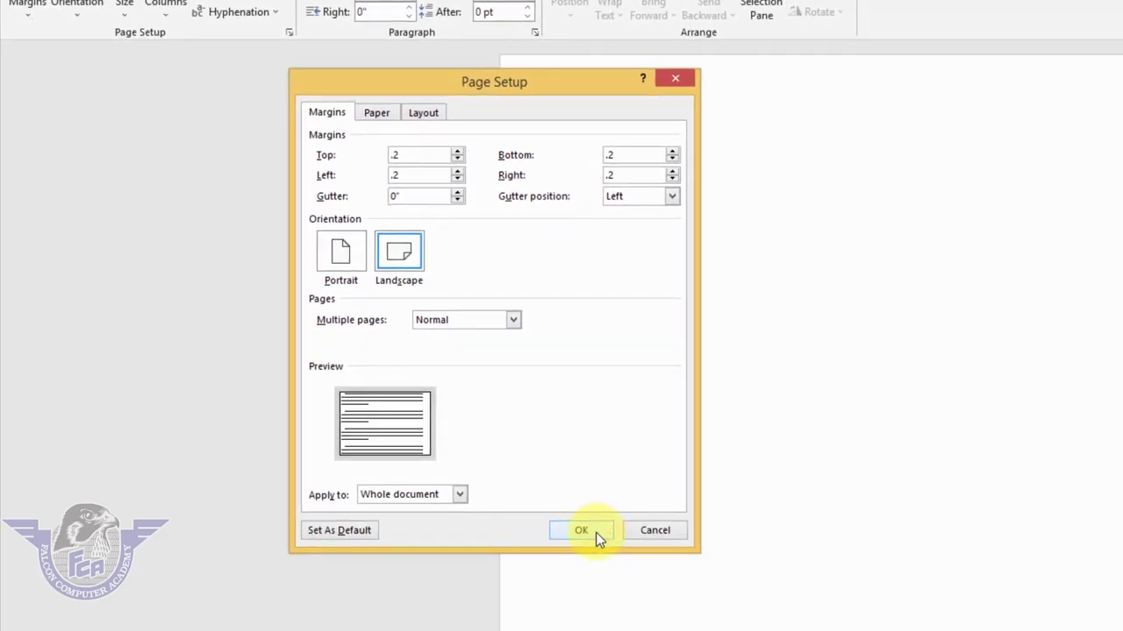
pyautogui.click(597, 531)
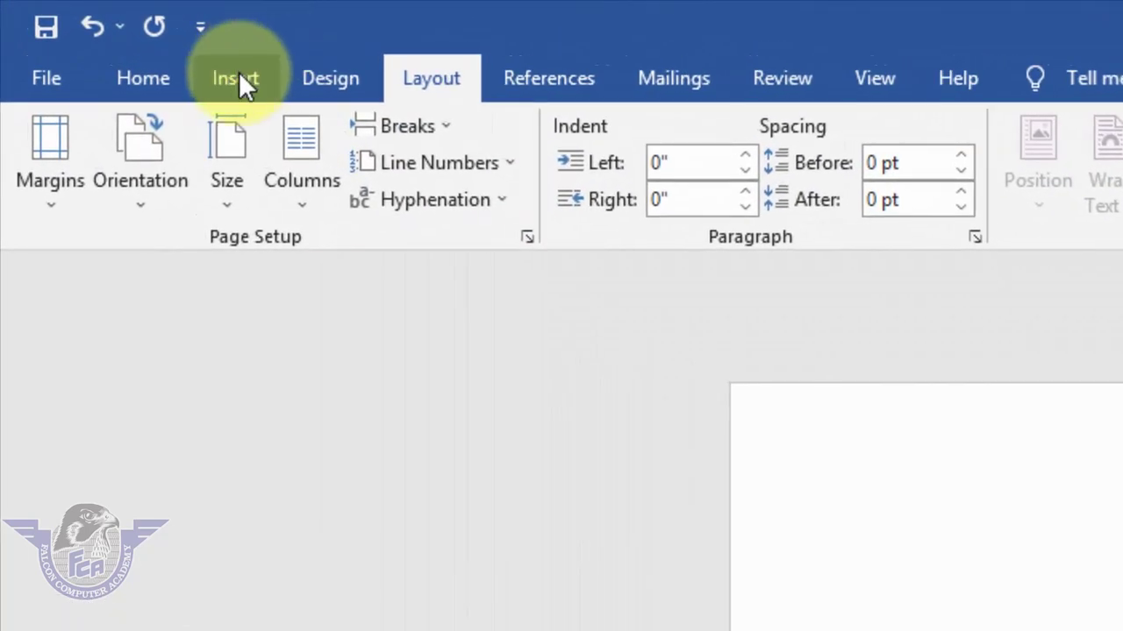
# - Draw a rectangle covering the entire page
pyautogui.click(233, 77)
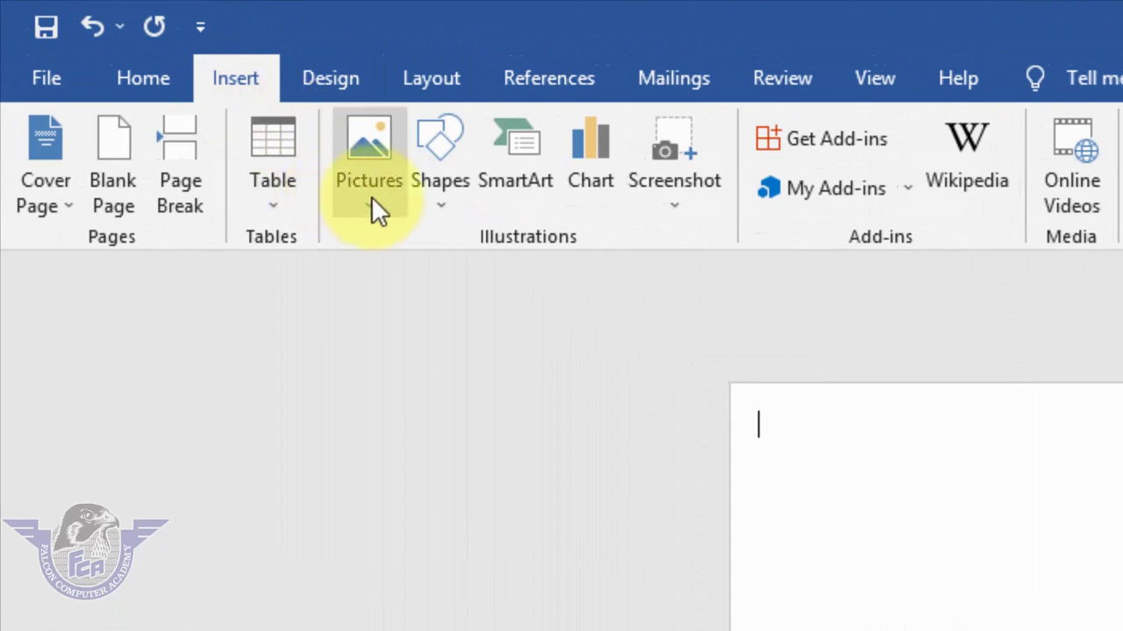
pyautogui.click(445, 210)
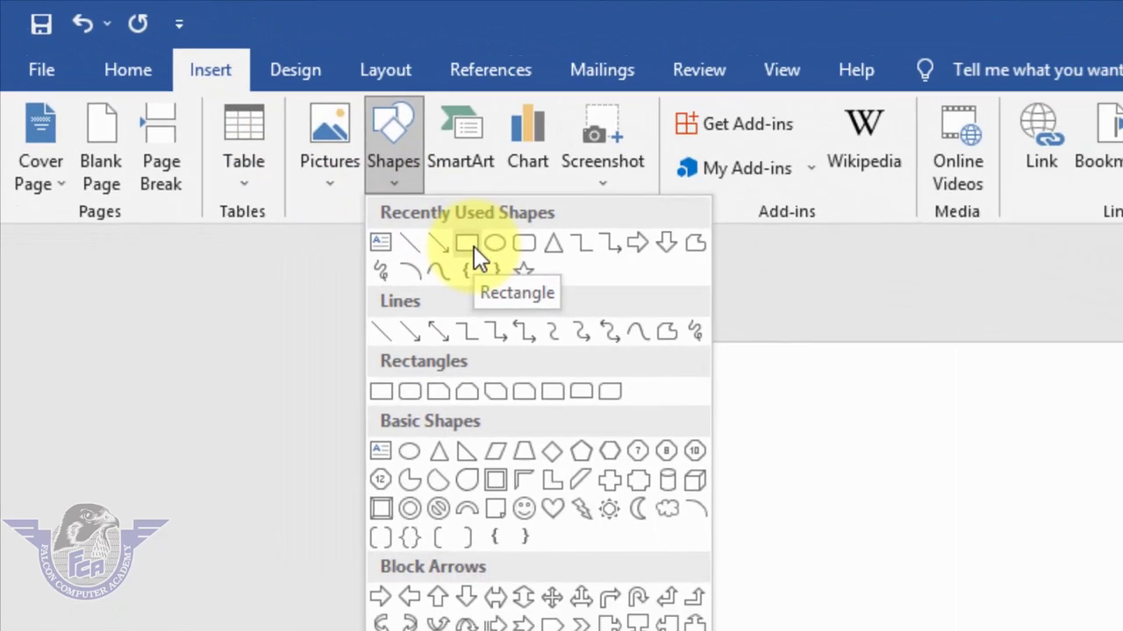
pyautogui.click(527, 273)
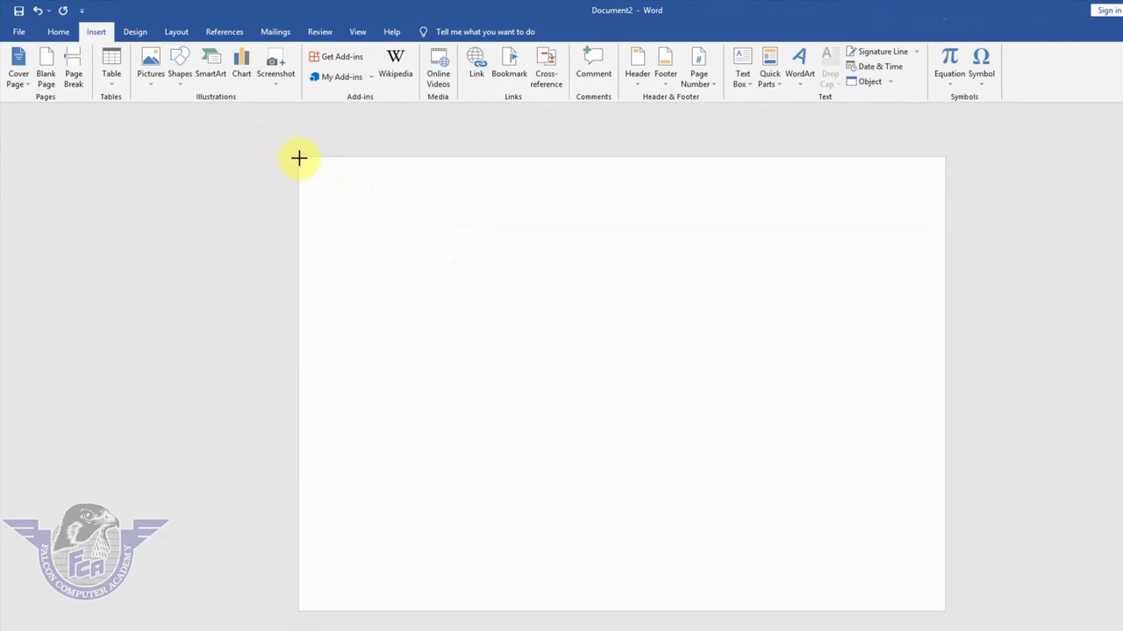
pyautogui.moveTo(300, 160)
pyautogui.mouseDown()
pyautogui.moveTo(327, 195)
pyautogui.moveTo(945, 611)
pyautogui.mouseUp()
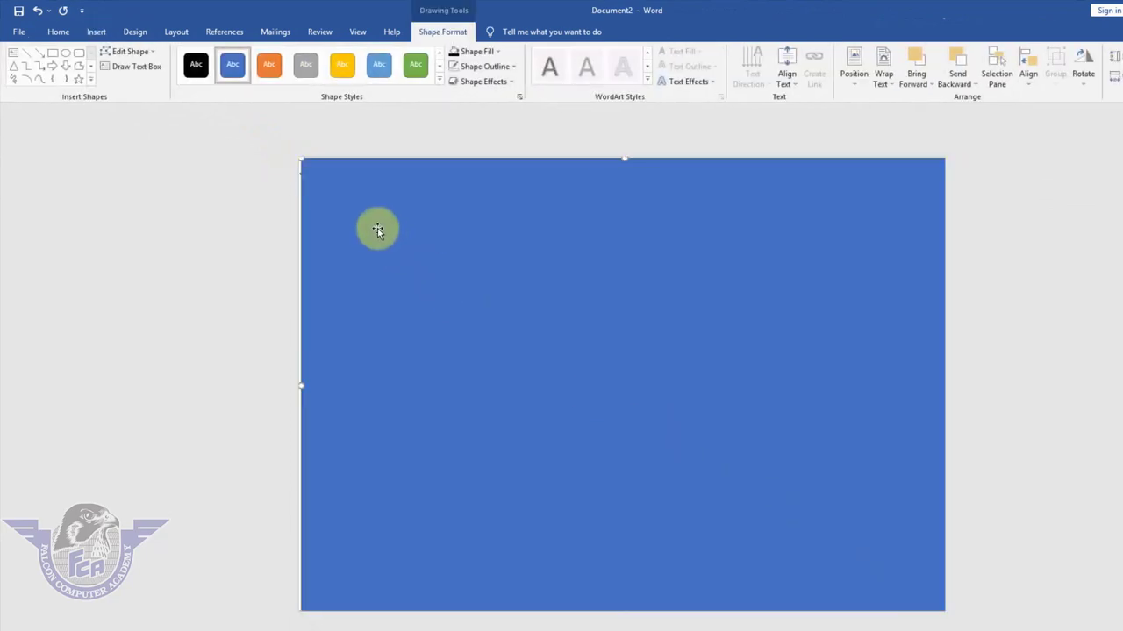
pyautogui.moveTo(304, 164); pyautogui.dragTo(288, 151)
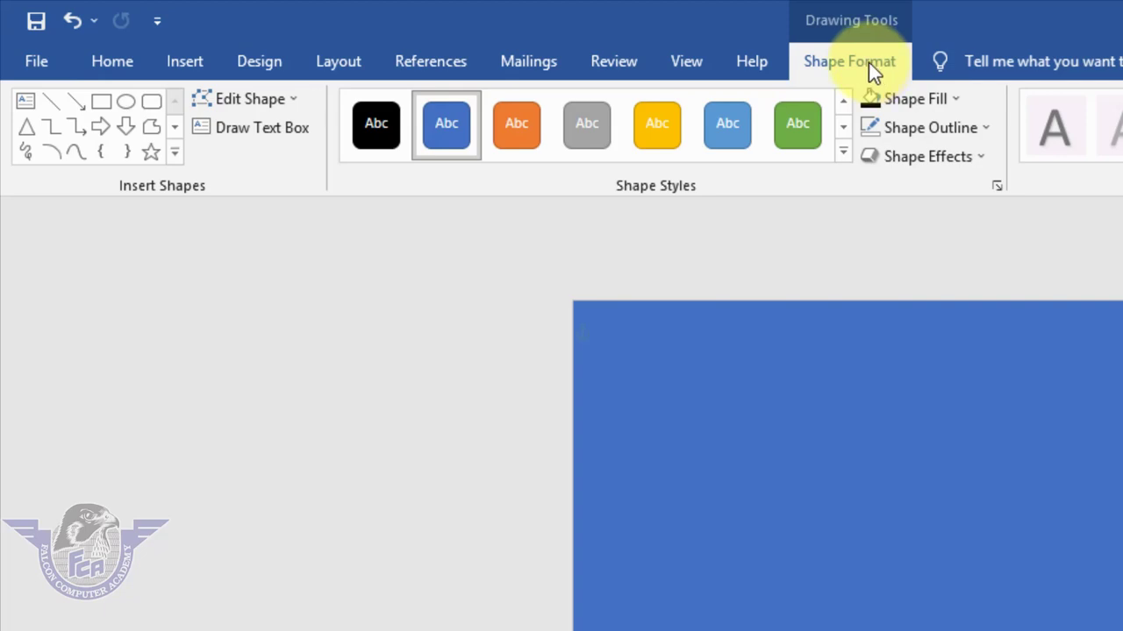
# - Fill the rectangle with a standard green from More Fill Colors
pyautogui.click(949, 102)
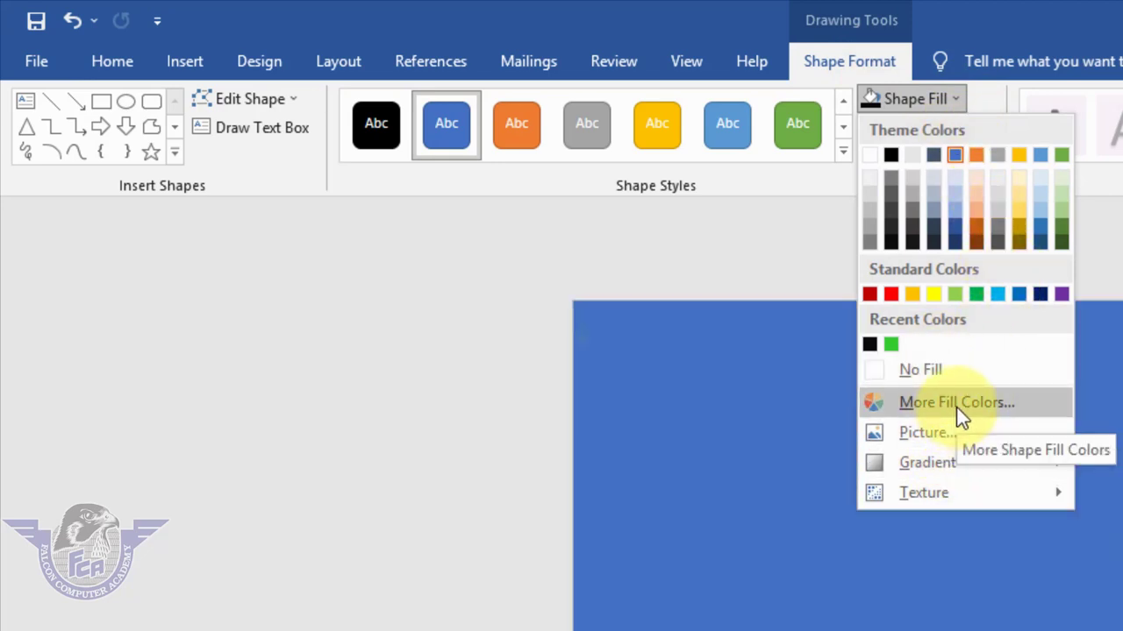
pyautogui.click(956, 407)
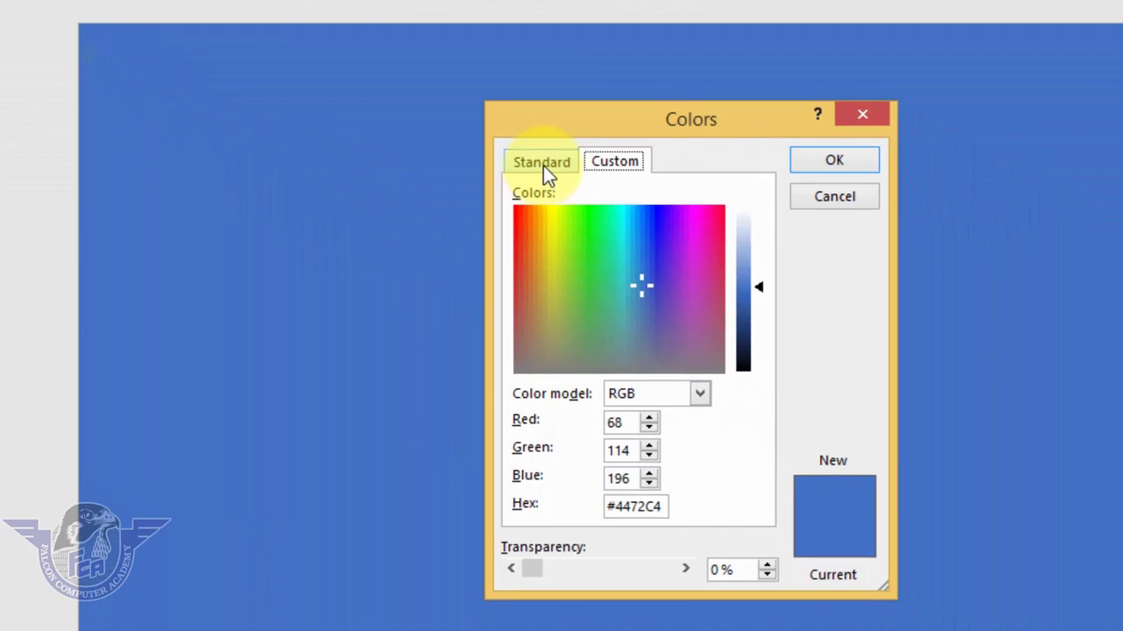
pyautogui.click(544, 165)
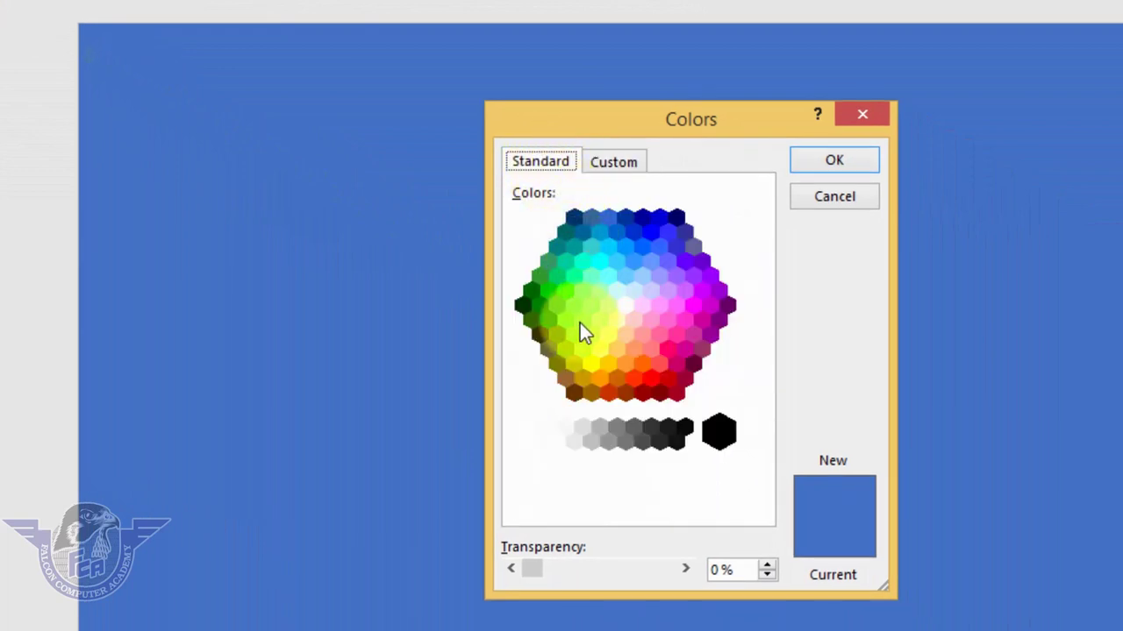
pyautogui.click(556, 305)
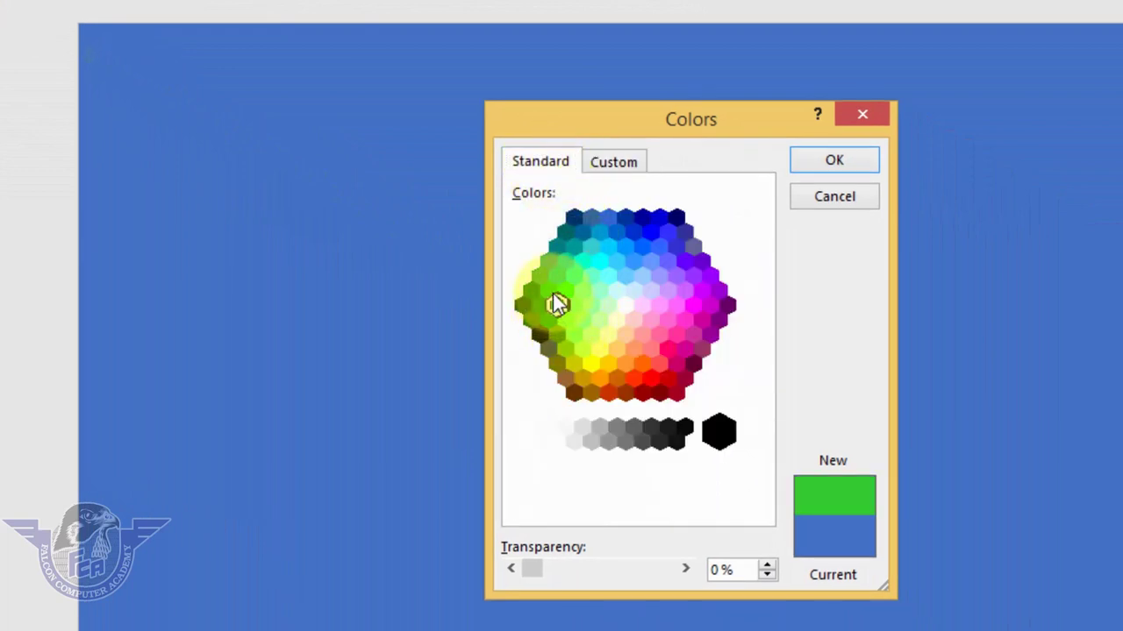
pyautogui.click(549, 291)
pyautogui.click(557, 305)
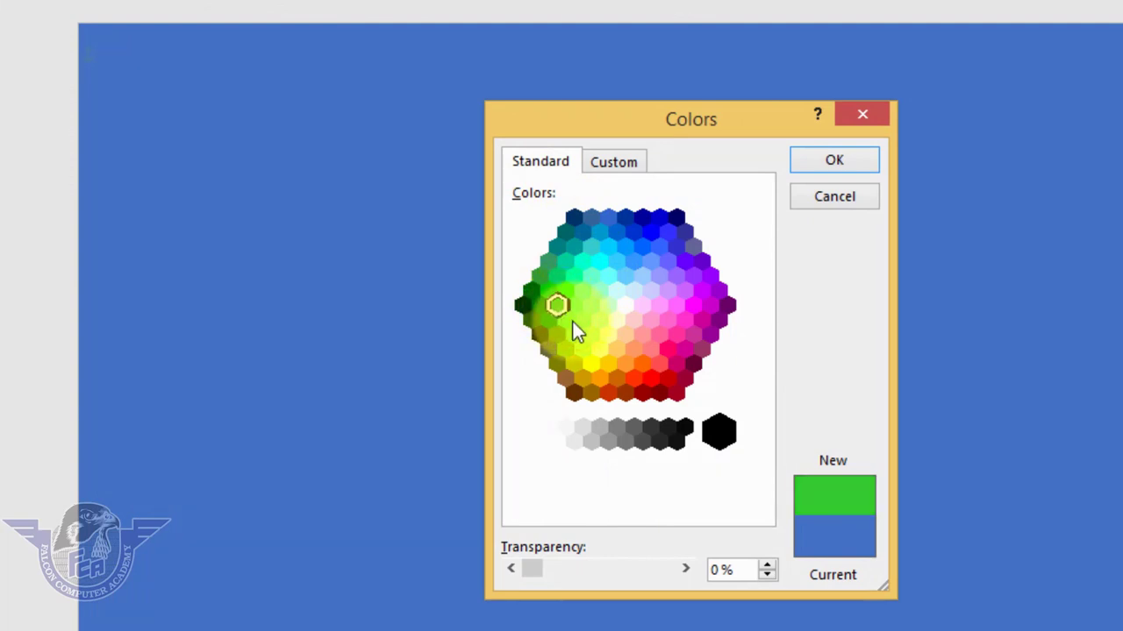
pyautogui.click(845, 160)
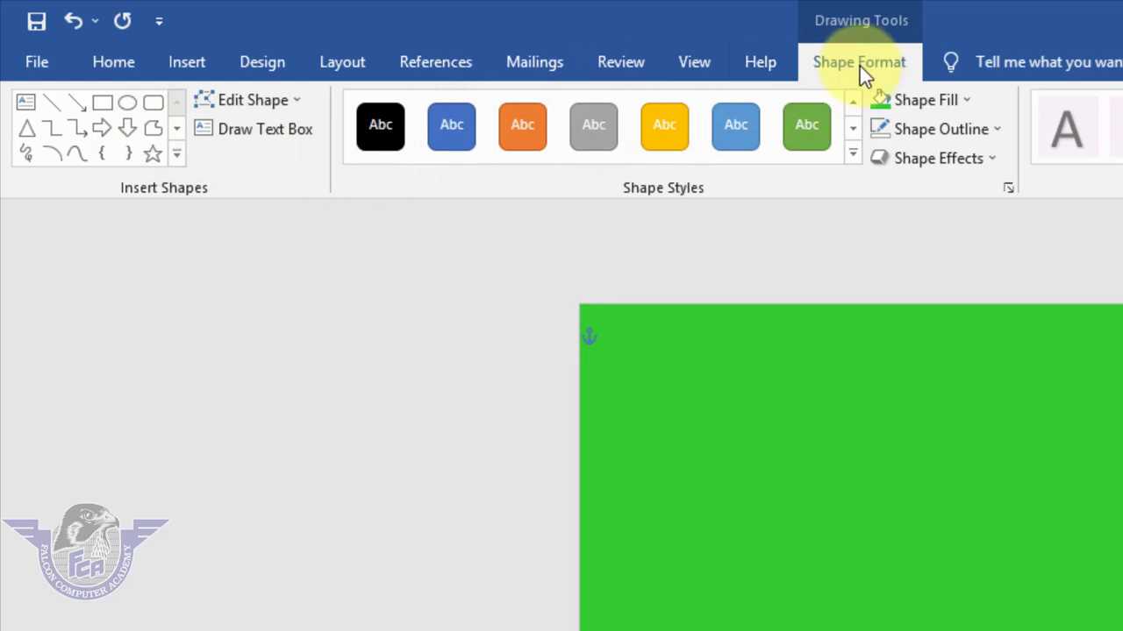
# - Draw a second rectangle over the right half of the page
pyautogui.click(106, 105)
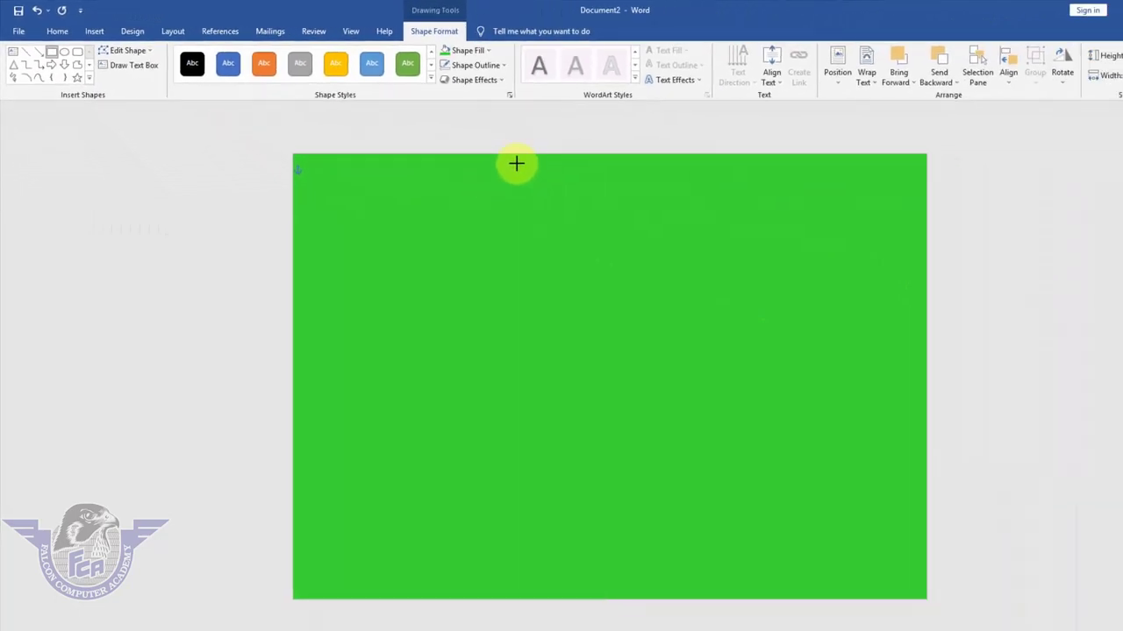
pyautogui.moveTo(532, 154); pyautogui.dragTo(936, 605)
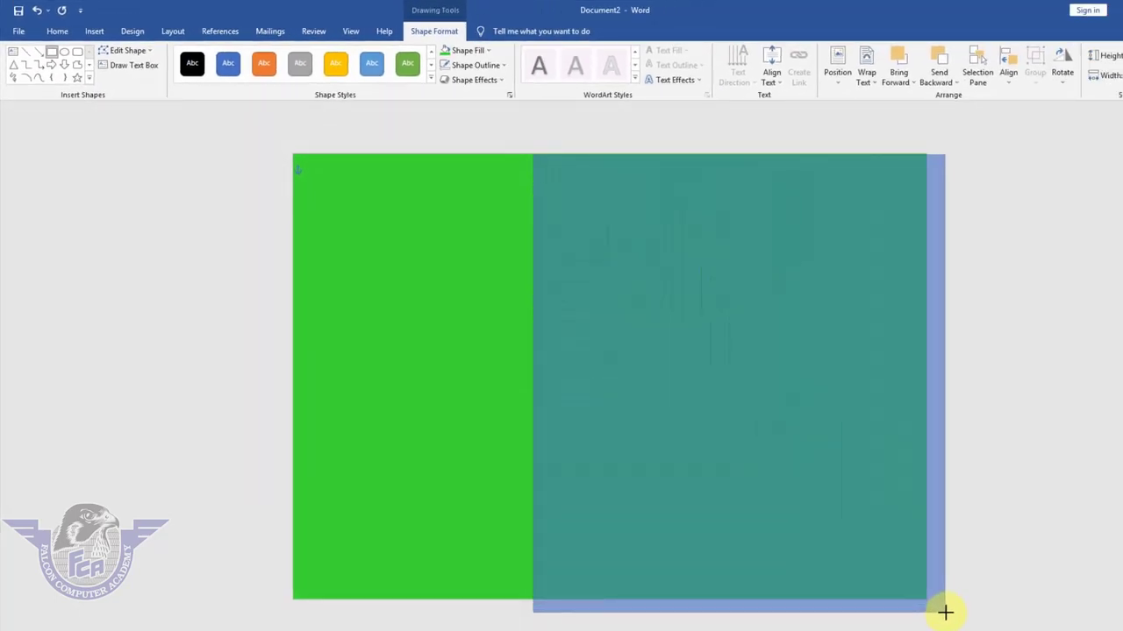
pyautogui.moveTo(936, 605); pyautogui.dragTo(945, 609)
pyautogui.moveTo(807, 528); pyautogui.dragTo(855, 525)
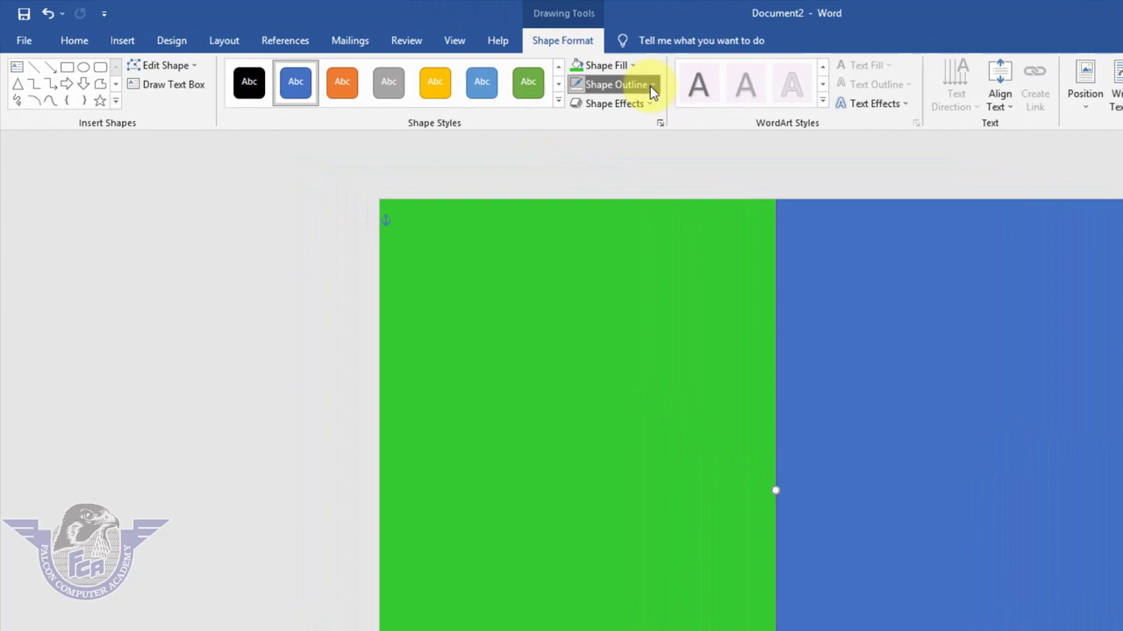
# - Remove the right-half rectangle's outline and fill it black
pyautogui.click(503, 65)
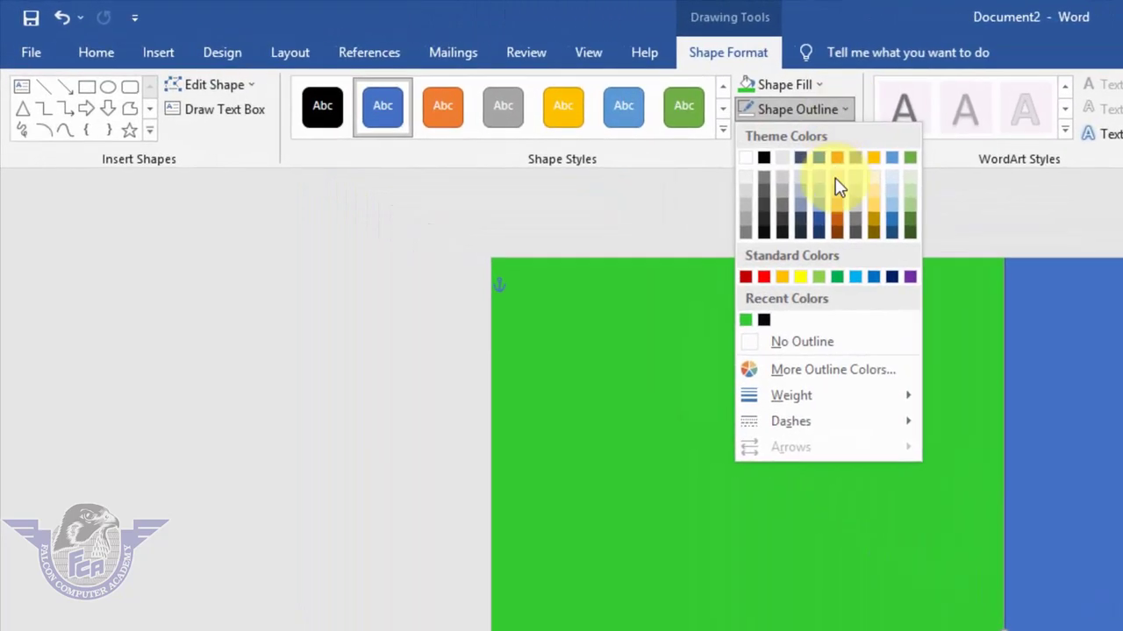
pyautogui.click(833, 344)
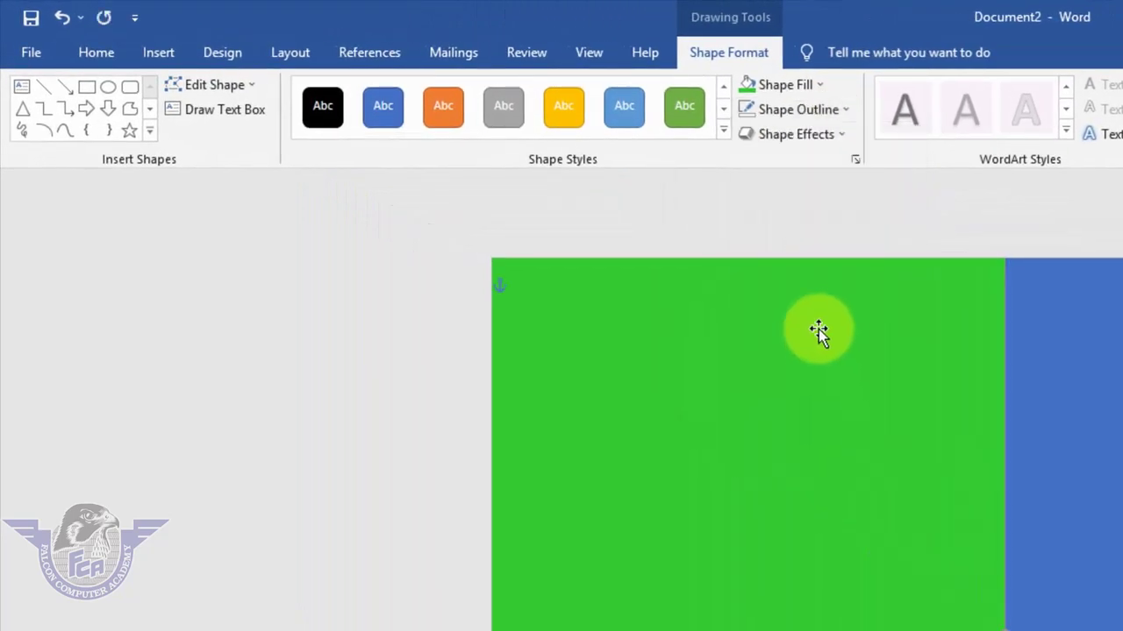
pyautogui.click(819, 84)
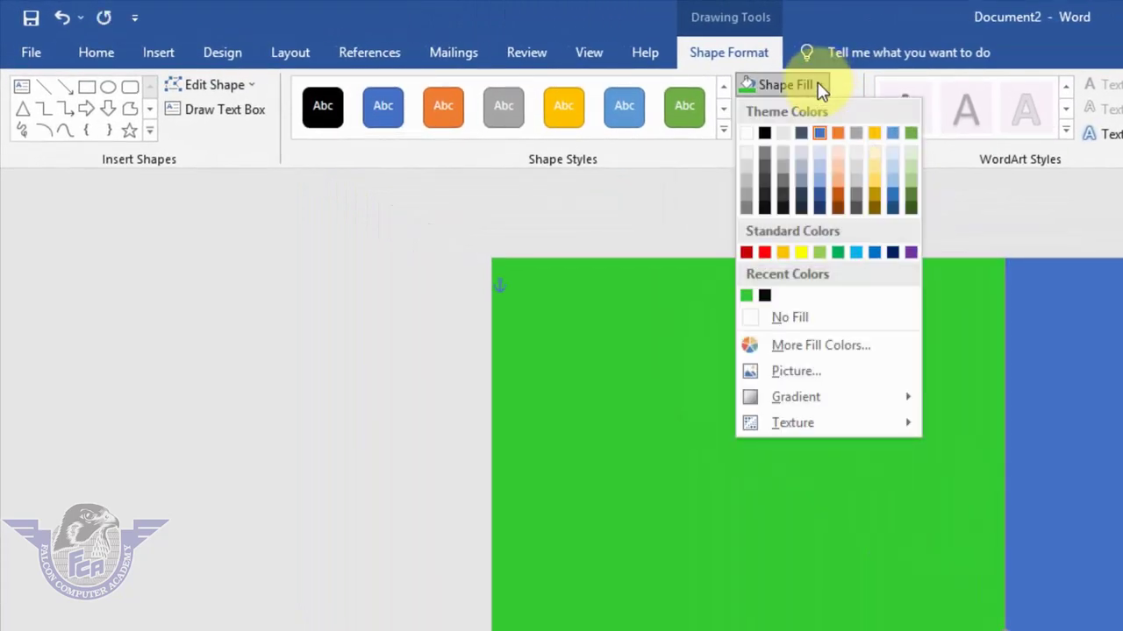
pyautogui.click(767, 209)
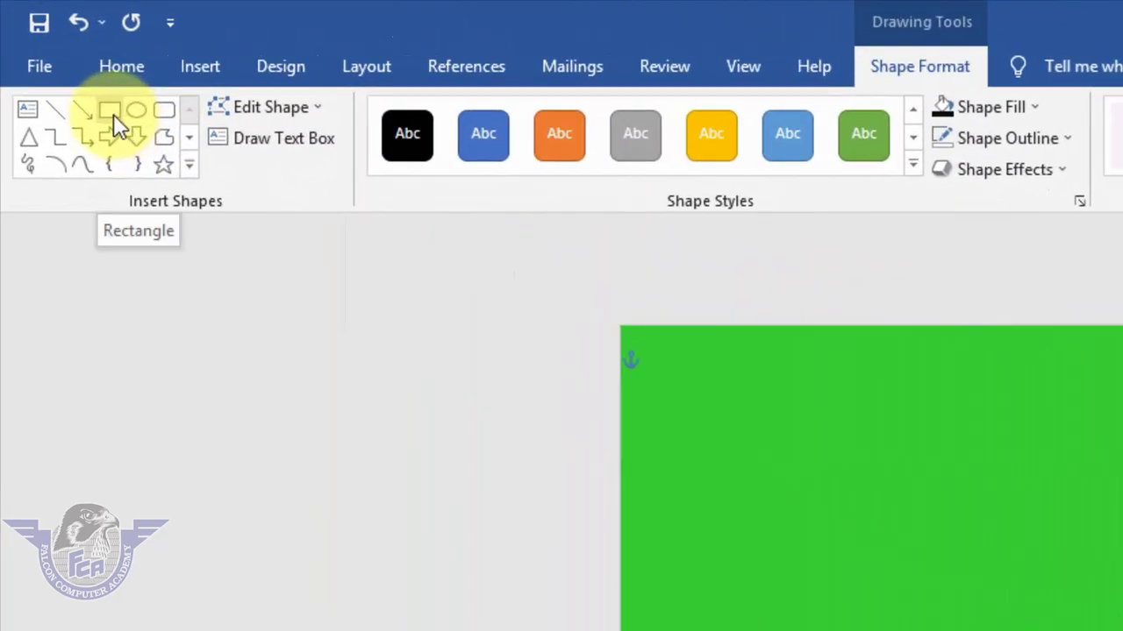
# - Draw a large rectangle across the page and align it middle with the background shapes
pyautogui.click(110, 114)
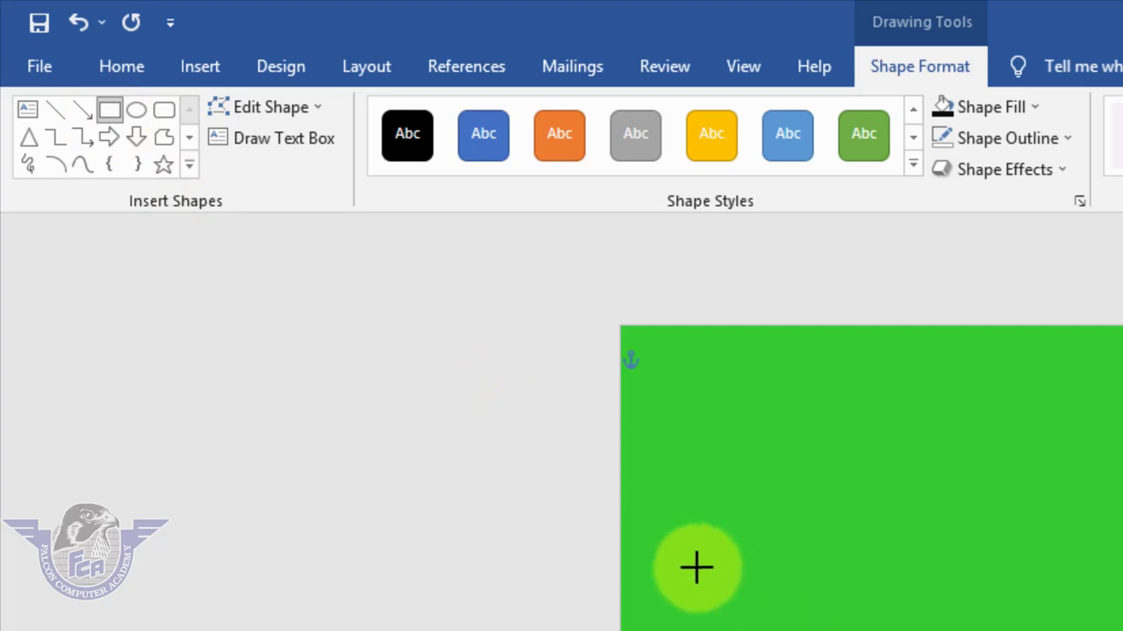
pyautogui.moveTo(659, 402)
pyautogui.mouseDown()
pyautogui.moveTo(532, 515)
pyautogui.moveTo(920, 576)
pyautogui.mouseUp()
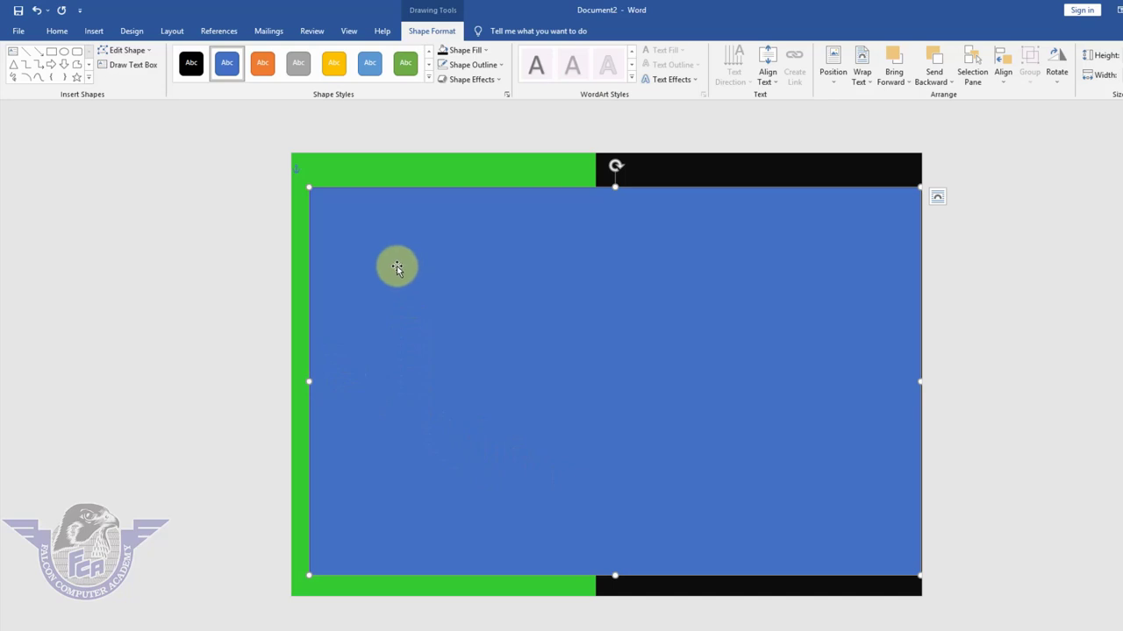
pyautogui.hotkey('ctrl', 'a')
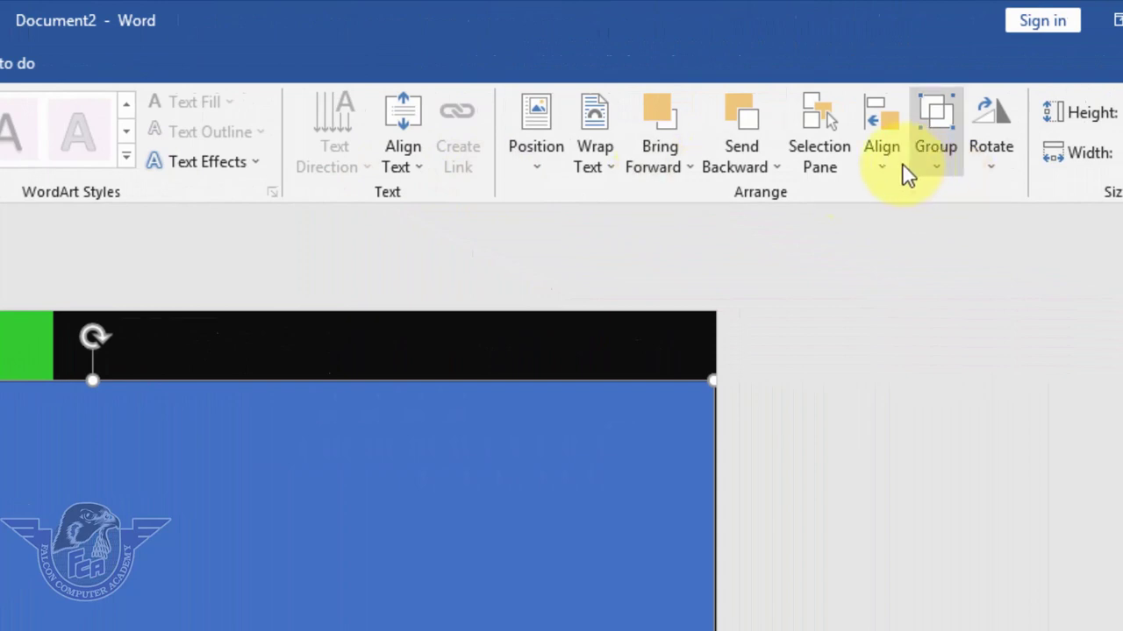
pyautogui.click(887, 171)
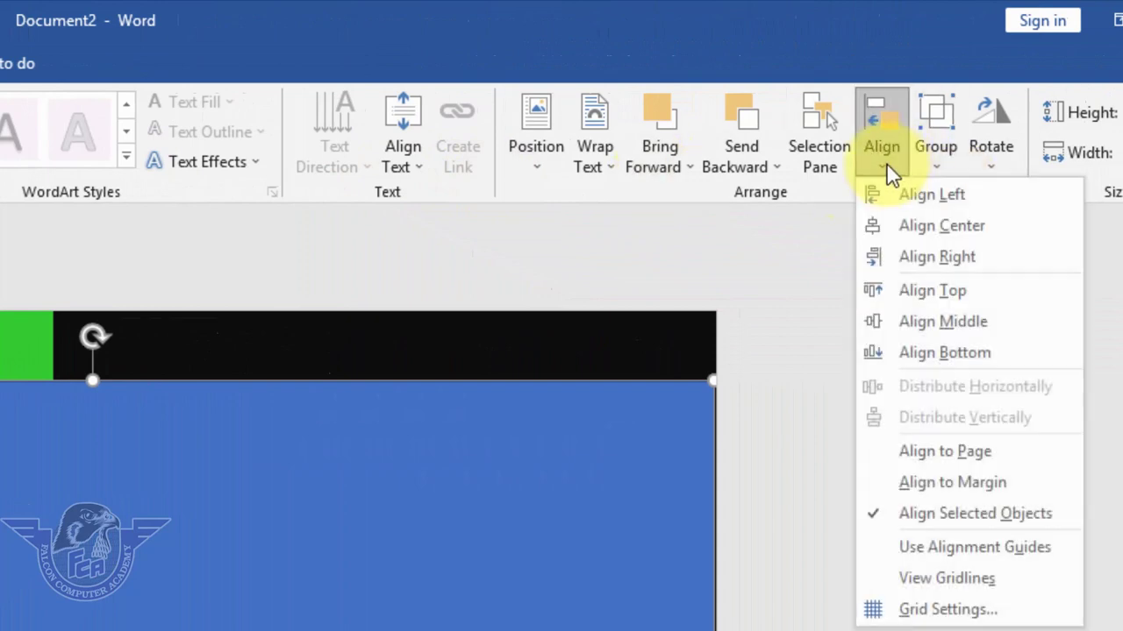
pyautogui.click(939, 321)
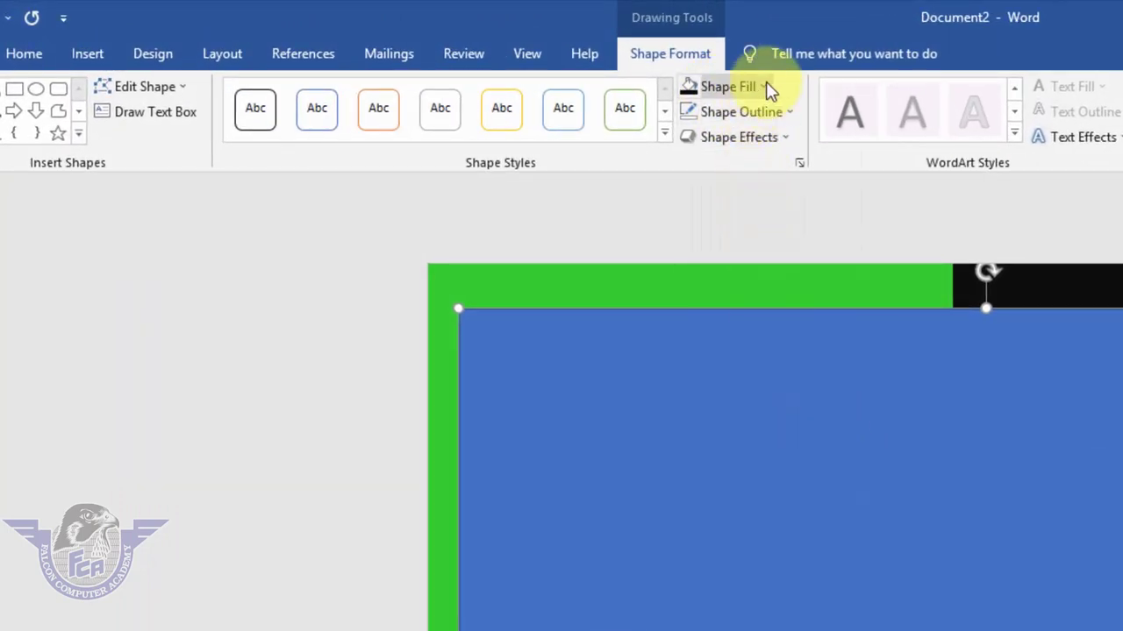
pyautogui.press('Escape')
pyautogui.click(901, 333)
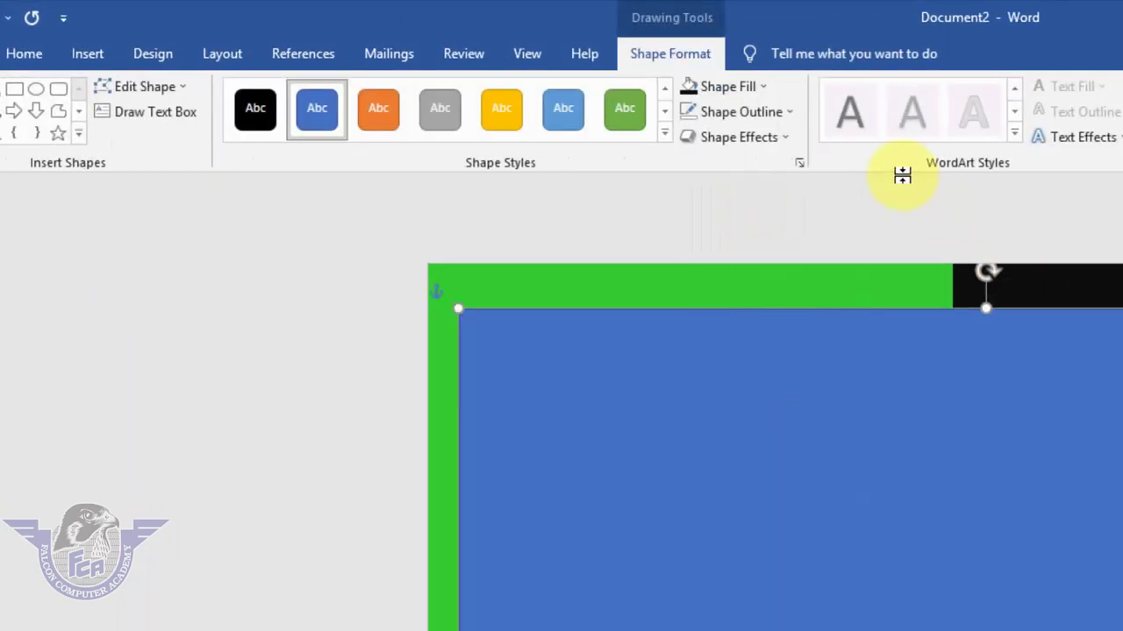
pyautogui.click(759, 86)
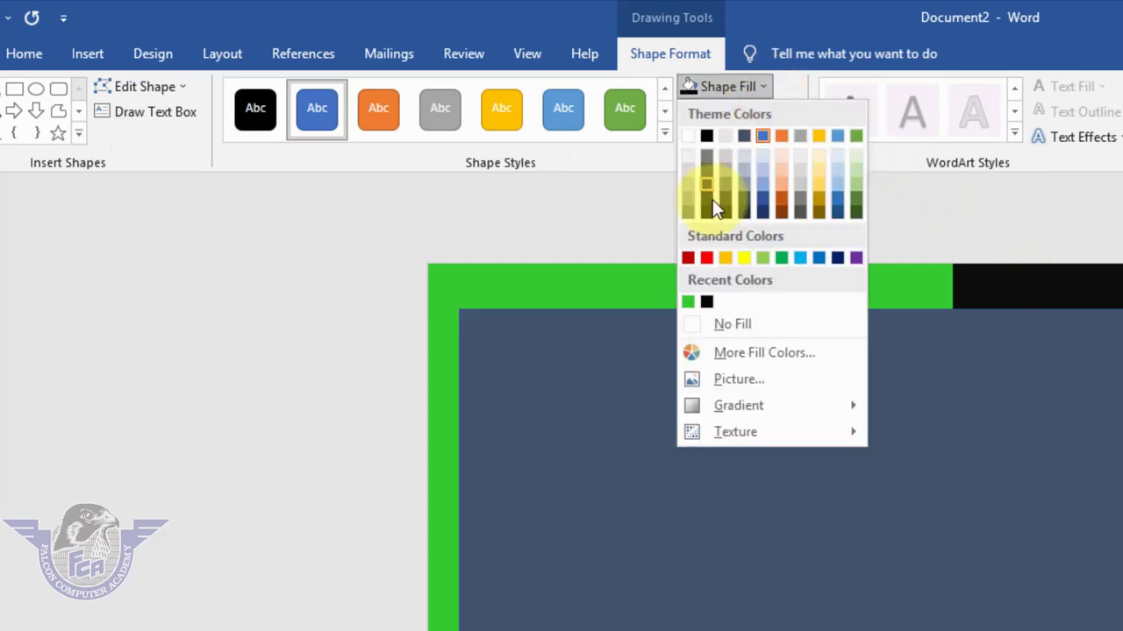
# - Fill the inner rectangle near-black, remove its outline, and add a bottom-right offset shadow
pyautogui.click(707, 219)
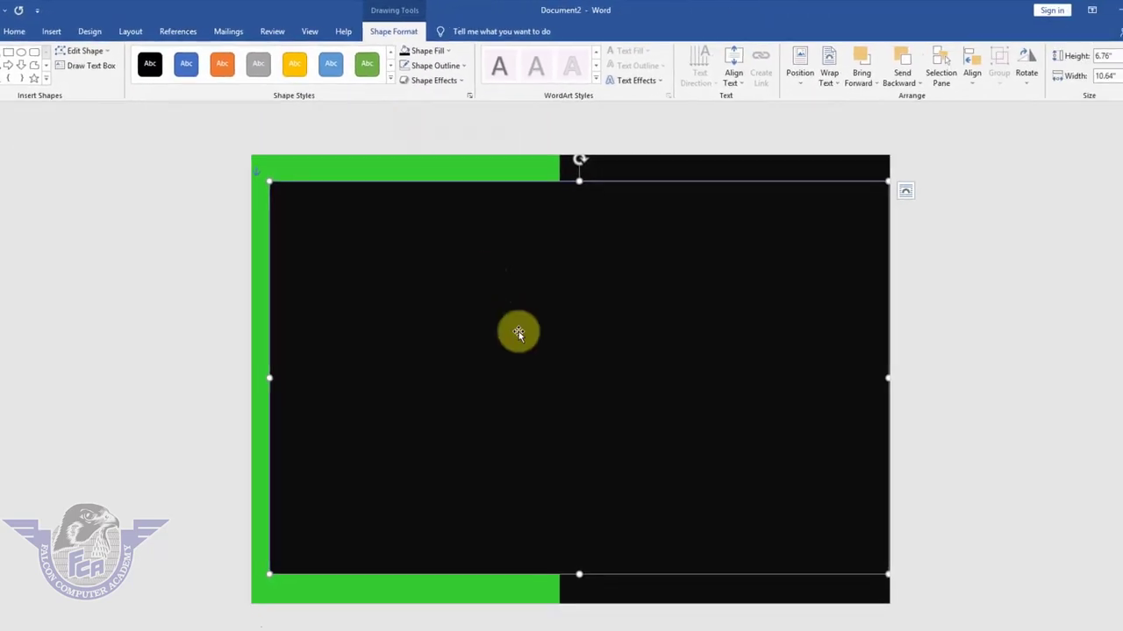
pyautogui.click(457, 69)
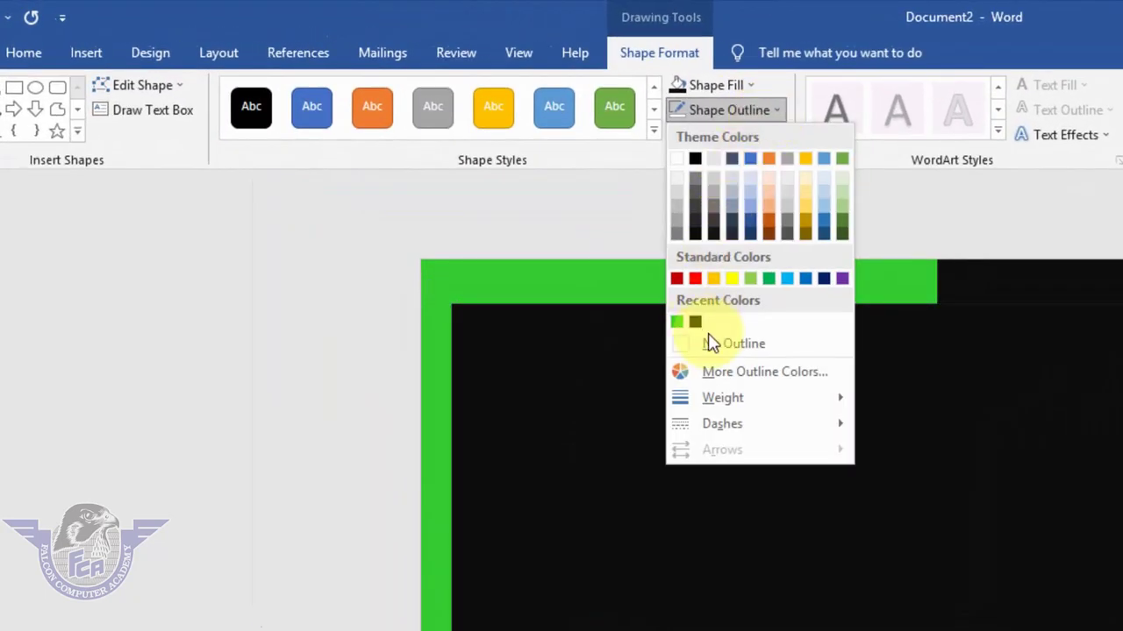
pyautogui.click(713, 344)
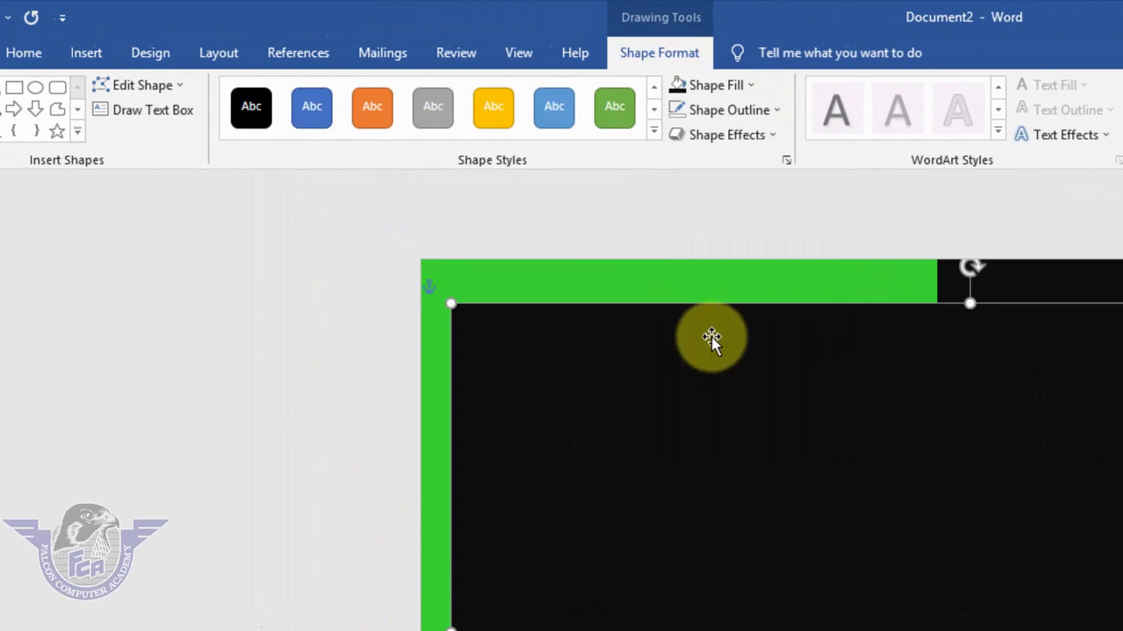
pyautogui.click(726, 137)
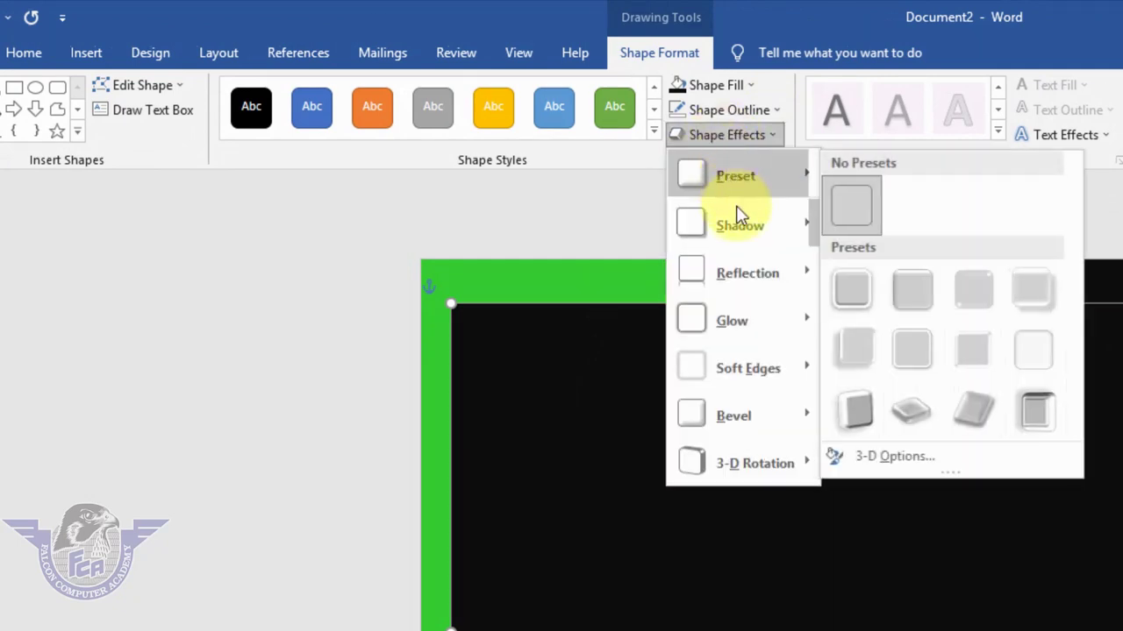
pyautogui.moveTo(522, 25)
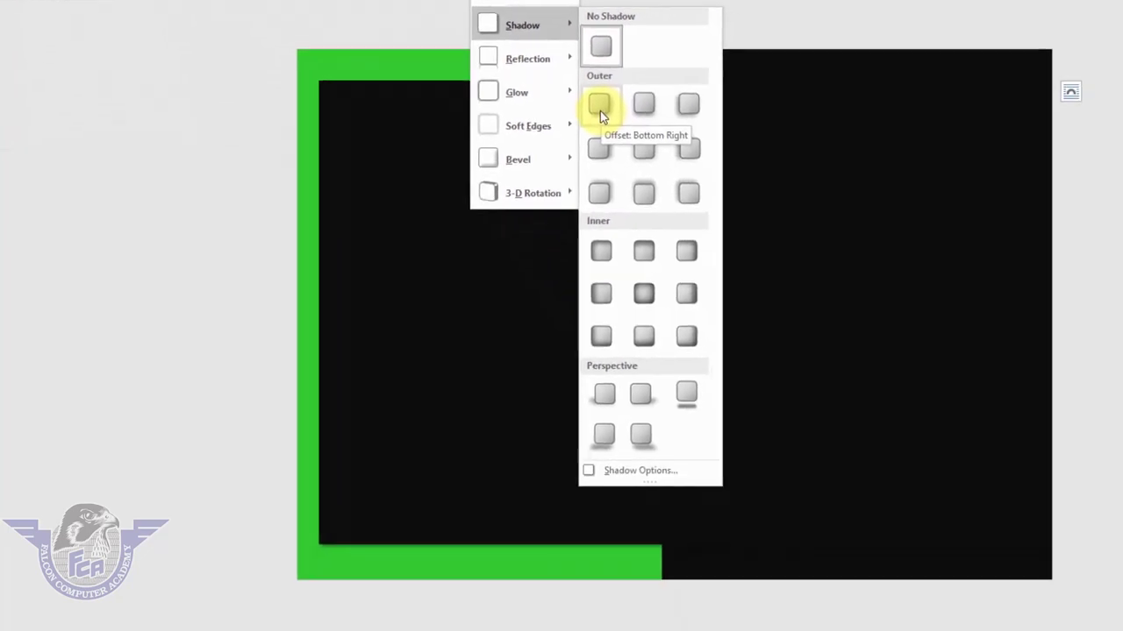
pyautogui.click(600, 110)
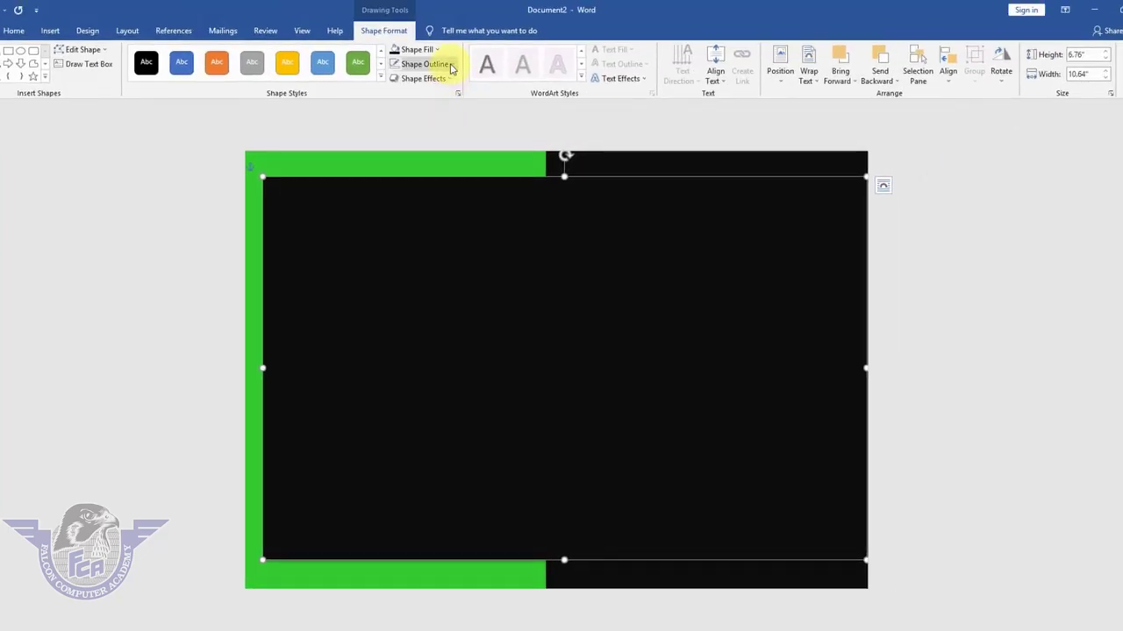
# - Adjust the shadow in Shadow Options to 7% transparency and 101% size
pyautogui.click(431, 78)
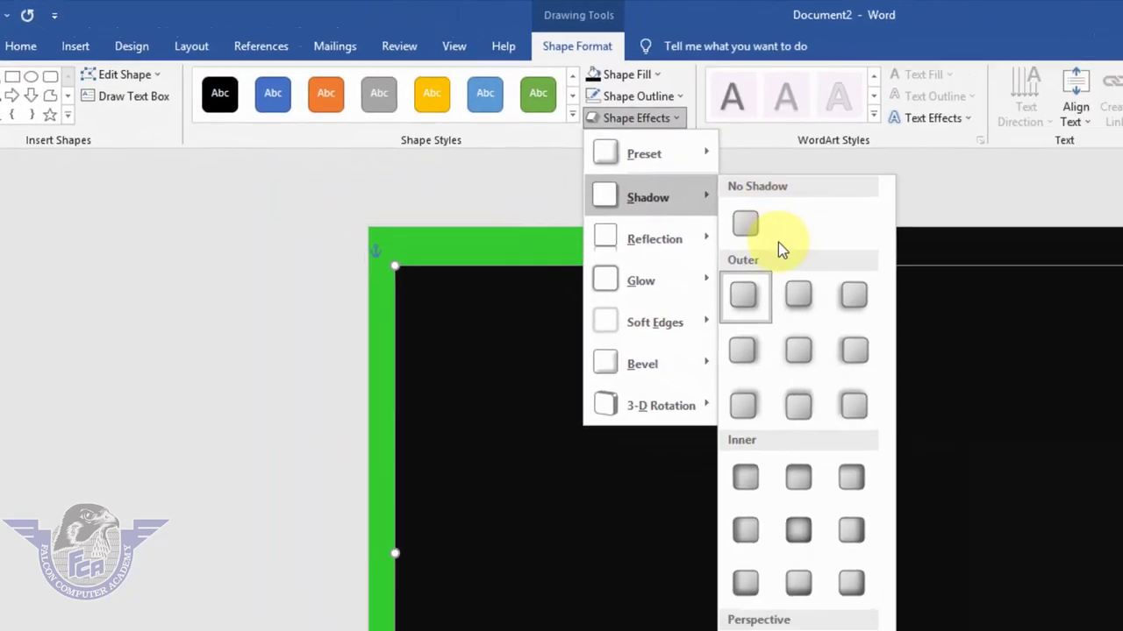
pyautogui.moveTo(360, 50)
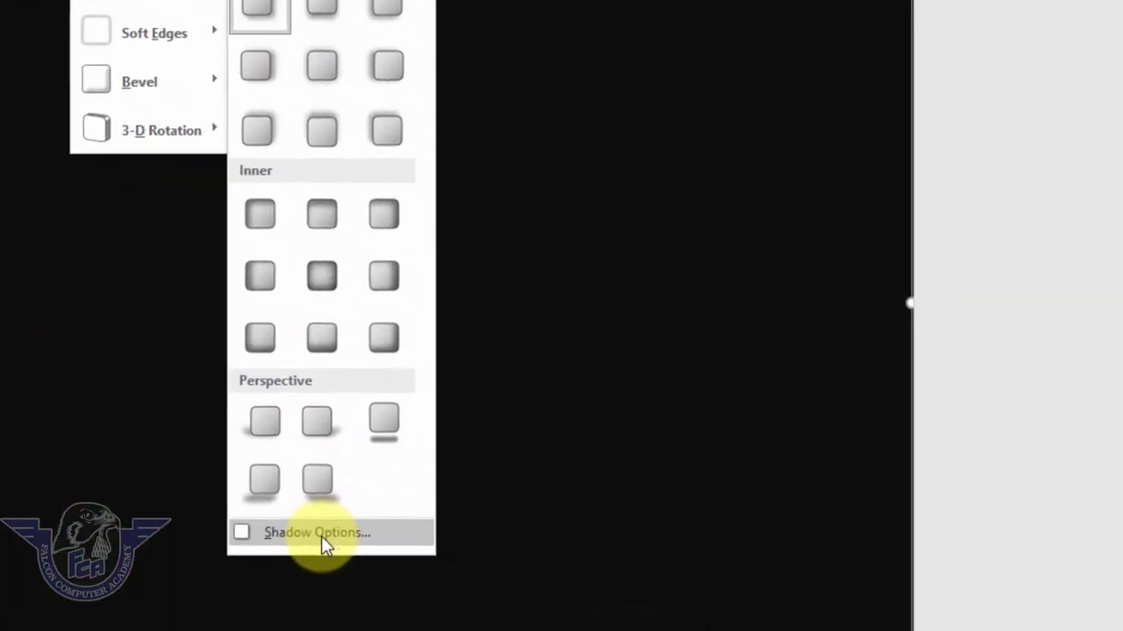
pyautogui.click(602, 568)
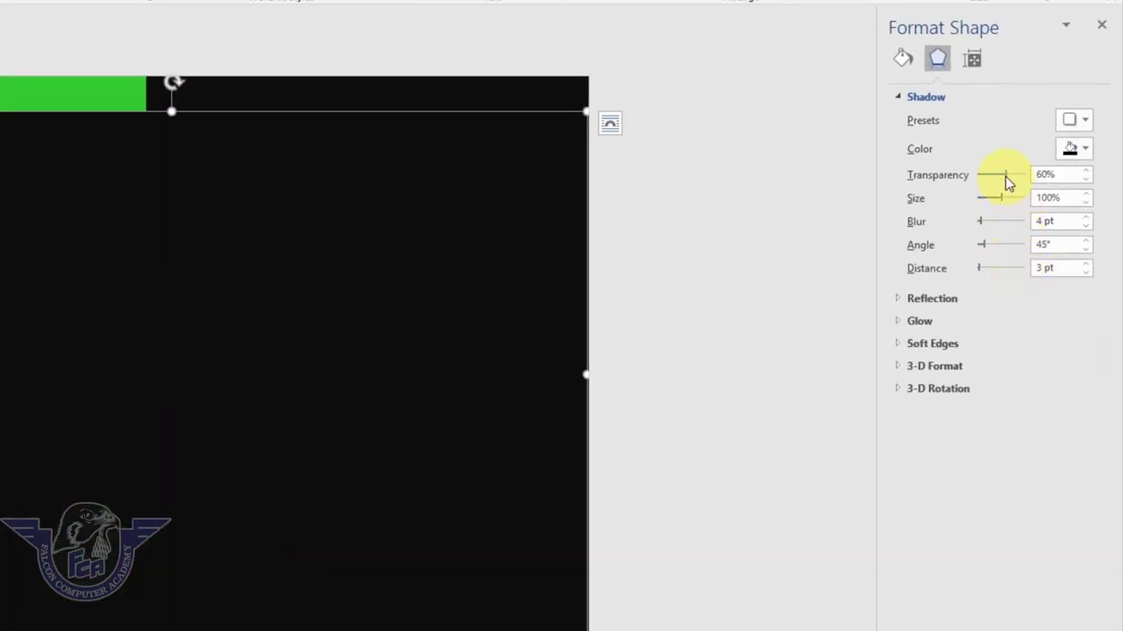
pyautogui.moveTo(1005, 176); pyautogui.dragTo(957, 182)
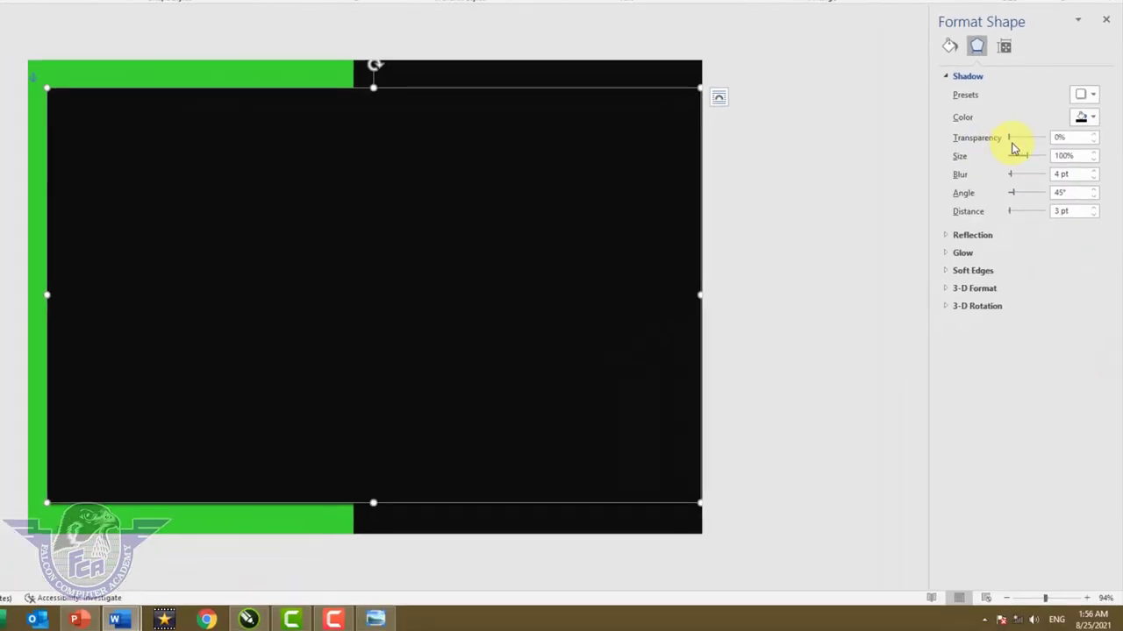
pyautogui.moveTo(1010, 141); pyautogui.dragTo(1014, 140)
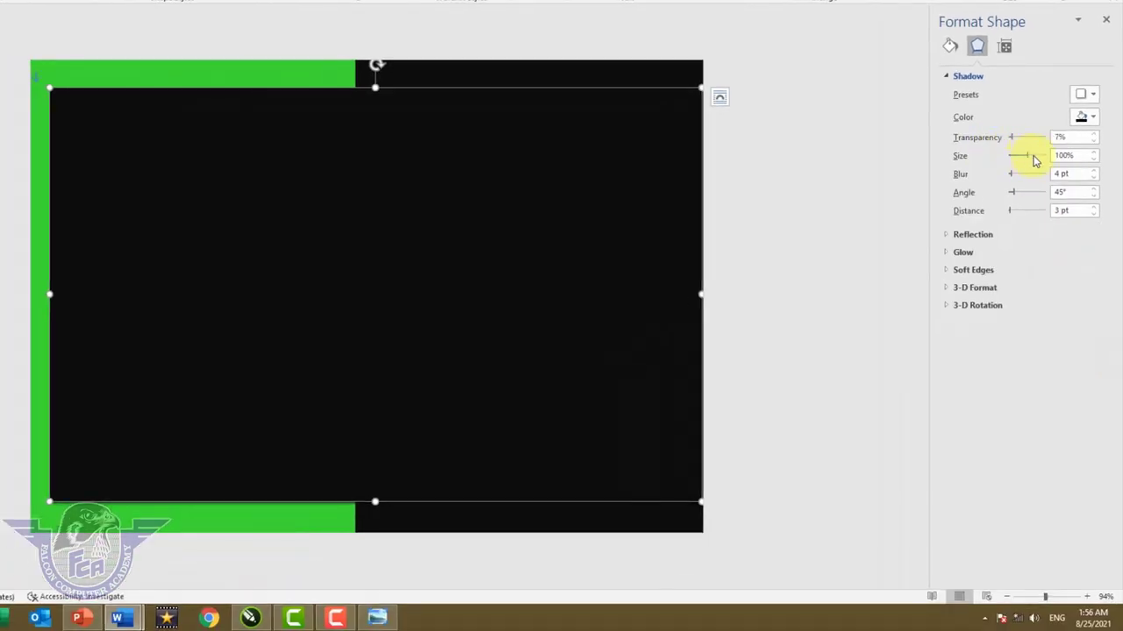
pyautogui.click(1093, 152)
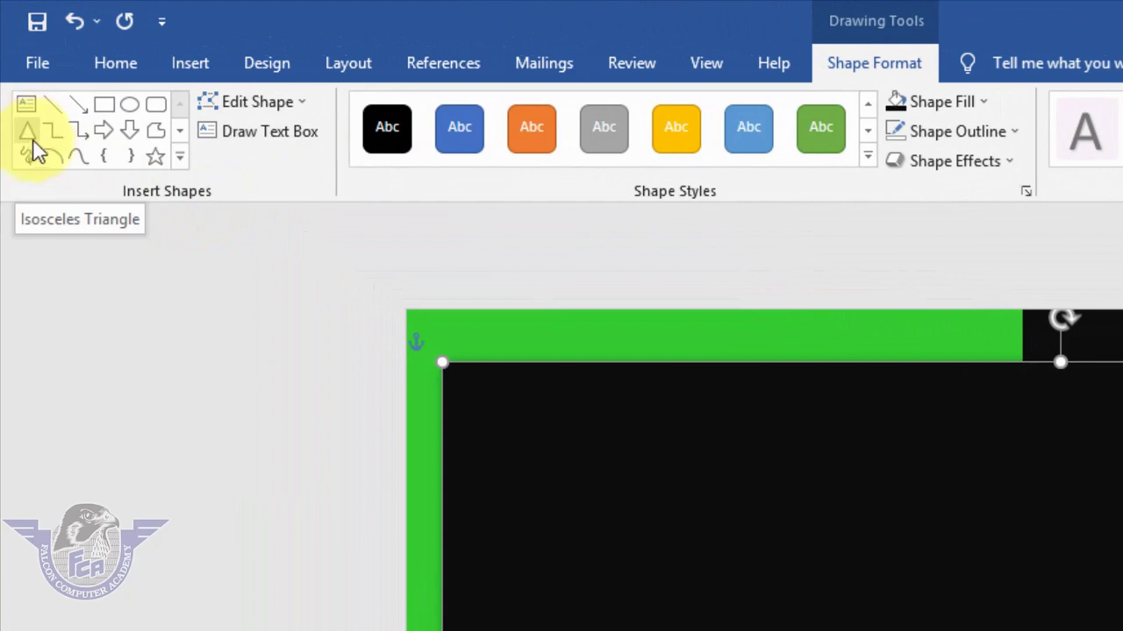
# - Draw a triangle, reshape it into a right triangle in the bottom-right corner, and fill it green
pyautogui.click(34, 136)
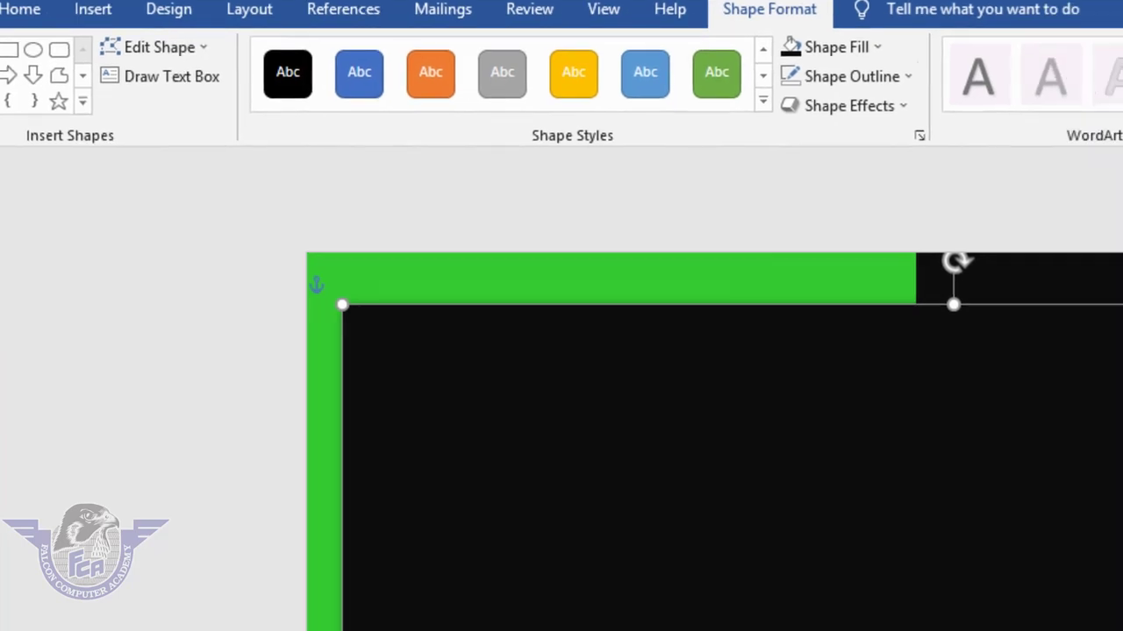
pyautogui.moveTo(521, 539); pyautogui.dragTo(707, 630)
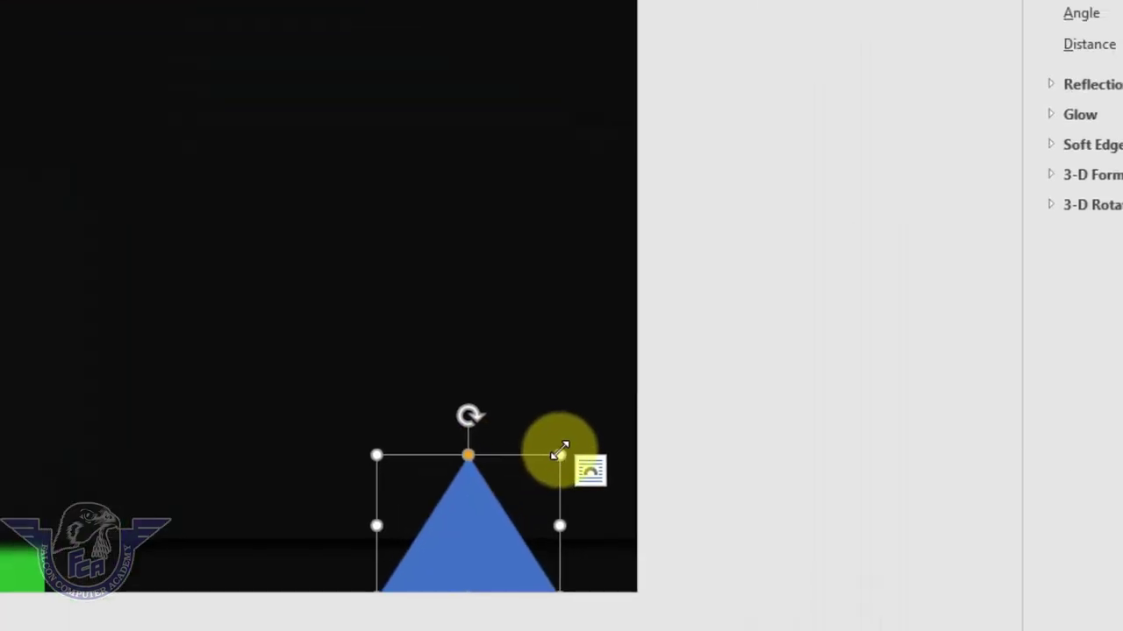
pyautogui.moveTo(571, 443); pyautogui.dragTo(605, 377)
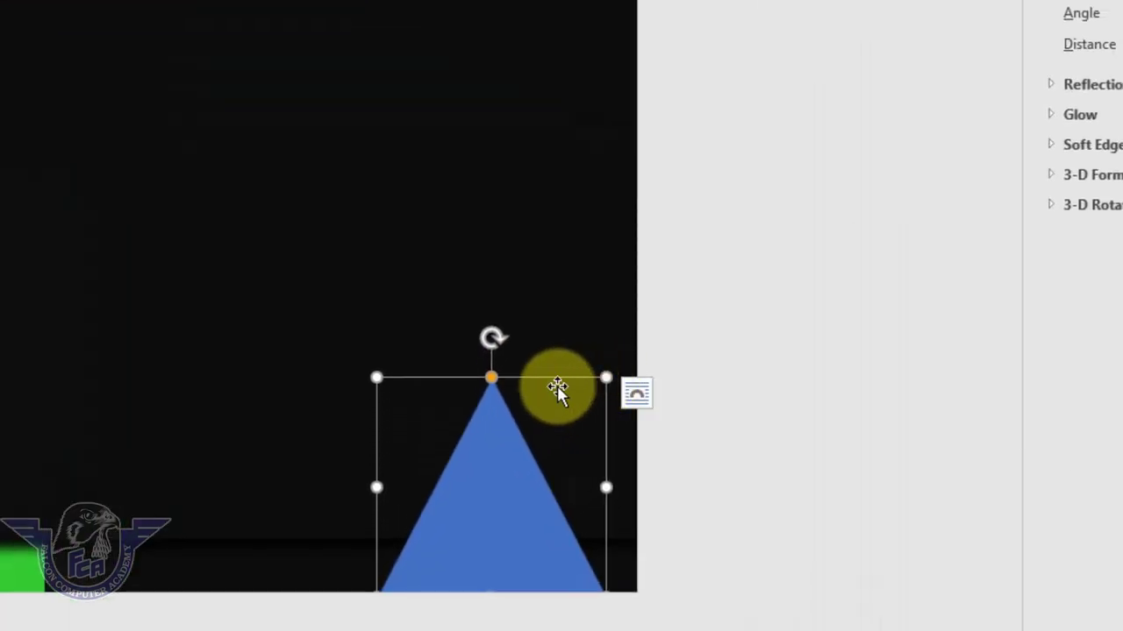
pyautogui.click(508, 379)
pyautogui.moveTo(511, 380); pyautogui.dragTo(661, 399)
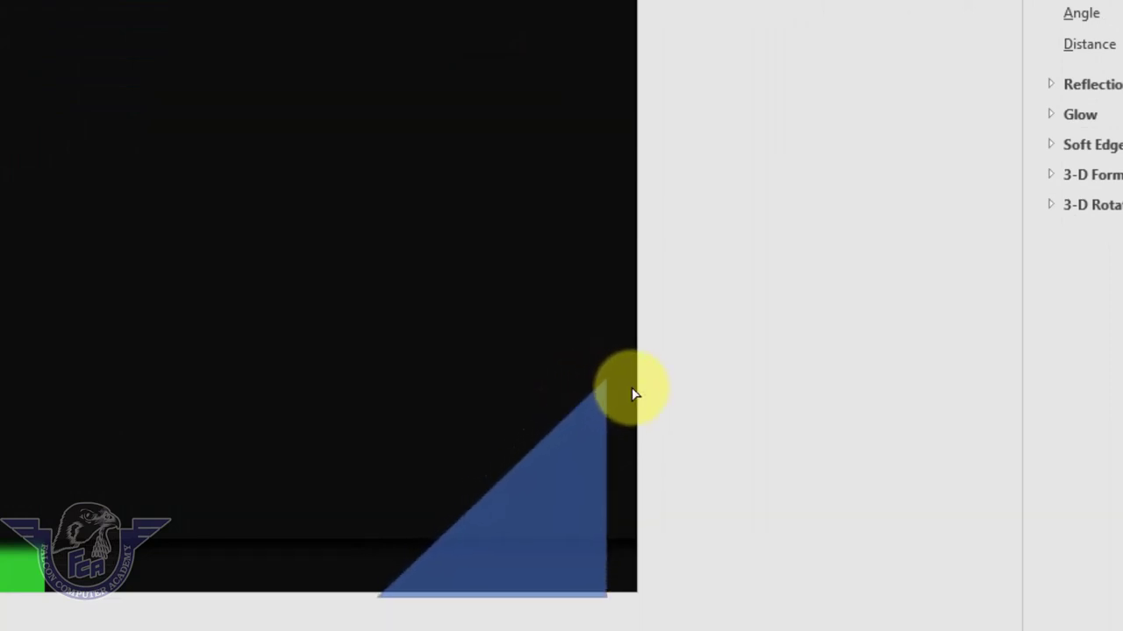
pyautogui.moveTo(569, 536); pyautogui.dragTo(614, 535)
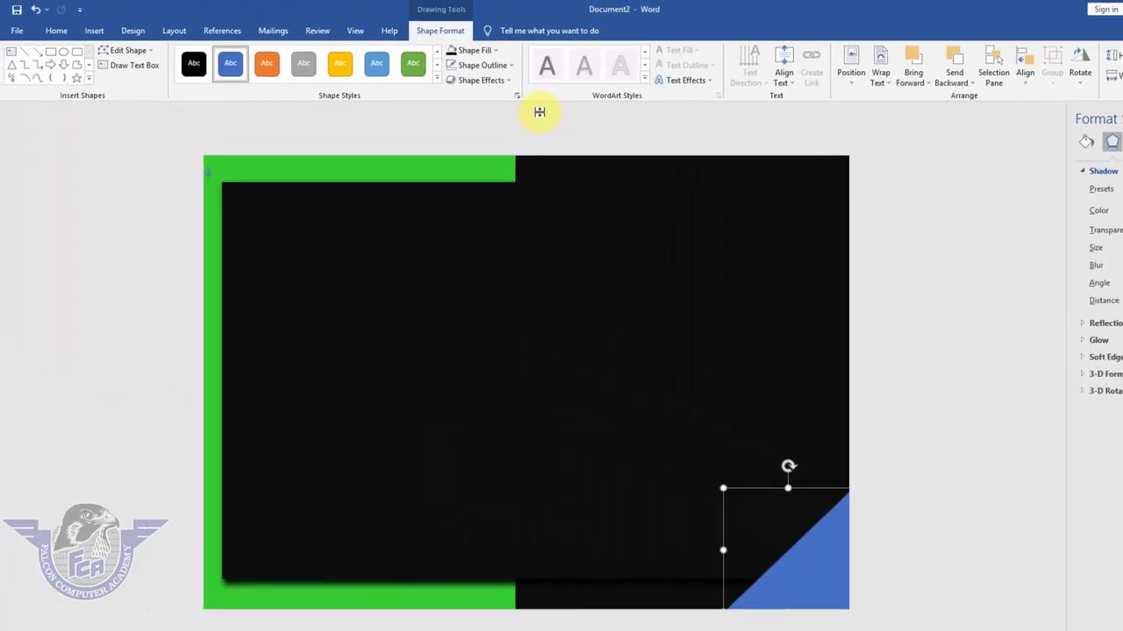
pyautogui.click(503, 55)
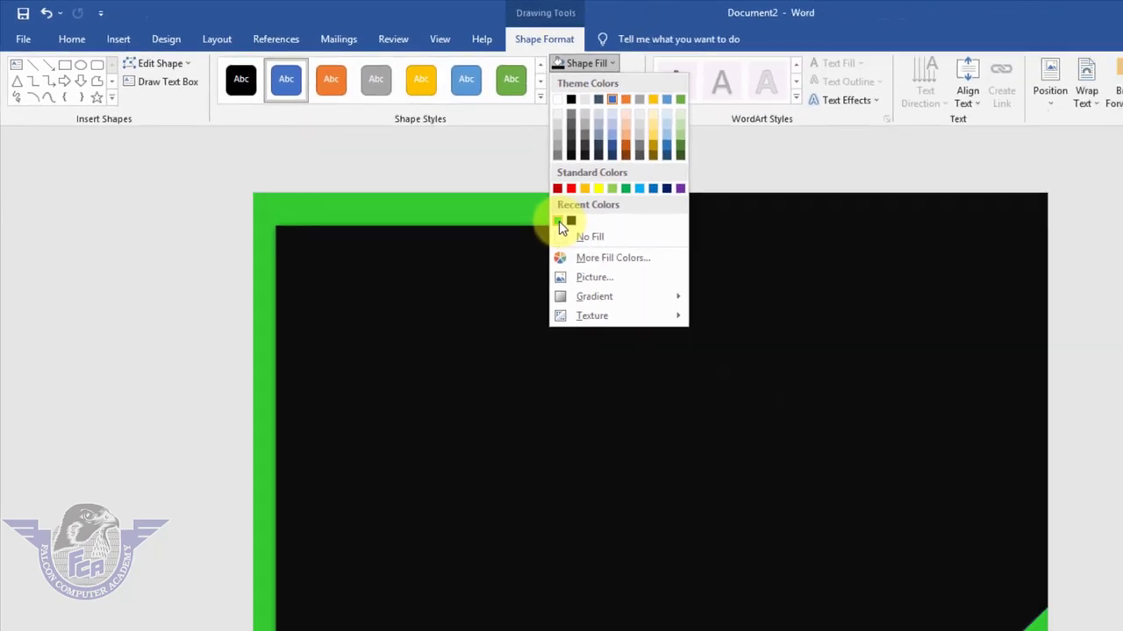
pyautogui.click(844, 334)
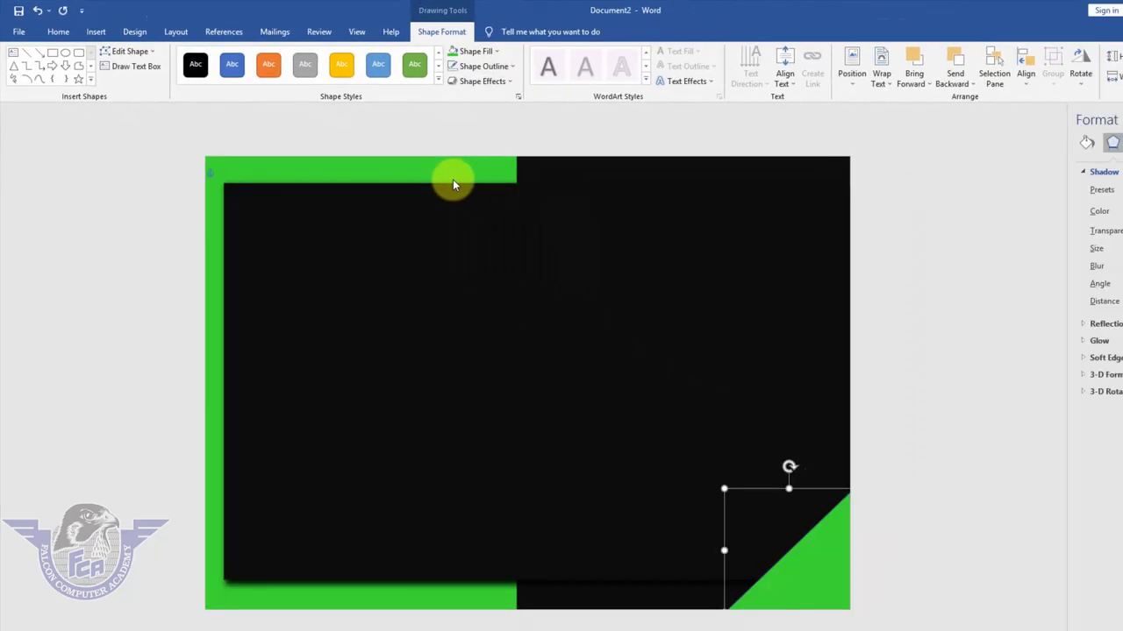
# - Draw a full-height text box strip along the page's right edge and fill it green
pyautogui.click(96, 33)
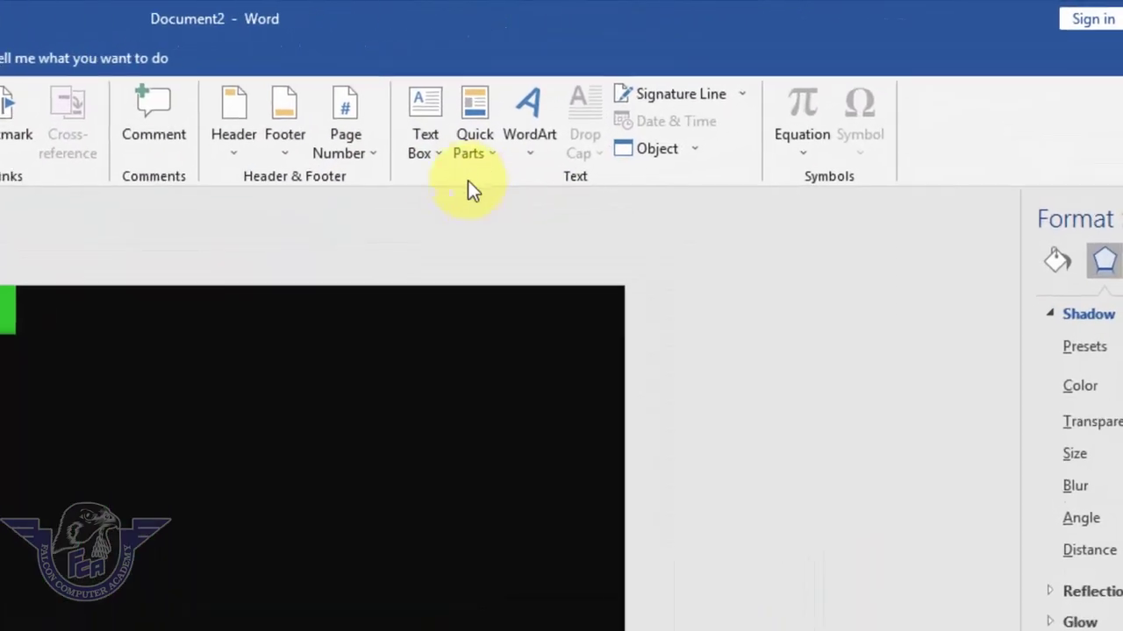
pyautogui.click(409, 159)
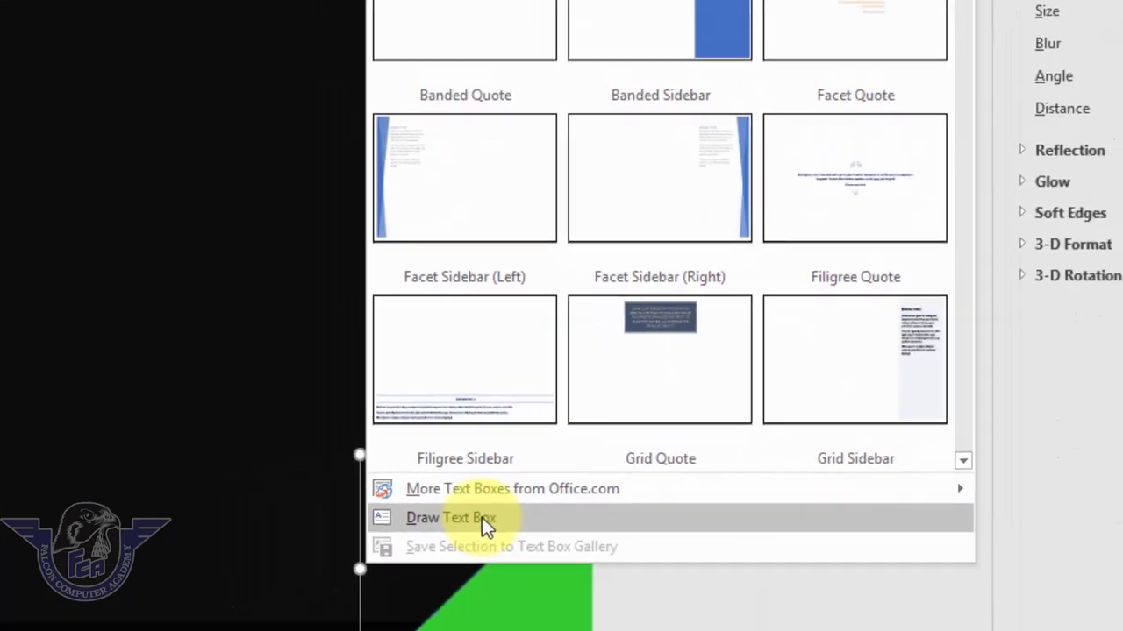
pyautogui.click(382, 560)
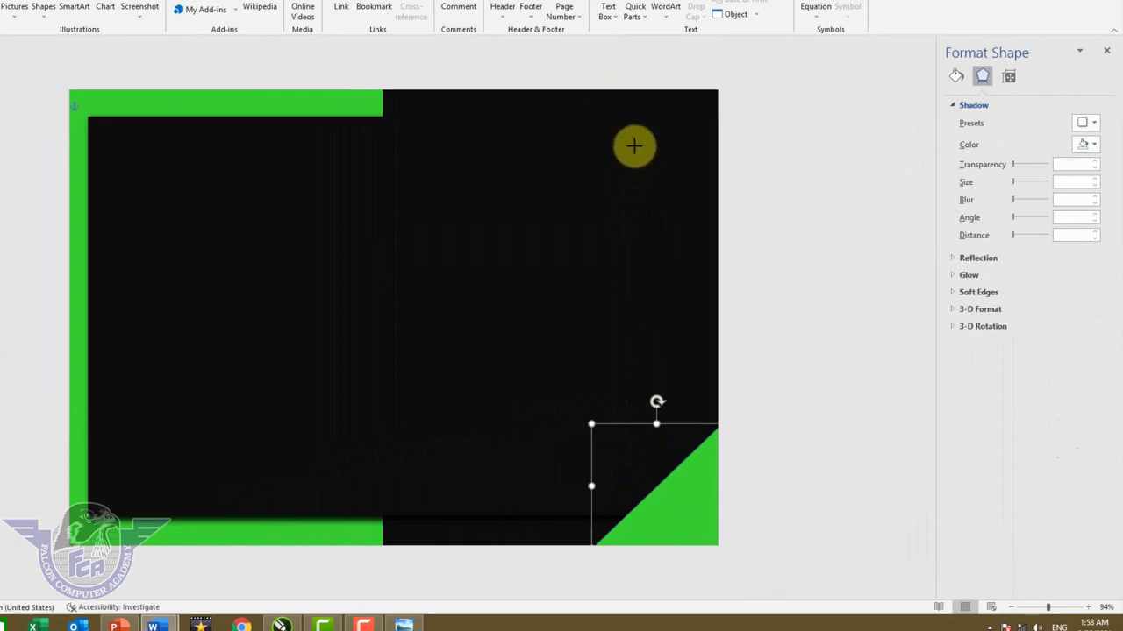
pyautogui.moveTo(607, 444)
pyautogui.mouseDown()
pyautogui.moveTo(700, 571)
pyautogui.moveTo(722, 572)
pyautogui.moveTo(711, 544)
pyautogui.mouseUp()
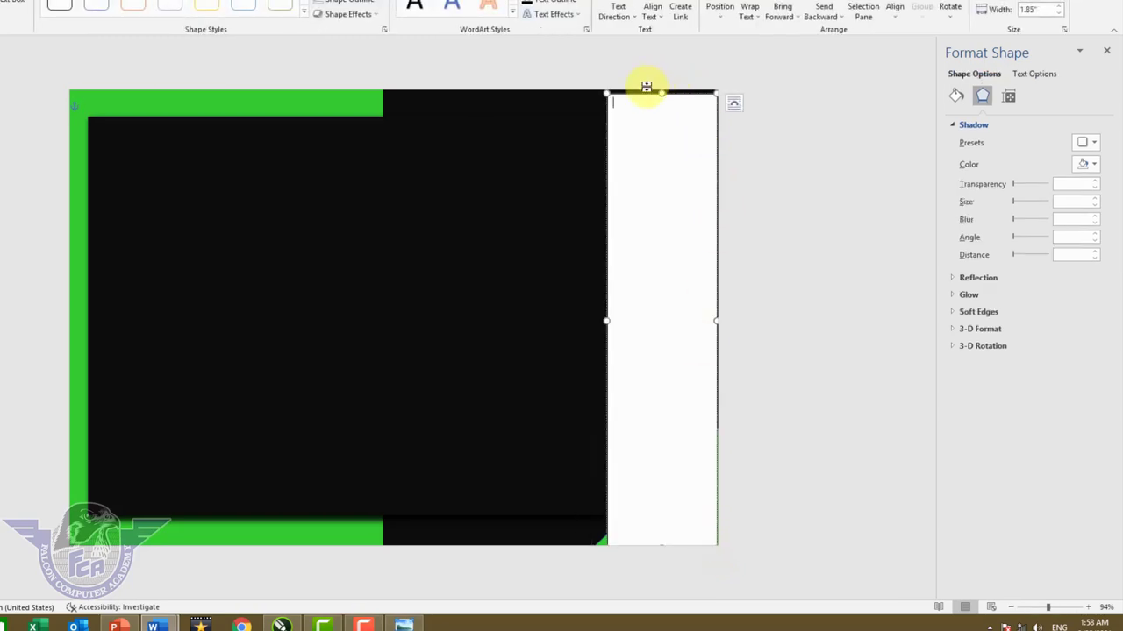
pyautogui.moveTo(664, 95); pyautogui.dragTo(663, 82)
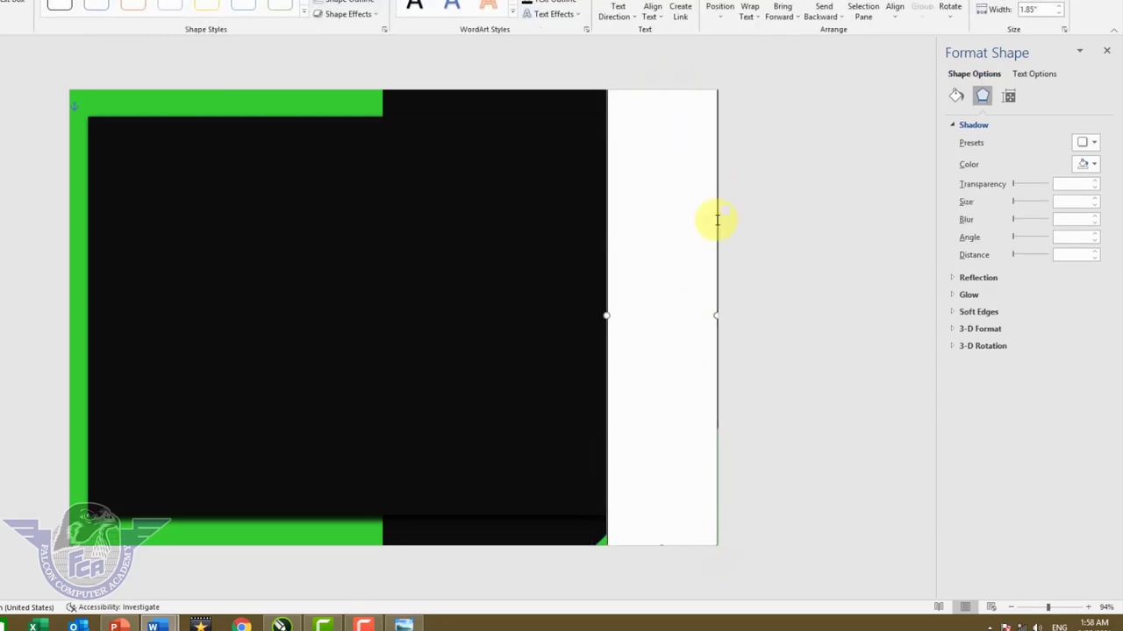
pyautogui.moveTo(716, 317); pyautogui.dragTo(724, 315)
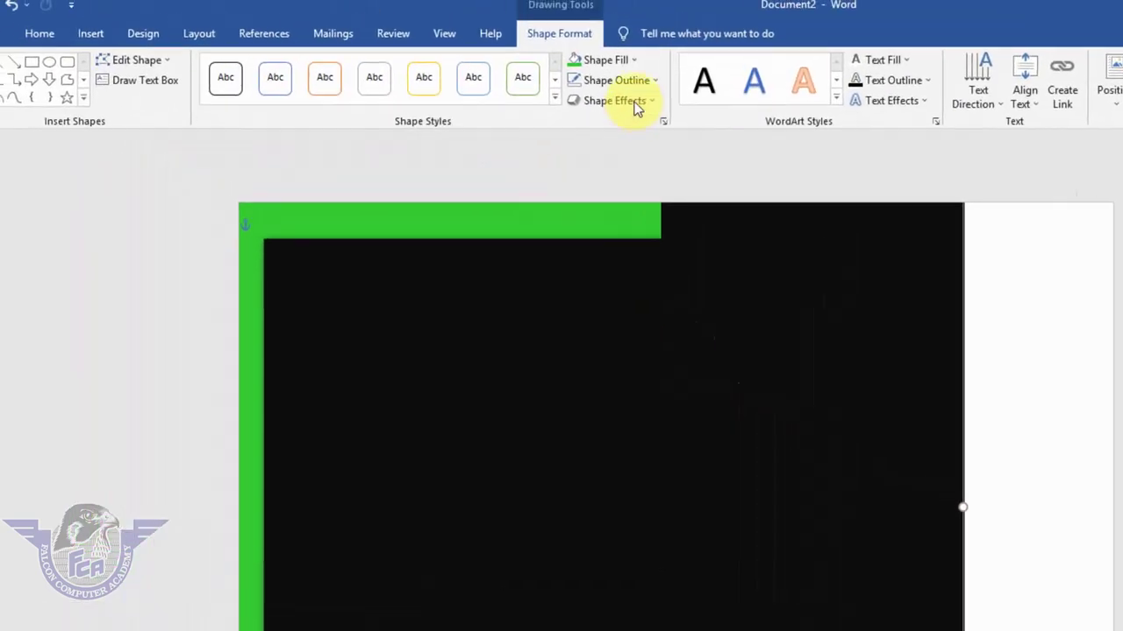
pyautogui.click(677, 76)
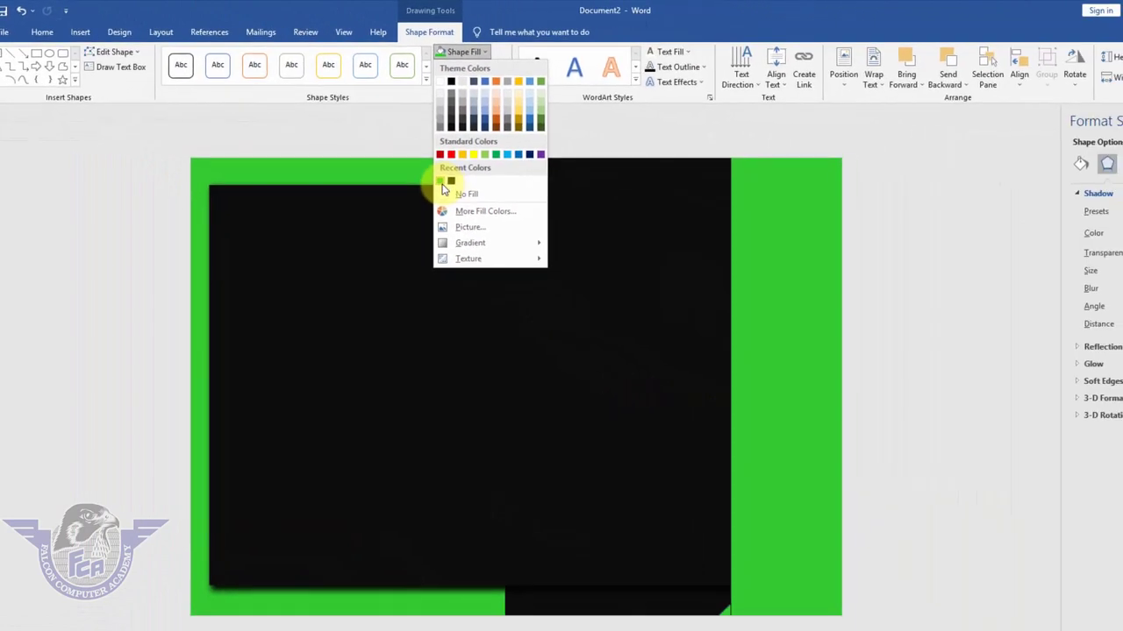
pyautogui.click(610, 250)
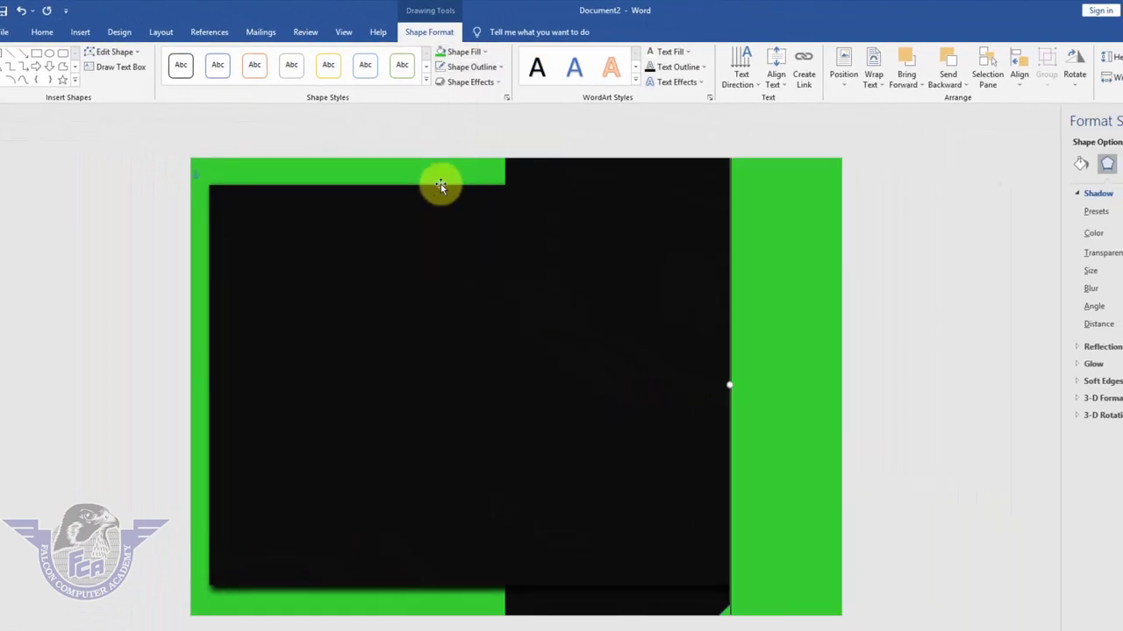
# - Enlarge the corner triangle up and left, and give the right green strip no outline
pyautogui.click(725, 614)
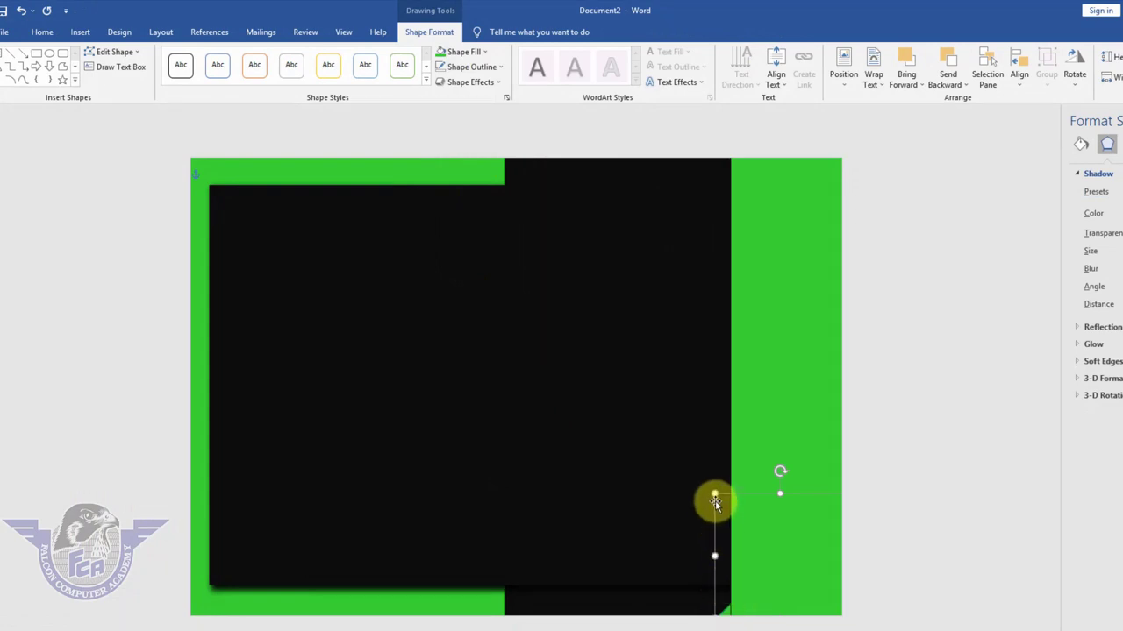
pyautogui.moveTo(714, 494); pyautogui.dragTo(642, 443)
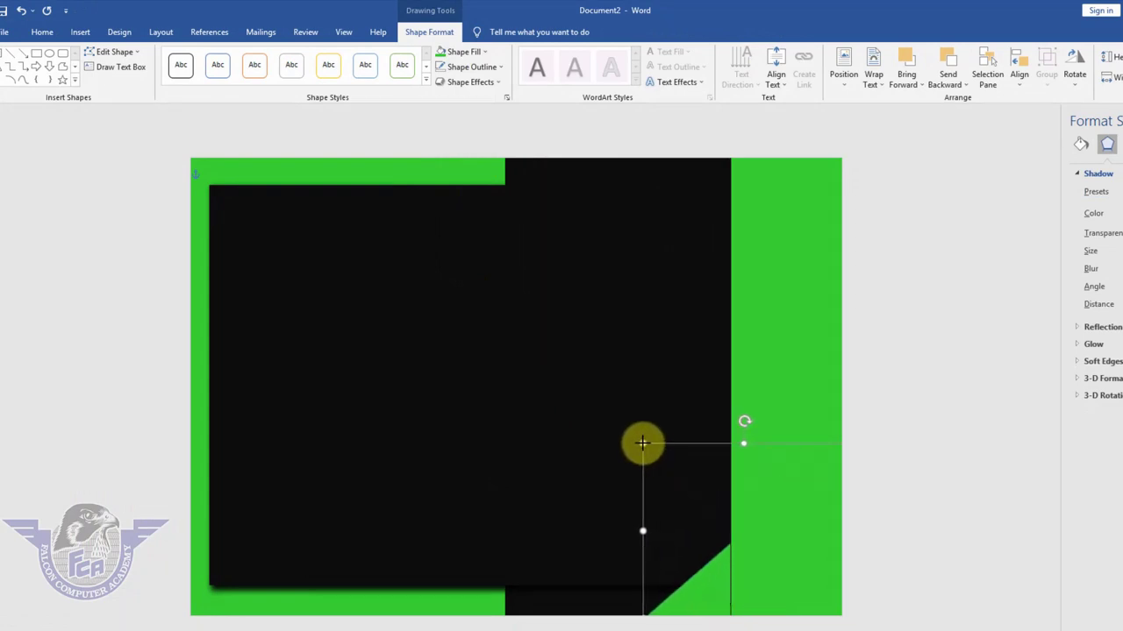
pyautogui.click(746, 396)
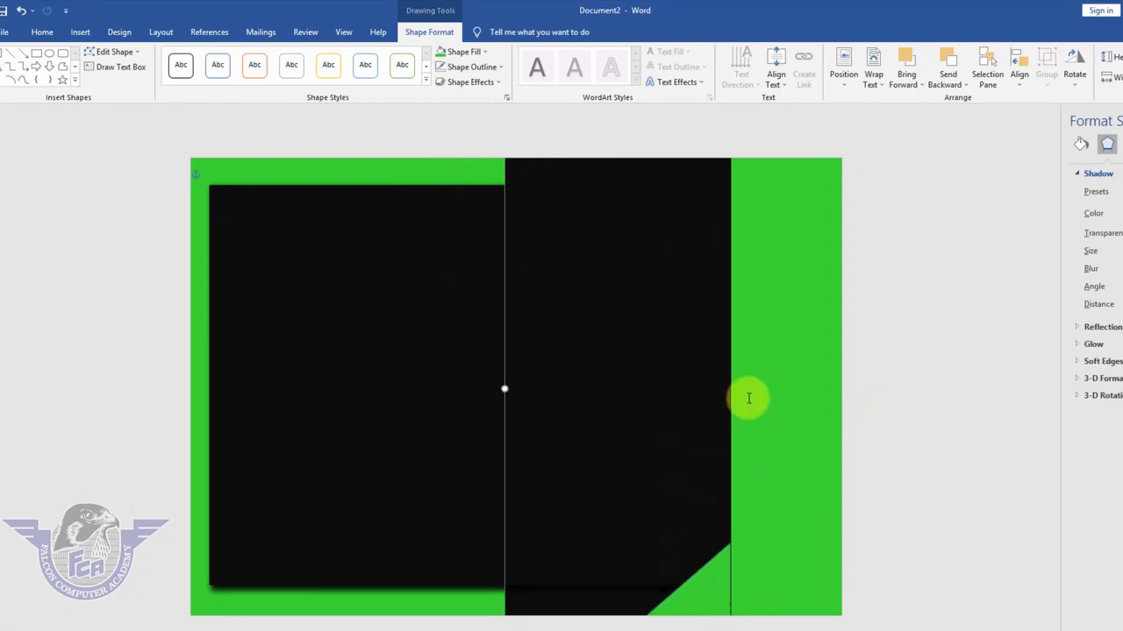
pyautogui.click(747, 399)
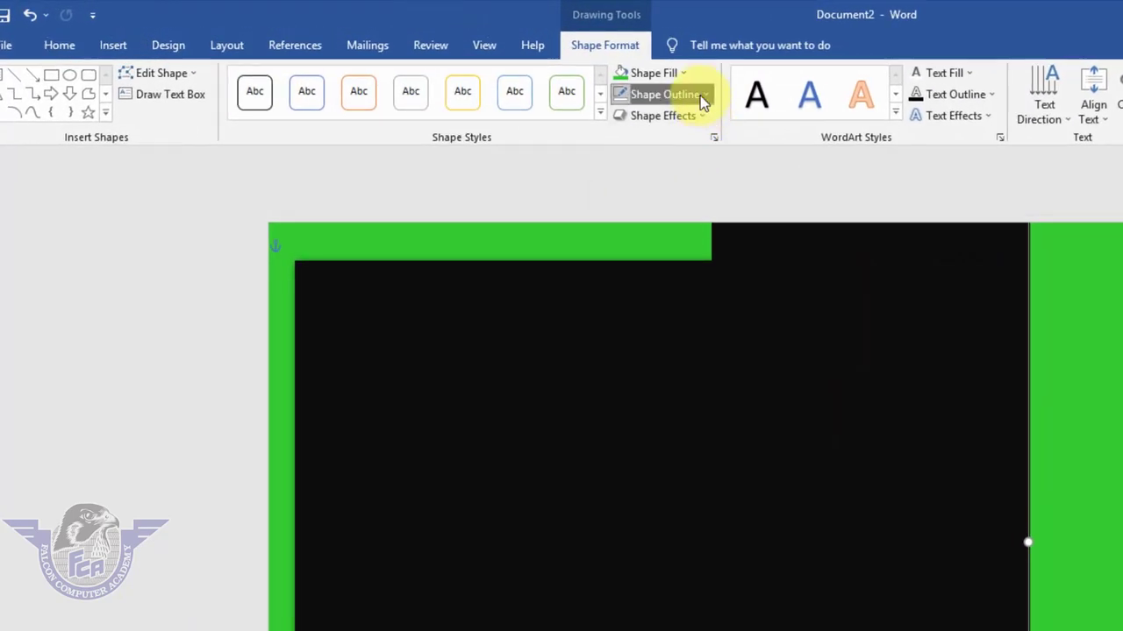
pyautogui.click(700, 95)
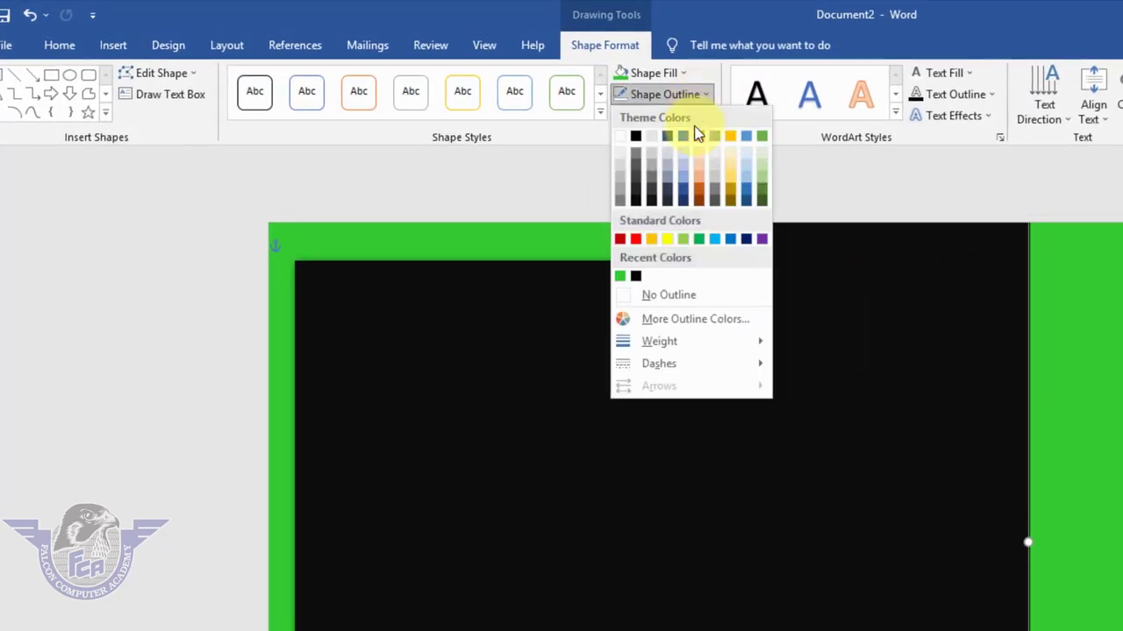
pyautogui.click(685, 296)
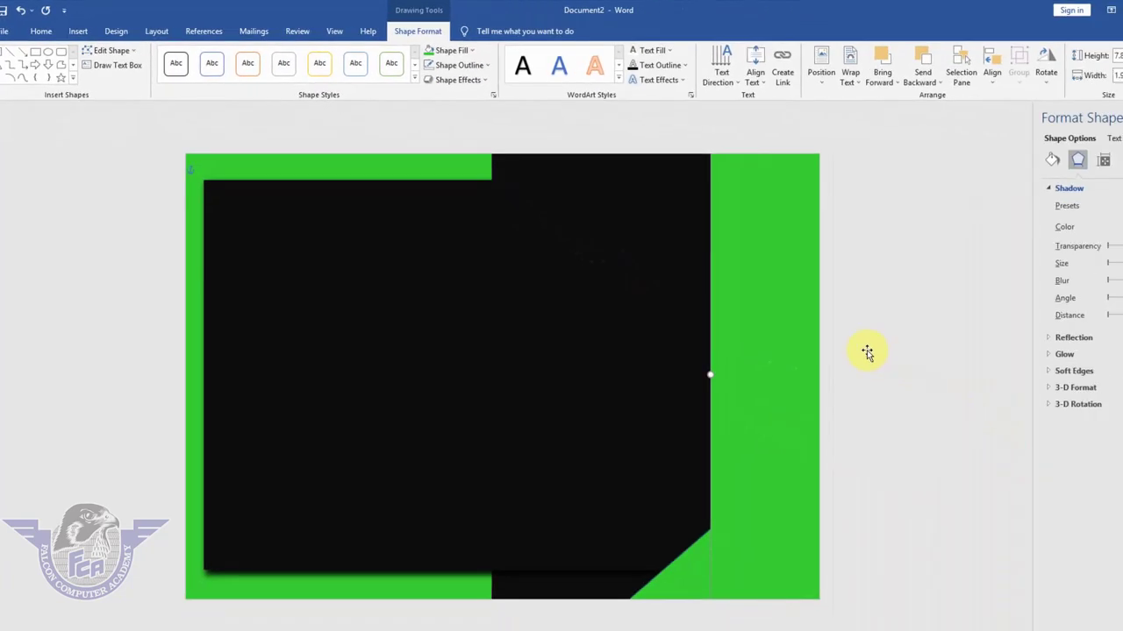
pyautogui.press('Tab')
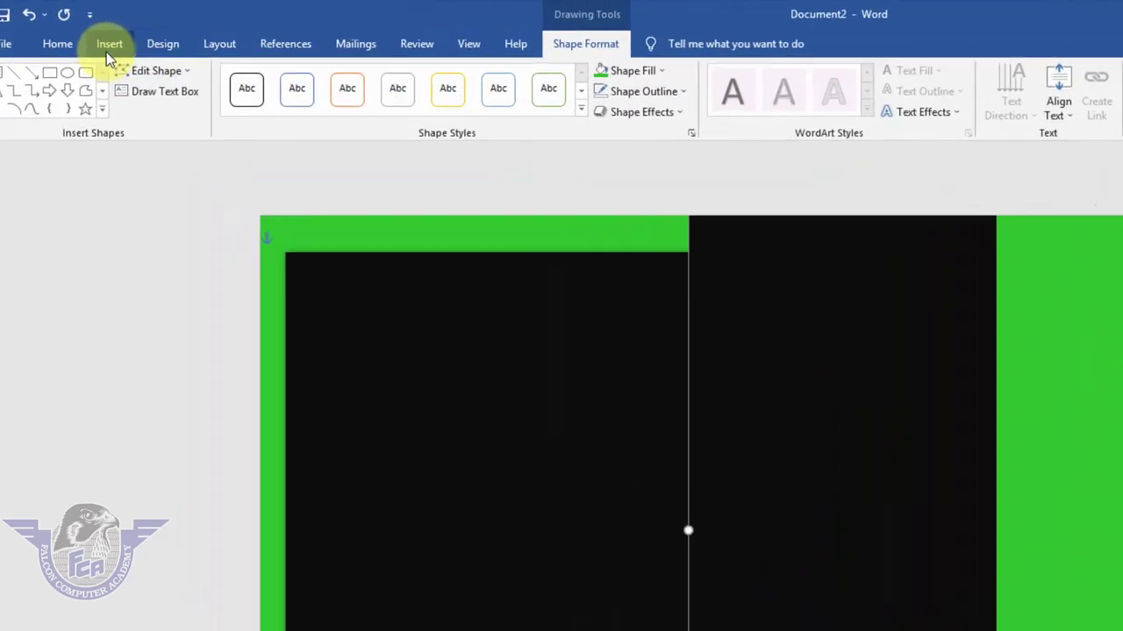
# - Insert WordArt reading 'Coming Soon' and move it to the black panel's right side
pyautogui.click(78, 31)
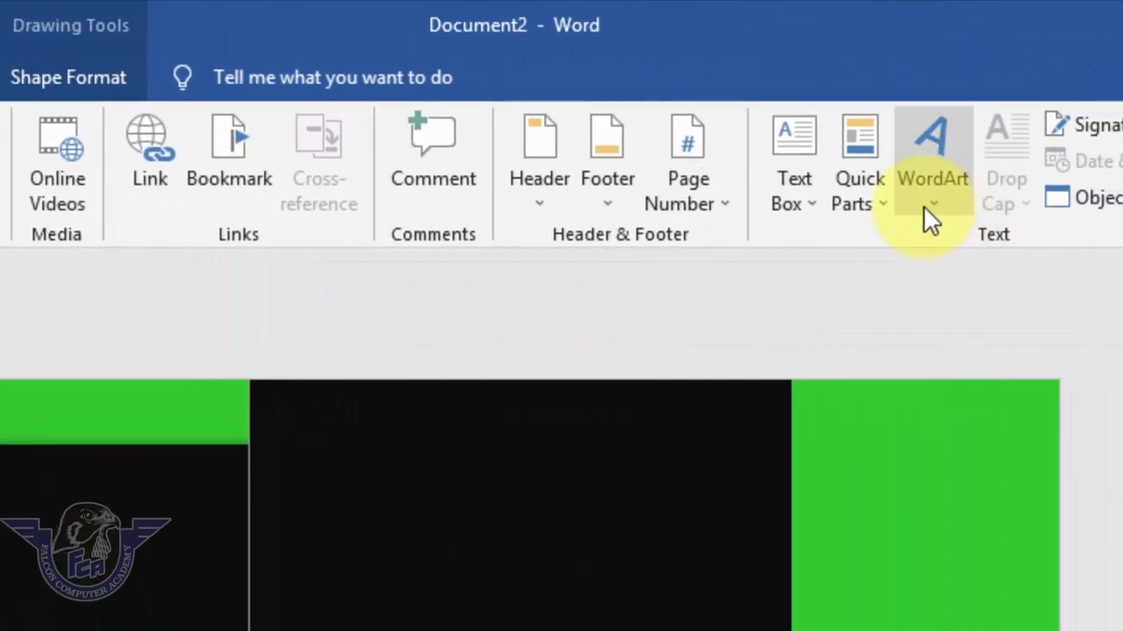
pyautogui.click(934, 214)
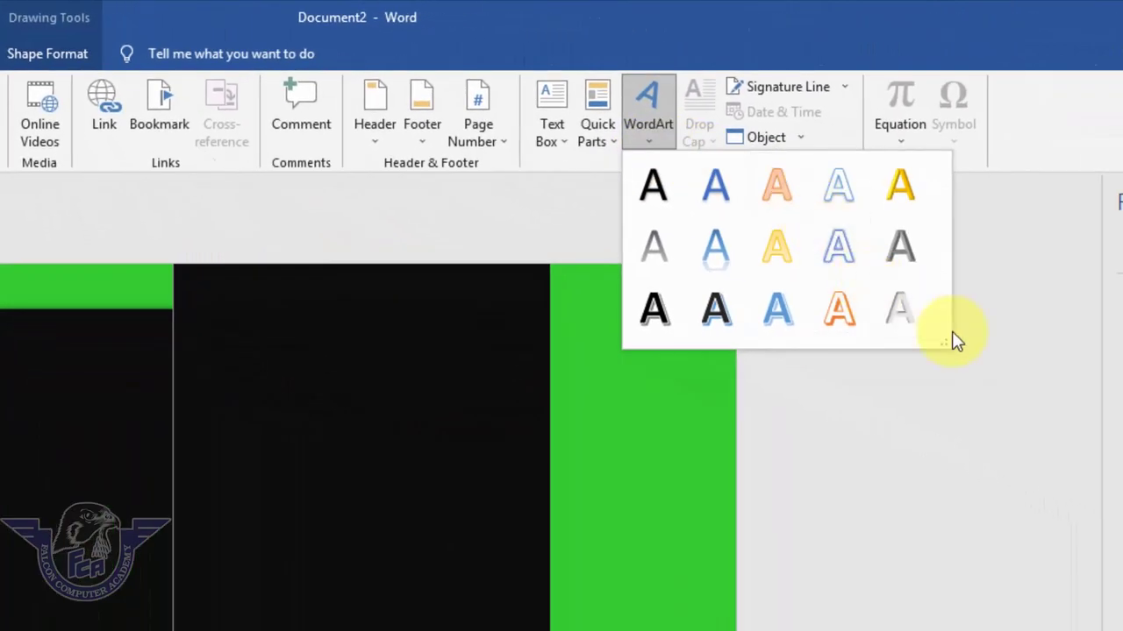
pyautogui.click(908, 324)
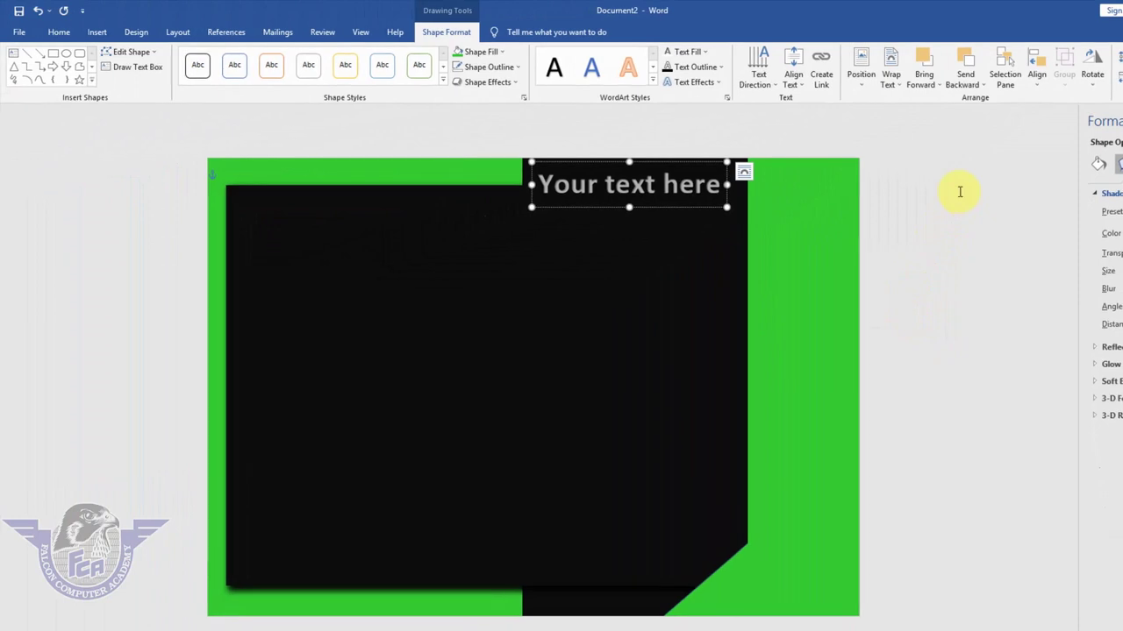
pyautogui.write('Com')
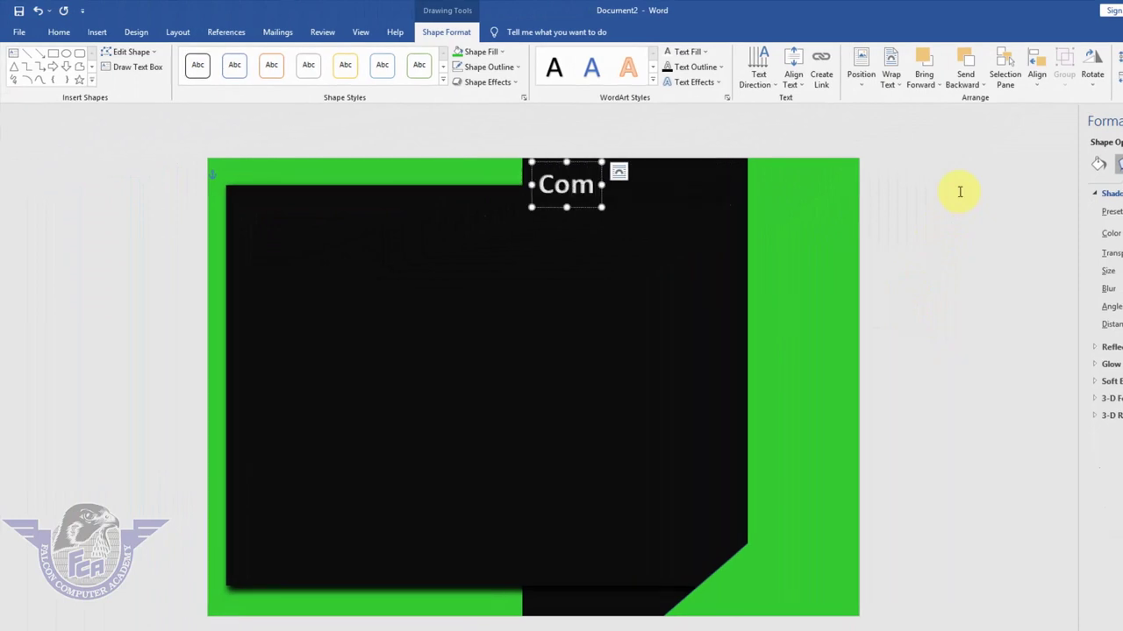
pyautogui.write('ing Soon')
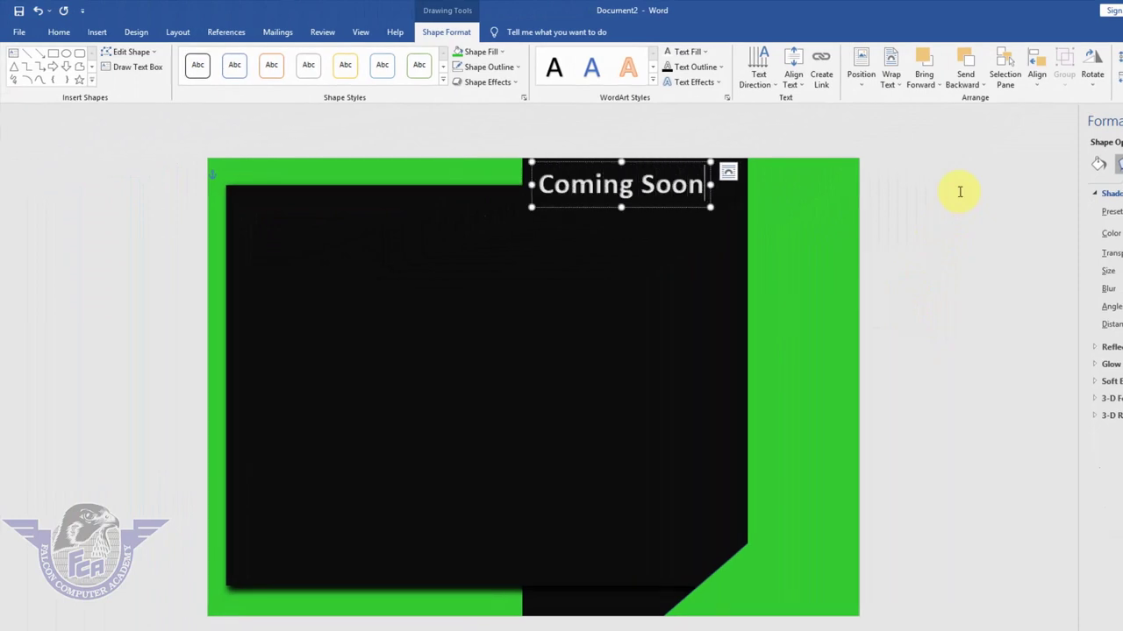
pyautogui.moveTo(675, 207)
pyautogui.mouseDown()
pyautogui.moveTo(777, 371)
pyautogui.moveTo(807, 400)
pyautogui.mouseUp()
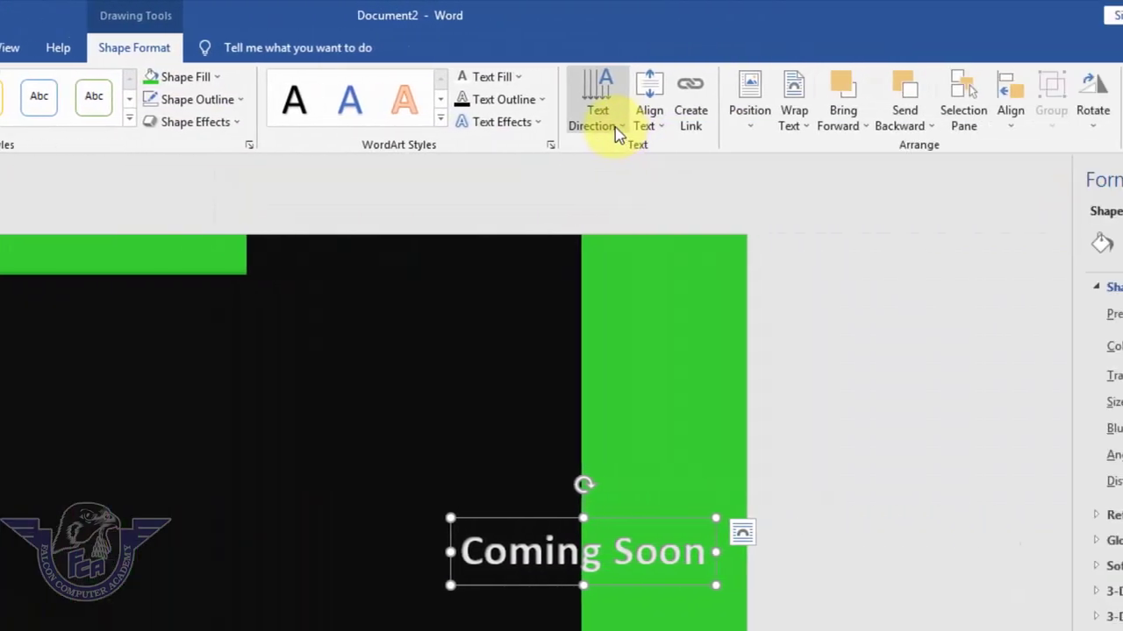
# - Rotate the 'Coming Soon' text 90° to run vertically and set it to 48 pt
pyautogui.click(616, 127)
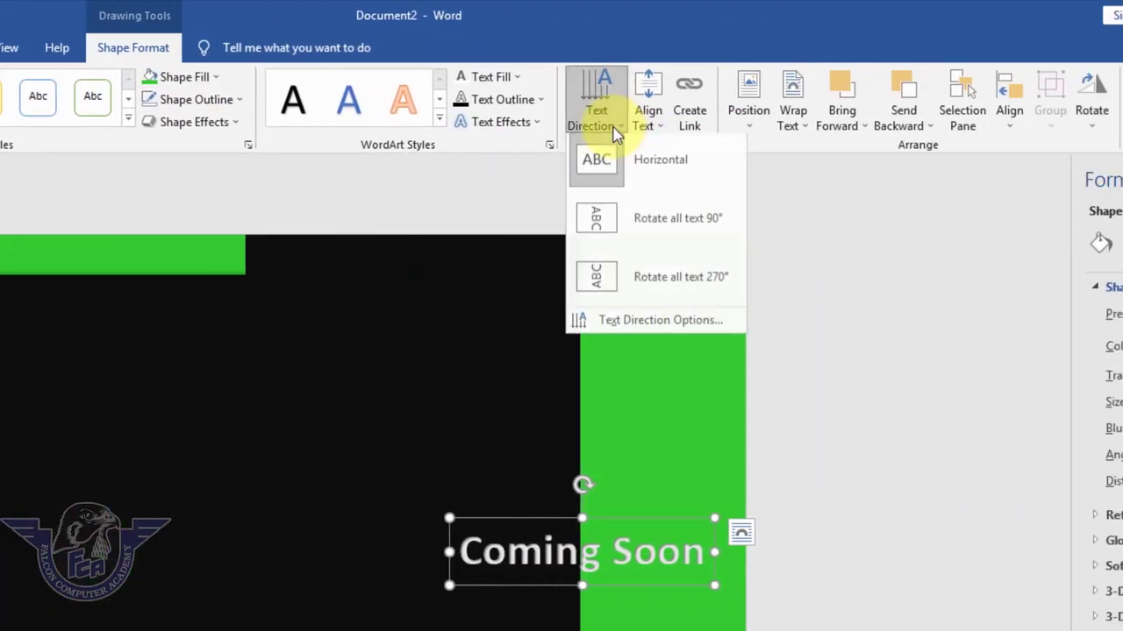
pyautogui.click(596, 222)
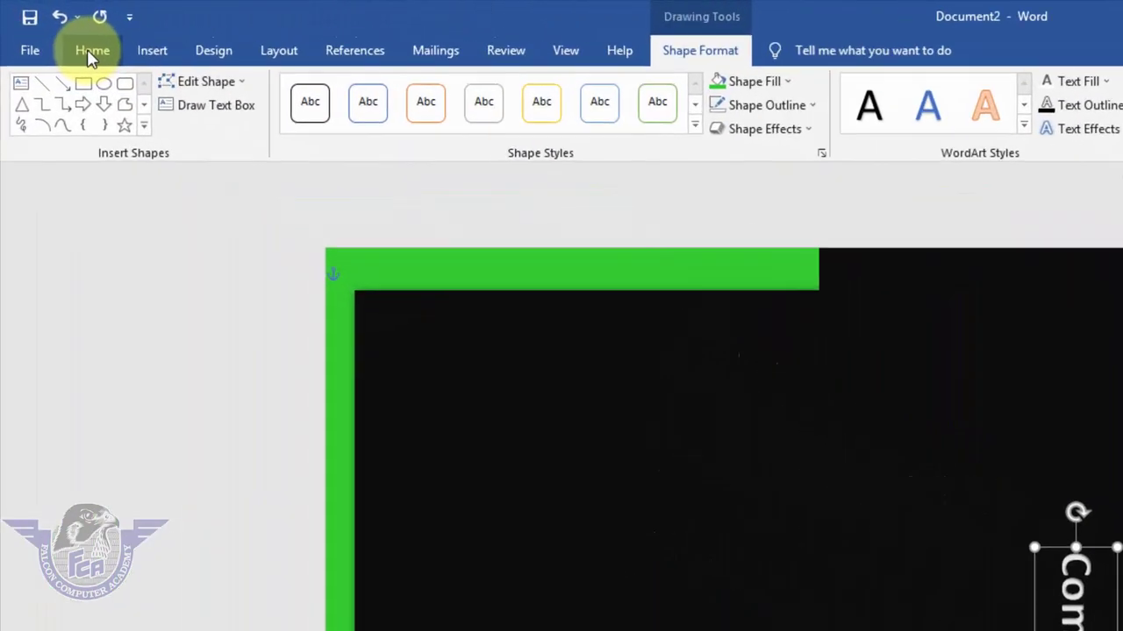
pyautogui.click(143, 67)
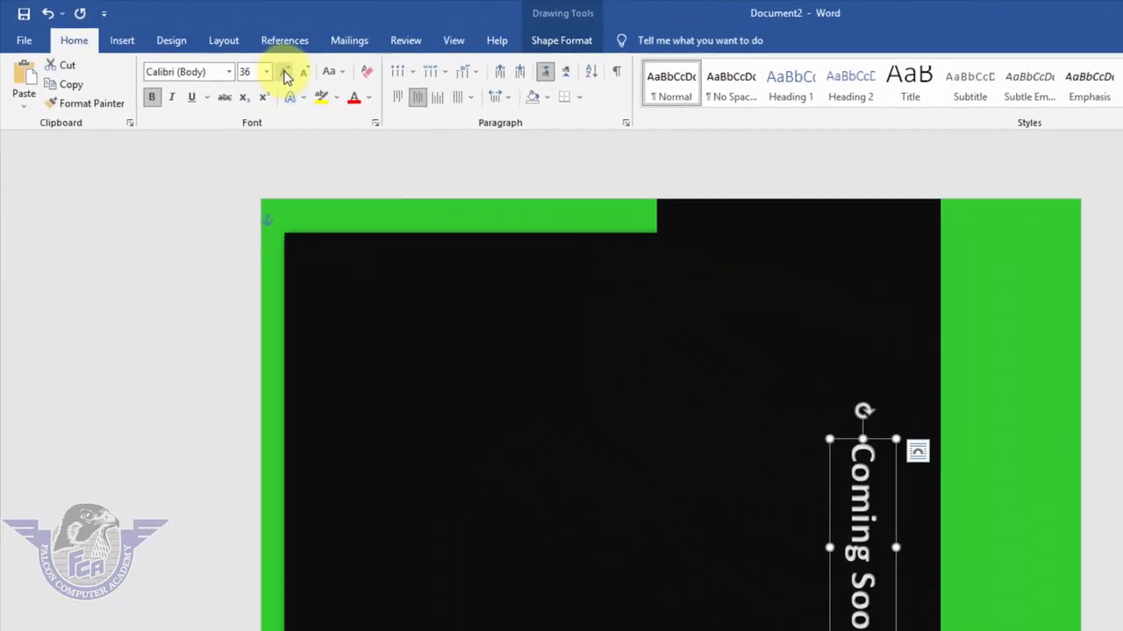
pyautogui.click(256, 65)
pyautogui.click(256, 65)
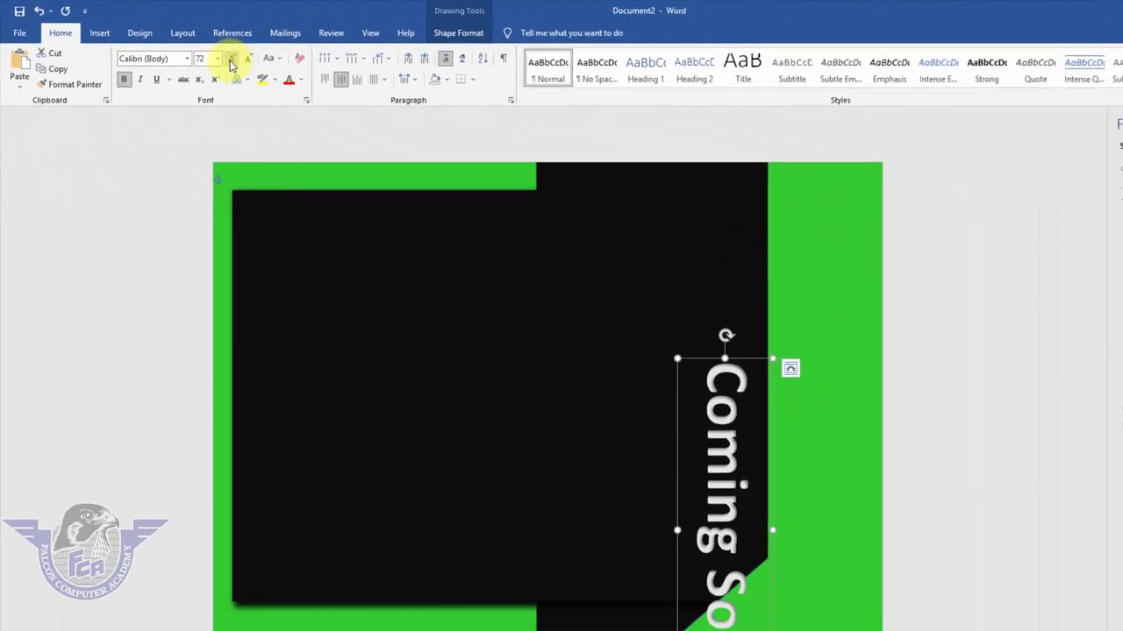
pyautogui.click(236, 57)
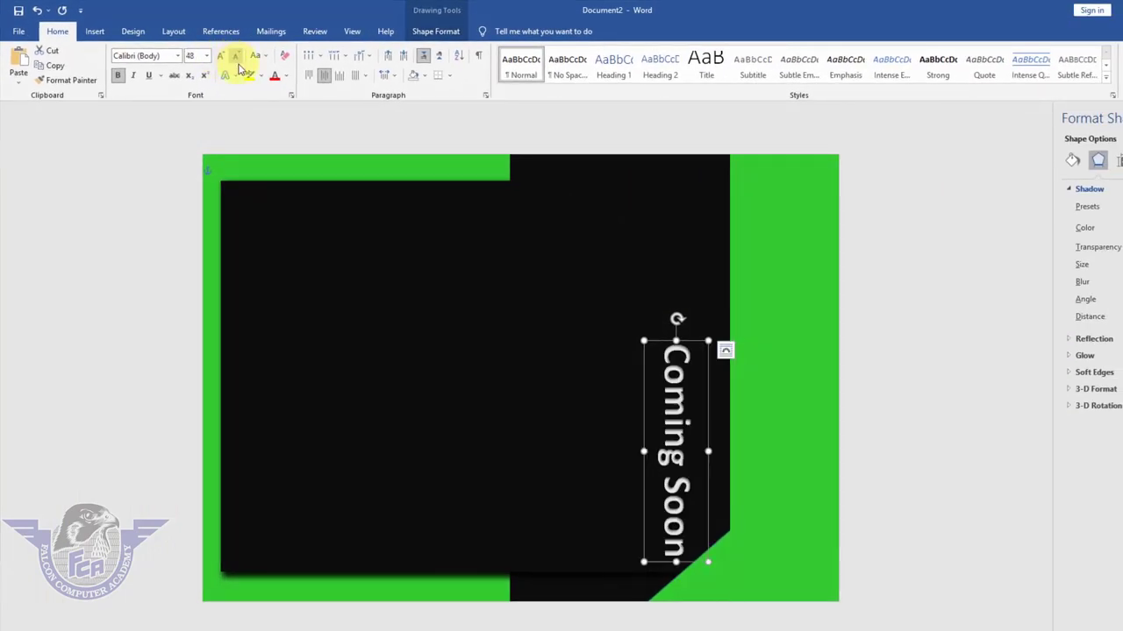
# - Try the Candy Gum Demo font at 72 pt on Coming Soon and move it onto the green strip
pyautogui.click(176, 55)
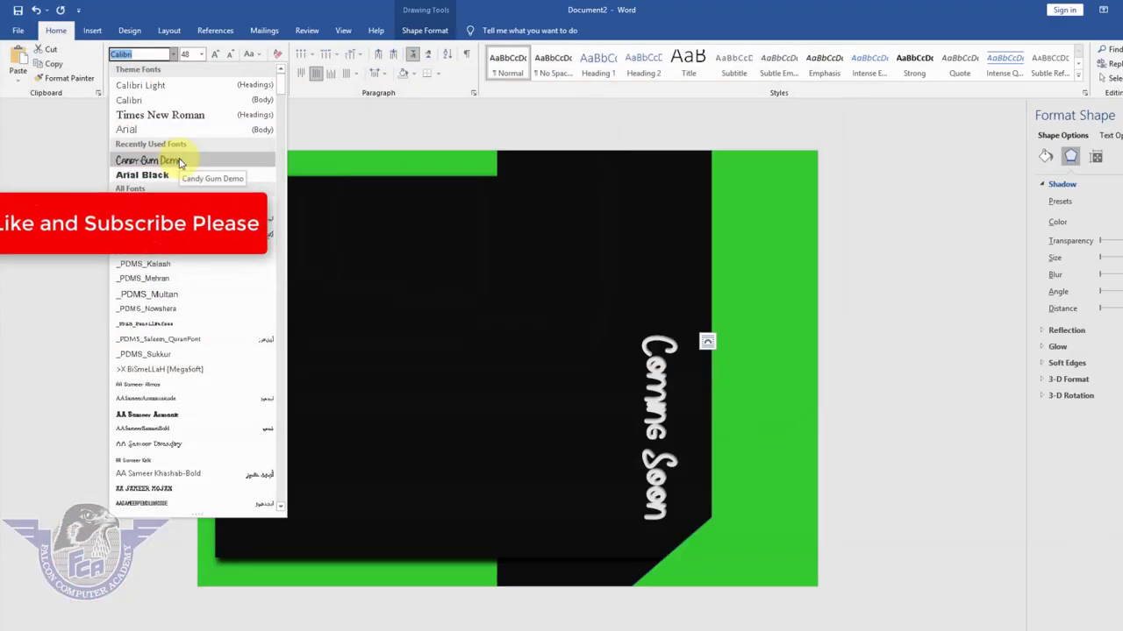
pyautogui.click(185, 168)
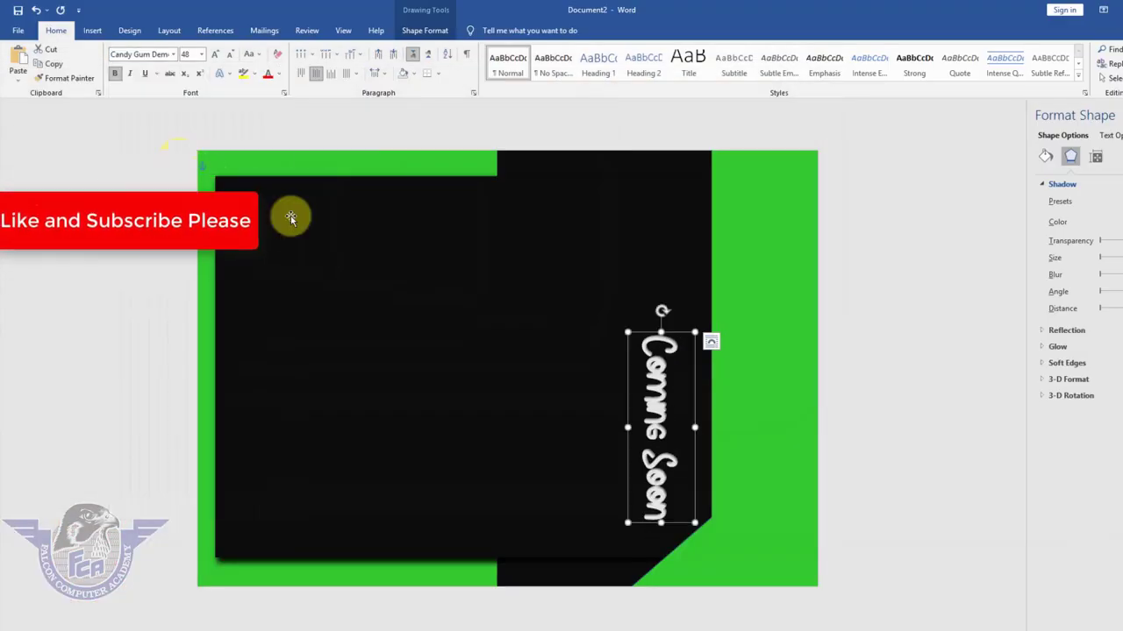
pyautogui.moveTo(685, 330); pyautogui.dragTo(787, 261)
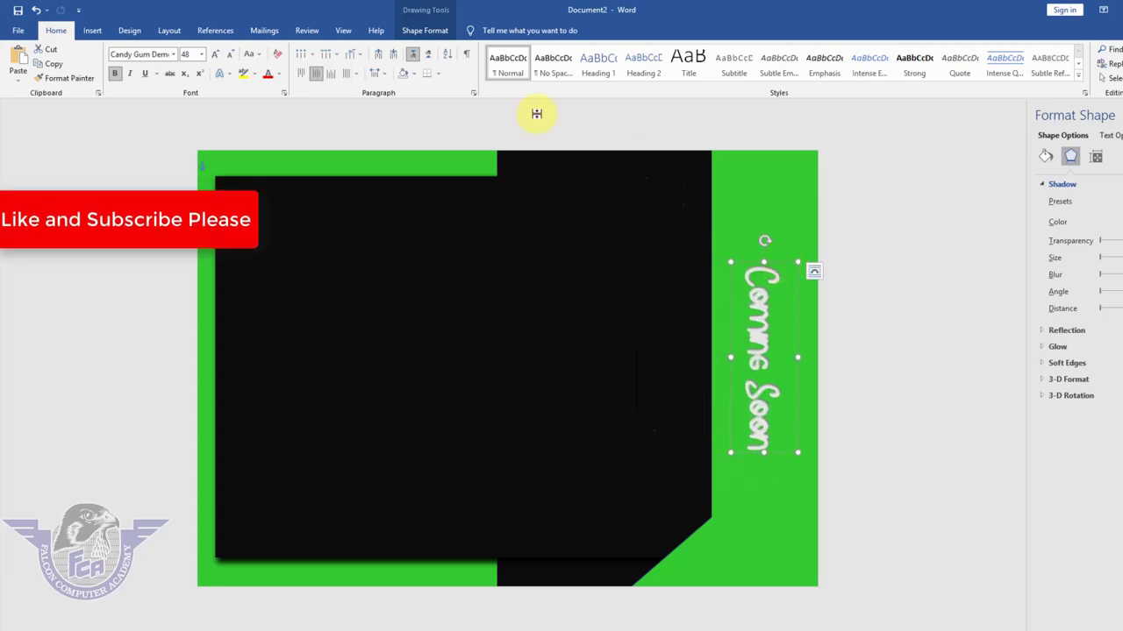
pyautogui.click(212, 56)
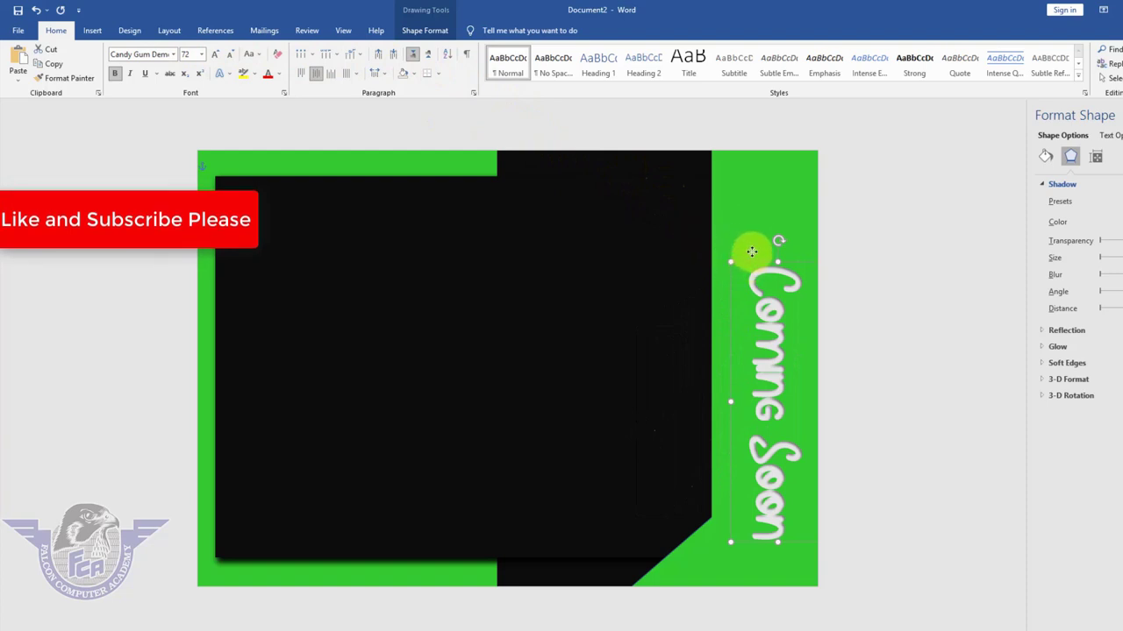
pyautogui.moveTo(750, 265); pyautogui.dragTo(742, 240)
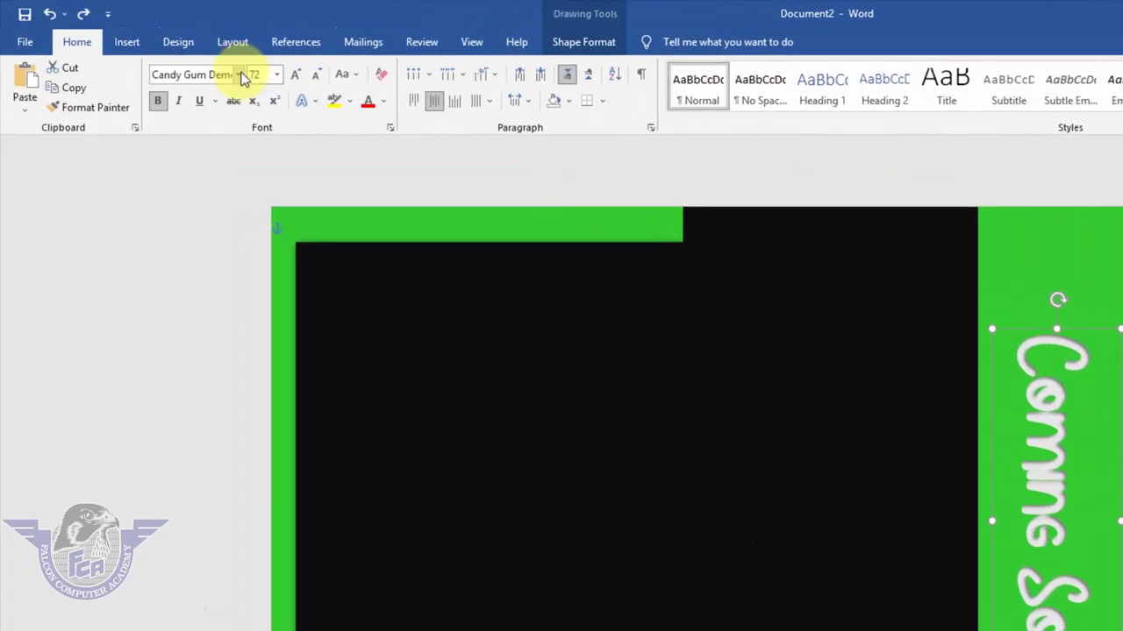
# - Switch the Coming Soon text to Arial Black at 48 pt and nudge it into place
pyautogui.click(174, 54)
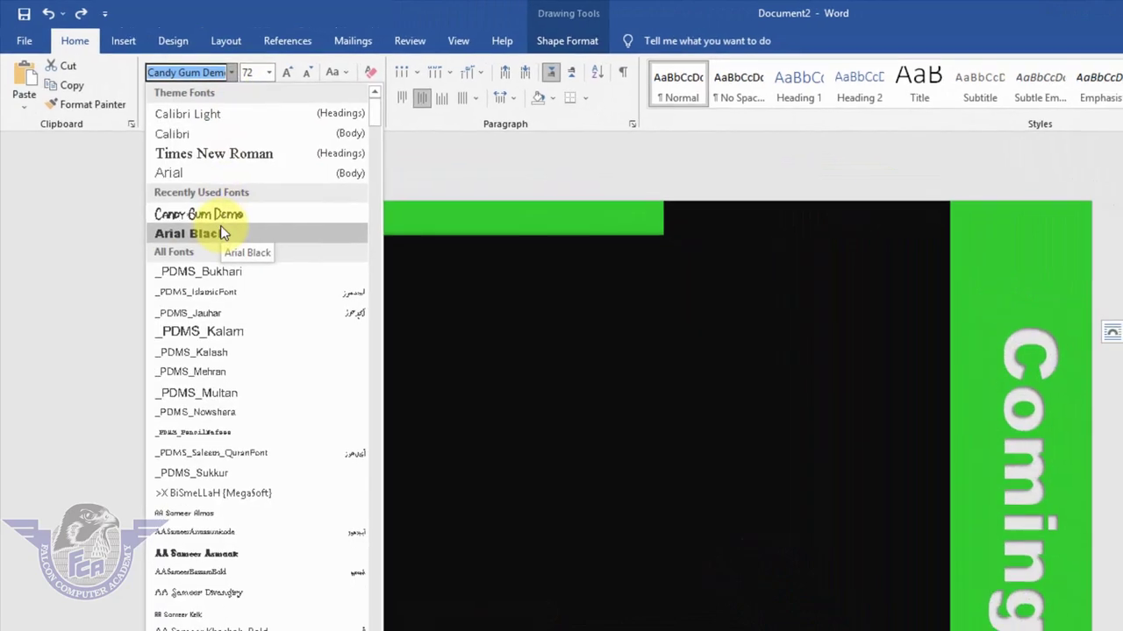
pyautogui.click(228, 240)
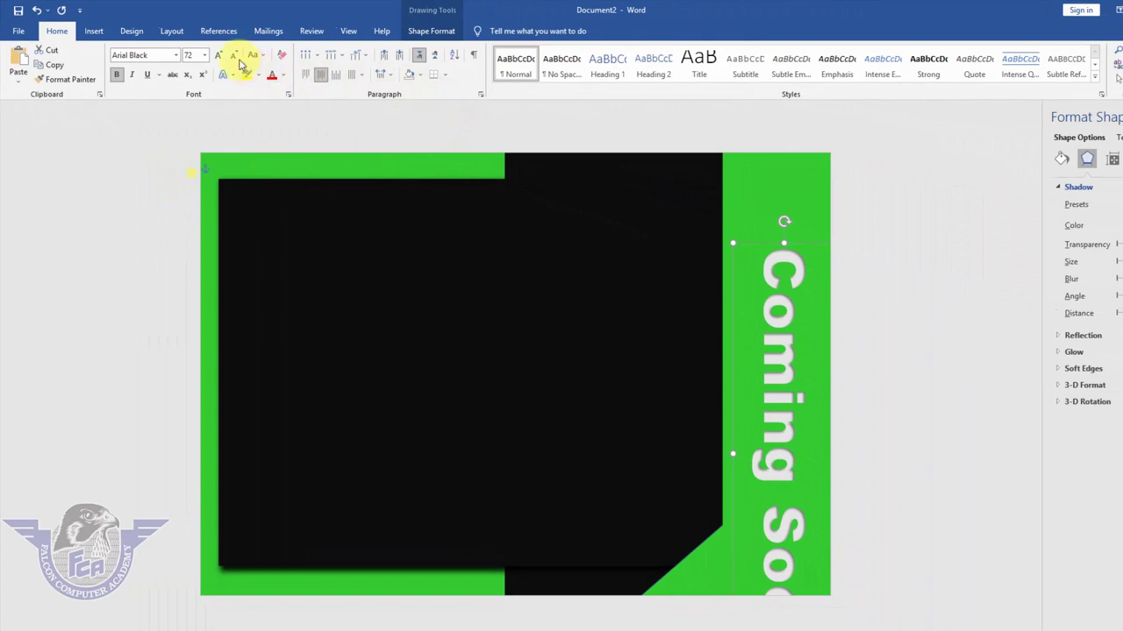
pyautogui.click(235, 56)
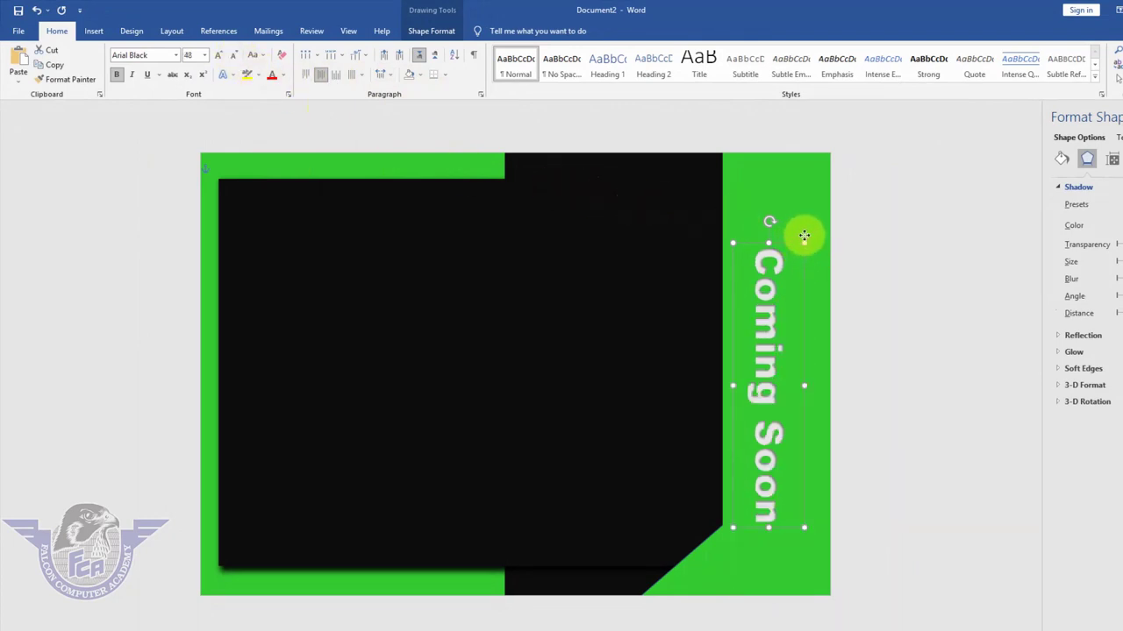
pyautogui.moveTo(804, 235); pyautogui.dragTo(798, 237)
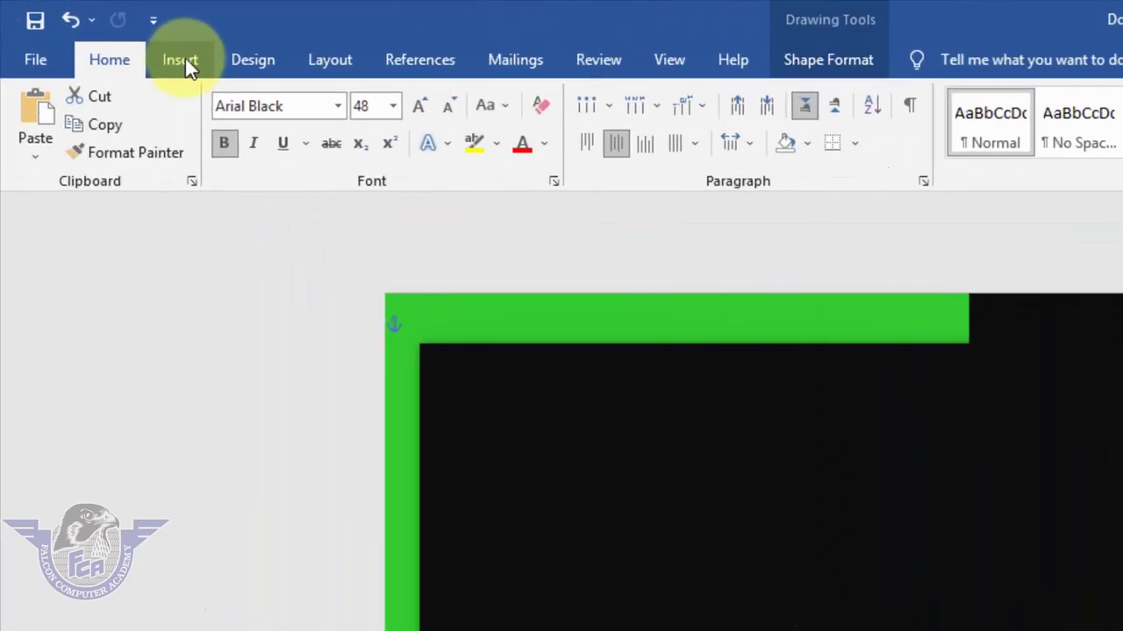
# - Insert the food platter image anyrgb.com (16) from the Desktop's Restorant Images folder
pyautogui.click(96, 32)
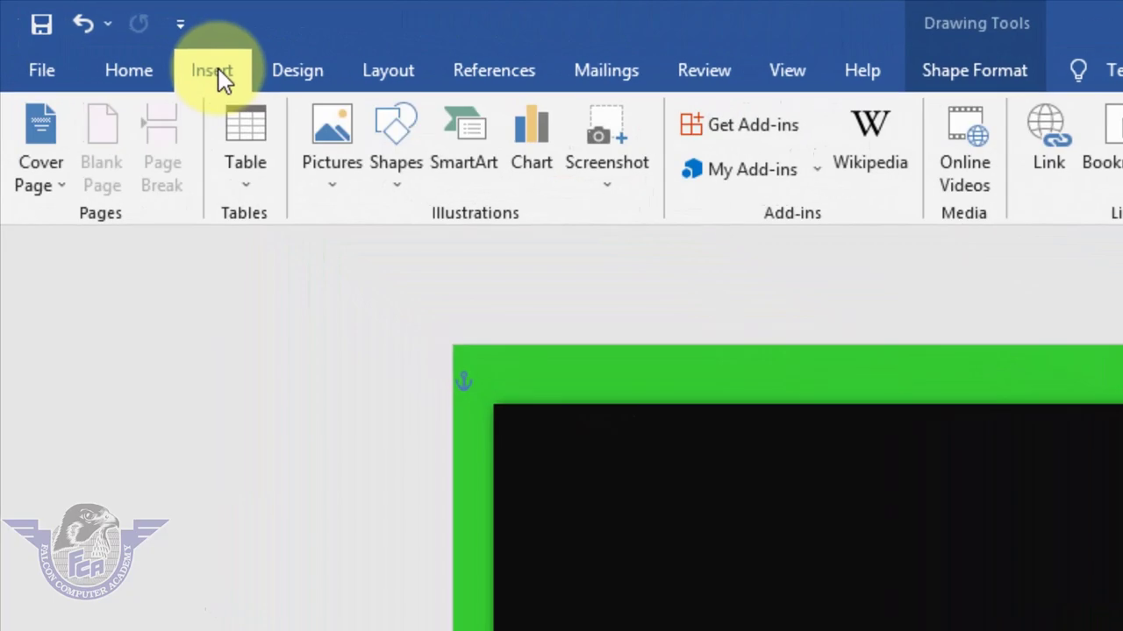
pyautogui.click(322, 122)
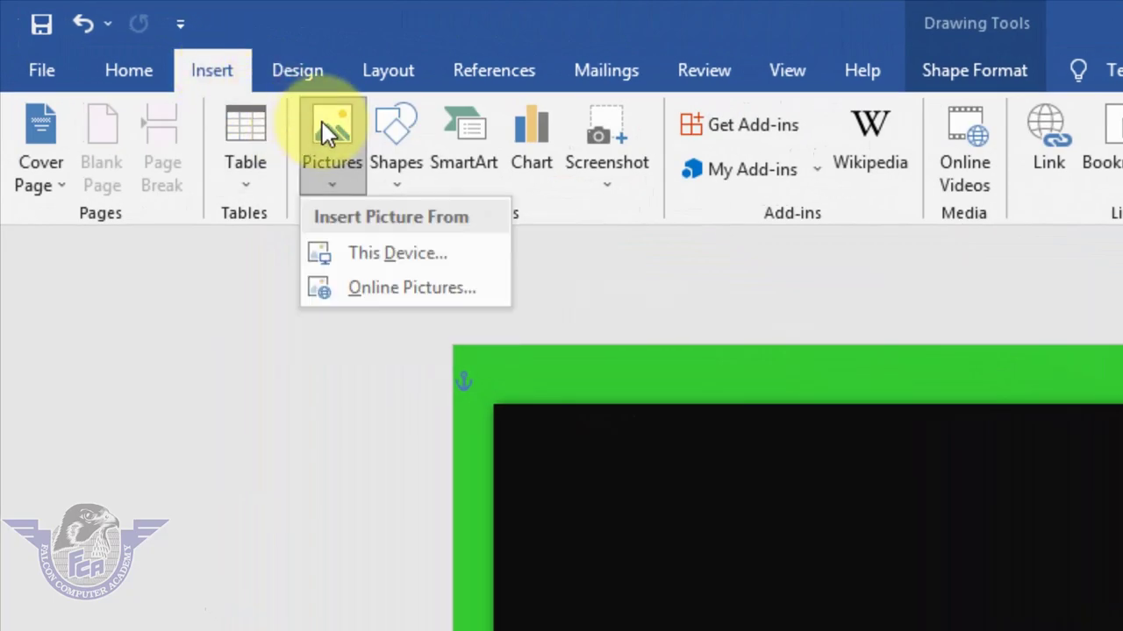
pyautogui.click(369, 251)
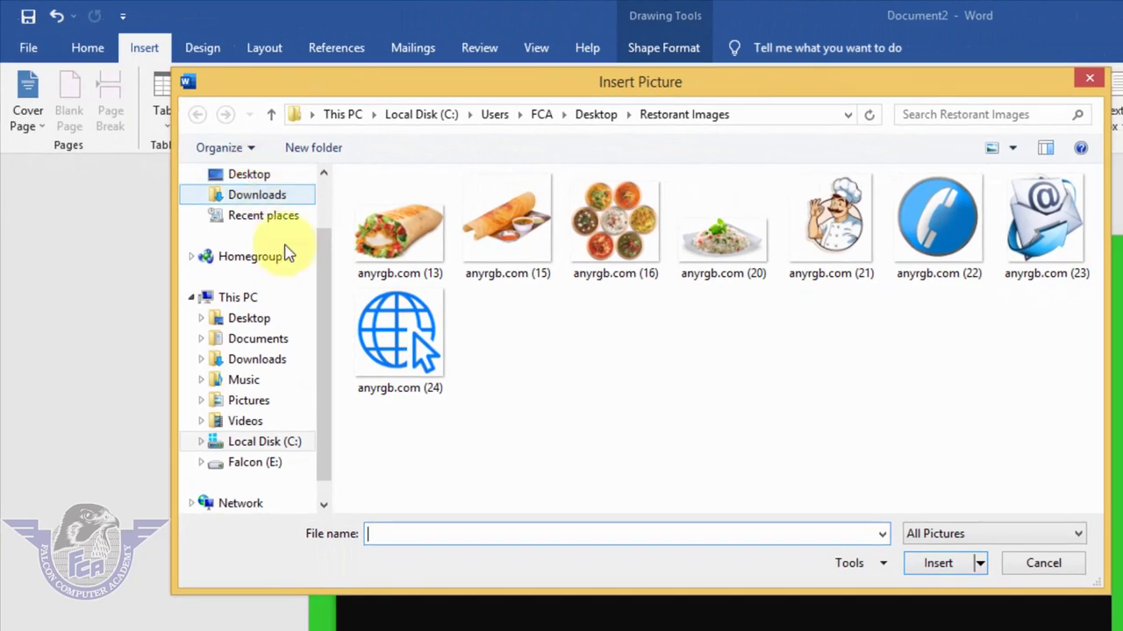
pyautogui.moveTo(254, 333)
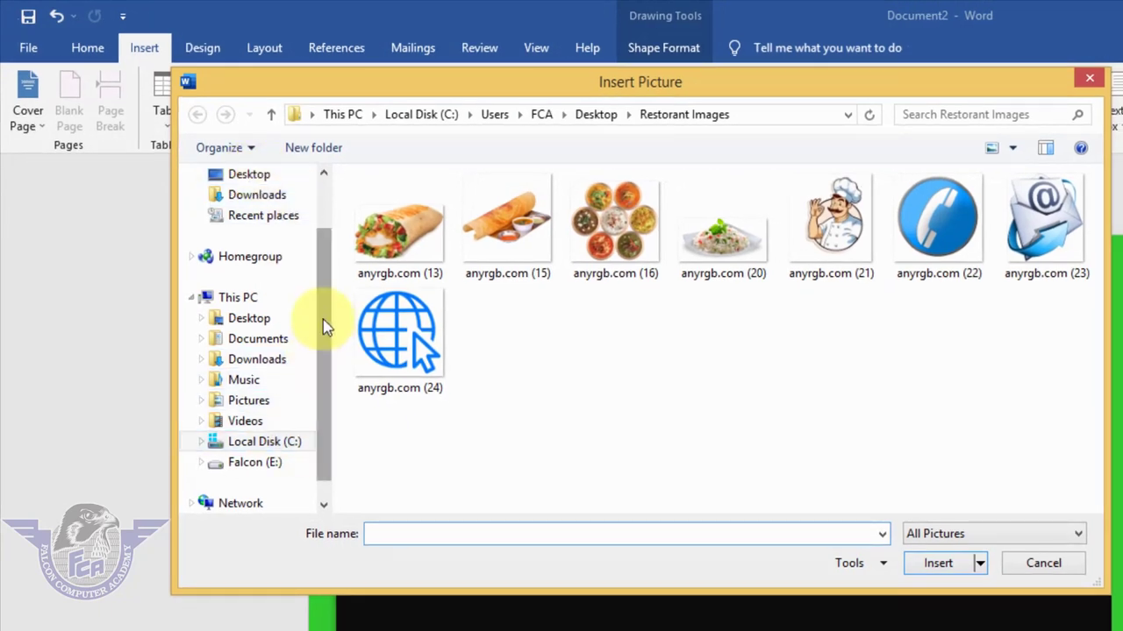
pyautogui.moveTo(323, 319); pyautogui.dragTo(331, 252)
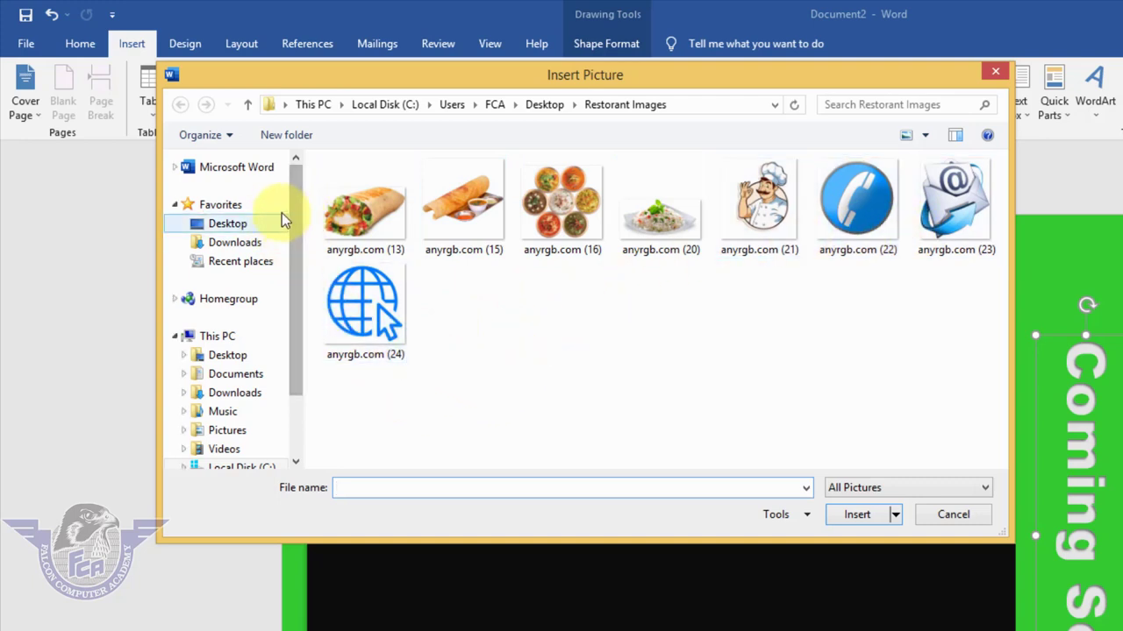
pyautogui.moveTo(281, 213); pyautogui.dragTo(268, 228)
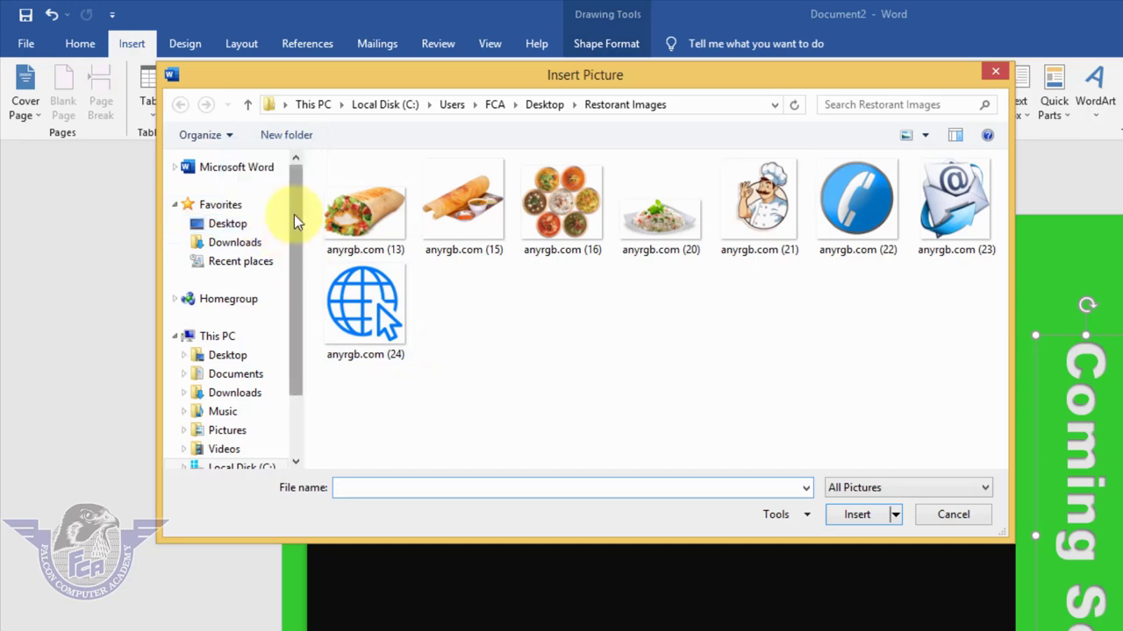
pyautogui.click(217, 223)
pyautogui.scroll(-3, 602, 409)
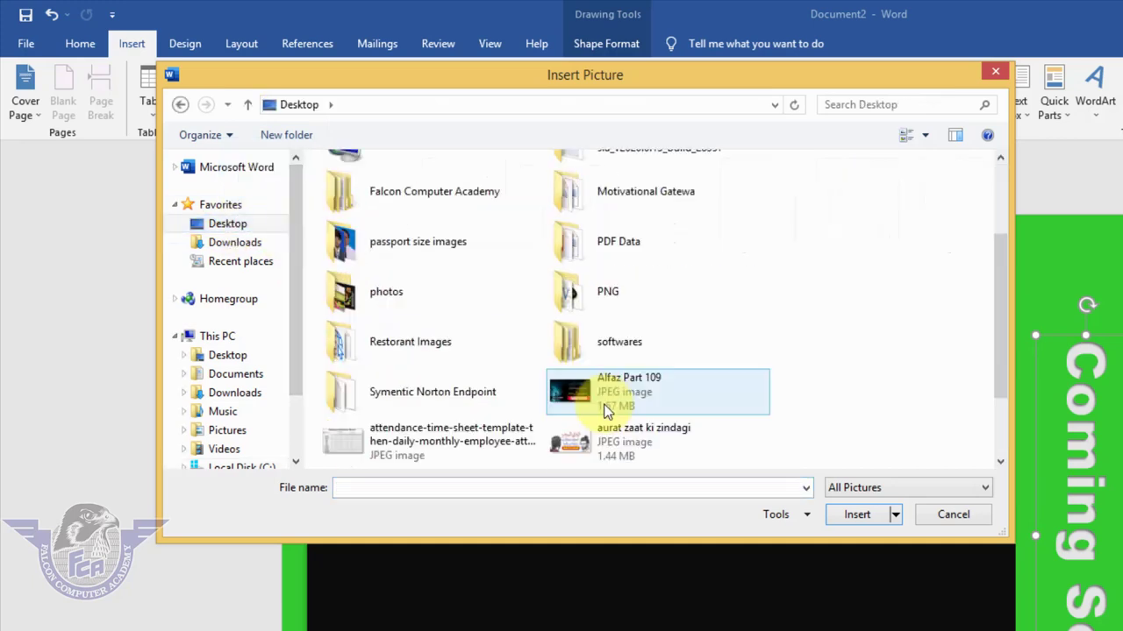
pyautogui.scroll(-2, 556, 413)
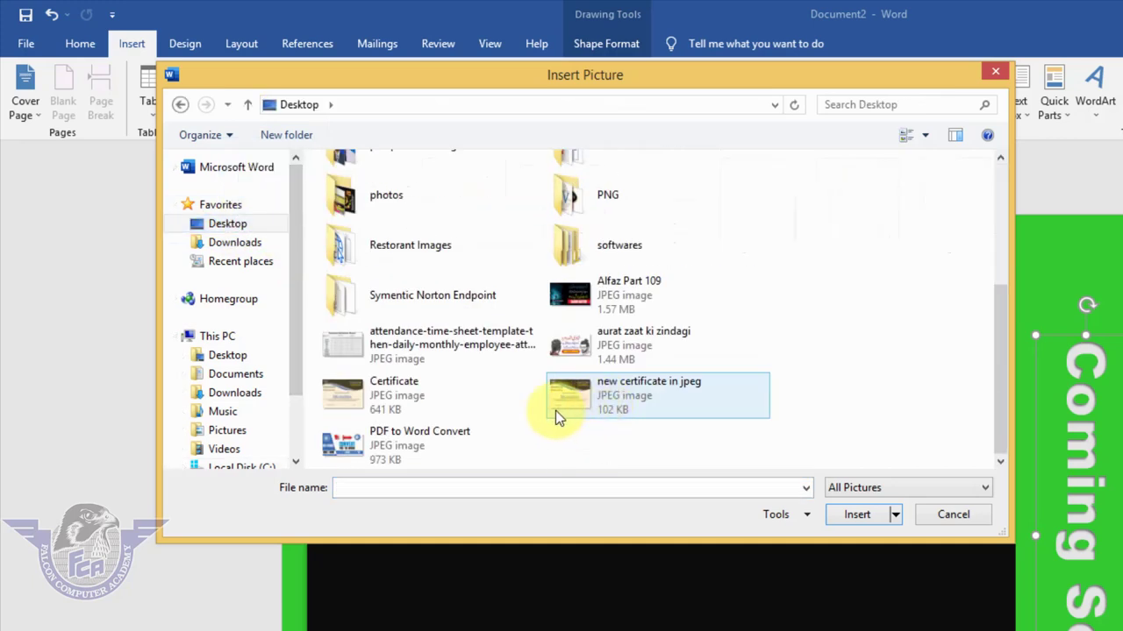
pyautogui.doubleClick(423, 255)
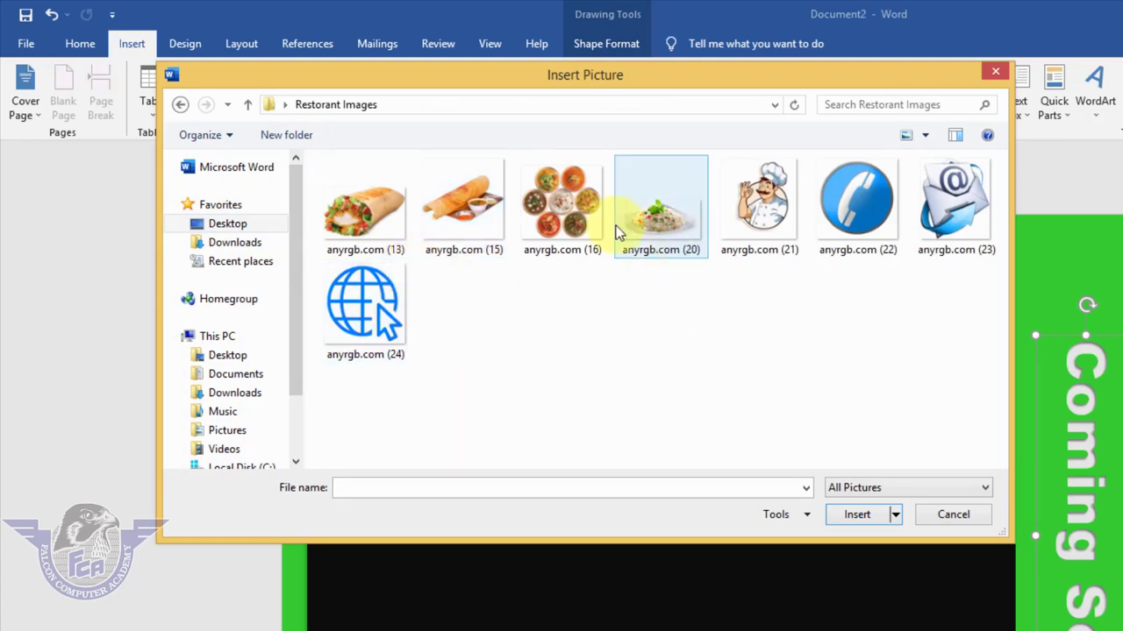
pyautogui.click(574, 226)
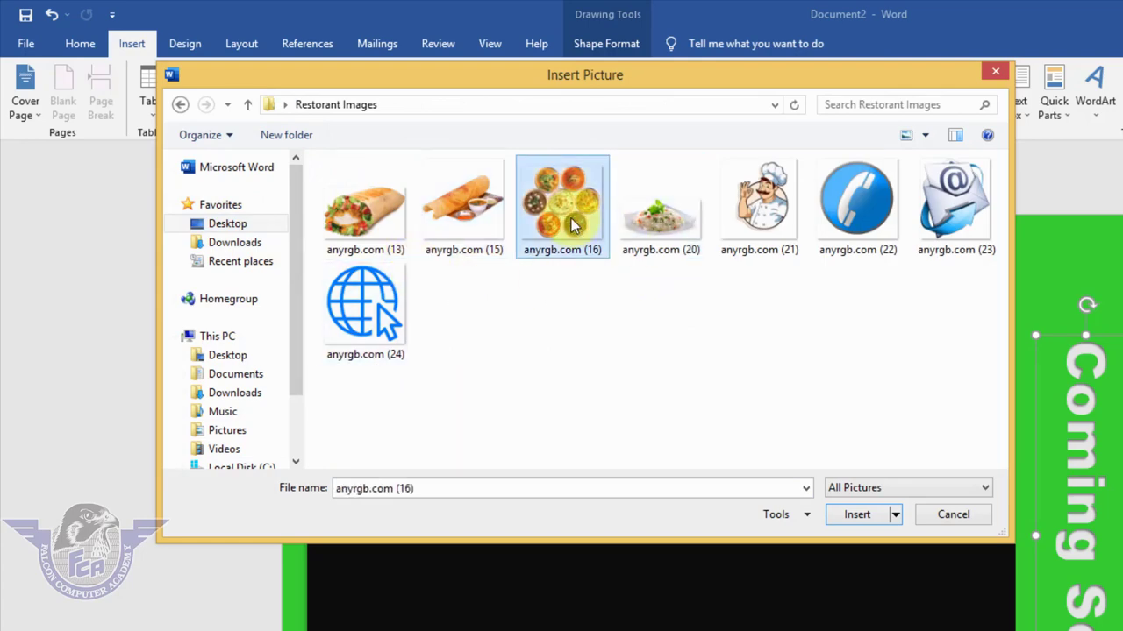
pyautogui.click(863, 518)
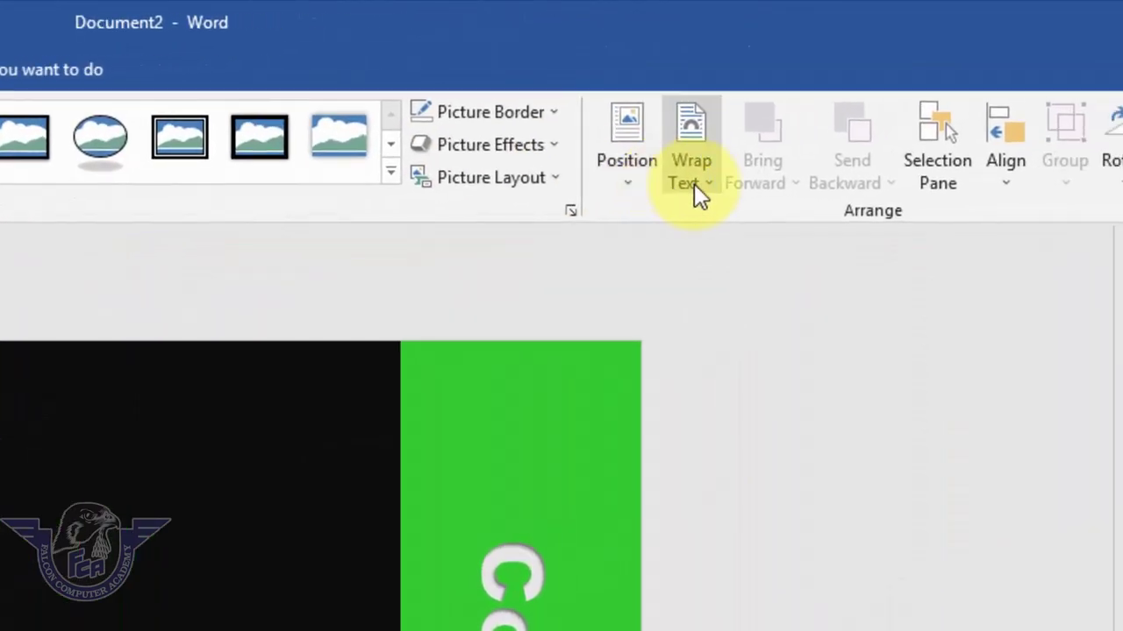
# - Set the platter In Front of Text and move it to the black area's lower right
pyautogui.click(694, 183)
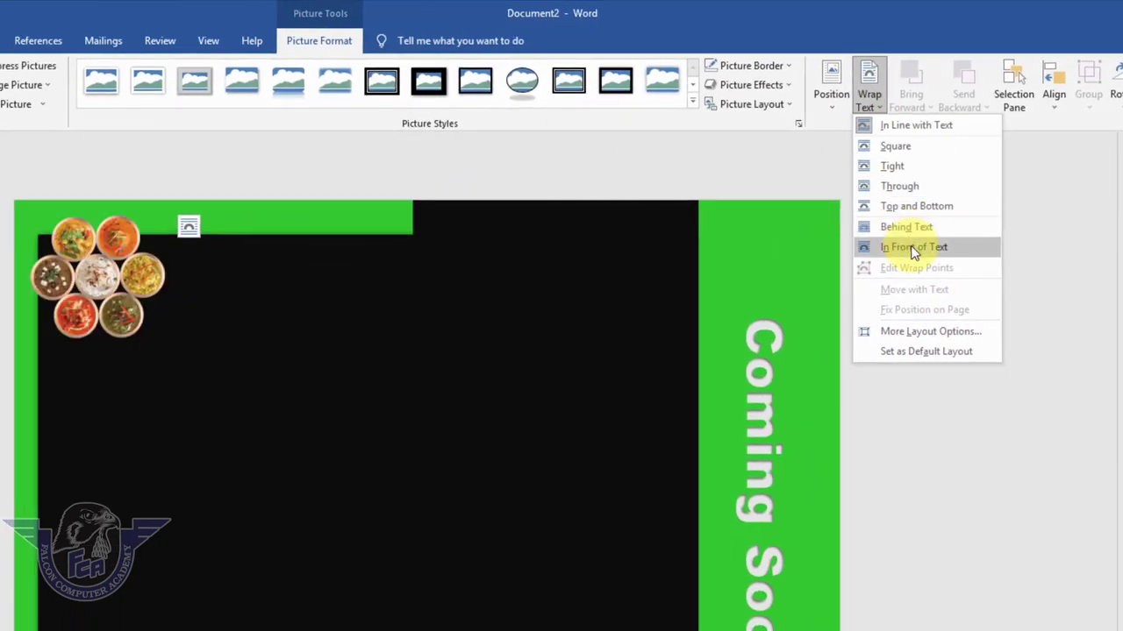
pyautogui.click(913, 249)
pyautogui.moveTo(105, 282); pyautogui.dragTo(621, 483)
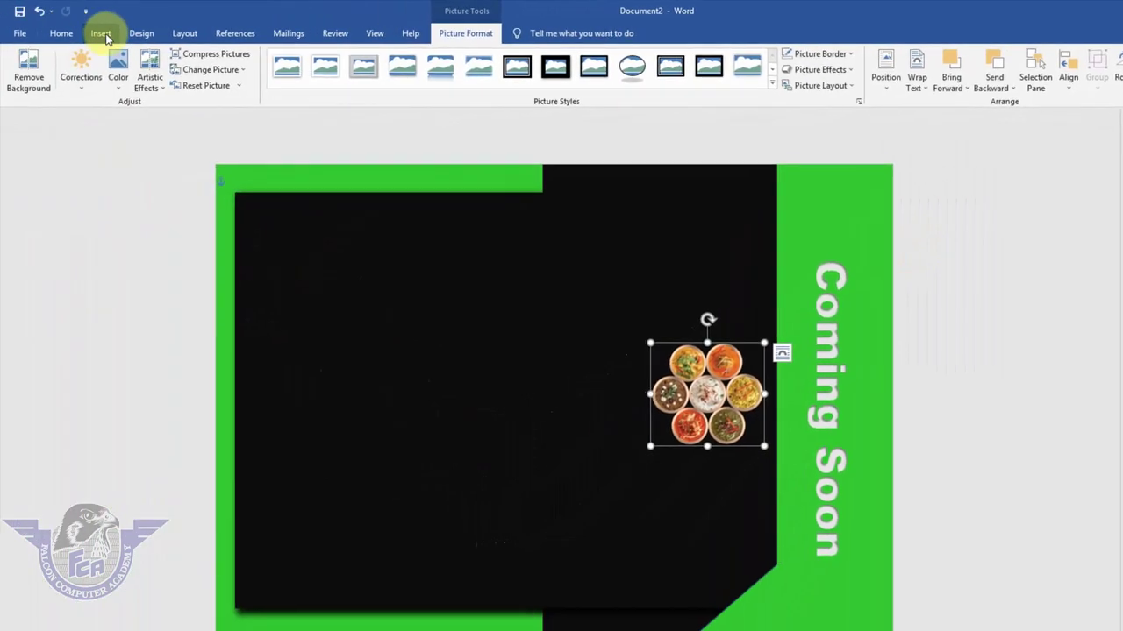
pyautogui.click(150, 49)
pyautogui.click(318, 129)
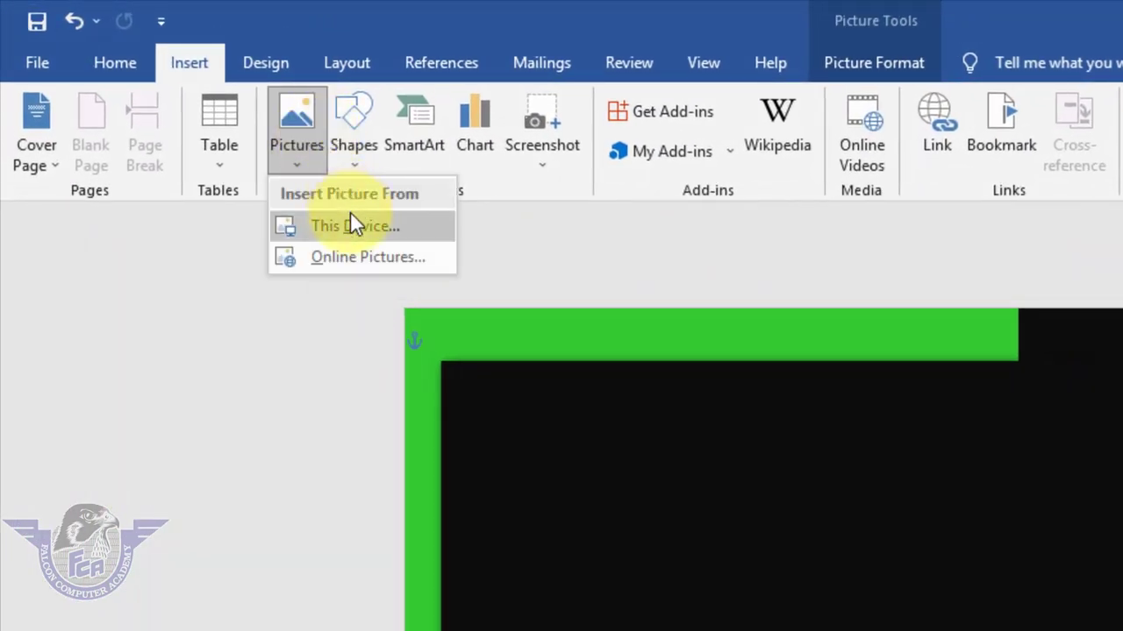
# - Insert the burrito image anyrgb.com (13) with Square text wrapping
pyautogui.click(349, 215)
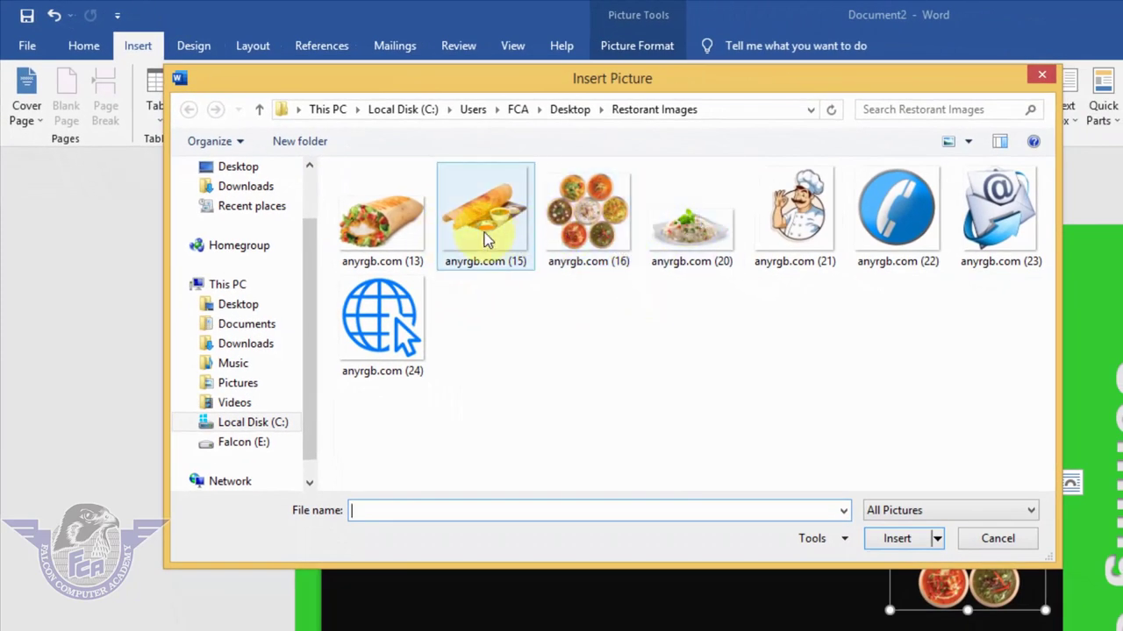
pyautogui.click(381, 230)
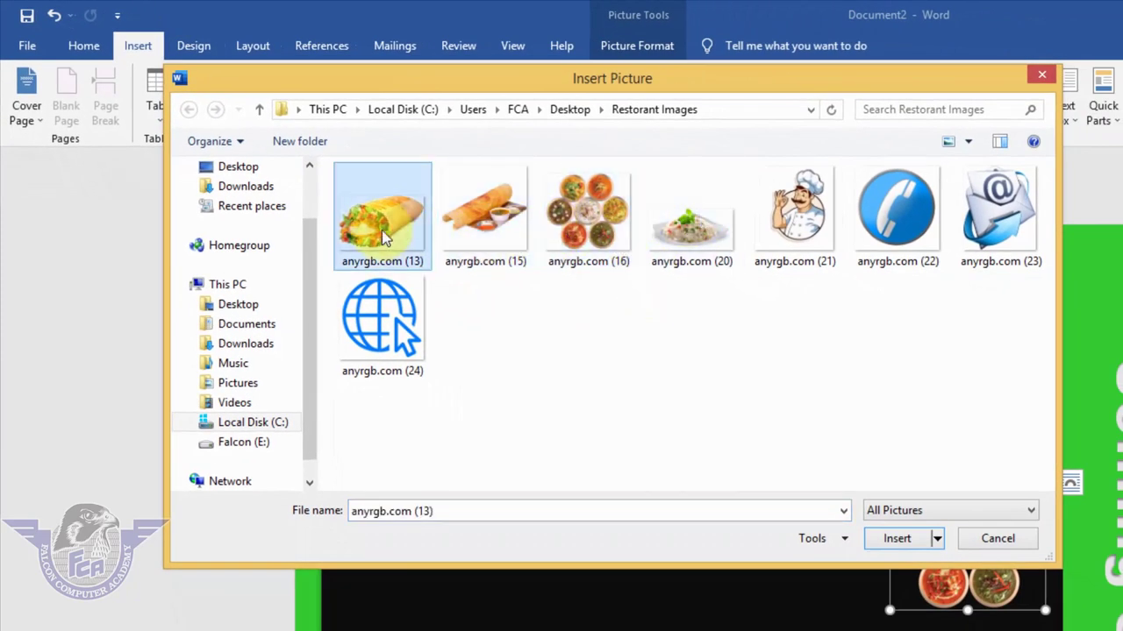
pyautogui.click(893, 544)
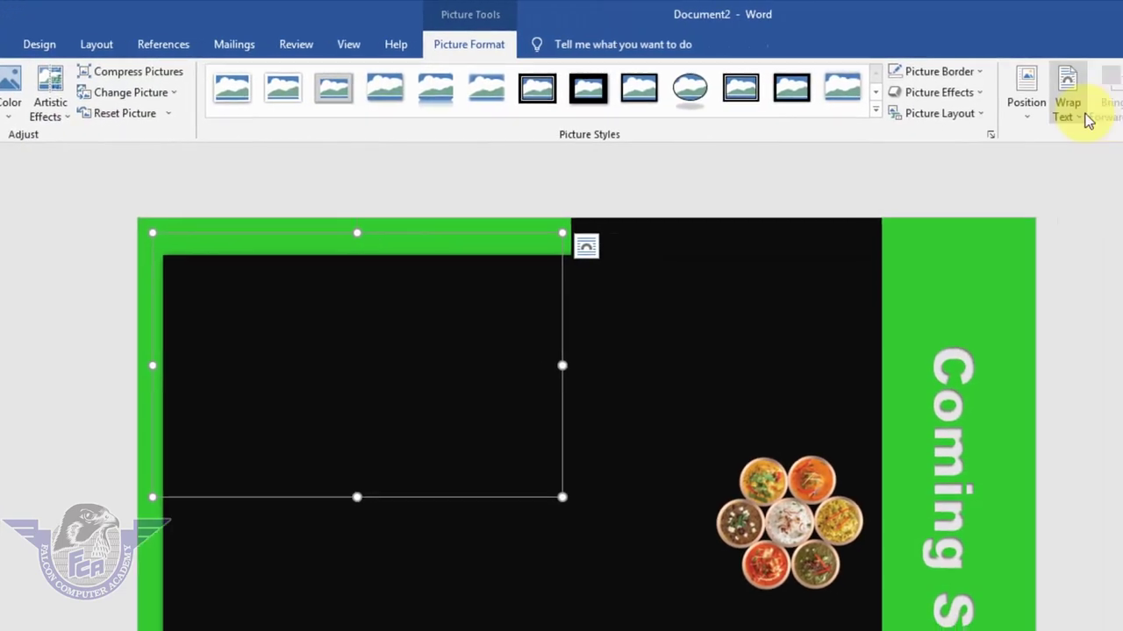
pyautogui.click(1087, 121)
pyautogui.click(948, 152)
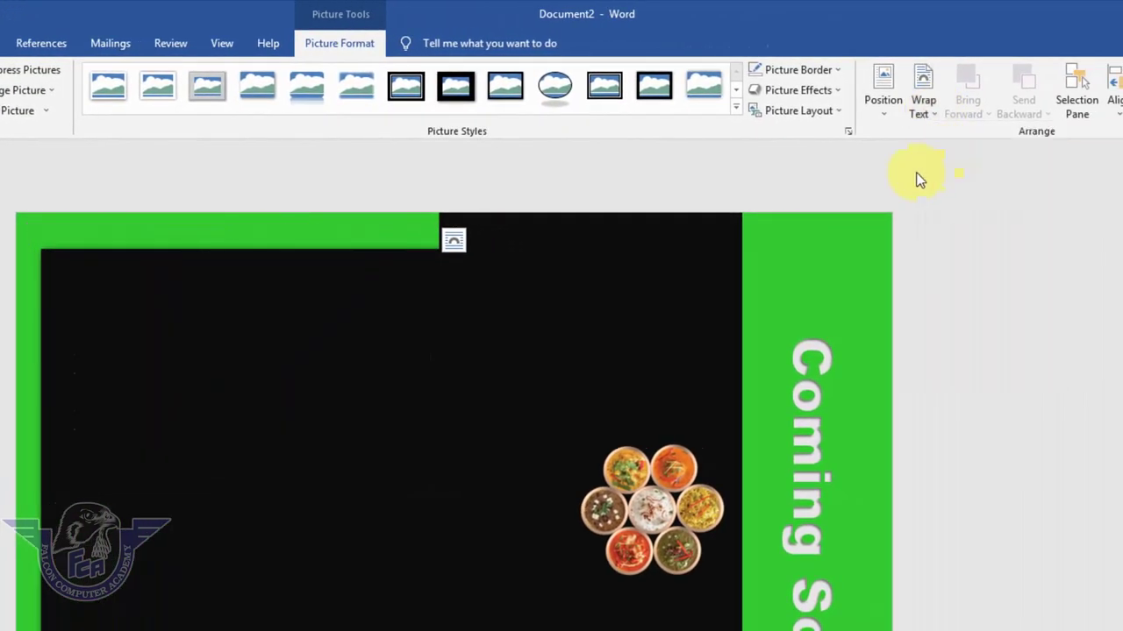
# - Shrink the burrito, place it above the platter, and enlarge the platter slightly
pyautogui.moveTo(430, 485); pyautogui.dragTo(238, 360)
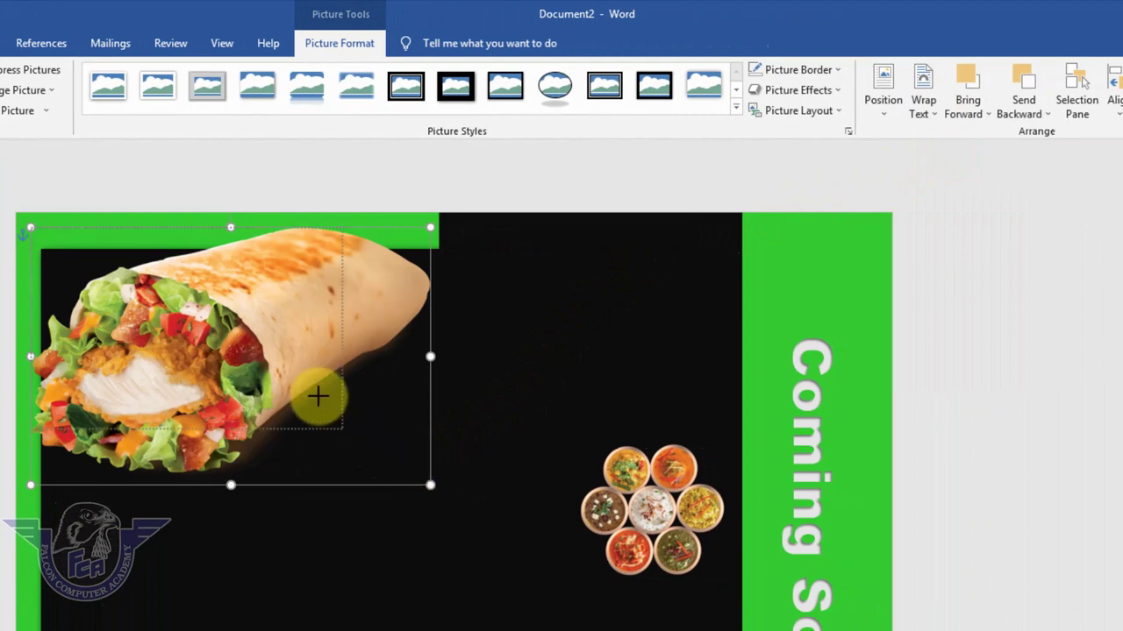
pyautogui.moveTo(154, 284); pyautogui.dragTo(521, 400)
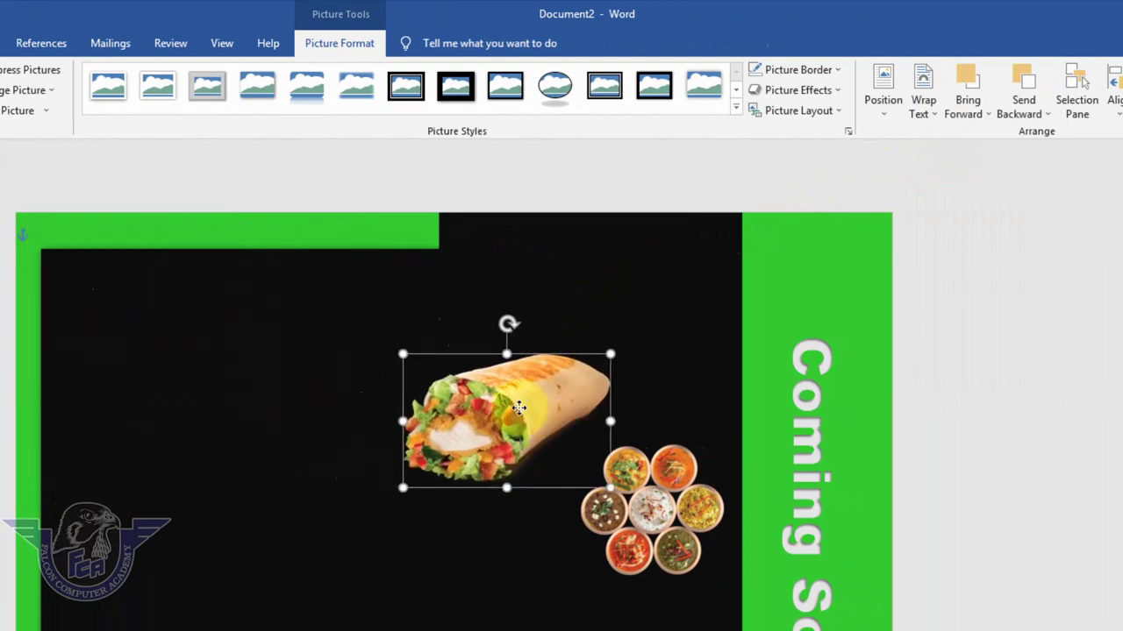
pyautogui.click(618, 502)
pyautogui.moveTo(577, 586); pyautogui.dragTo(547, 605)
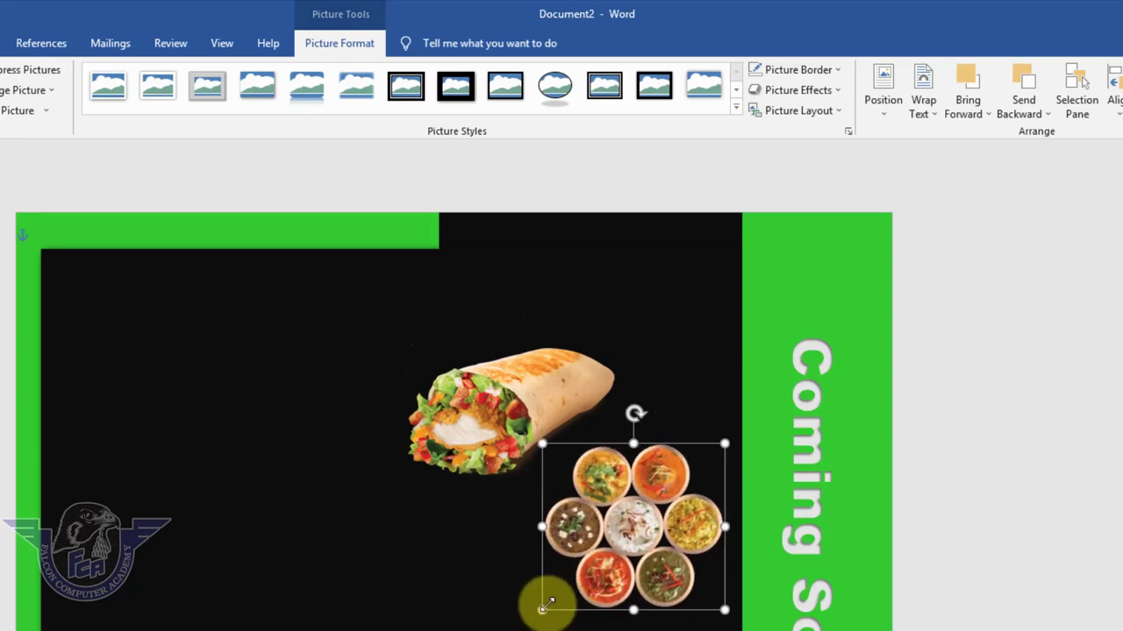
pyautogui.click(535, 409)
pyautogui.moveTo(534, 409); pyautogui.dragTo(551, 415)
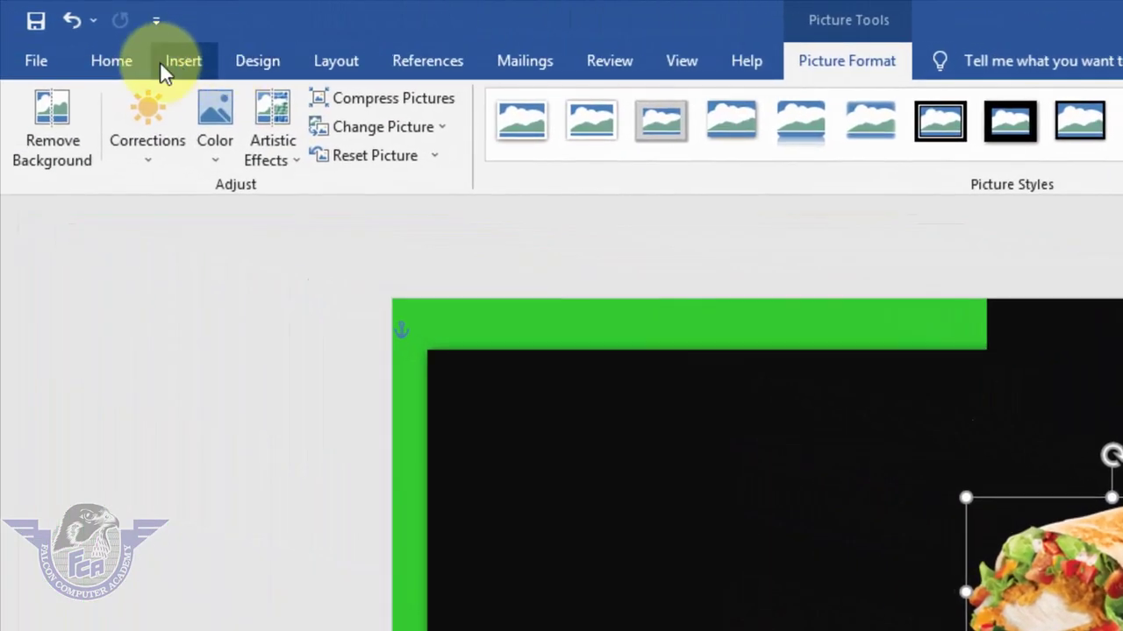
# - Insert the rice dish image anyrgb.com (20) onto the banner
pyautogui.click(181, 61)
pyautogui.click(299, 131)
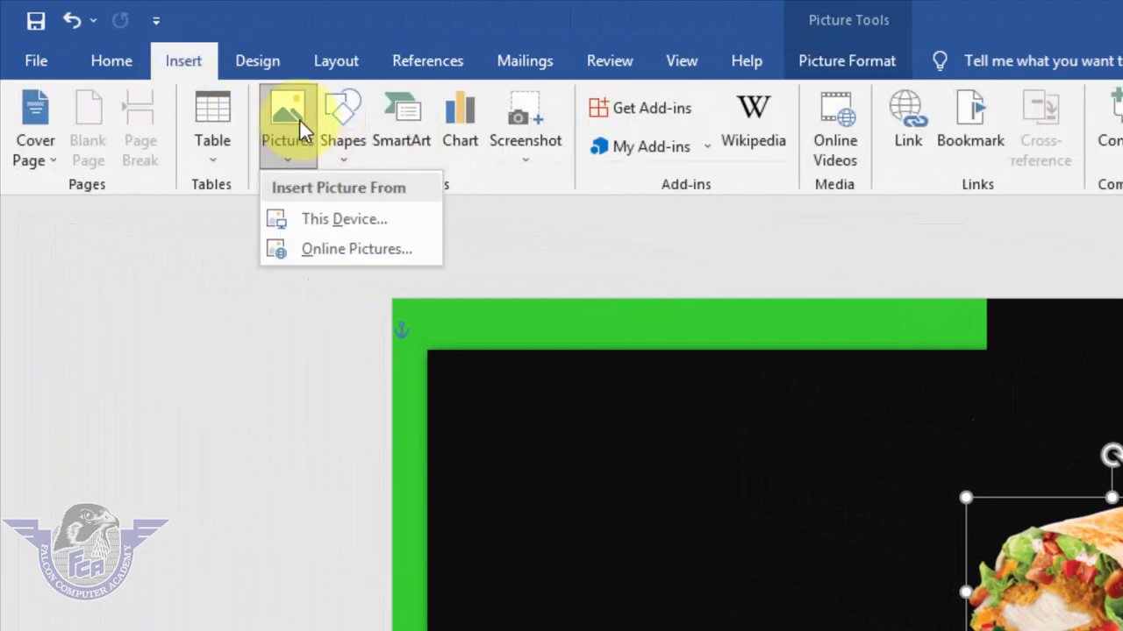
pyautogui.click(354, 219)
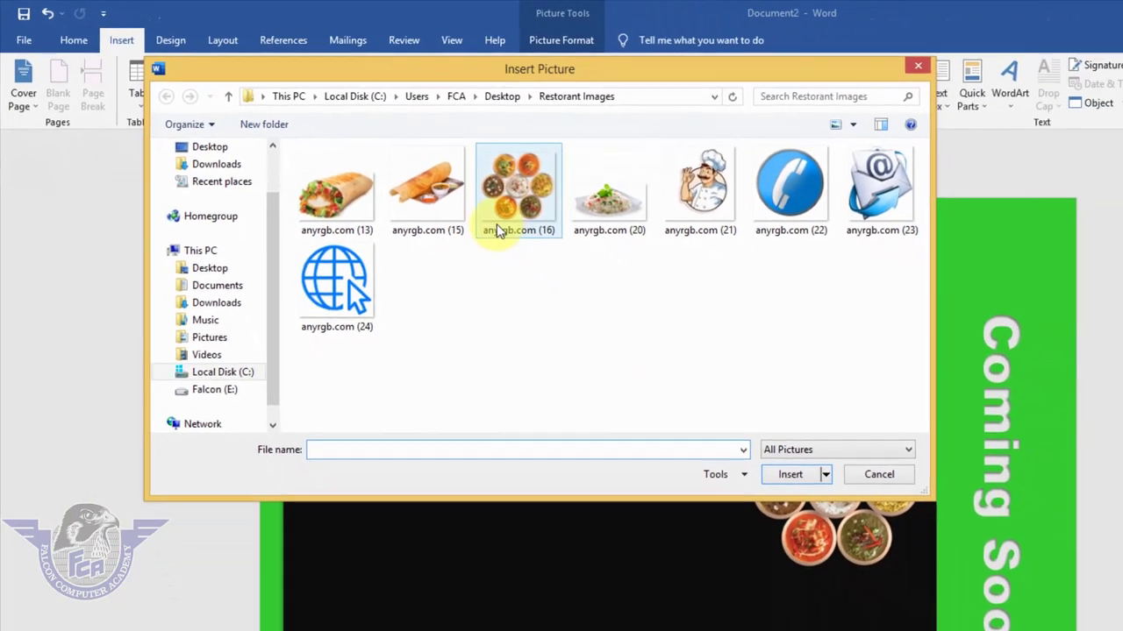
pyautogui.click(608, 211)
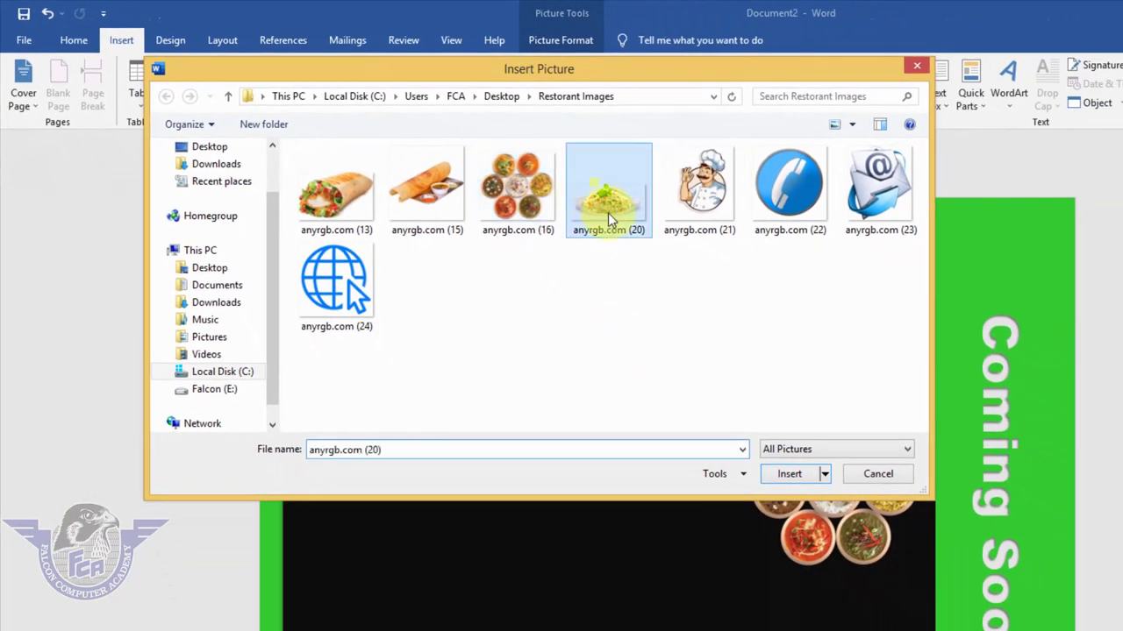
pyautogui.click(791, 475)
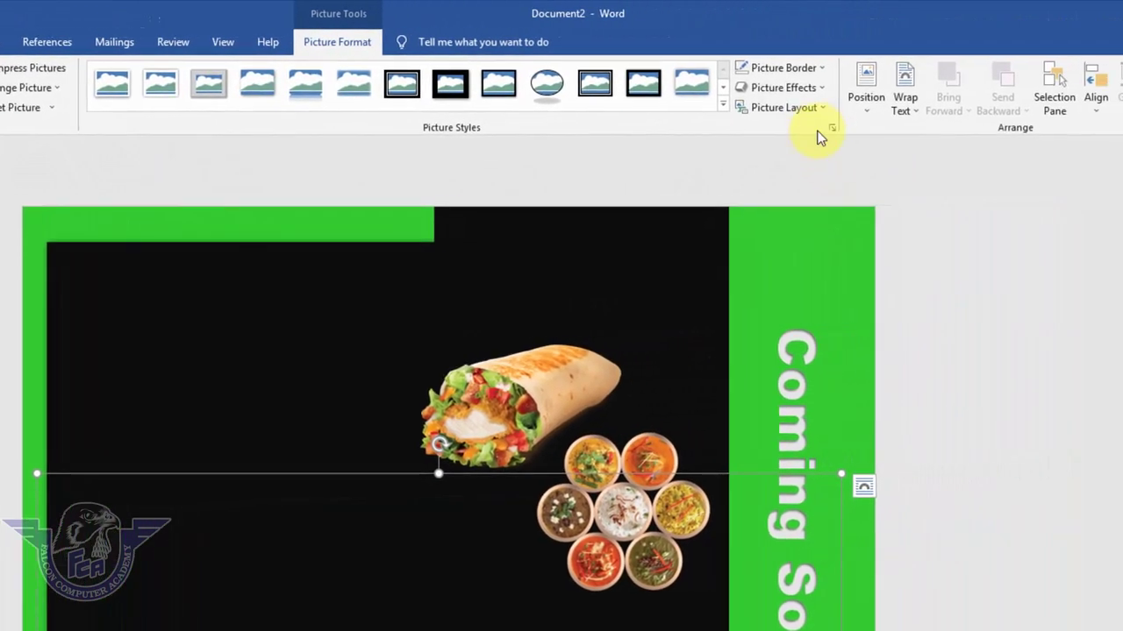
# - Give the rice picture Square wrapping and shrink it toward the lower left
pyautogui.click(910, 97)
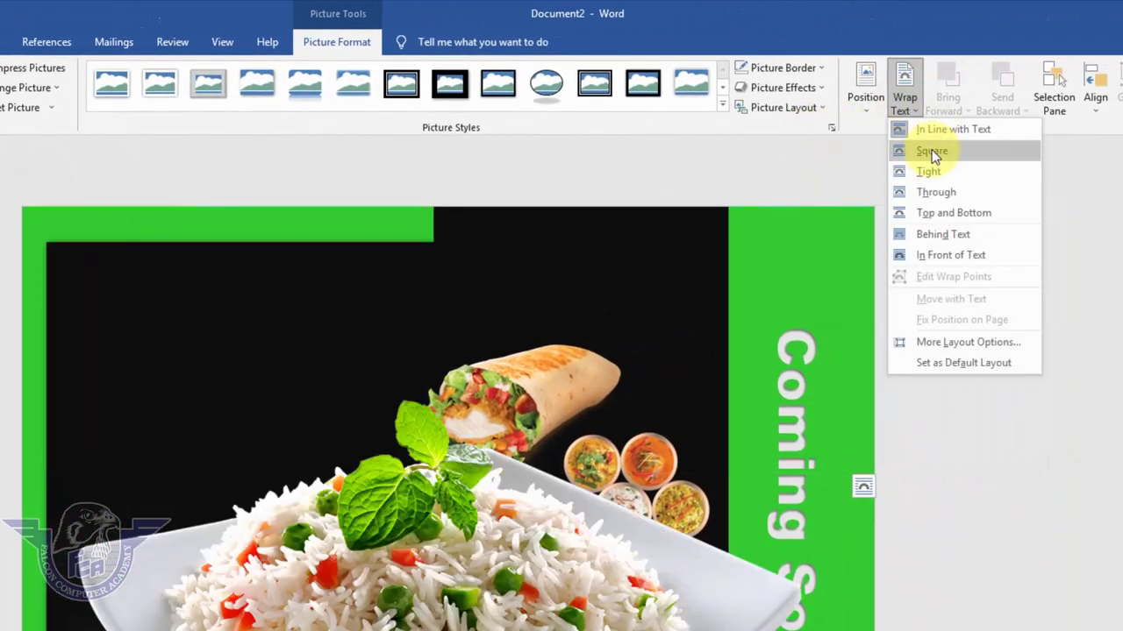
pyautogui.click(931, 152)
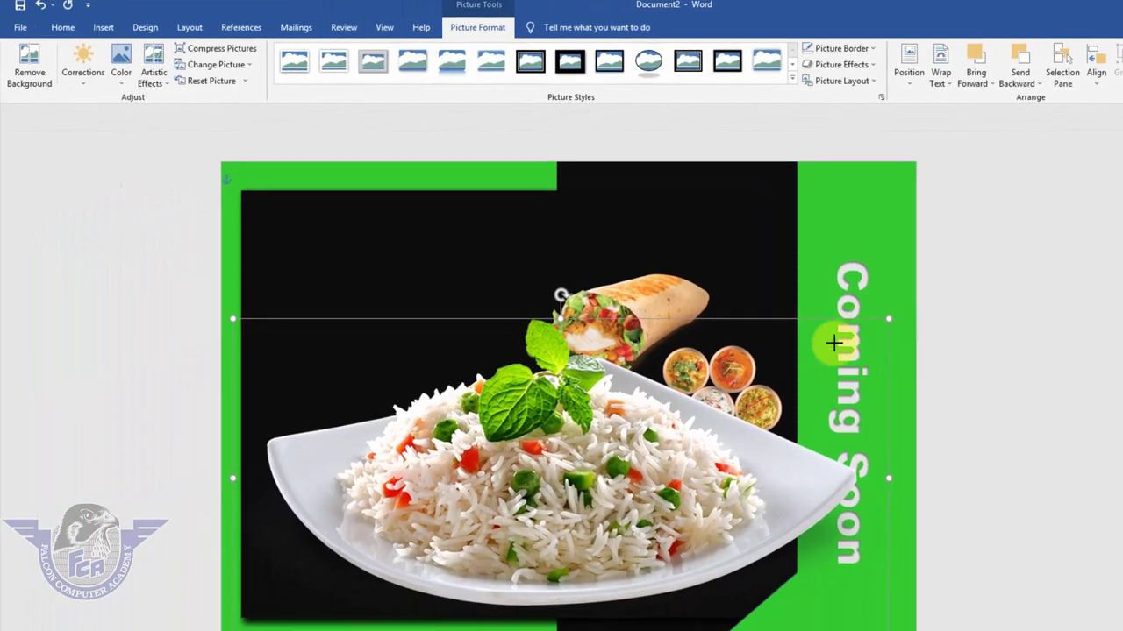
pyautogui.moveTo(833, 343)
pyautogui.mouseDown()
pyautogui.moveTo(383, 576)
pyautogui.moveTo(598, 422)
pyautogui.moveTo(582, 424)
pyautogui.mouseUp()
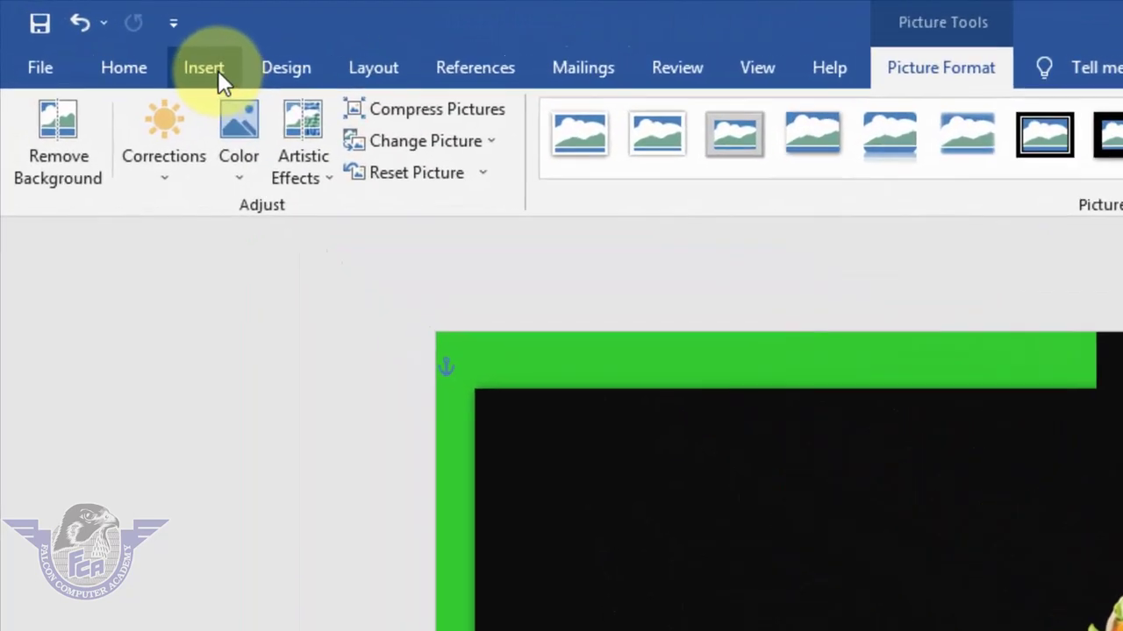
# - Insert the dosa platter image anyrgb.com (15) onto the banner
pyautogui.click(105, 38)
pyautogui.click(324, 125)
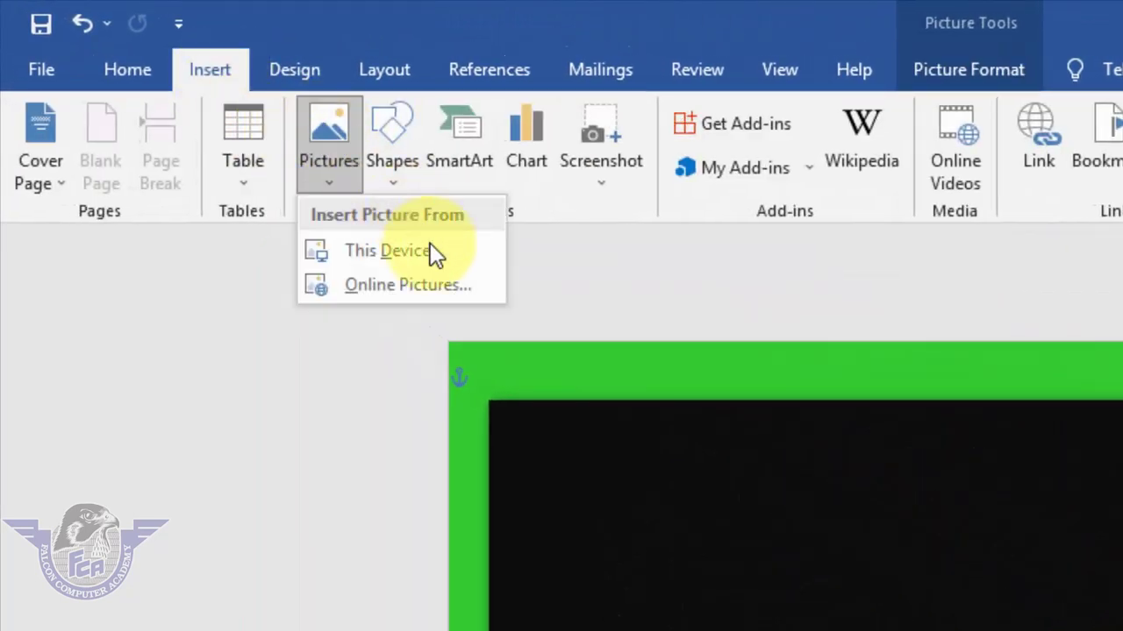
pyautogui.click(448, 256)
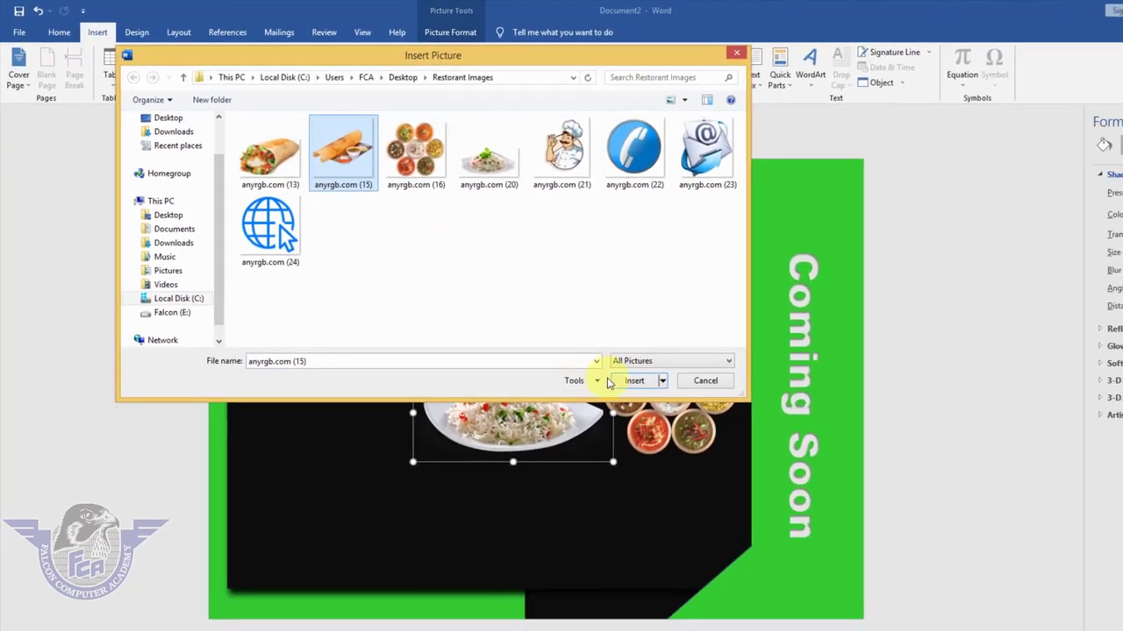
pyautogui.click(632, 384)
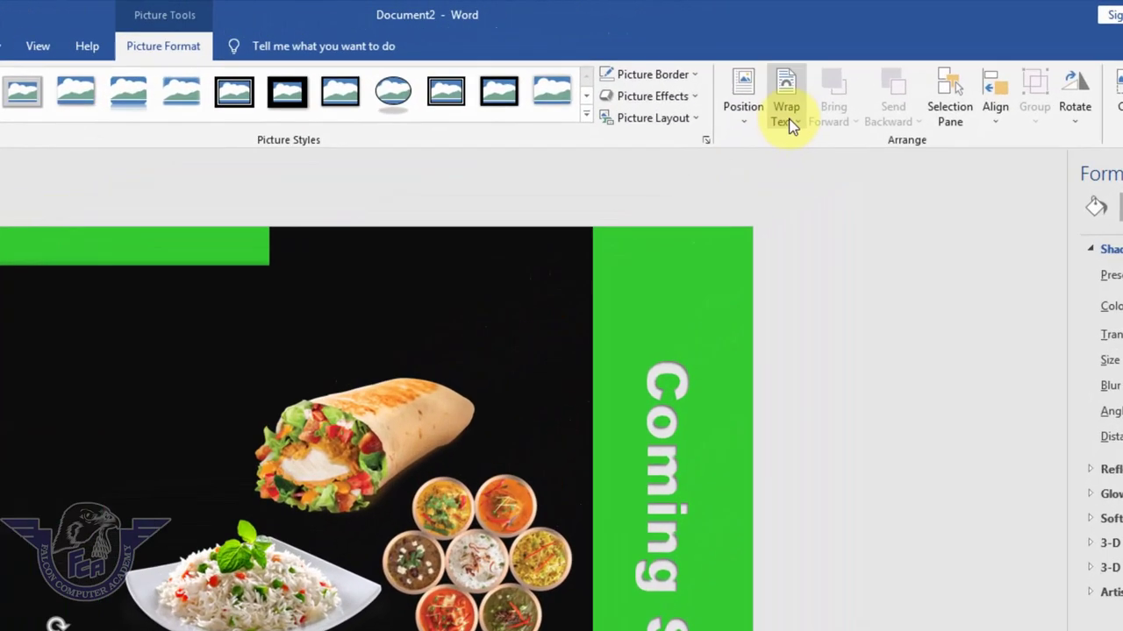
# - Give the dosa picture Square wrapping, shrink it and place it below the rice plate
pyautogui.click(886, 79)
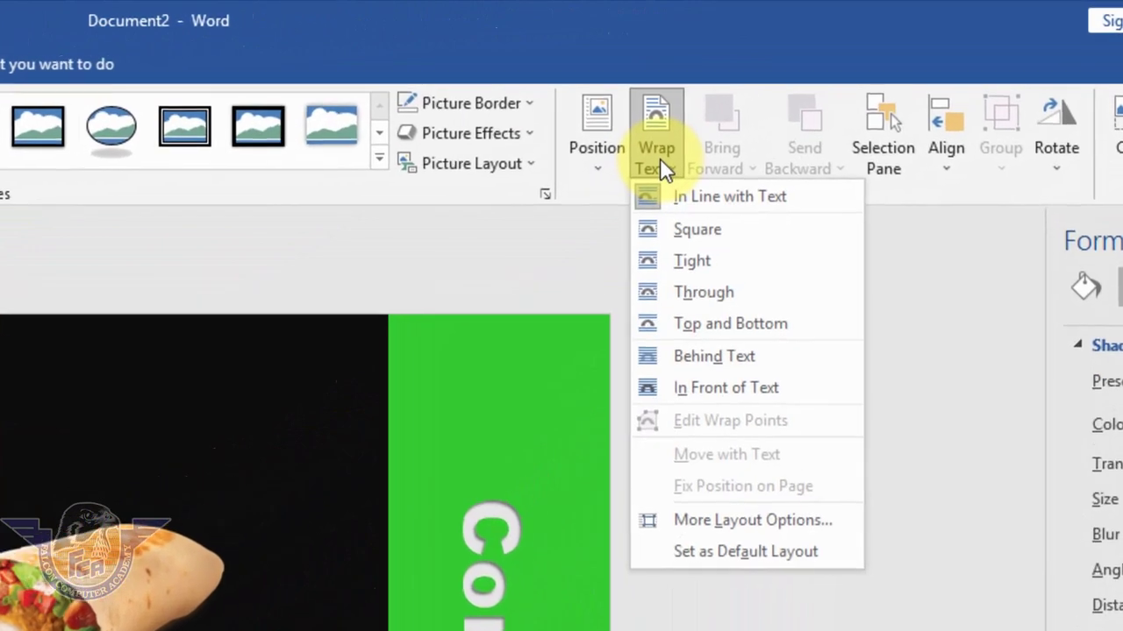
pyautogui.click(680, 226)
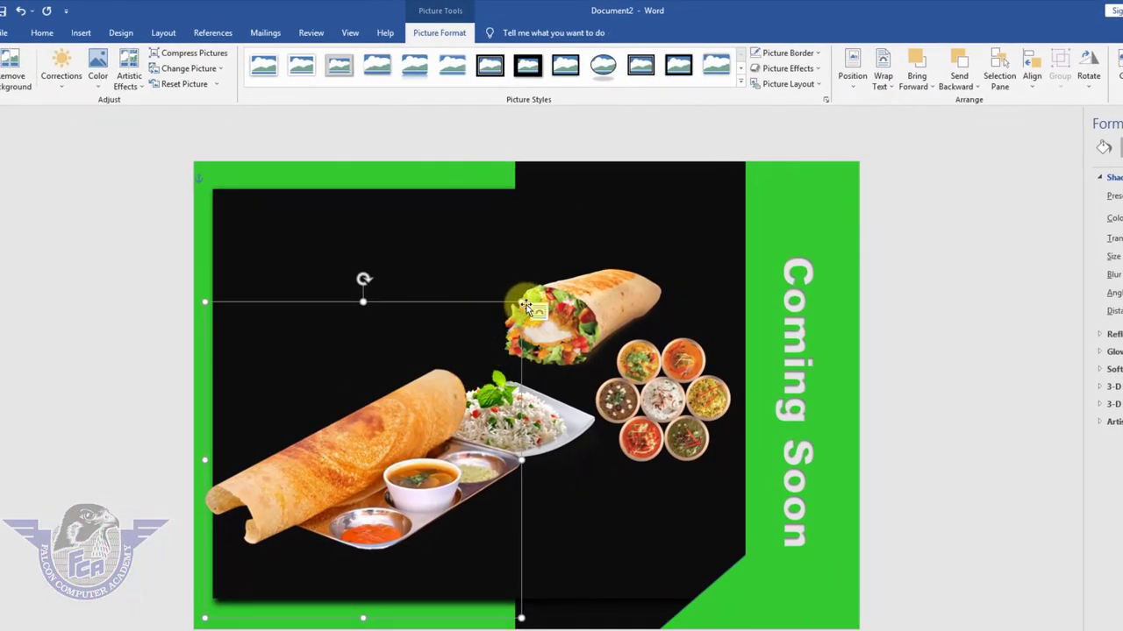
pyautogui.moveTo(522, 302); pyautogui.dragTo(352, 478)
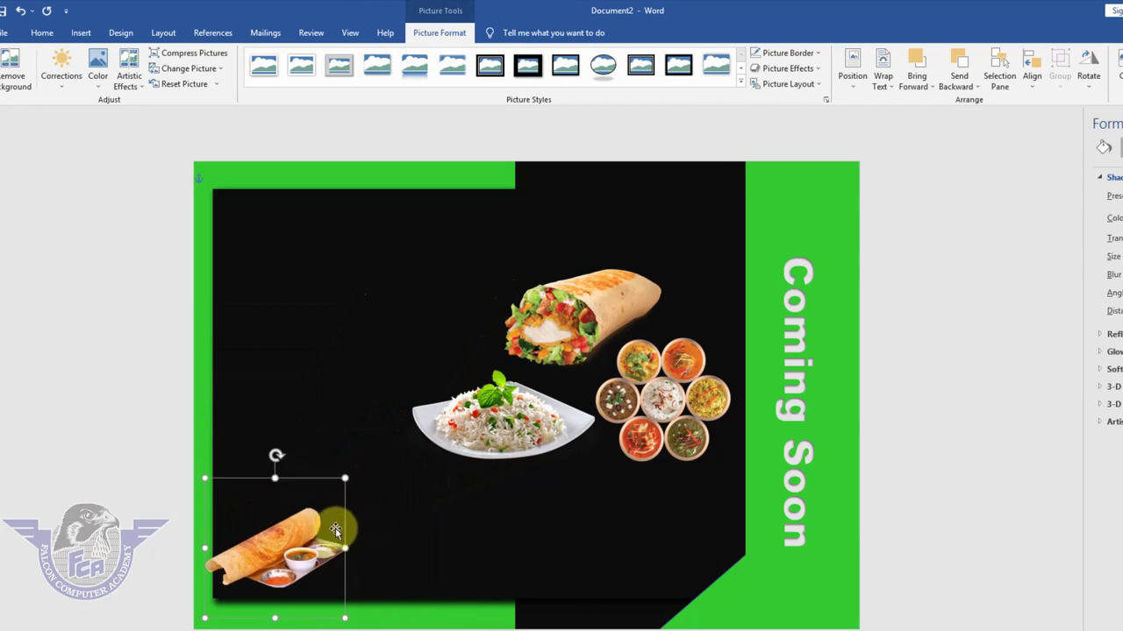
pyautogui.moveTo(472, 519); pyautogui.dragTo(598, 494)
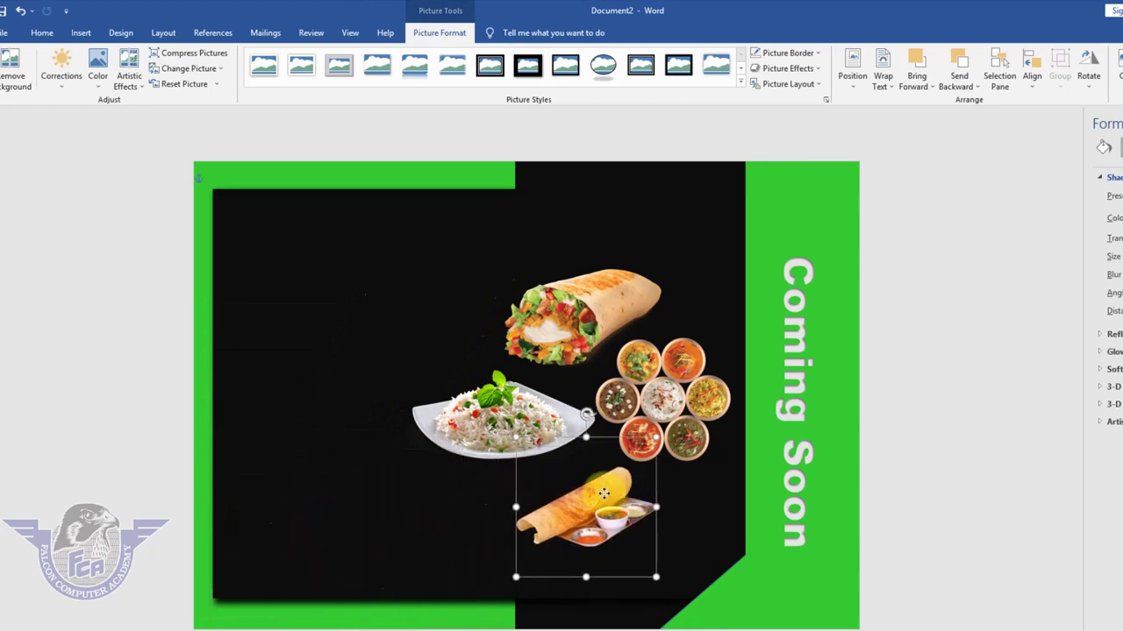
# - Shift-select the food pictures, including thali and rice plate, and group them into one object
pyautogui.press('shift')
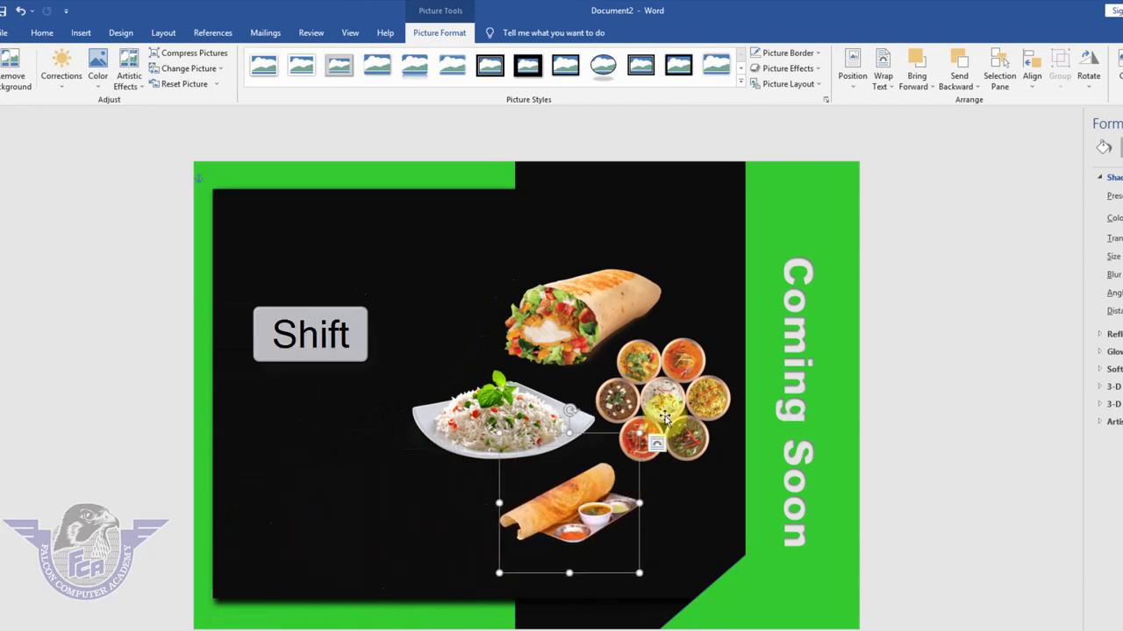
pyautogui.keyDown('shift'); pyautogui.click(664, 412); pyautogui.keyUp('shift')
pyautogui.keyDown('shift'); pyautogui.click(537, 417); pyautogui.keyUp('shift')
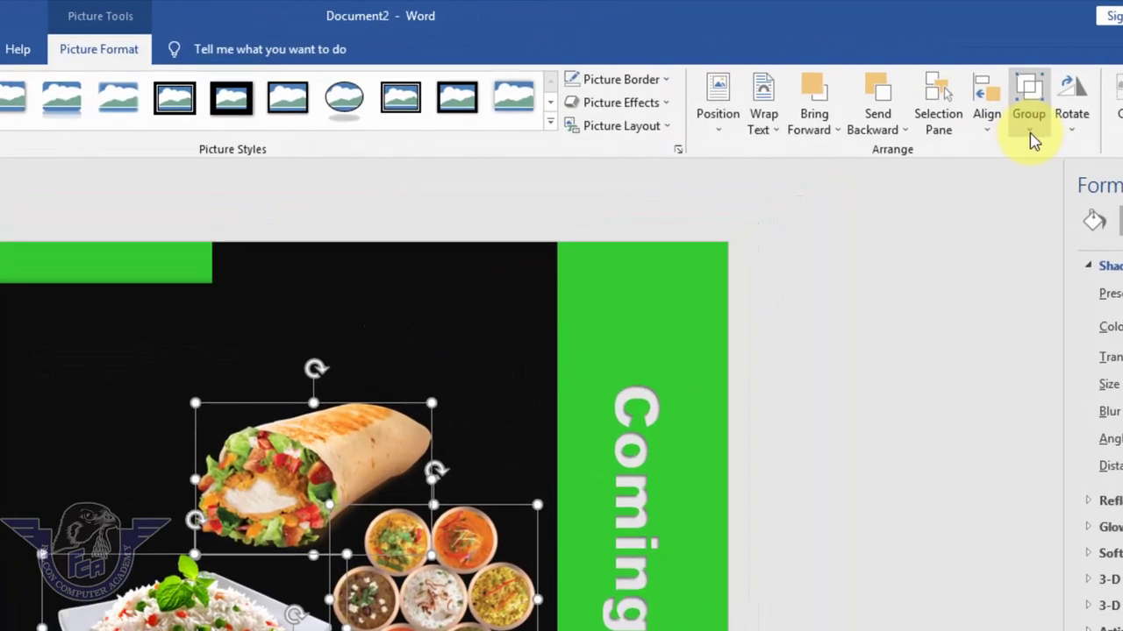
pyautogui.click(1035, 114)
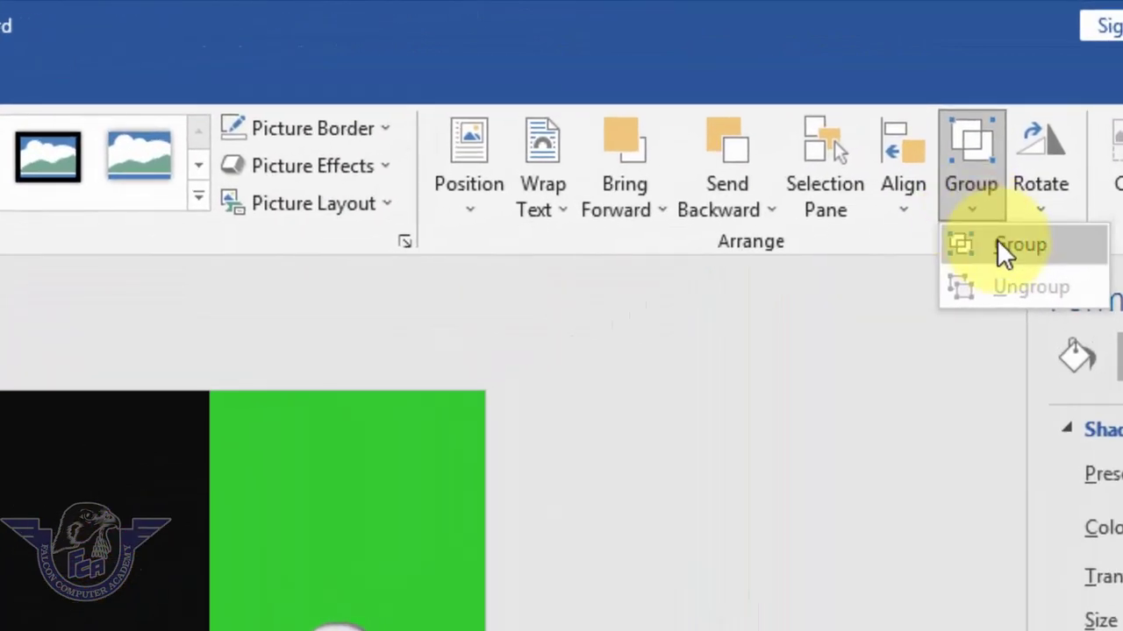
pyautogui.click(1004, 246)
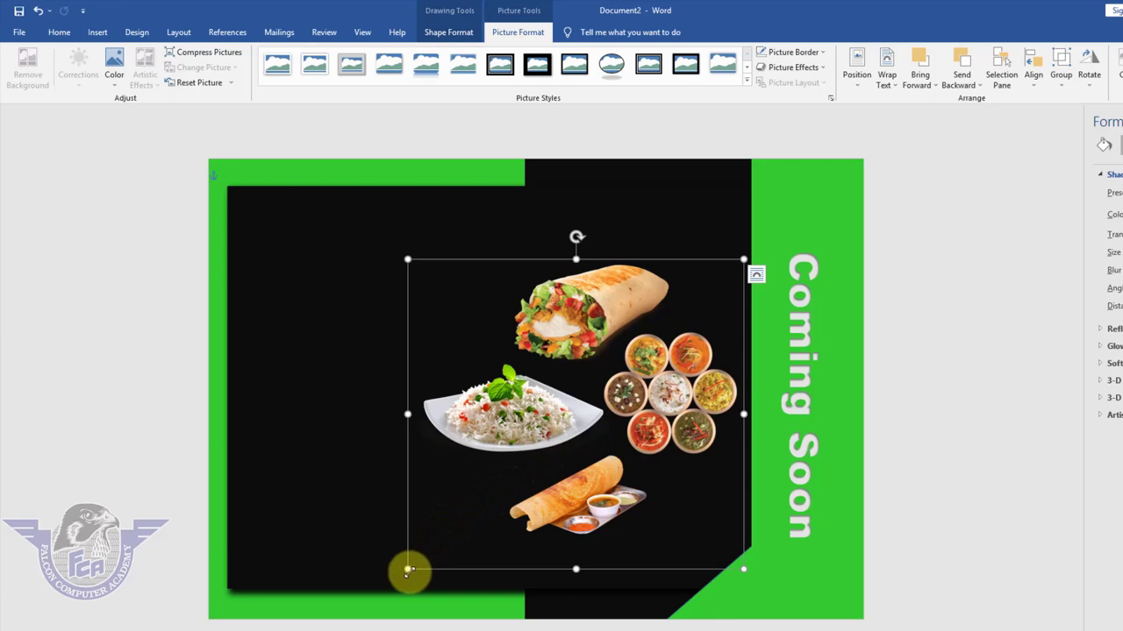
# - Resize the grouped food pictures and shift them slightly down beside Coming Soon
pyautogui.moveTo(408, 570)
pyautogui.mouseDown()
pyautogui.moveTo(484, 510)
pyautogui.moveTo(451, 538)
pyautogui.mouseUp()
pyautogui.moveTo(684, 402); pyautogui.dragTo(681, 418)
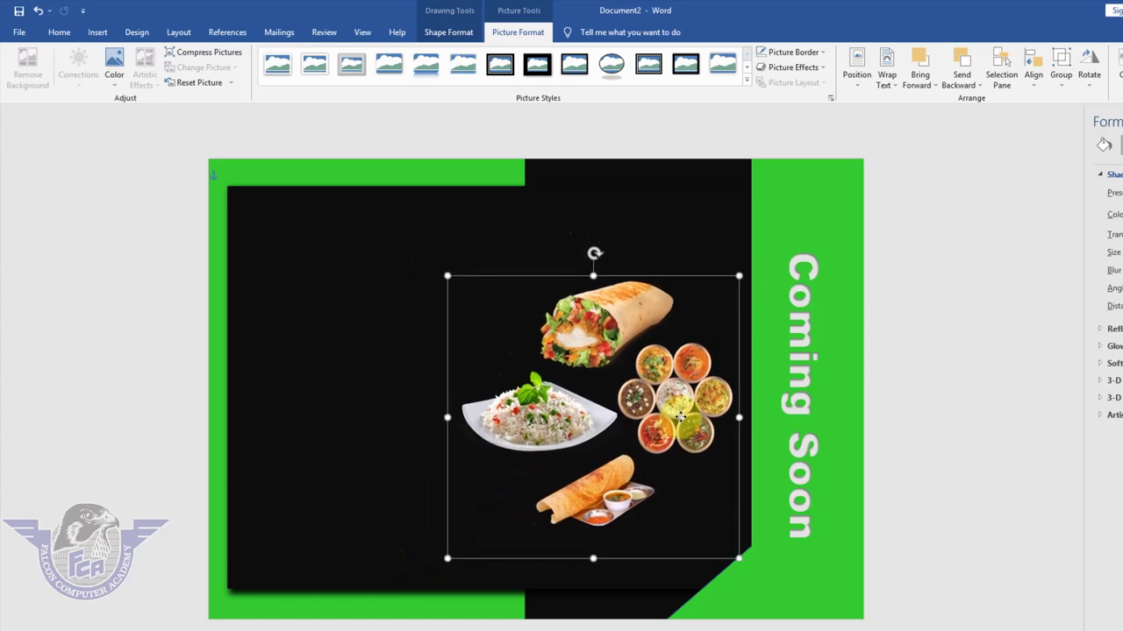
pyautogui.click(649, 272)
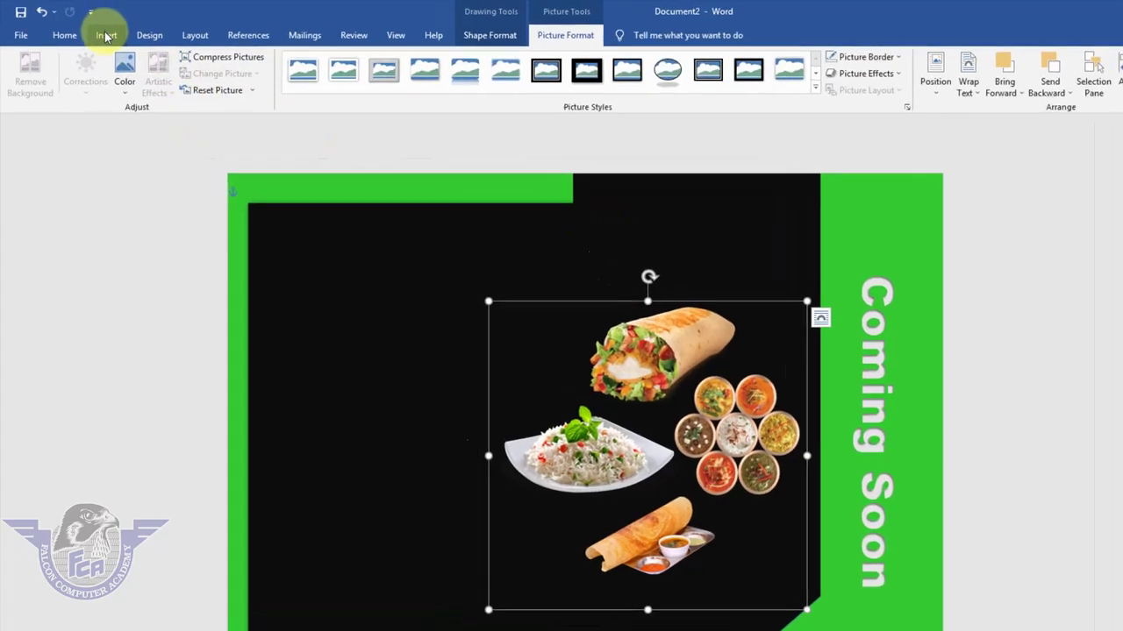
# - Insert the chef mascot image anyrgb.com (21) from this computer
pyautogui.click(98, 31)
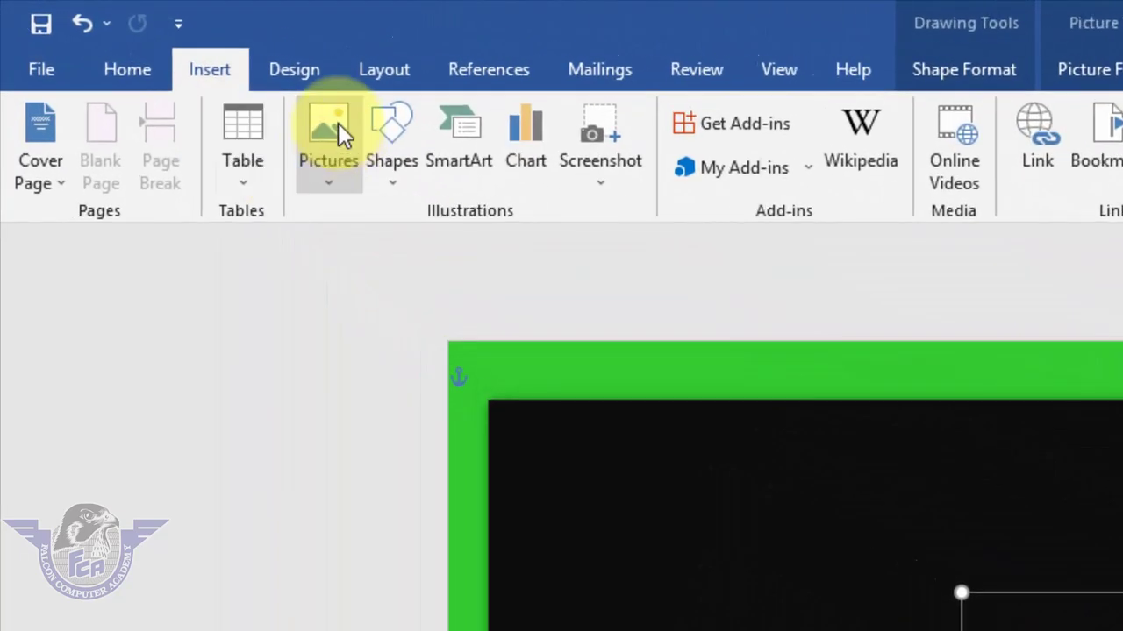
pyautogui.click(158, 63)
pyautogui.click(428, 253)
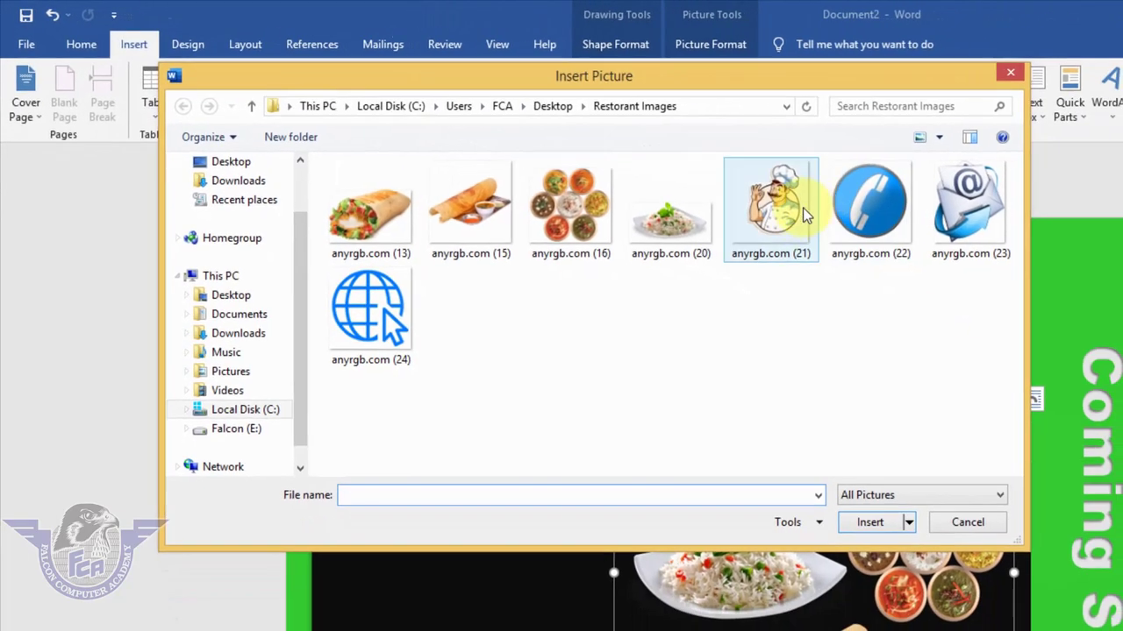
pyautogui.click(803, 214)
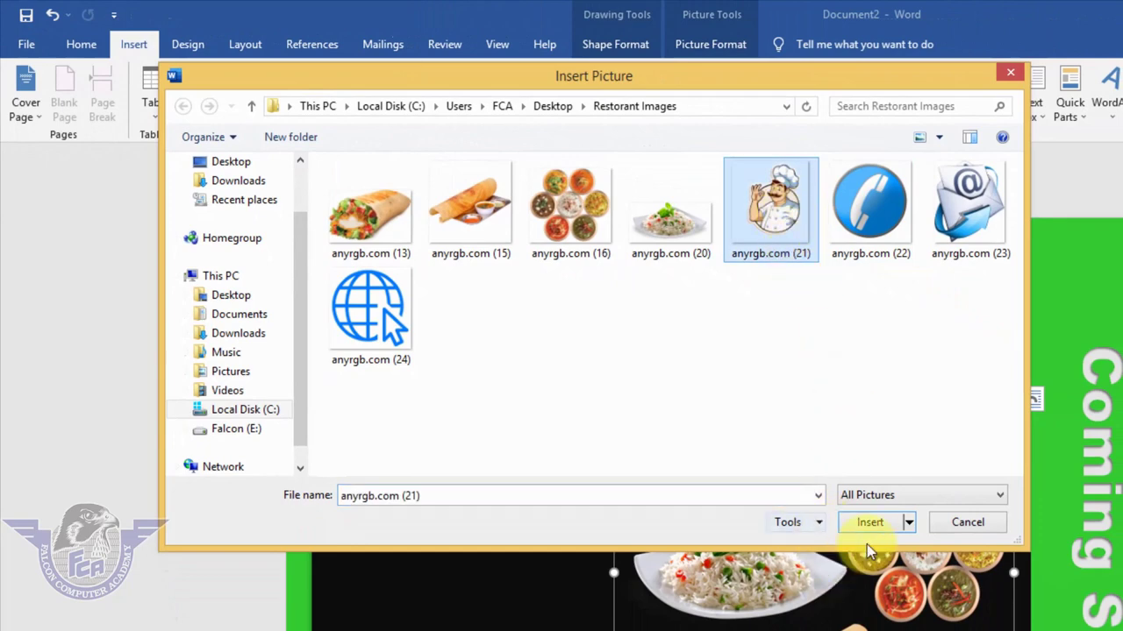
pyautogui.click(878, 526)
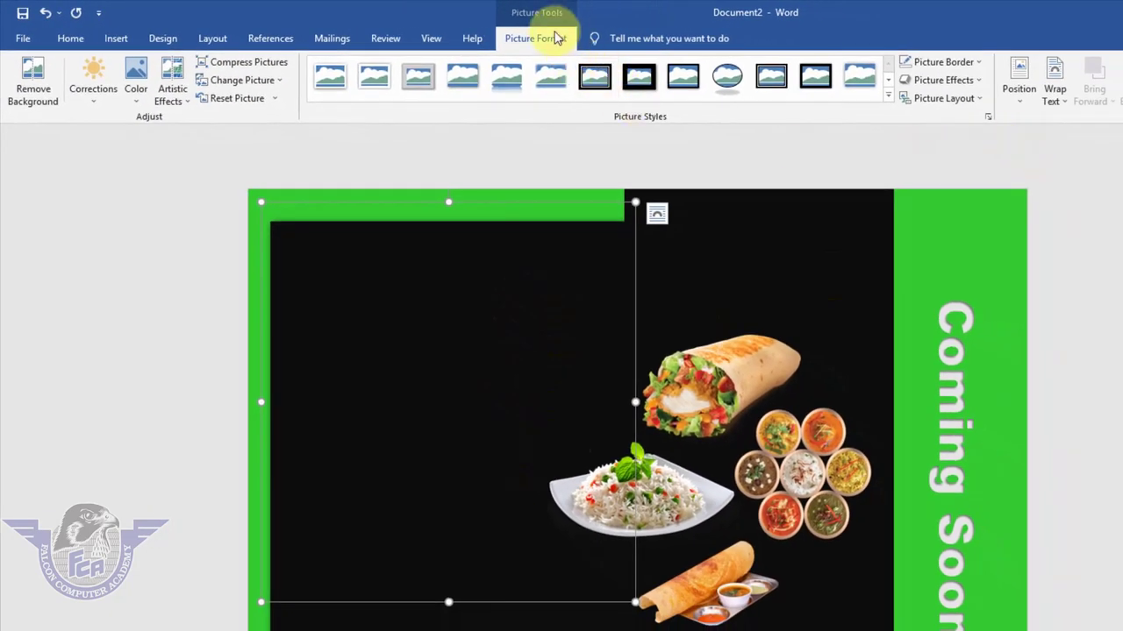
# - Float the chef In Front of Text, shrink it, and place it above the burrito
pyautogui.click(1052, 101)
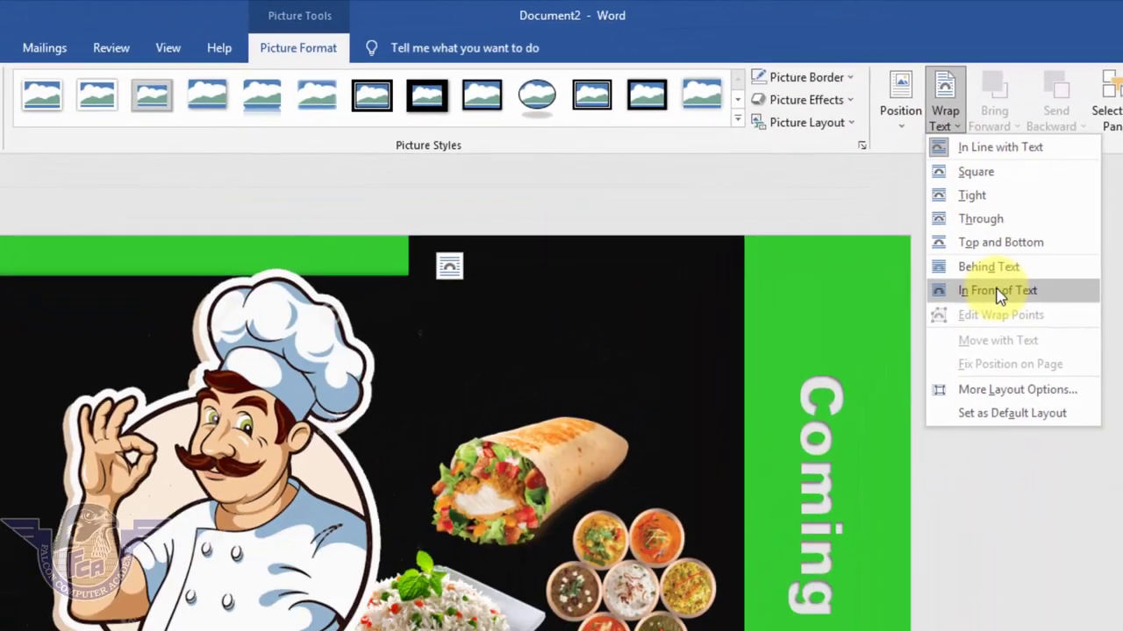
pyautogui.click(1009, 311)
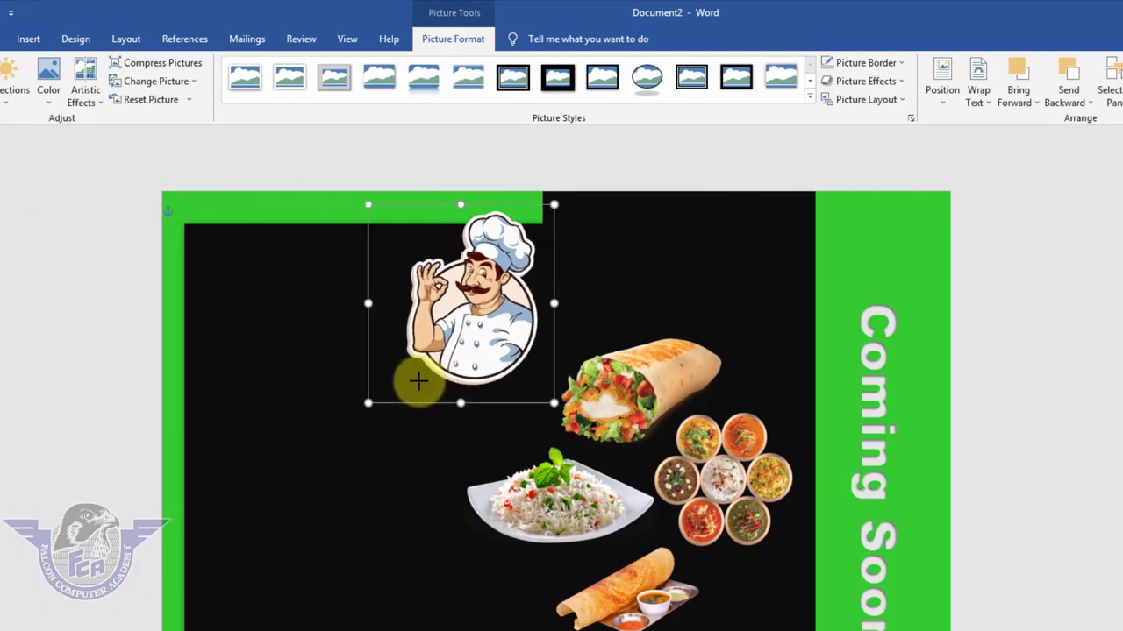
pyautogui.moveTo(266, 523); pyautogui.dragTo(451, 326)
pyautogui.moveTo(495, 277)
pyautogui.mouseDown()
pyautogui.moveTo(670, 259)
pyautogui.moveTo(675, 279)
pyautogui.mouseUp()
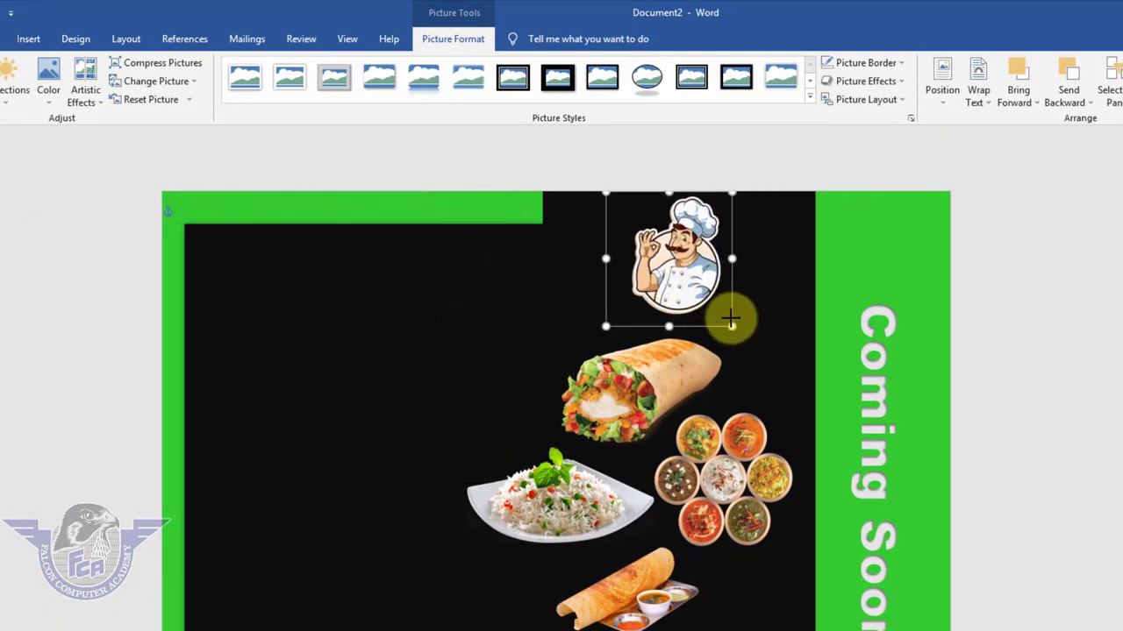
pyautogui.moveTo(731, 326); pyautogui.dragTo(699, 289)
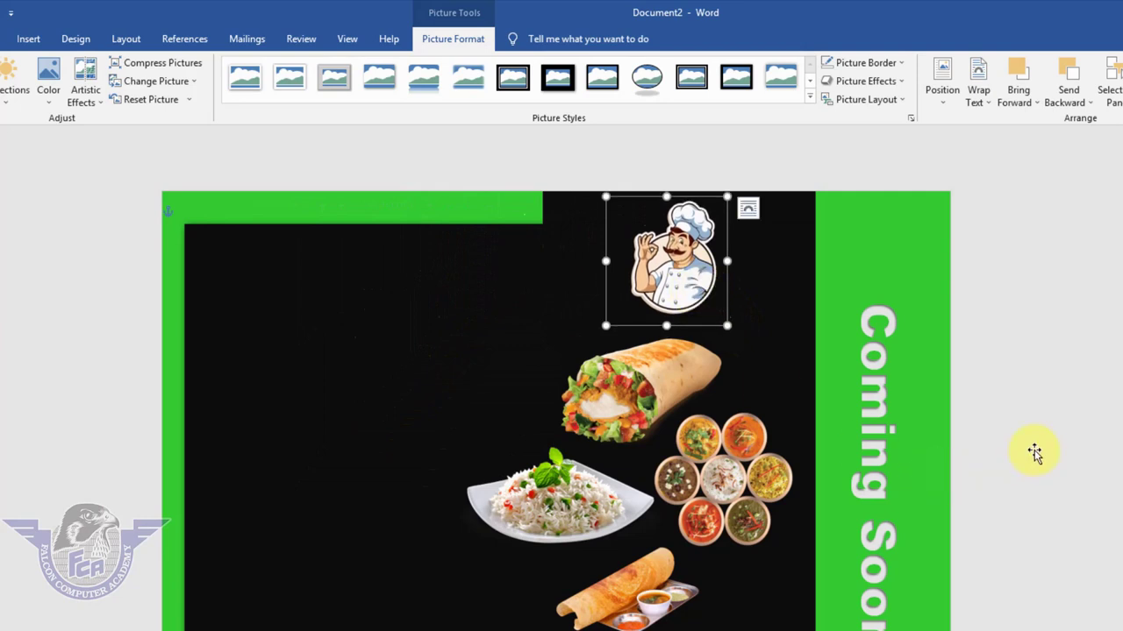
pyautogui.click(509, 383)
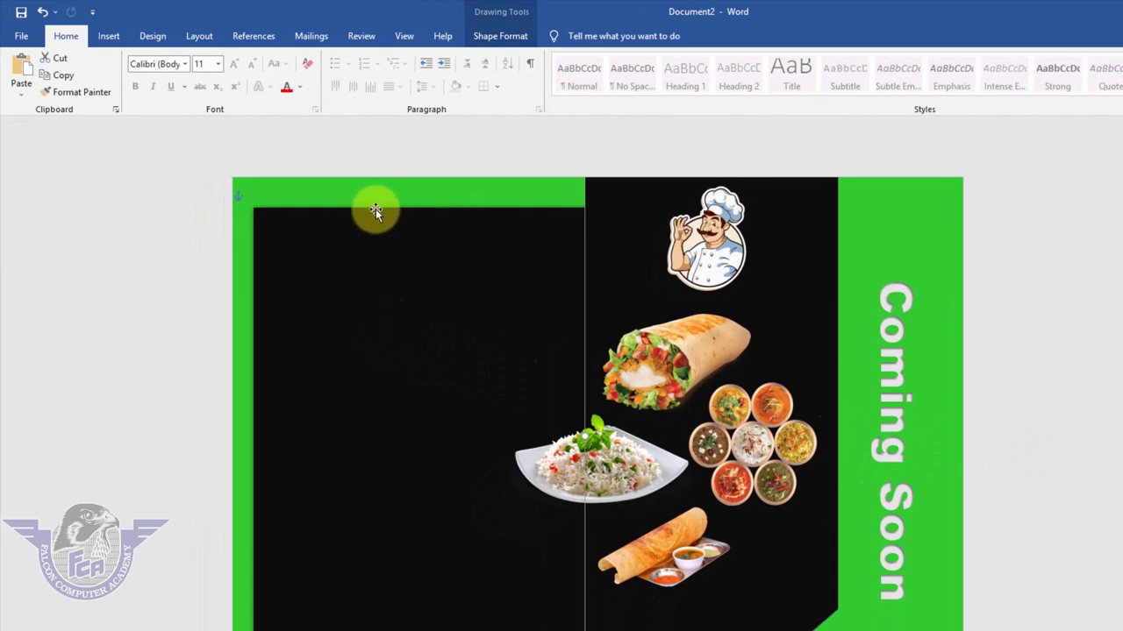
# - Add a WordArt text box on the flyer's left side reading 'Taste Ghar'
pyautogui.click(110, 36)
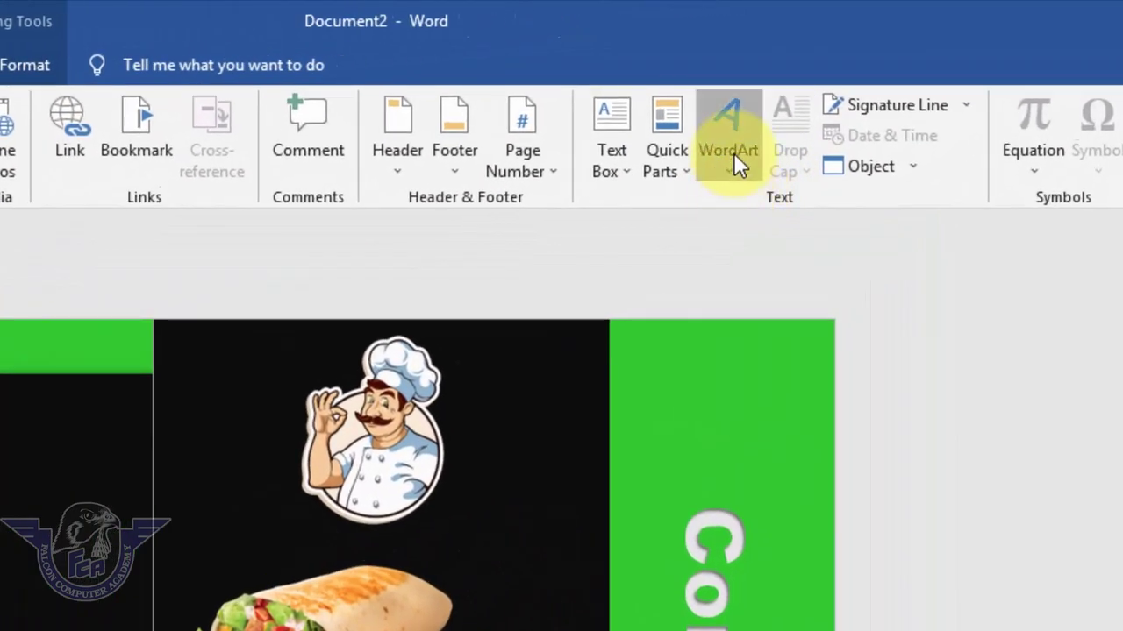
pyautogui.click(904, 84)
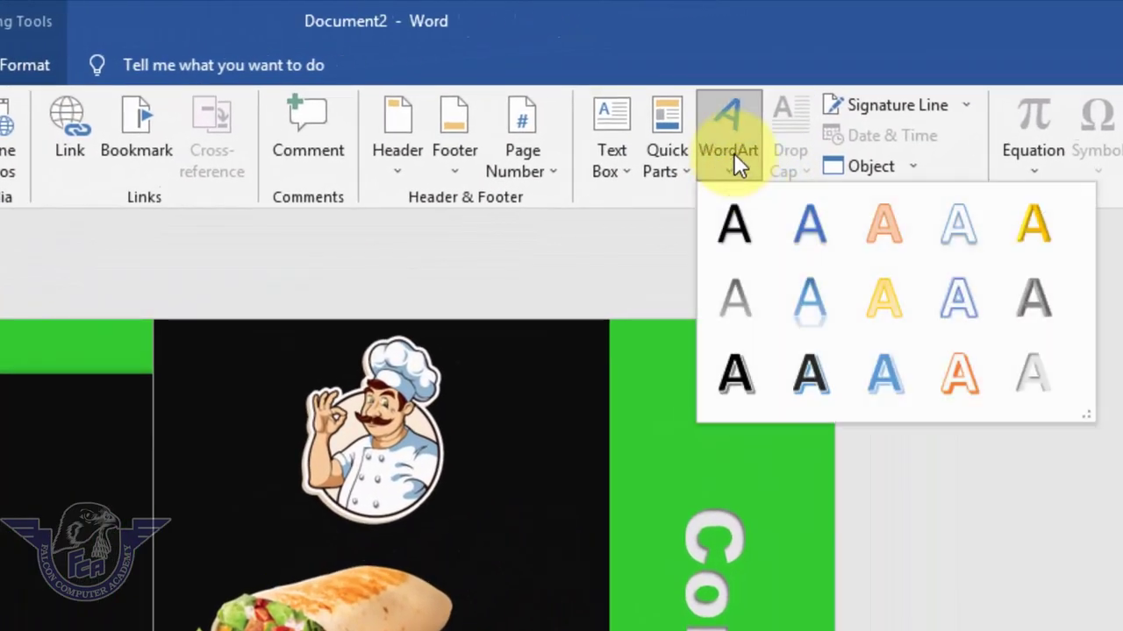
pyautogui.click(968, 224)
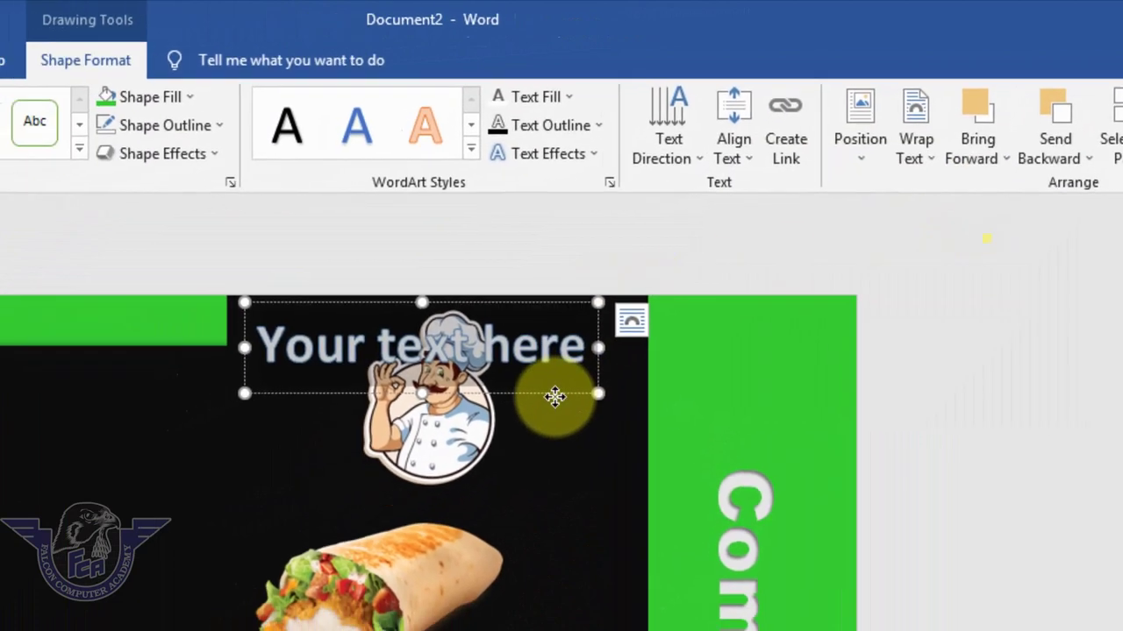
pyautogui.moveTo(554, 396); pyautogui.dragTo(35, 578)
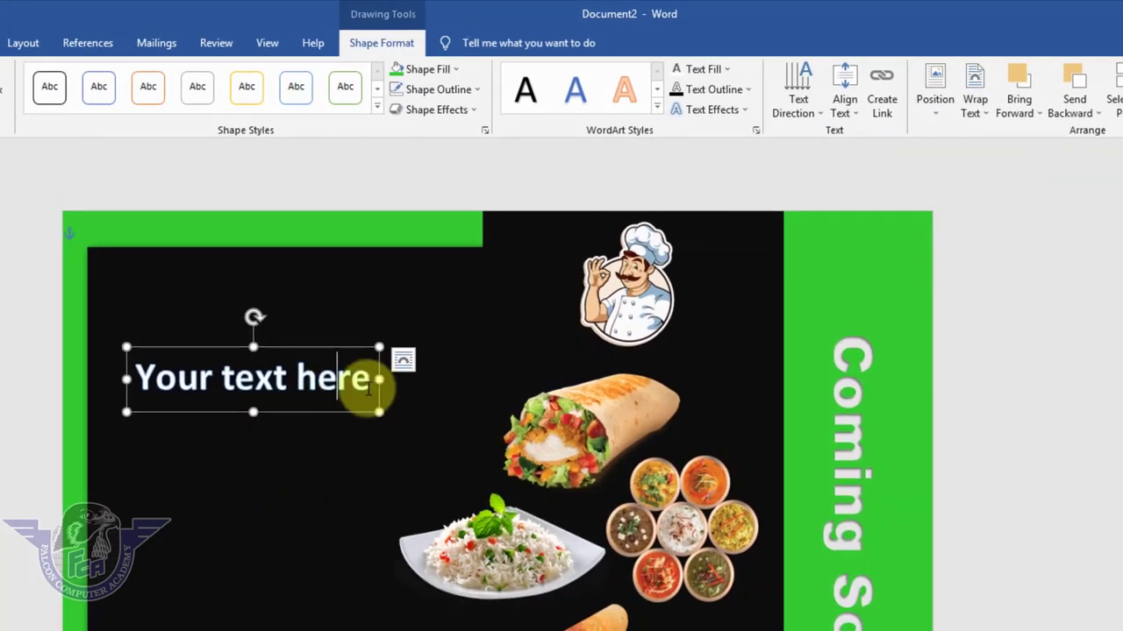
pyautogui.click(368, 389)
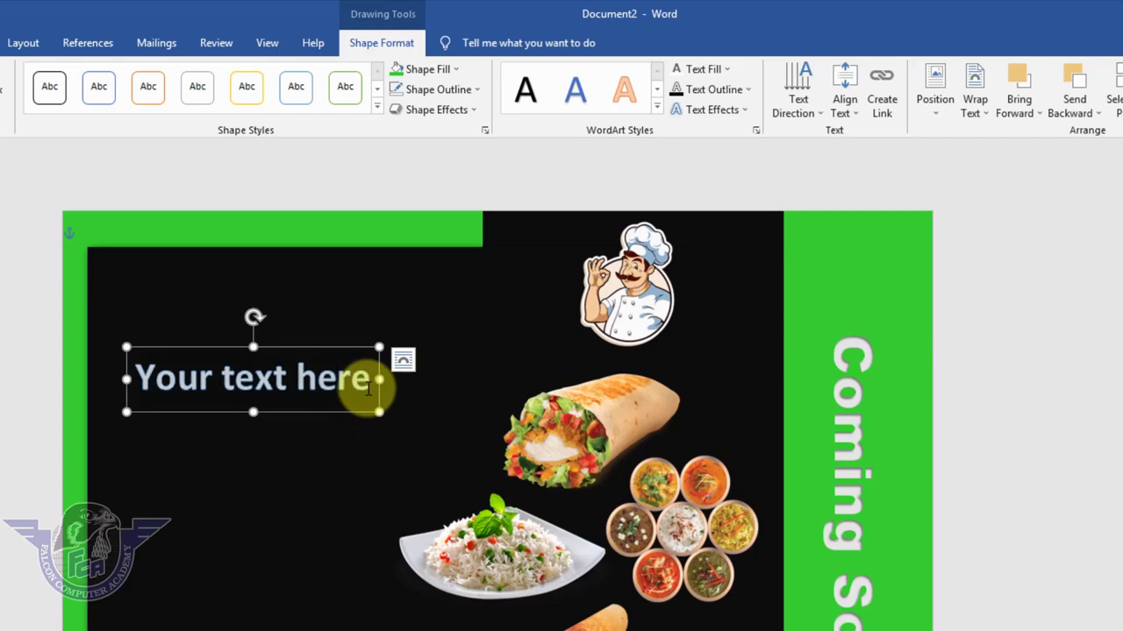
pyautogui.write('Taste Ghar')
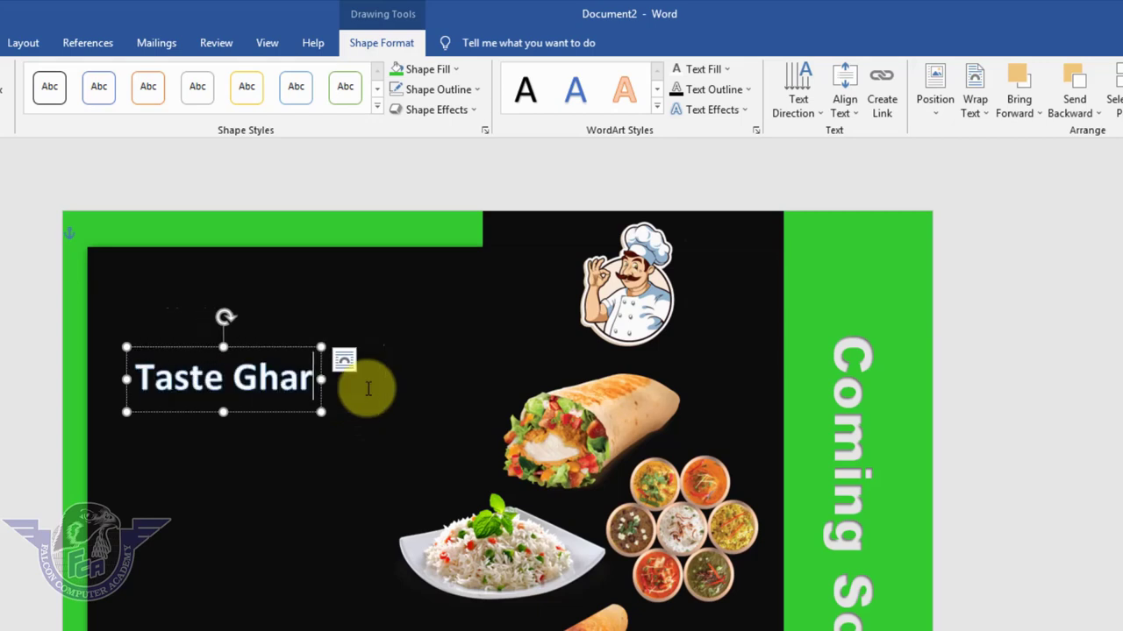
# - Set the Taste Ghar title to Candy Gum Demo at size 80 and nudge it up-left
pyautogui.click(432, 347)
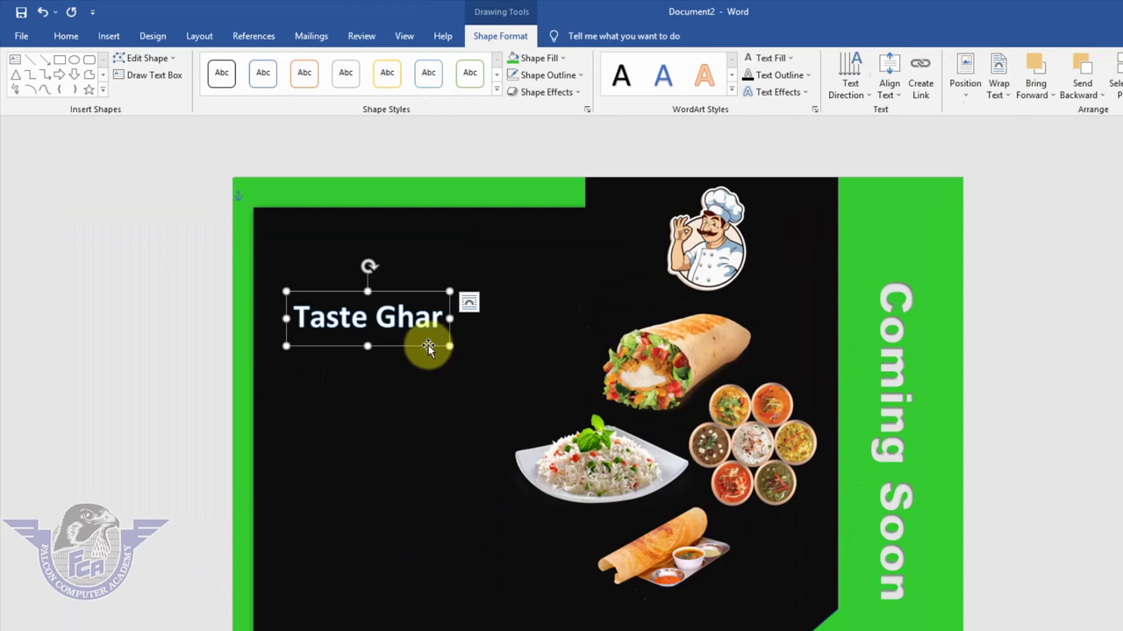
pyautogui.click(65, 35)
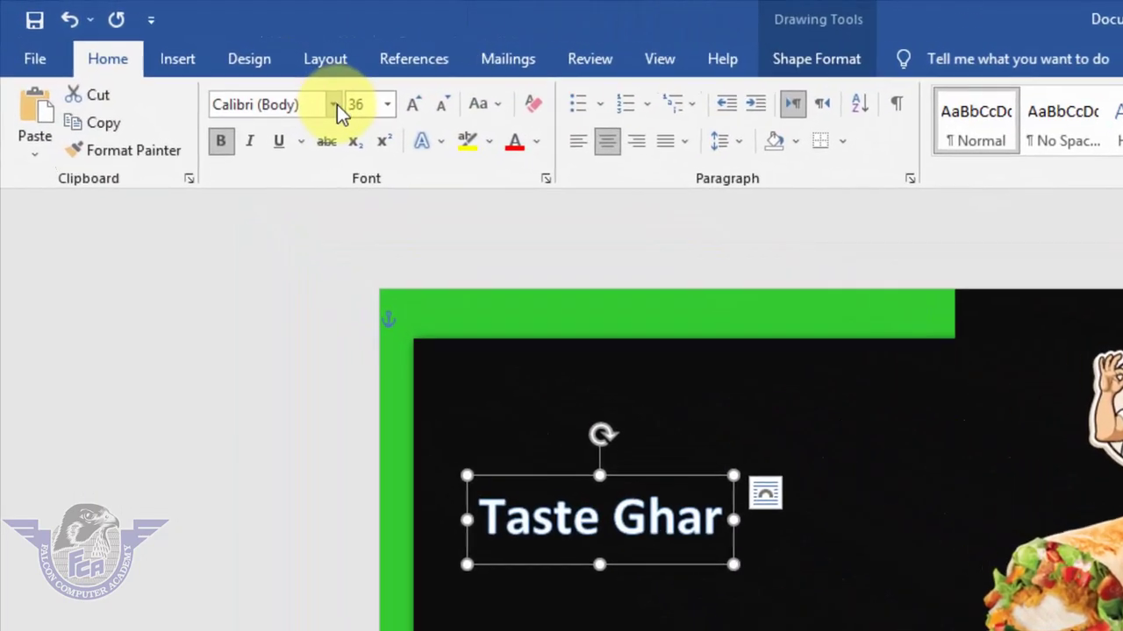
pyautogui.click(337, 104)
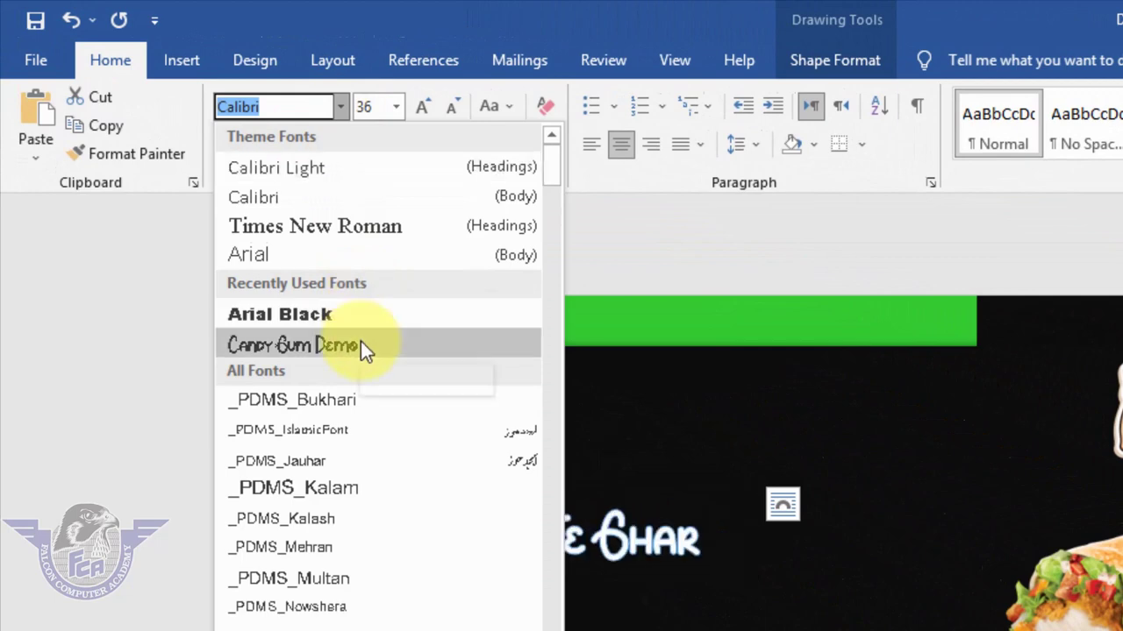
pyautogui.click(361, 342)
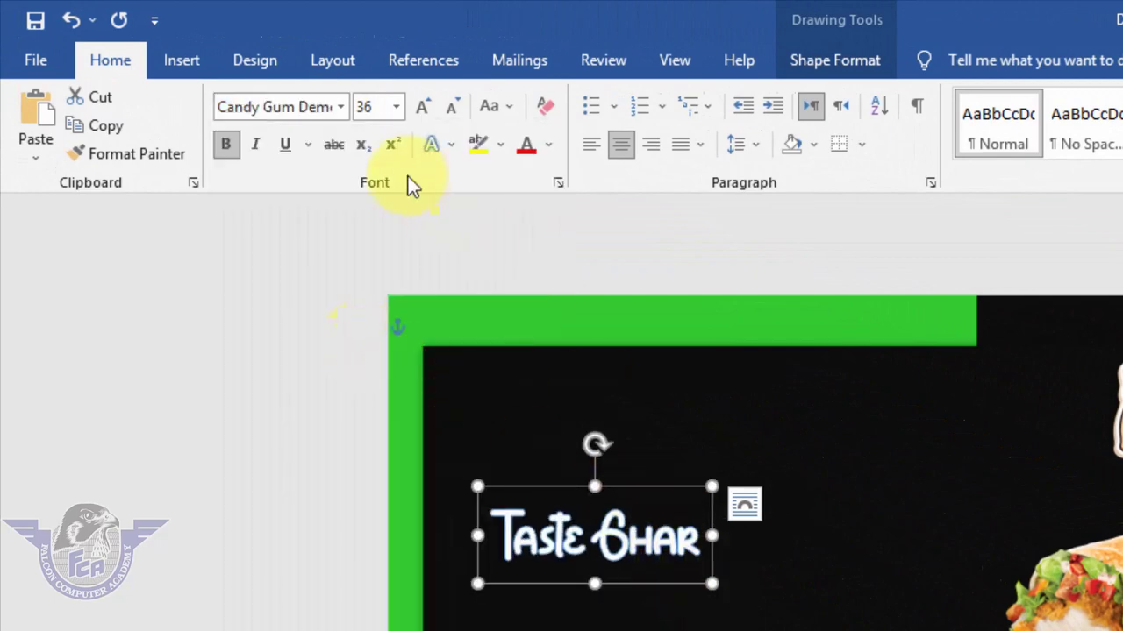
pyautogui.click(420, 107)
pyautogui.click(420, 107)
pyautogui.click(420, 107)
pyautogui.click(421, 107)
pyautogui.click(420, 107)
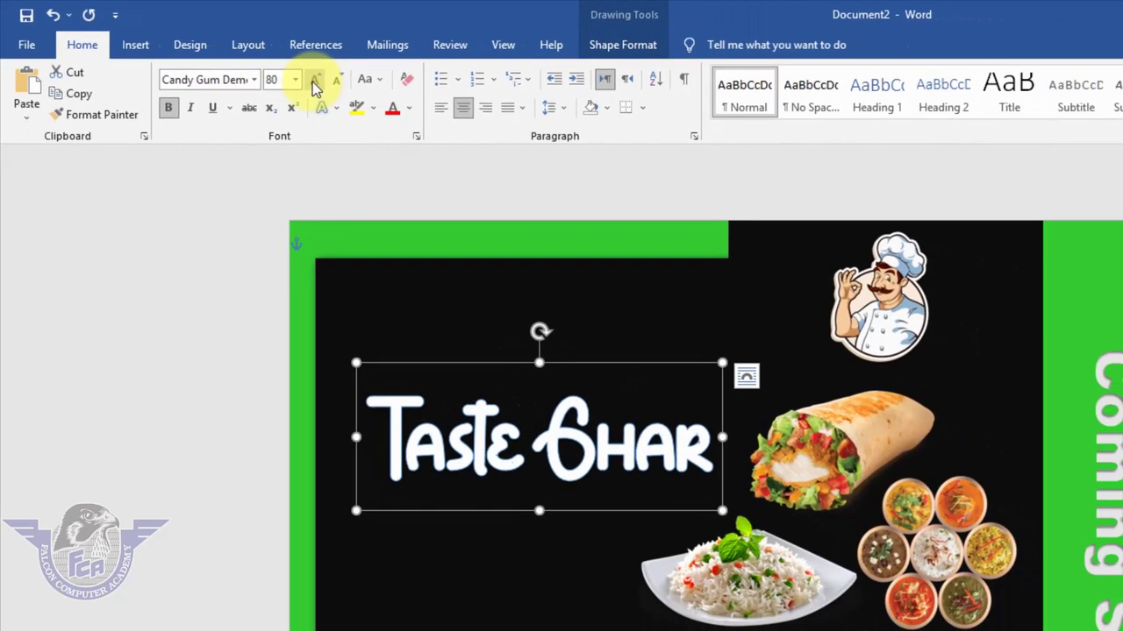
pyautogui.click(420, 107)
pyautogui.moveTo(628, 356); pyautogui.dragTo(615, 320)
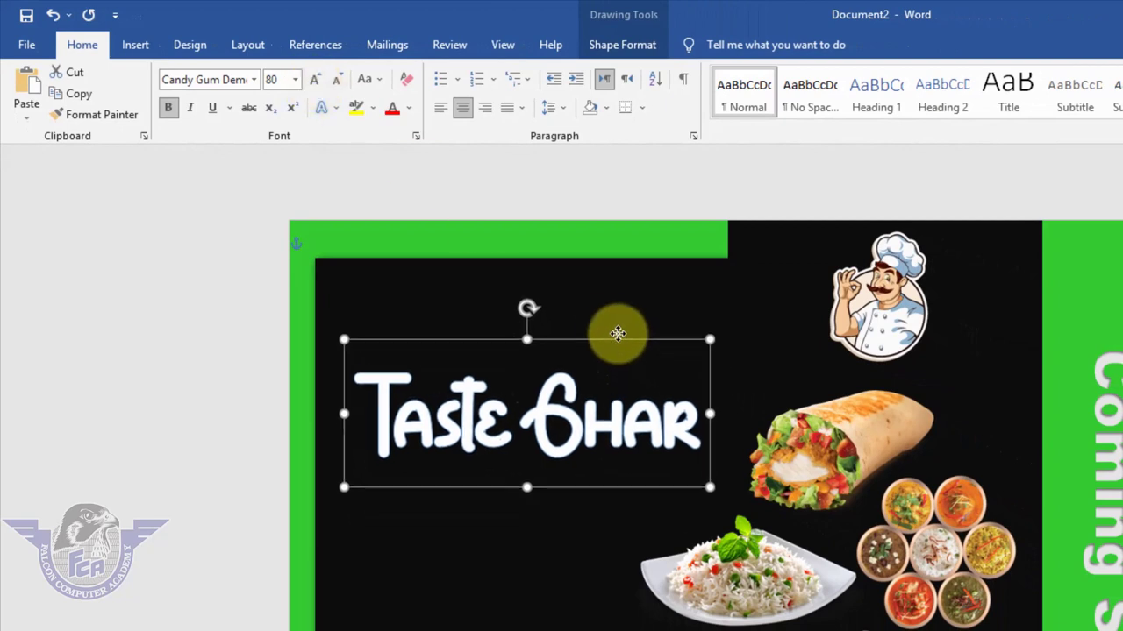
pyautogui.click(628, 47)
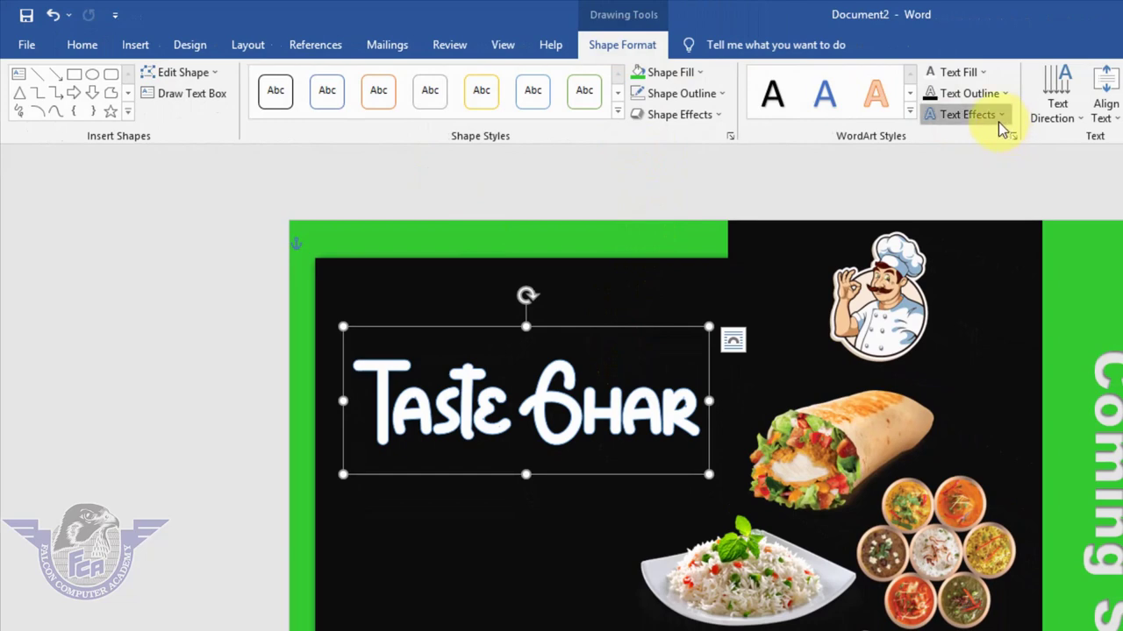
# - Set the Taste Ghar title's Text Outline to No Outline, leaving text effects unchanged
pyautogui.click(998, 122)
pyautogui.moveTo(638, 227)
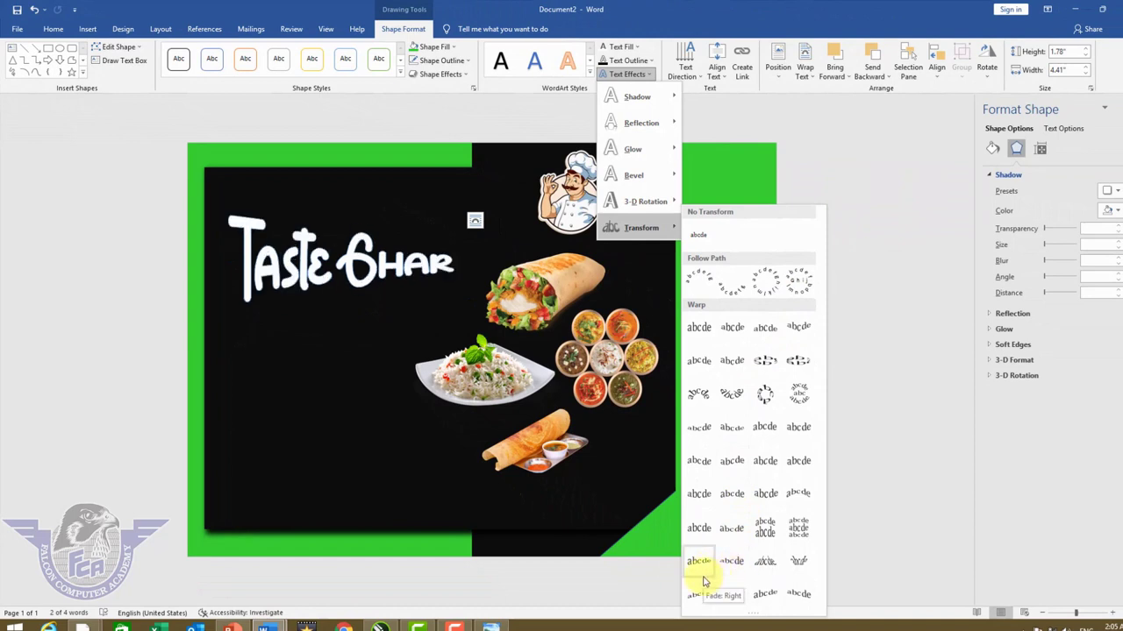
pyautogui.click(703, 580)
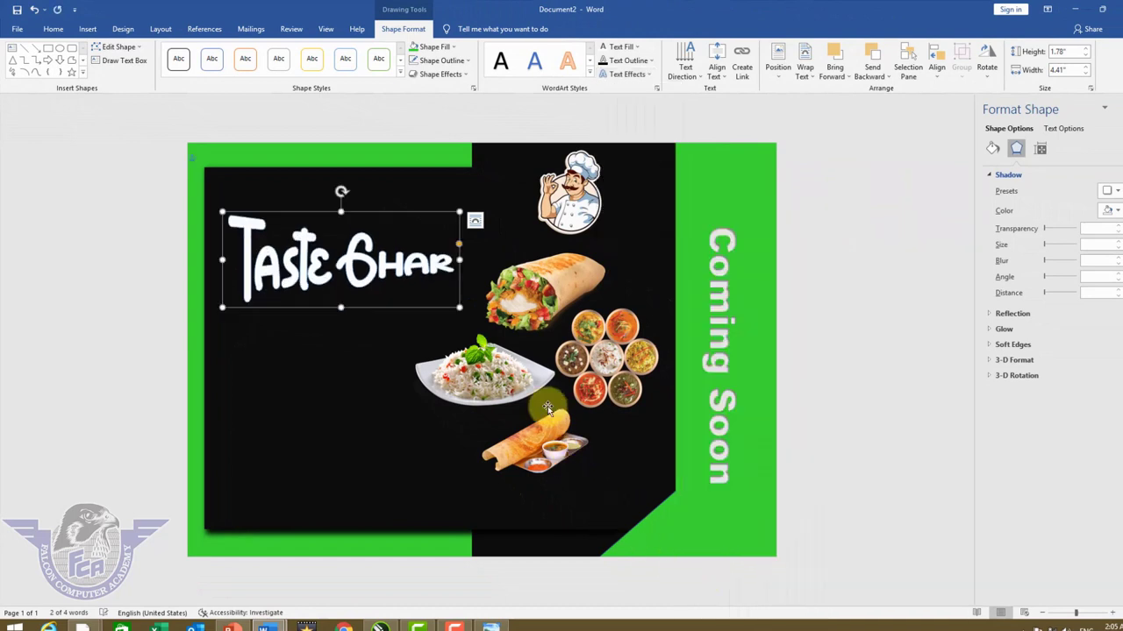
pyautogui.click(653, 66)
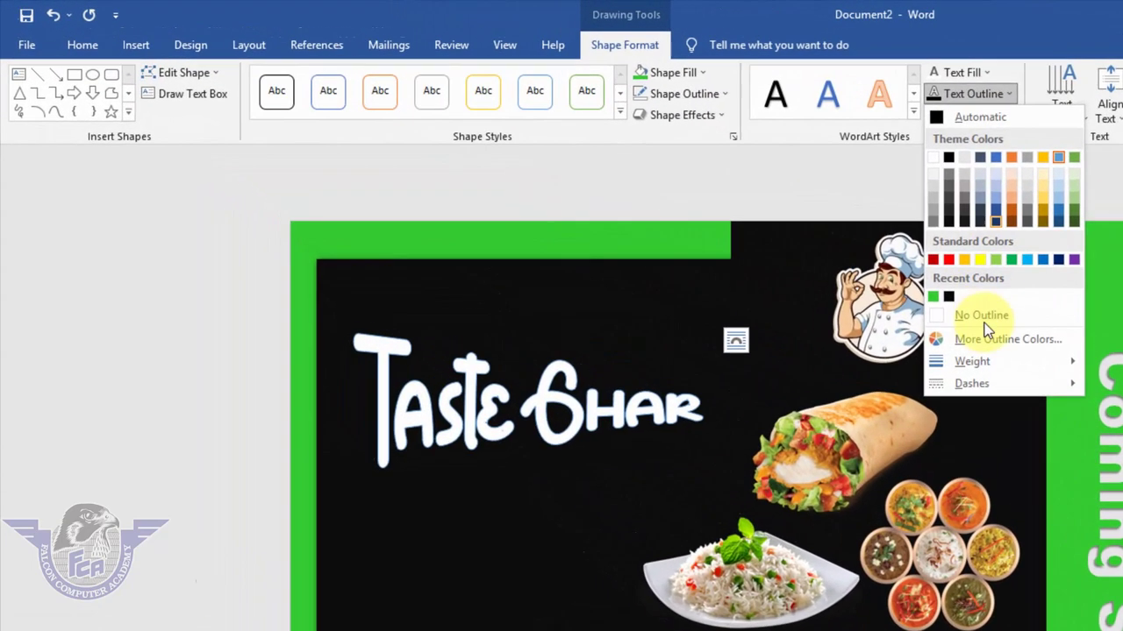
pyautogui.click(1004, 327)
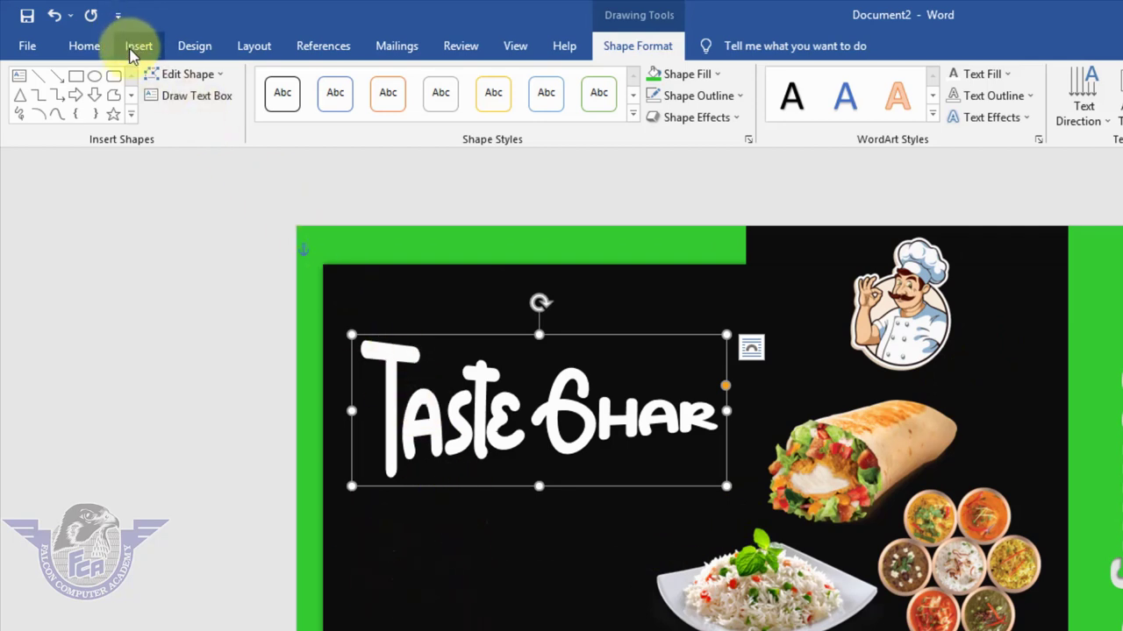
# - Draw a text box below the title and generate sample paragraph text with the rand formula
pyautogui.click(133, 49)
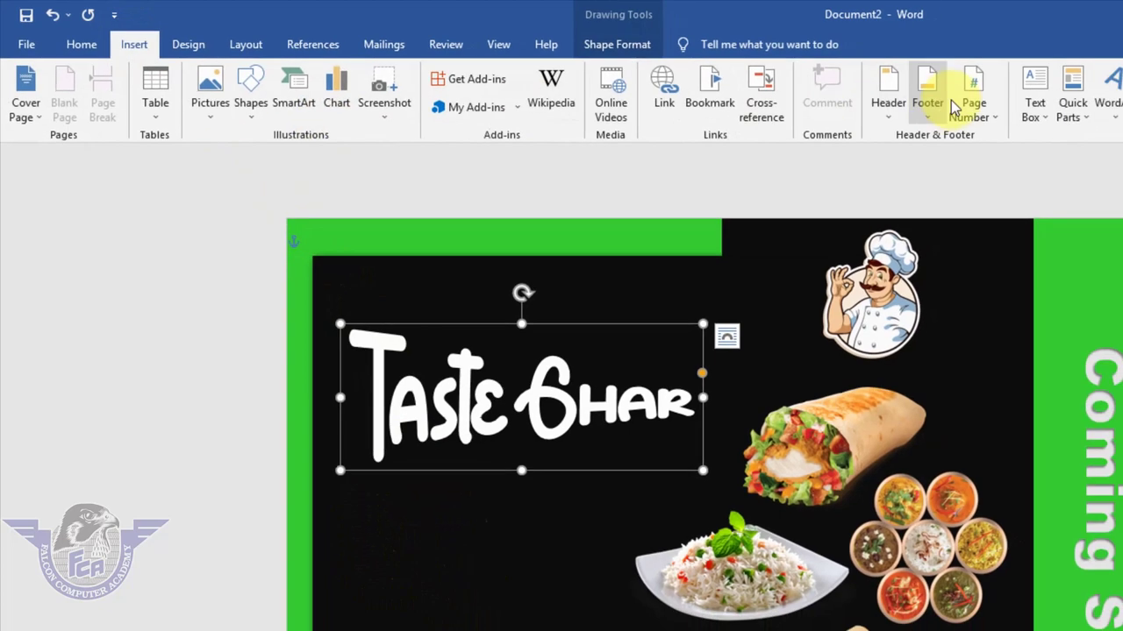
pyautogui.click(851, 89)
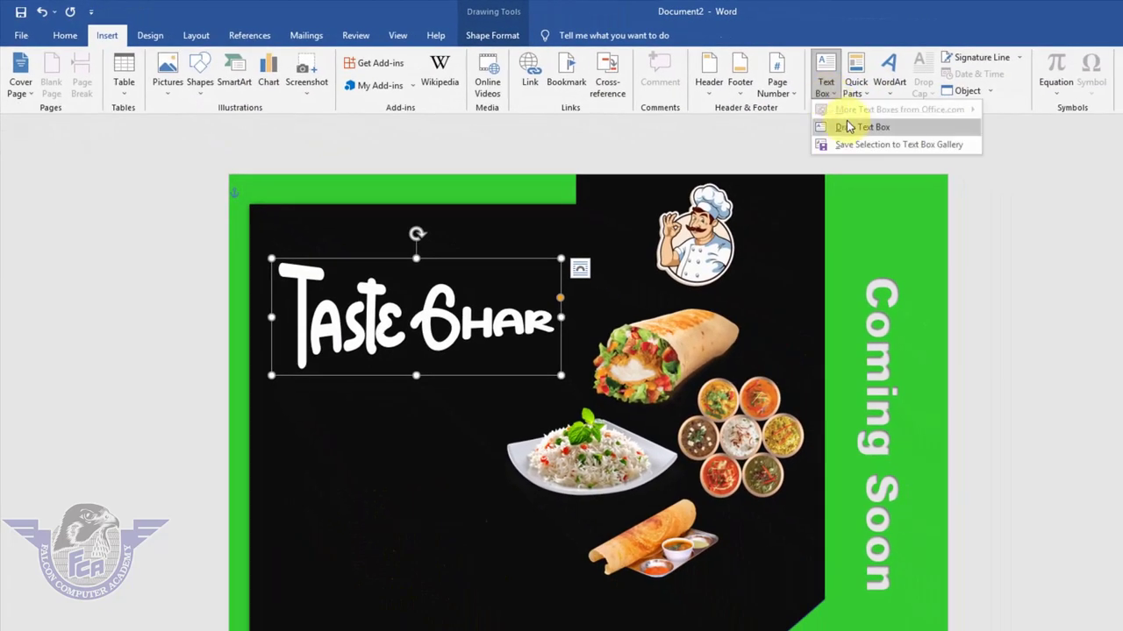
pyautogui.click(848, 130)
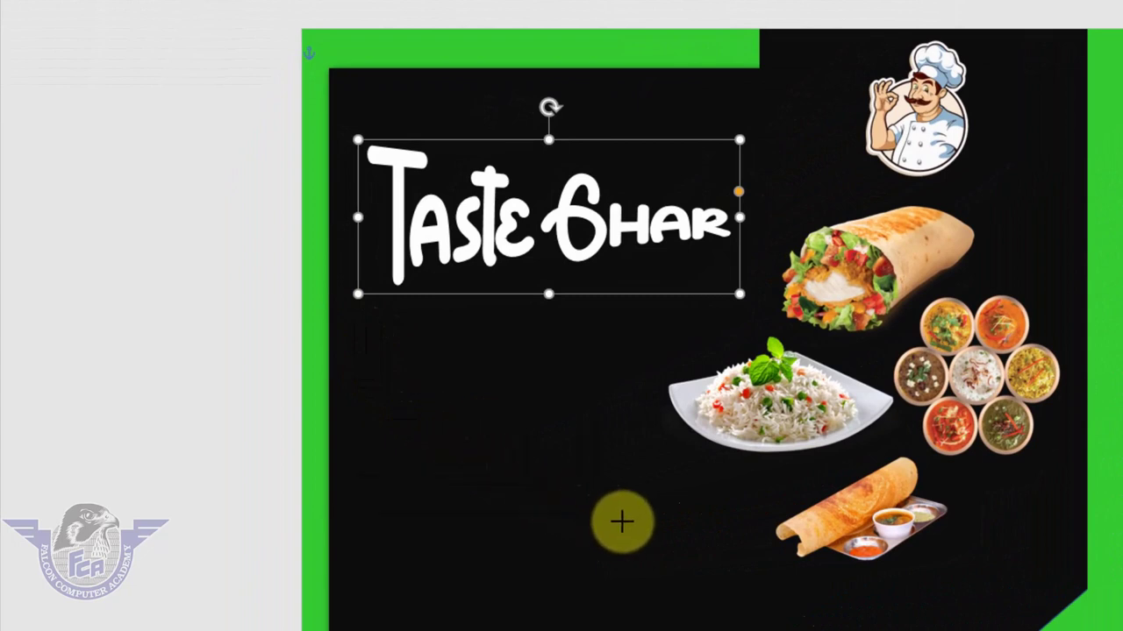
pyautogui.moveTo(638, 524)
pyautogui.mouseDown()
pyautogui.moveTo(658, 525)
pyautogui.moveTo(664, 500)
pyautogui.mouseUp()
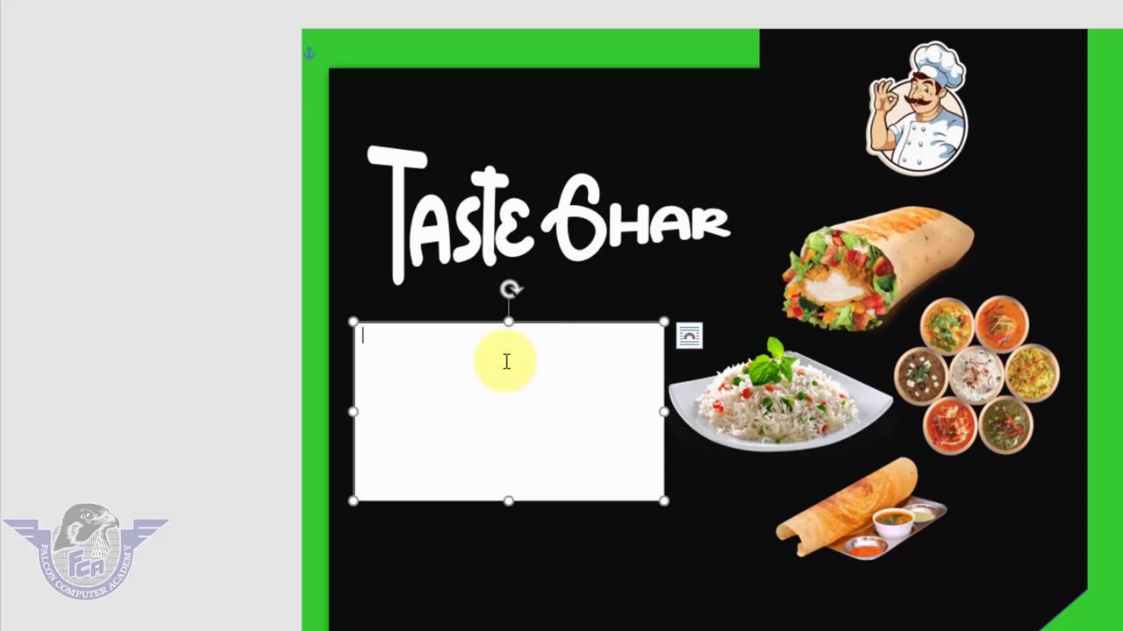
pyautogui.click(506, 362)
pyautogui.write('=')
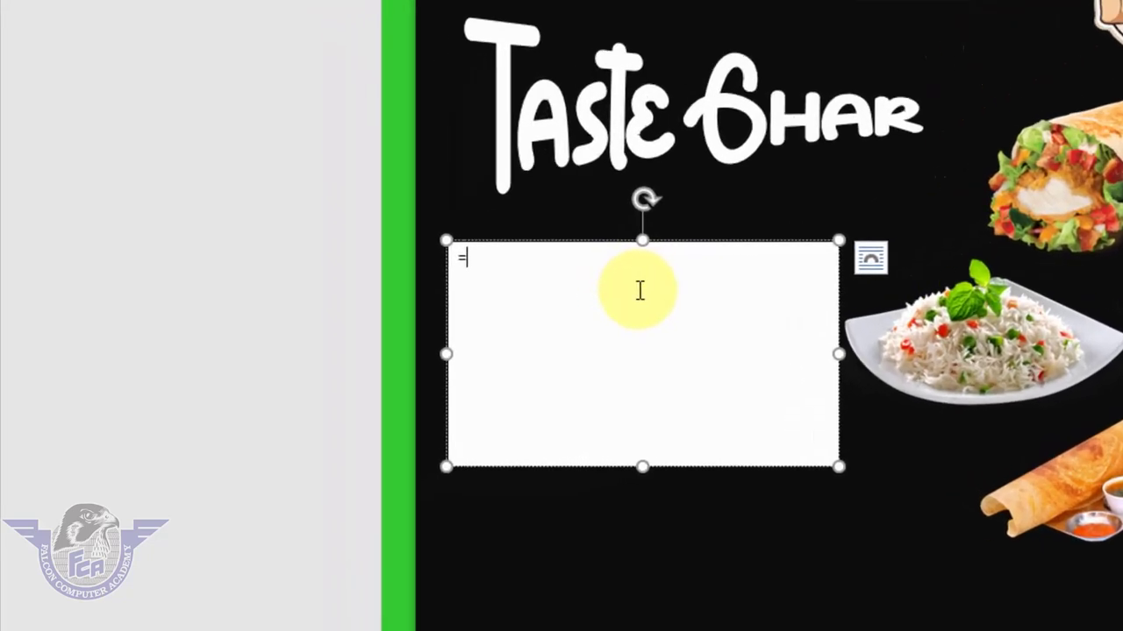
pyautogui.write('rand(1,3')
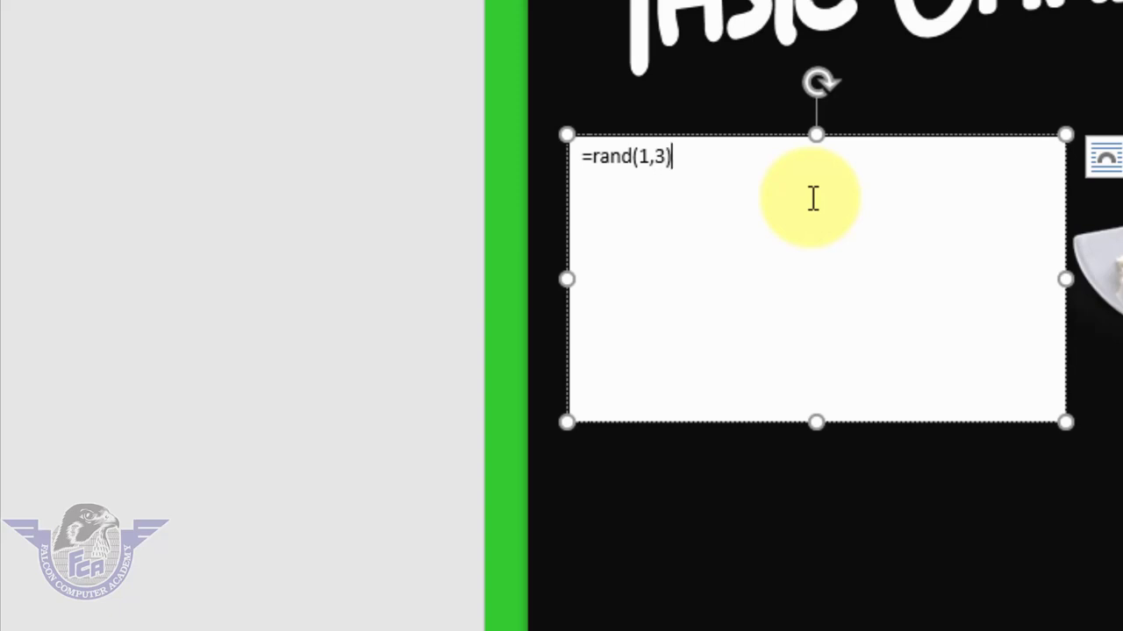
pyautogui.press('Return')
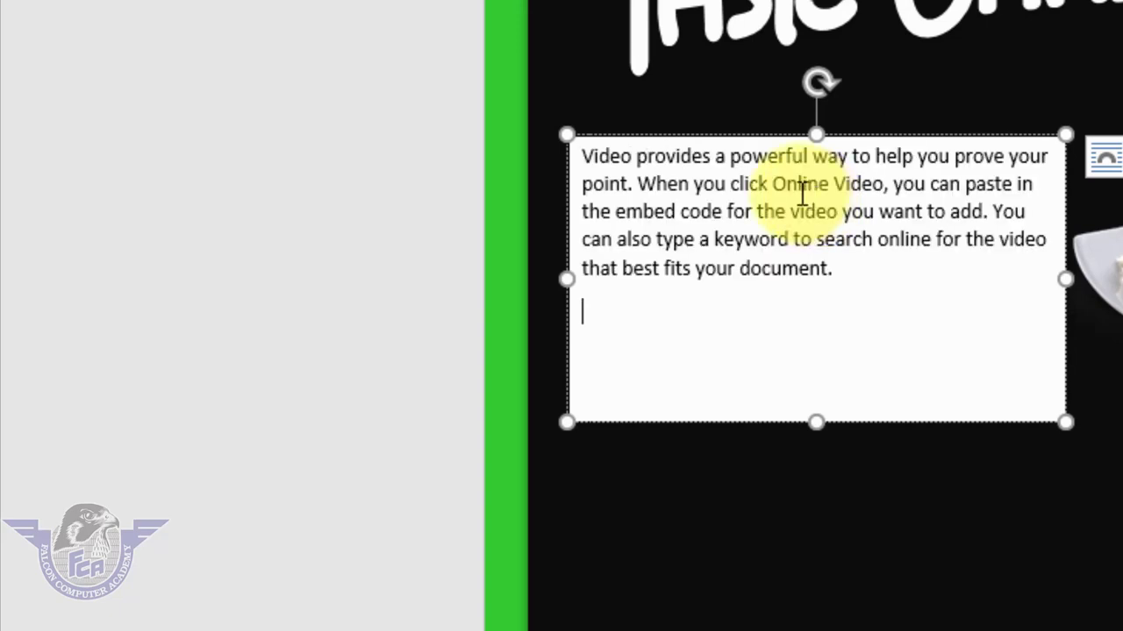
# - Enlarge the sample paragraph text to size 14, leaving its colour unchanged
pyautogui.moveTo(824, 268)
pyautogui.mouseDown()
pyautogui.moveTo(630, 200)
pyautogui.moveTo(571, 155)
pyautogui.mouseUp()
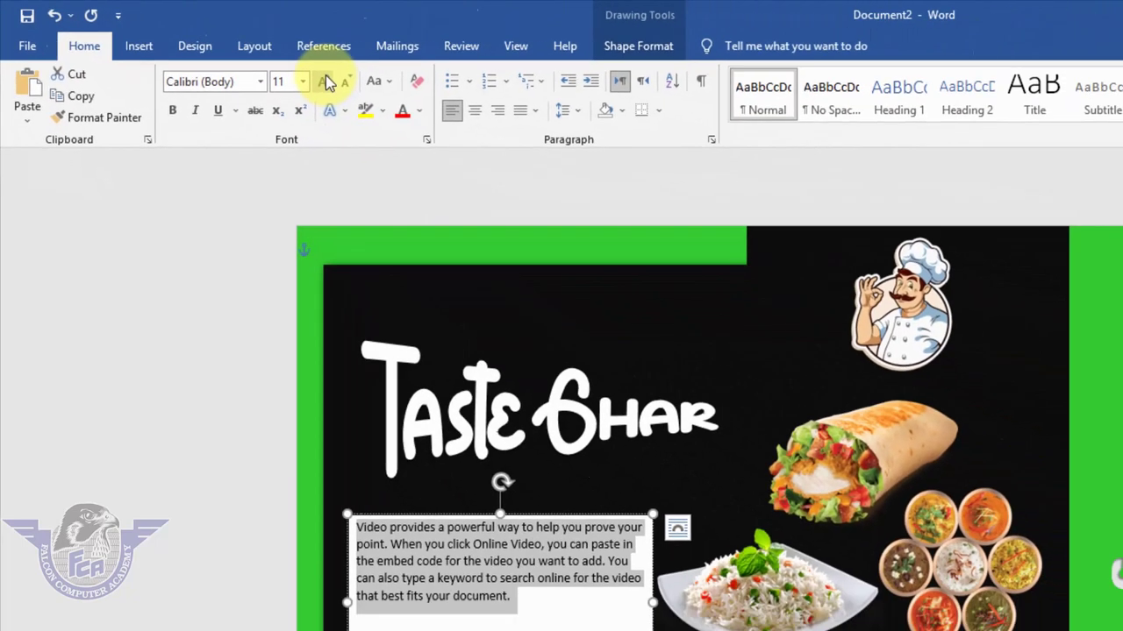
pyautogui.click(325, 81)
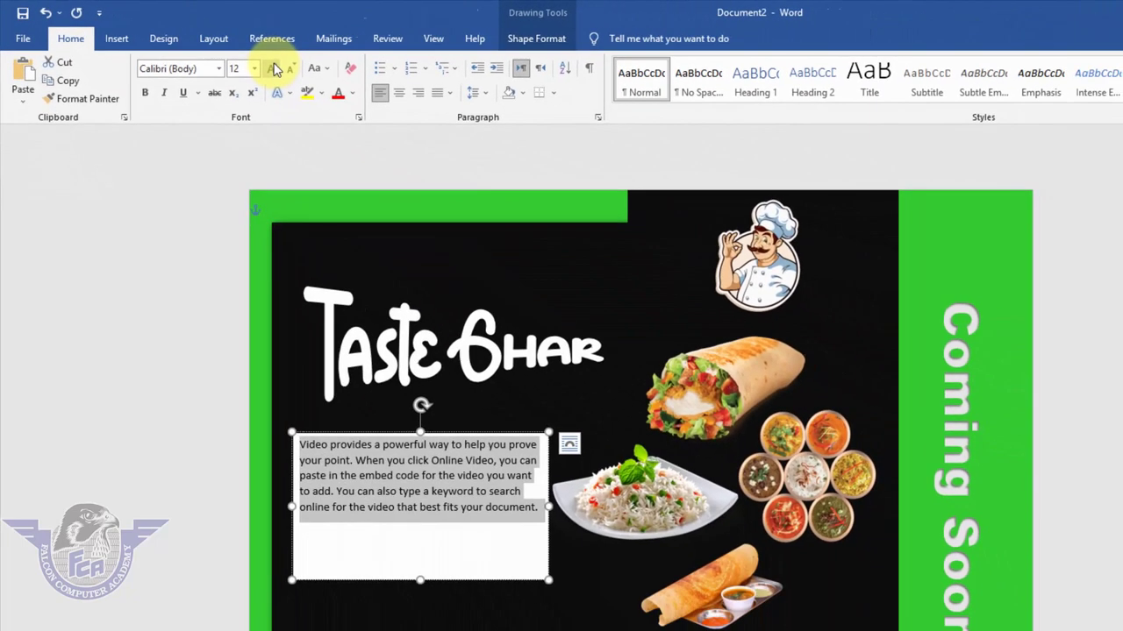
pyautogui.click(325, 81)
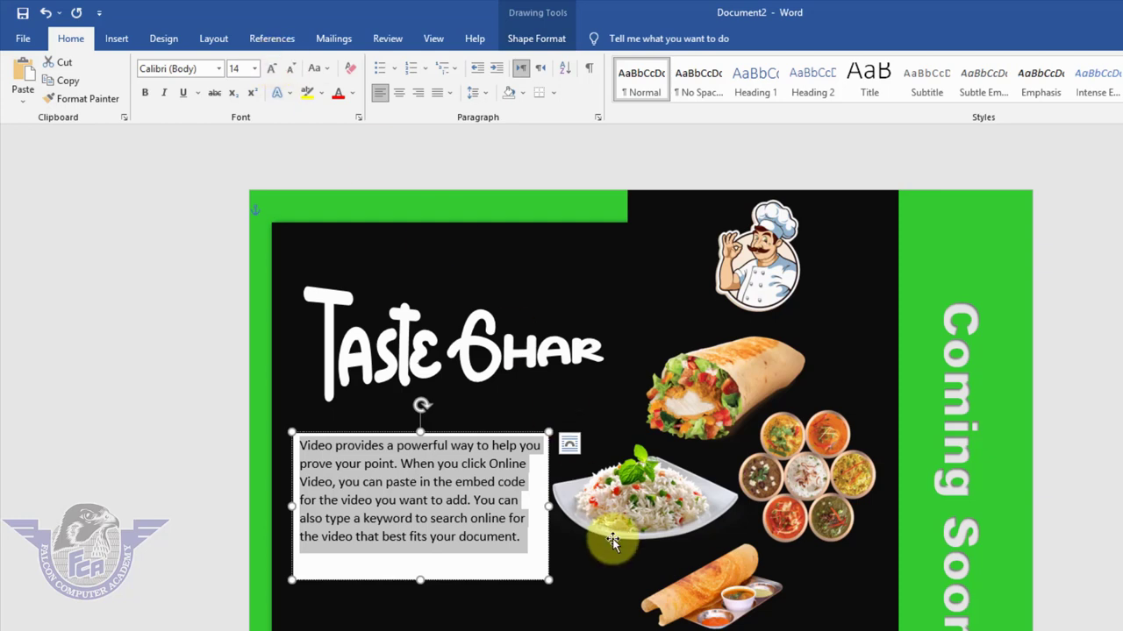
pyautogui.moveTo(520, 548); pyautogui.dragTo(297, 443)
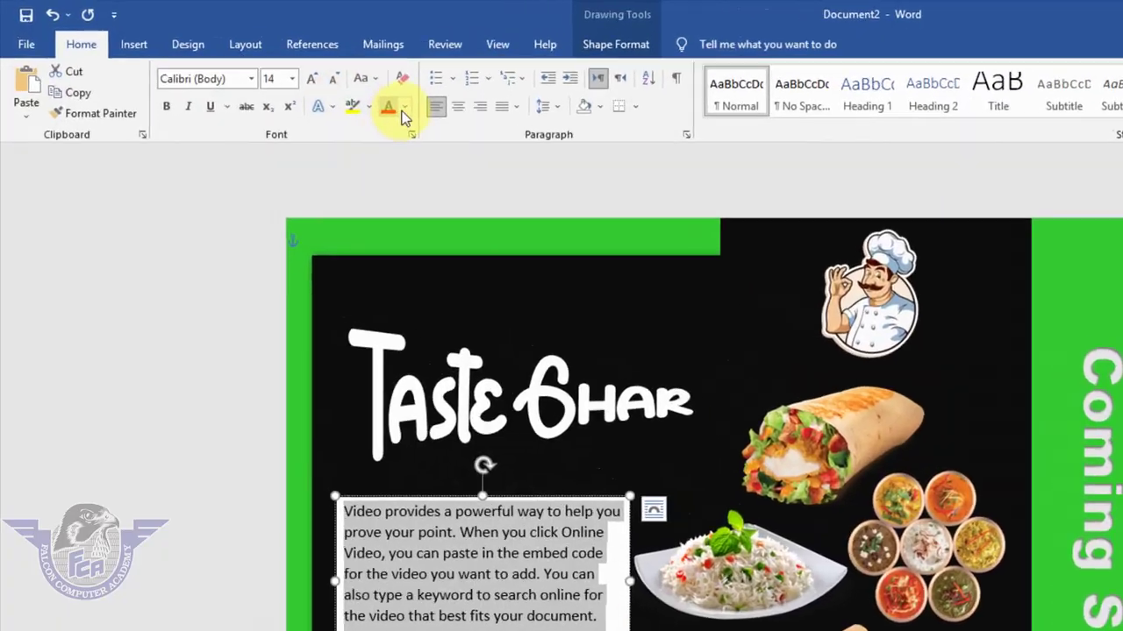
pyautogui.click(352, 93)
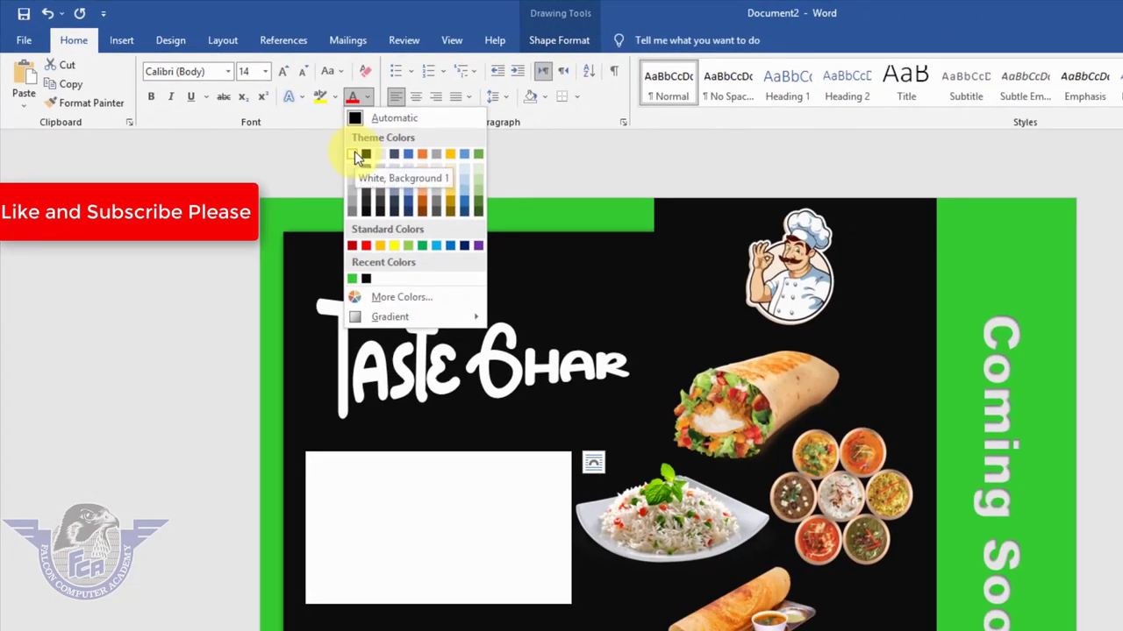
pyautogui.press('Escape')
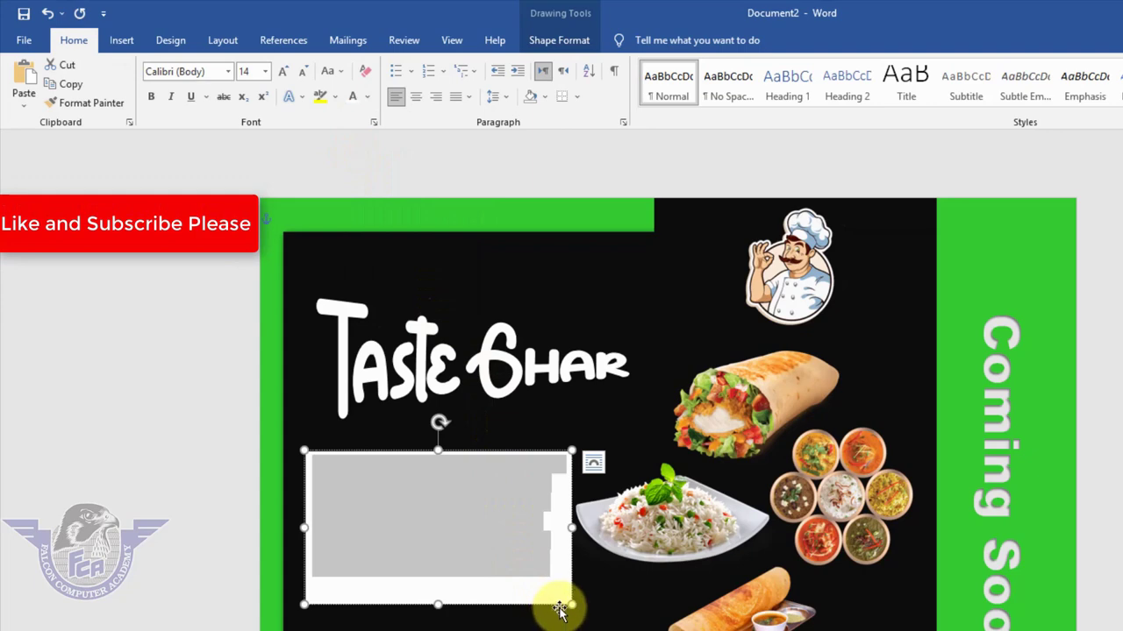
# - Remove the text box's fill and outline, move it up slightly, and make it shorter
pyautogui.click(561, 603)
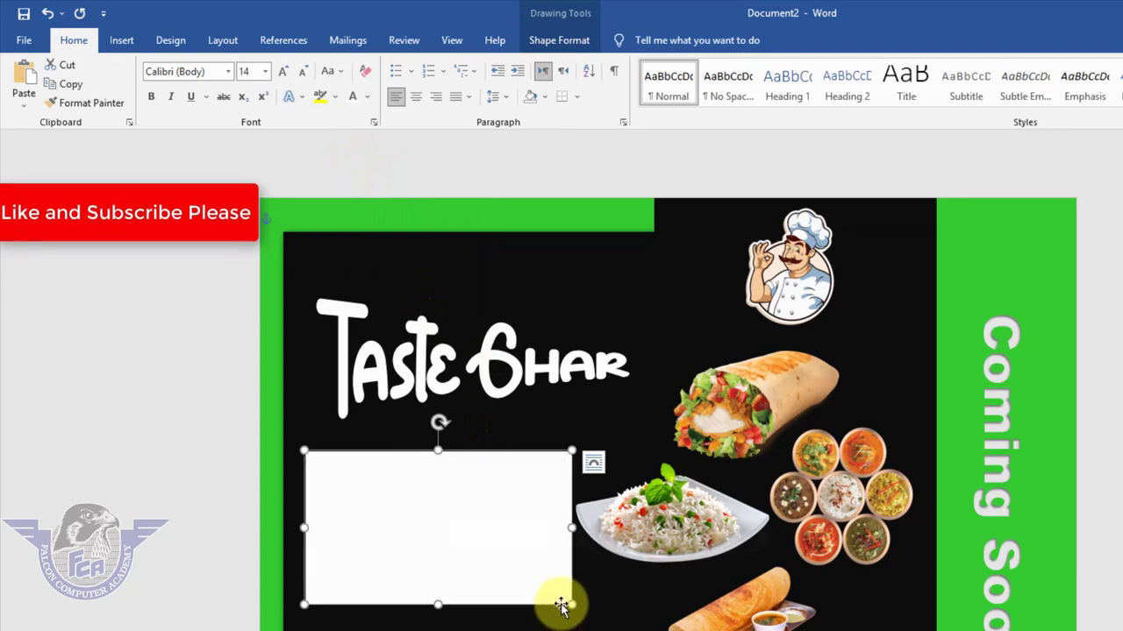
pyautogui.click(583, 44)
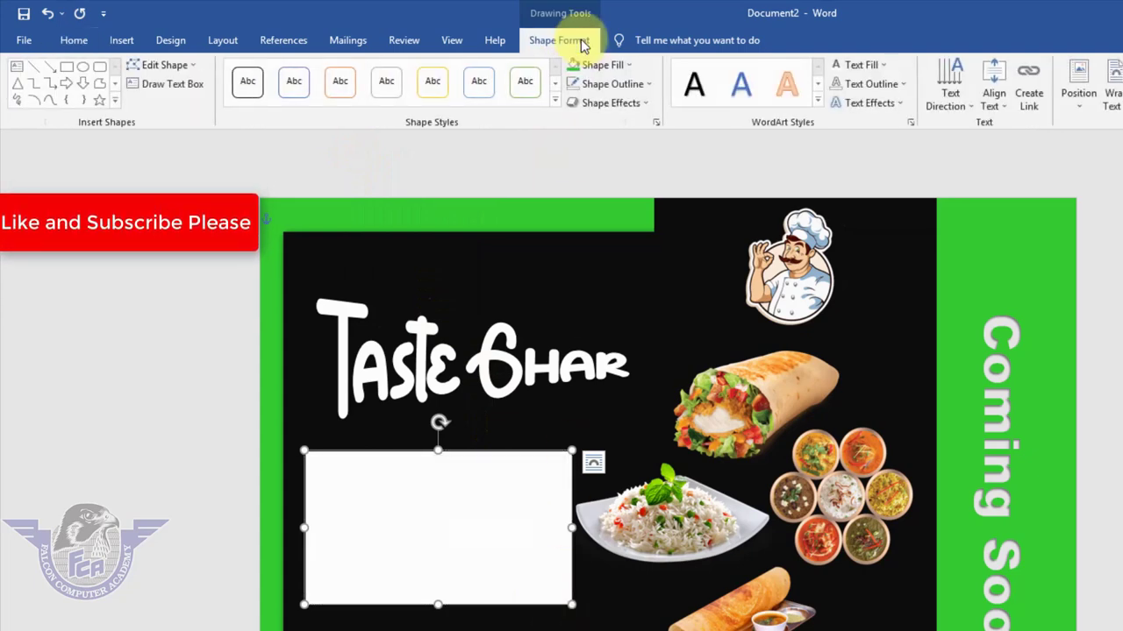
pyautogui.click(633, 67)
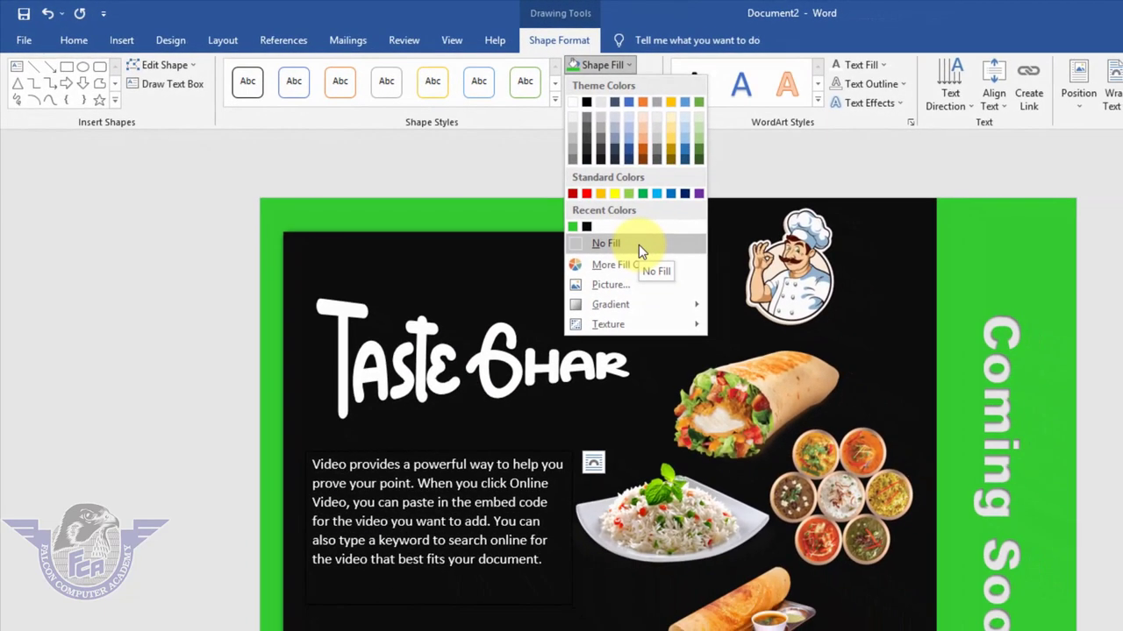
pyautogui.click(639, 245)
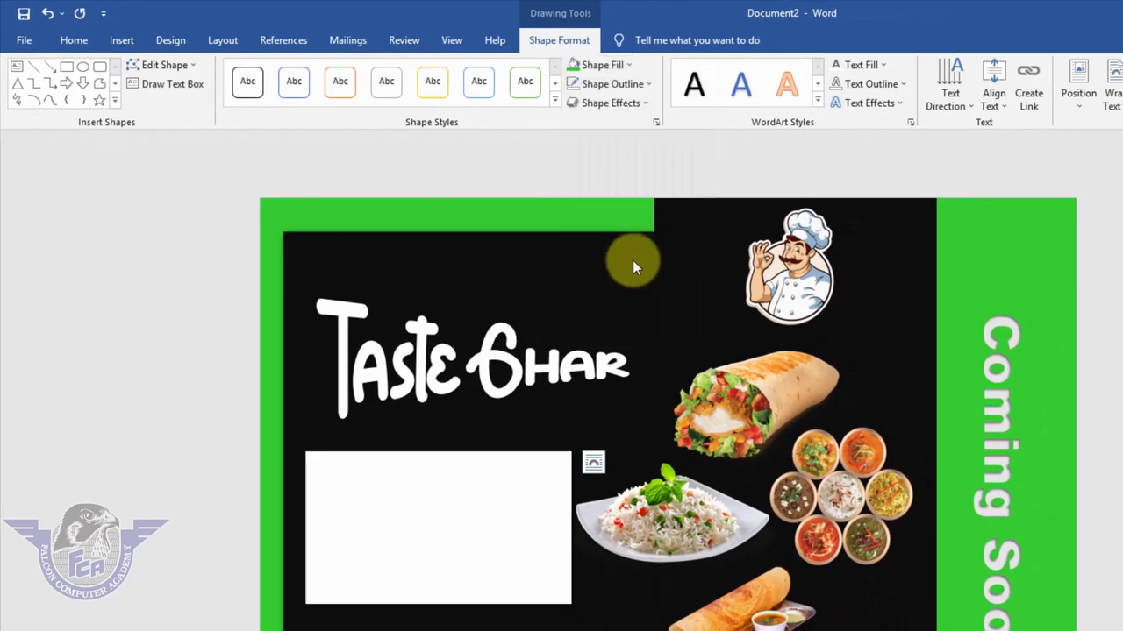
pyautogui.click(561, 463)
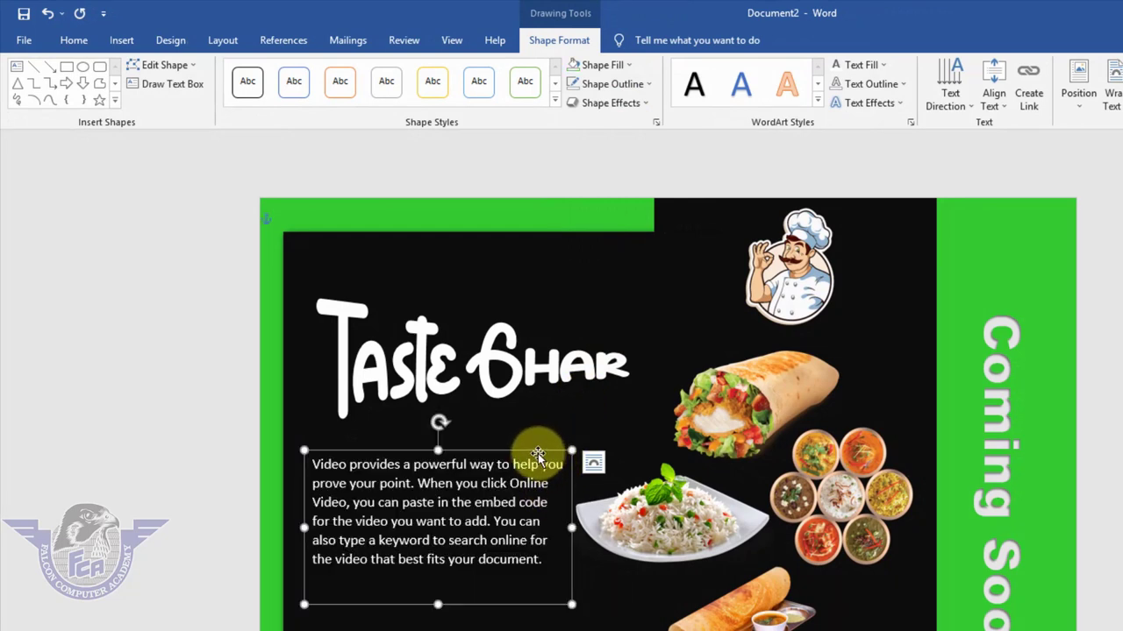
pyautogui.click(633, 83)
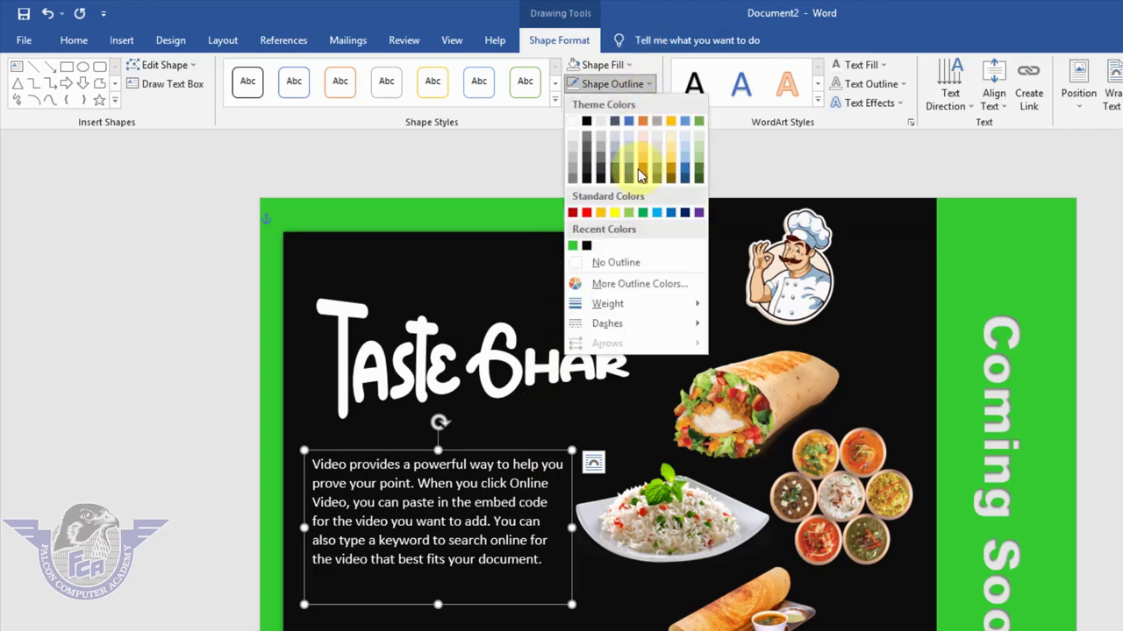
pyautogui.click(628, 261)
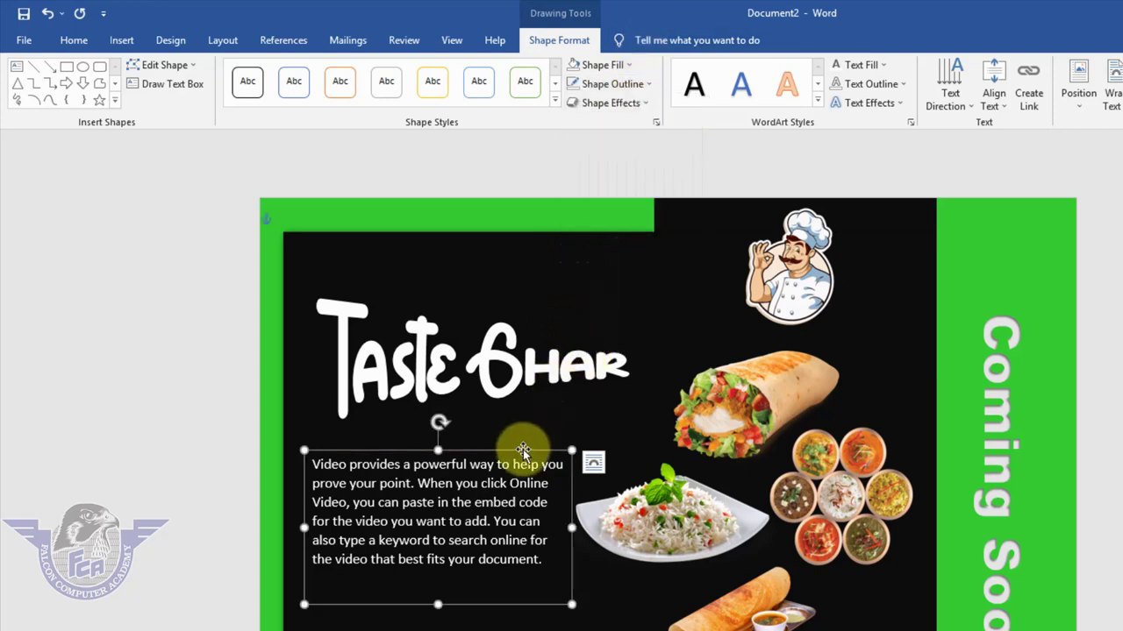
pyautogui.moveTo(522, 450); pyautogui.dragTo(523, 436)
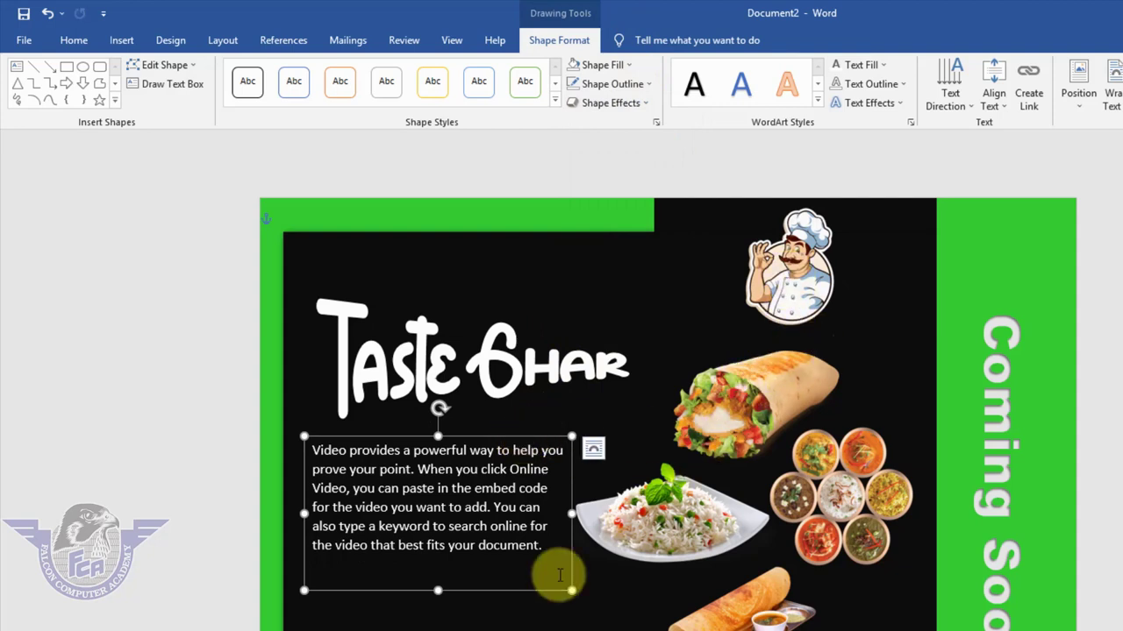
pyautogui.moveTo(437, 590); pyautogui.dragTo(436, 568)
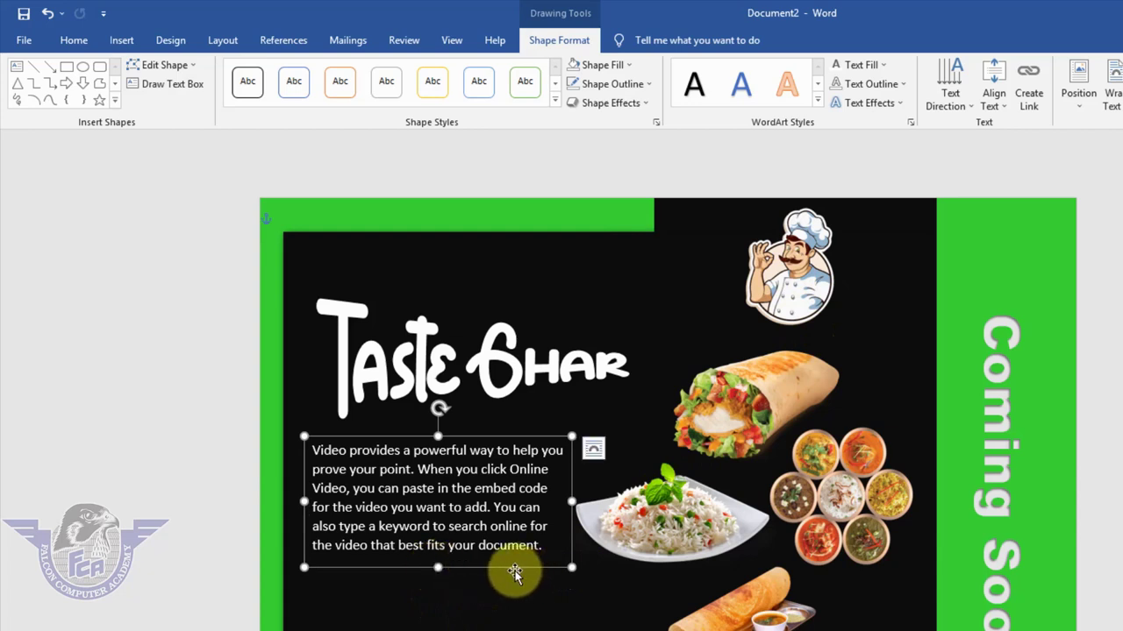
# - Duplicate the paragraph text box, move the copy below the original and clear its text
pyautogui.hotkey('ctrl', 'd')
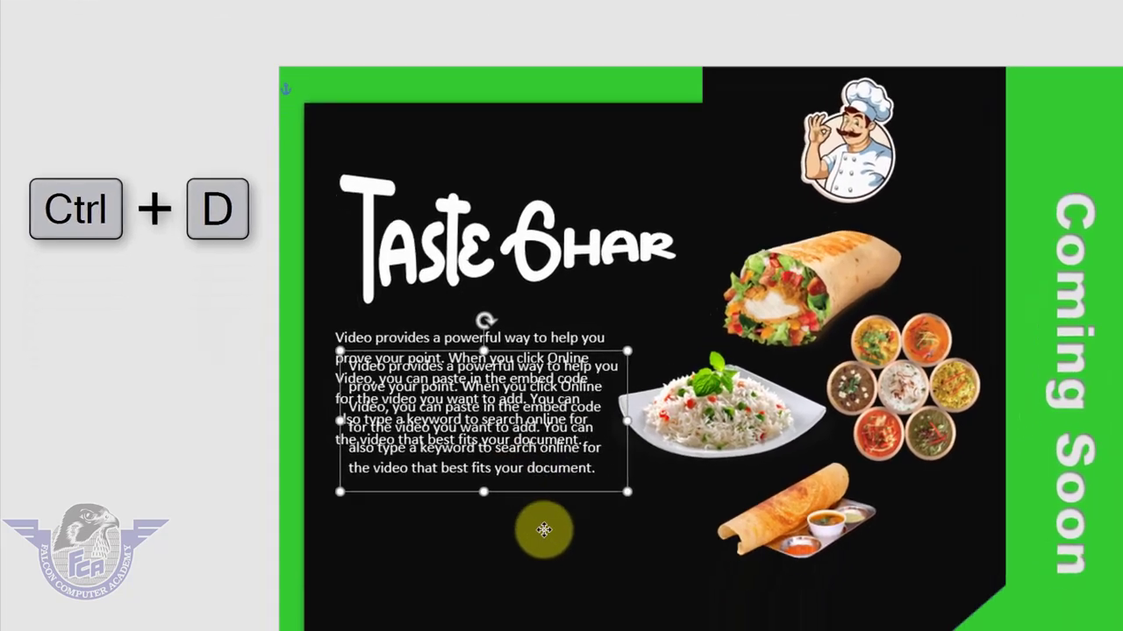
pyautogui.moveTo(544, 529)
pyautogui.mouseDown()
pyautogui.moveTo(569, 511)
pyautogui.moveTo(365, 375)
pyautogui.mouseUp()
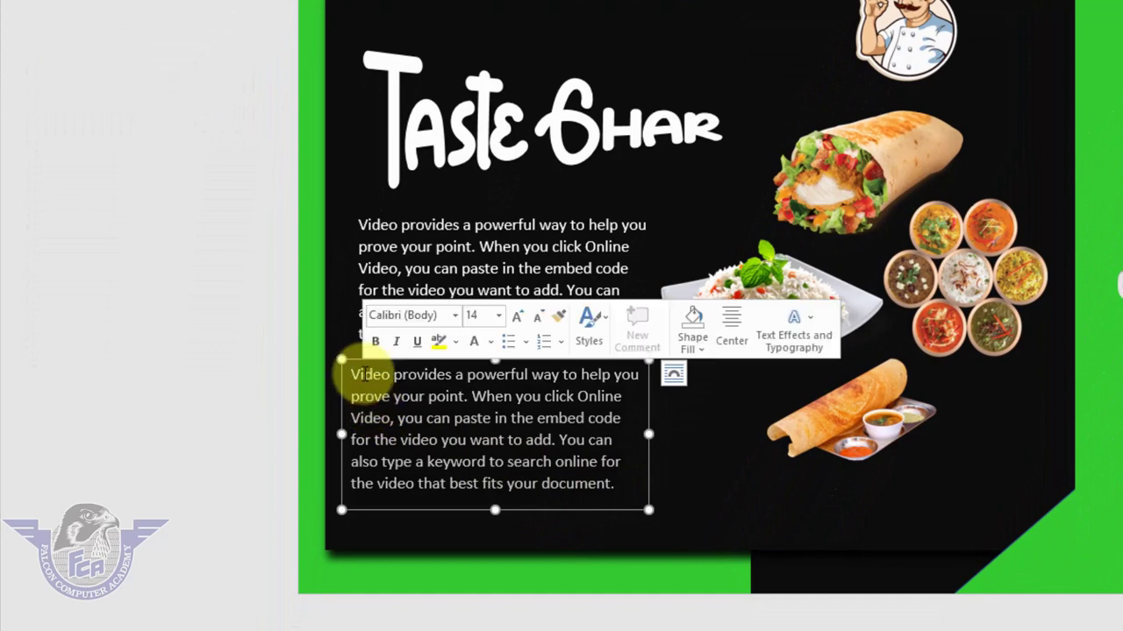
pyautogui.press('Delete')
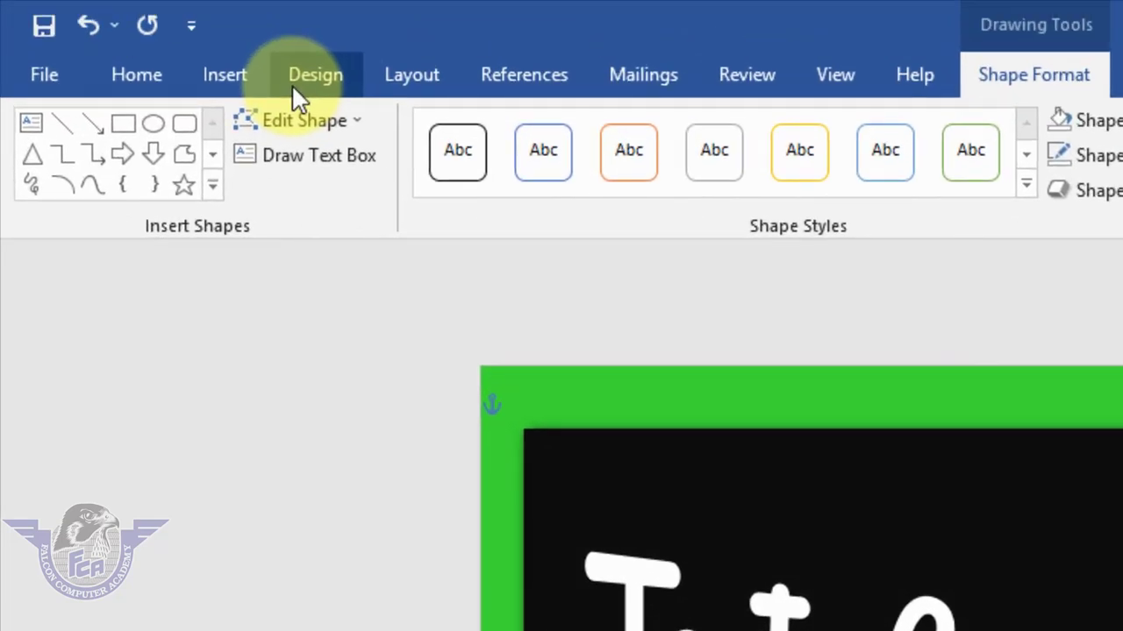
# - Insert a 2-column, 3-row table into the empty lower text box and select it
pyautogui.click(242, 84)
pyautogui.click(263, 194)
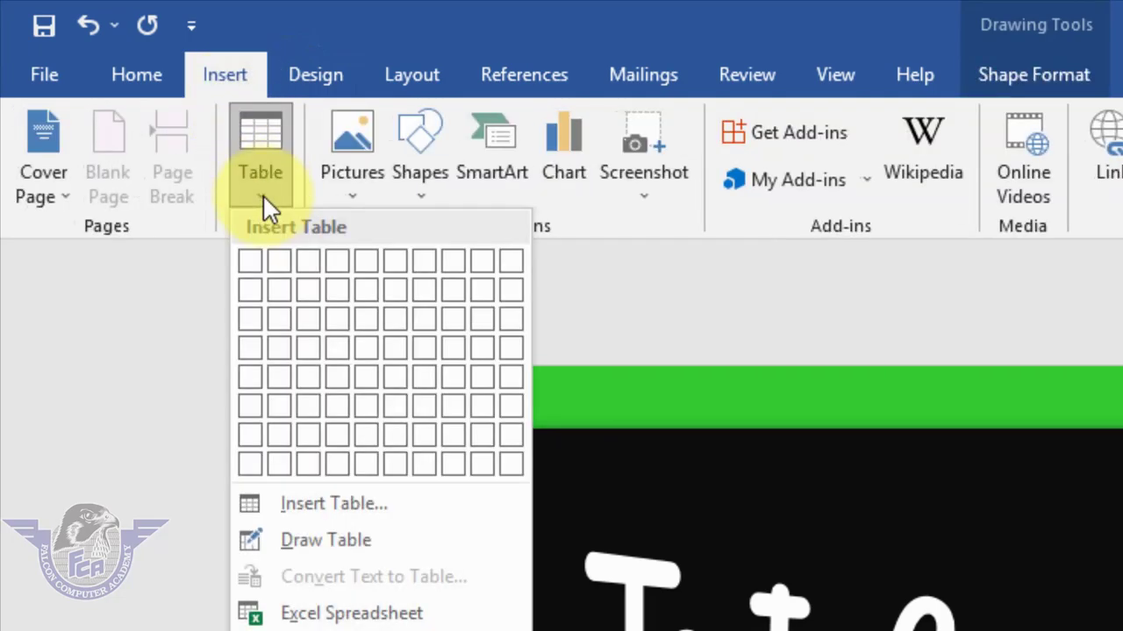
pyautogui.click(366, 515)
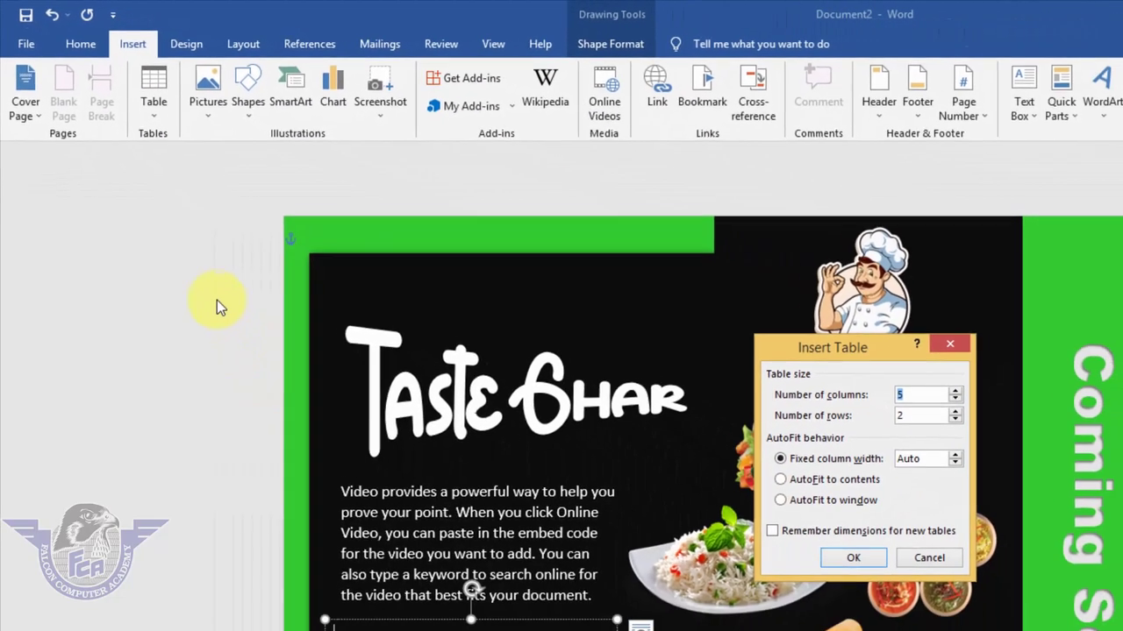
pyautogui.write('2')
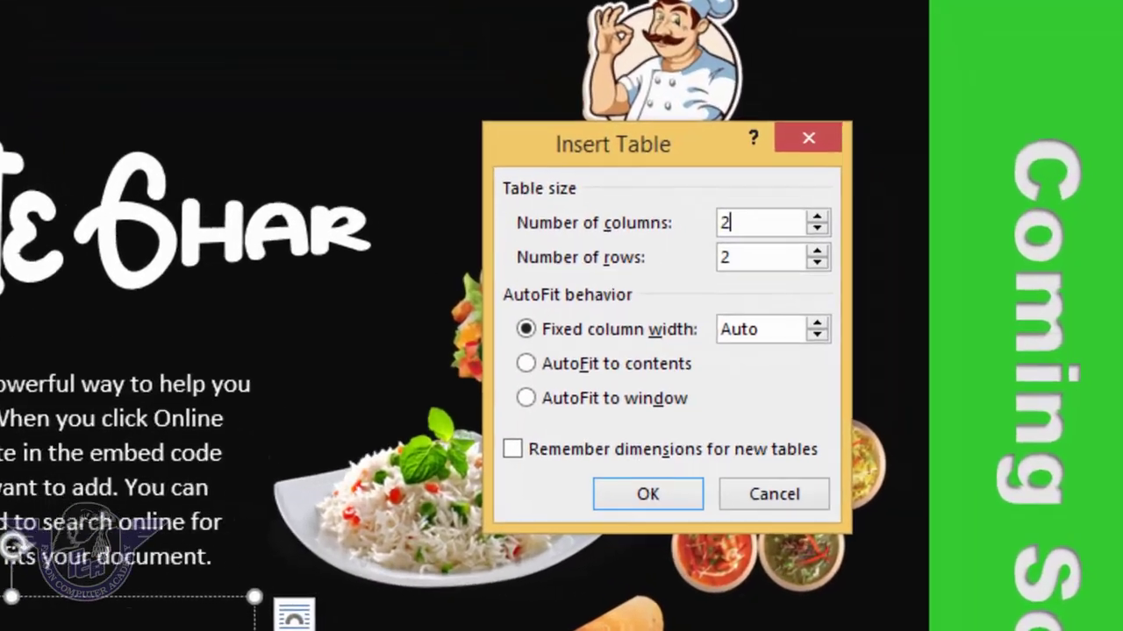
pyautogui.press('Tab')
pyautogui.write('3')
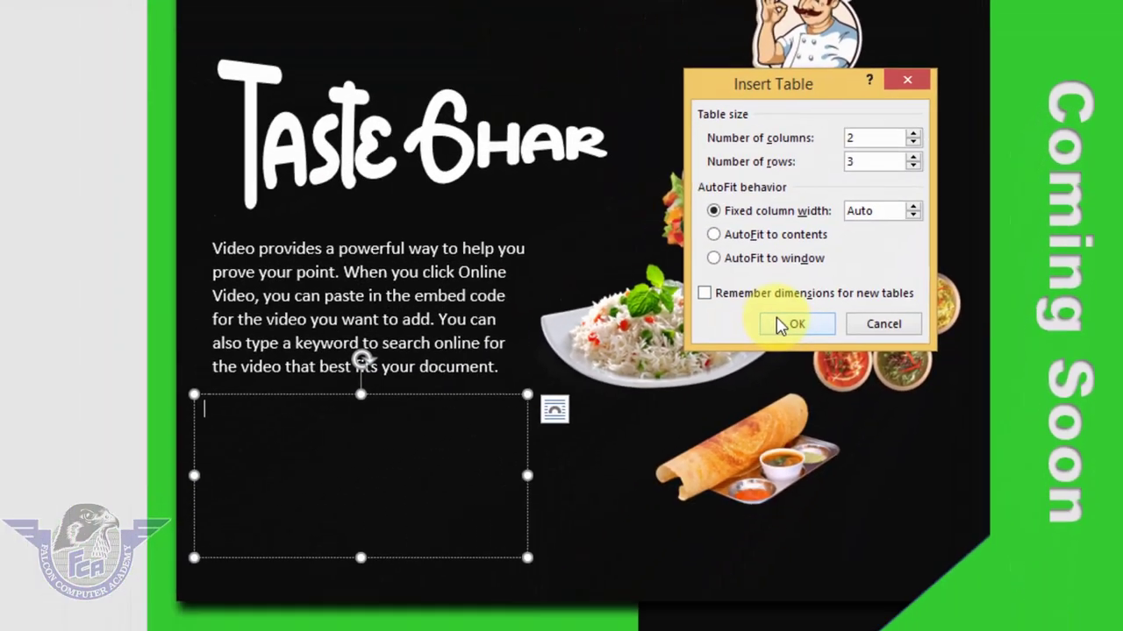
pyautogui.click(631, 489)
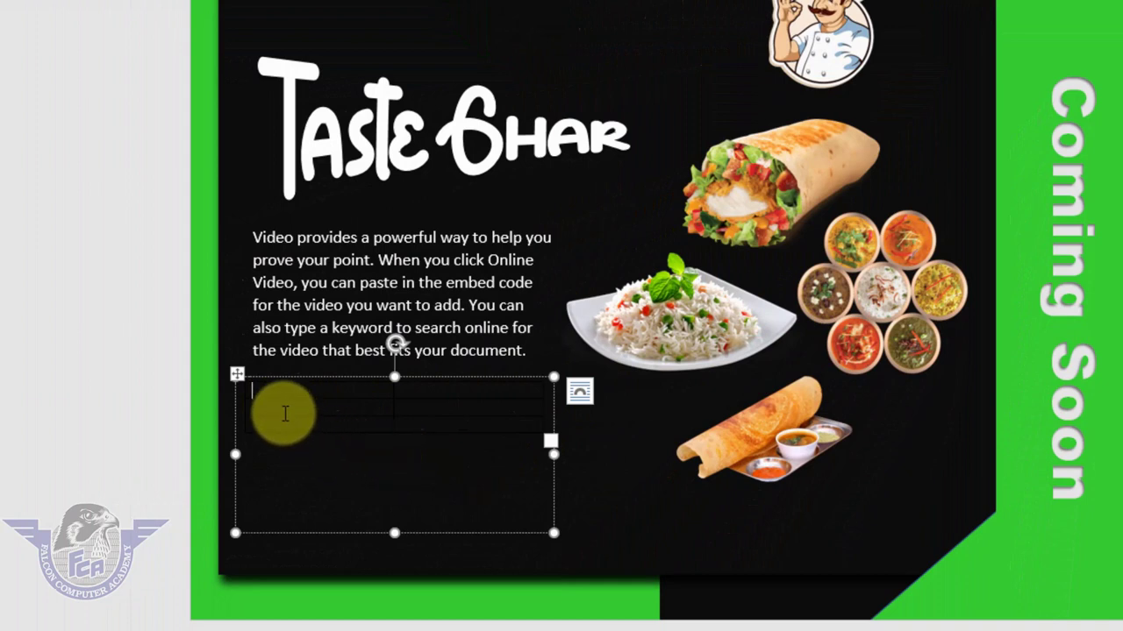
pyautogui.click(236, 376)
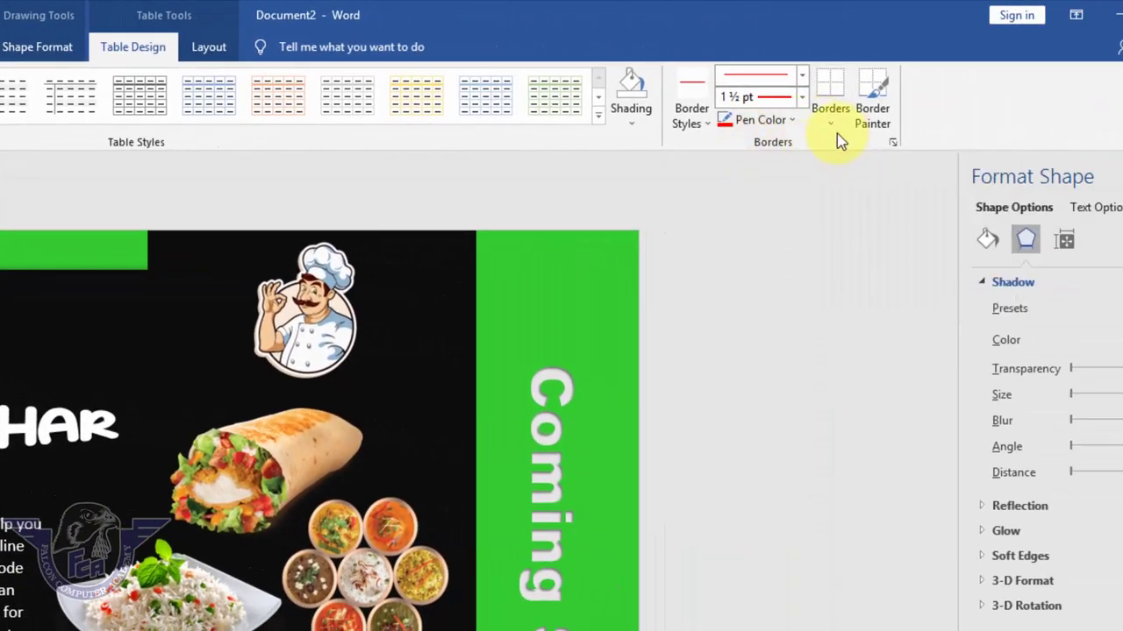
# - Apply white pen-colour borders to the whole table so its grid shows on black
pyautogui.click(787, 120)
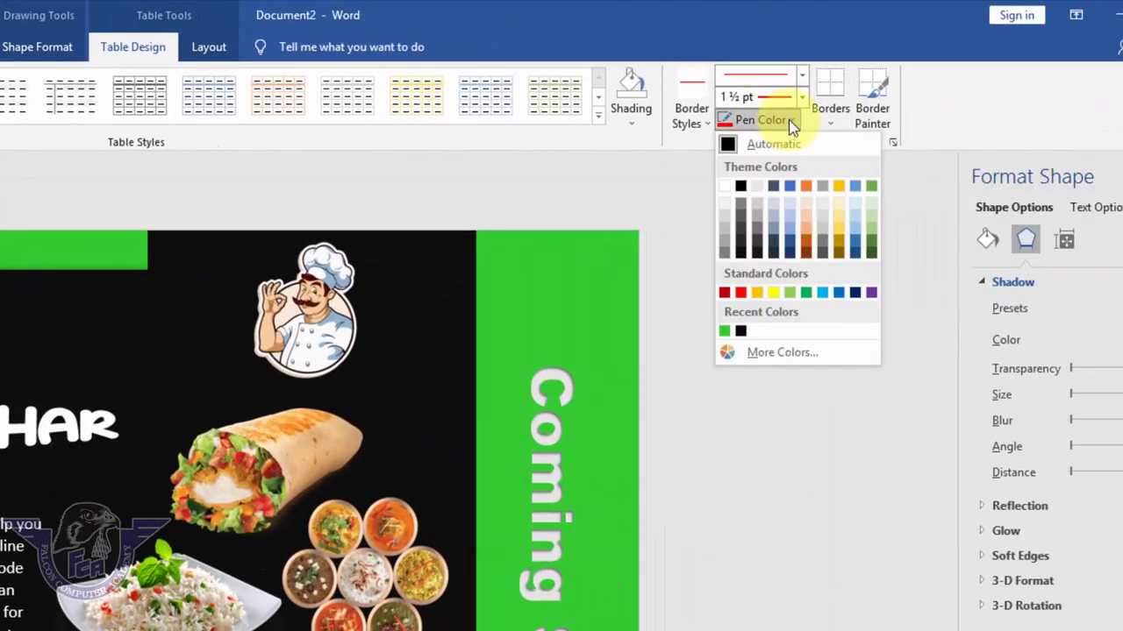
pyautogui.click(728, 186)
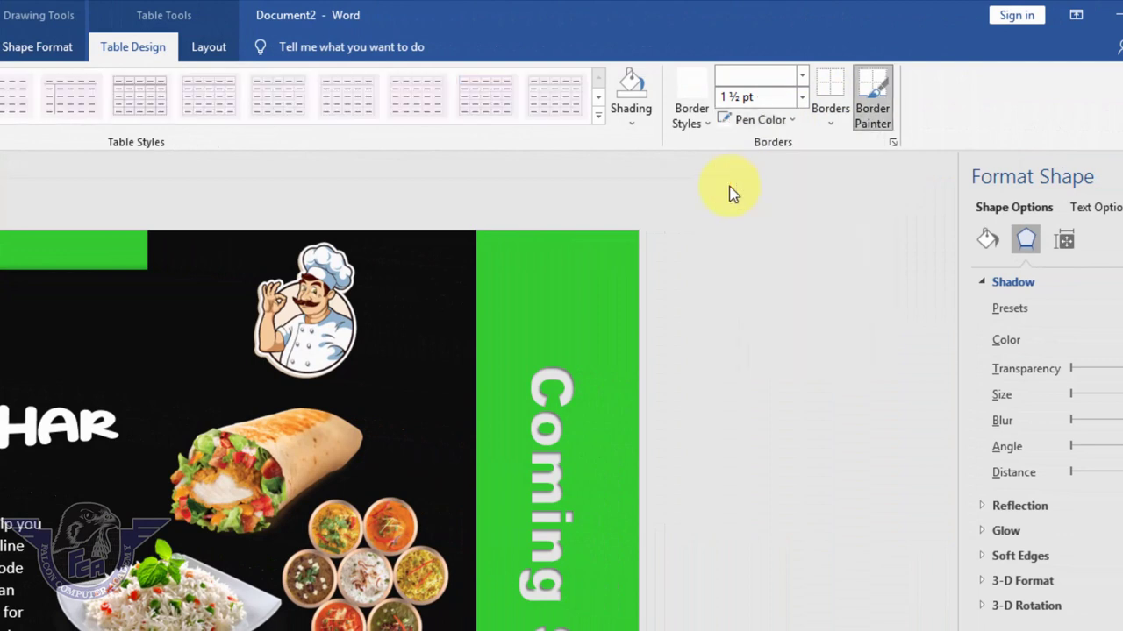
pyautogui.click(833, 124)
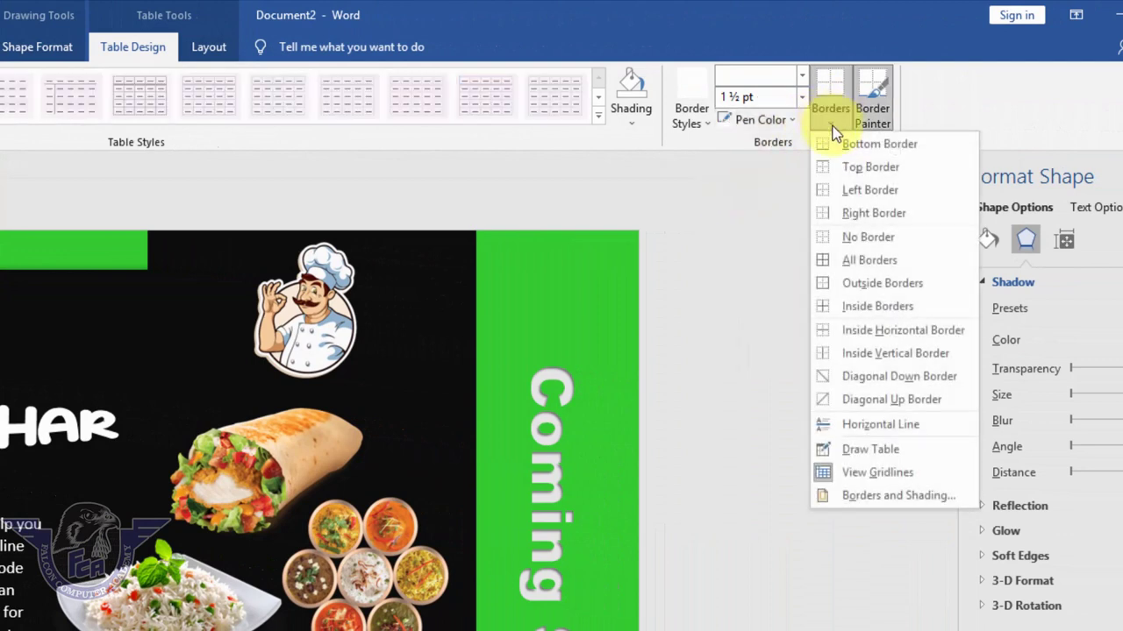
pyautogui.click(834, 238)
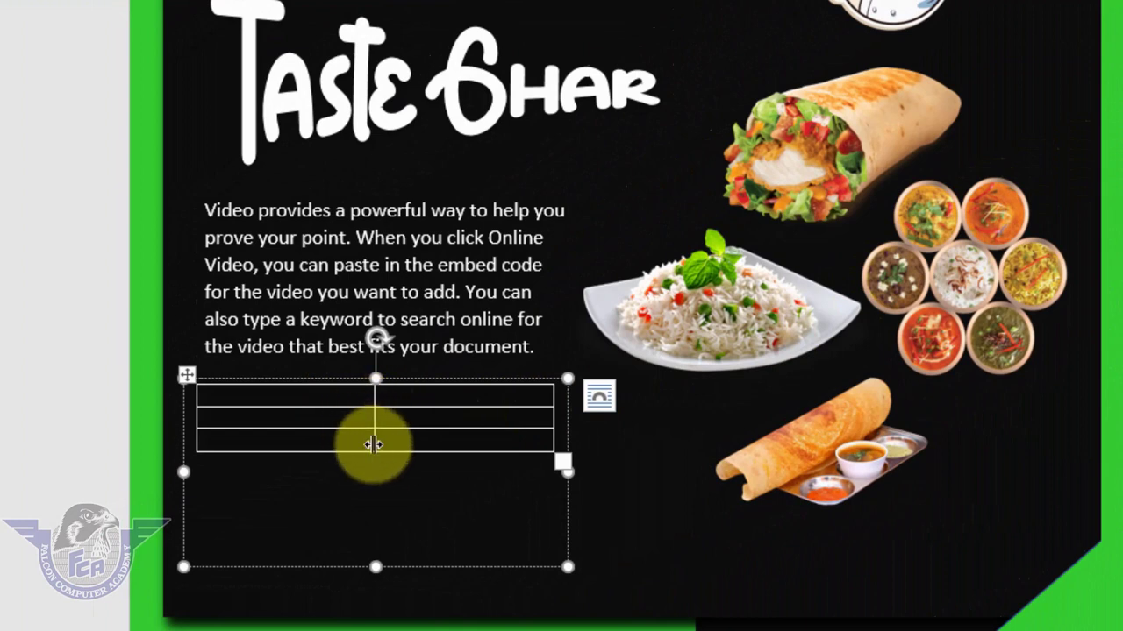
pyautogui.click(189, 376)
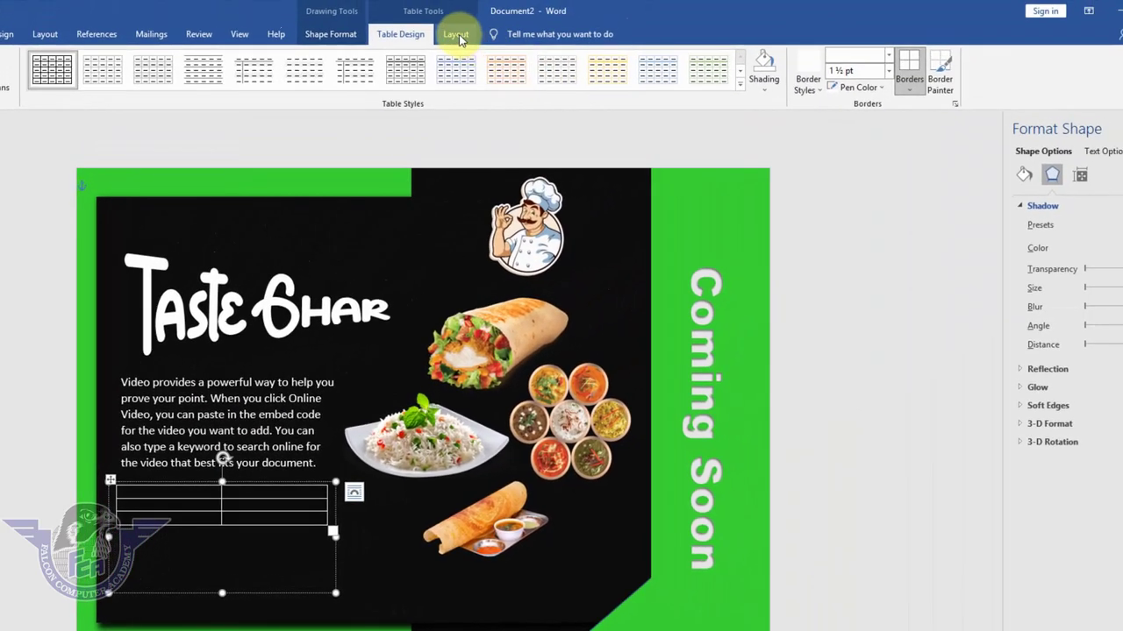
# - Set the table's row height to 0.5"
pyautogui.click(548, 46)
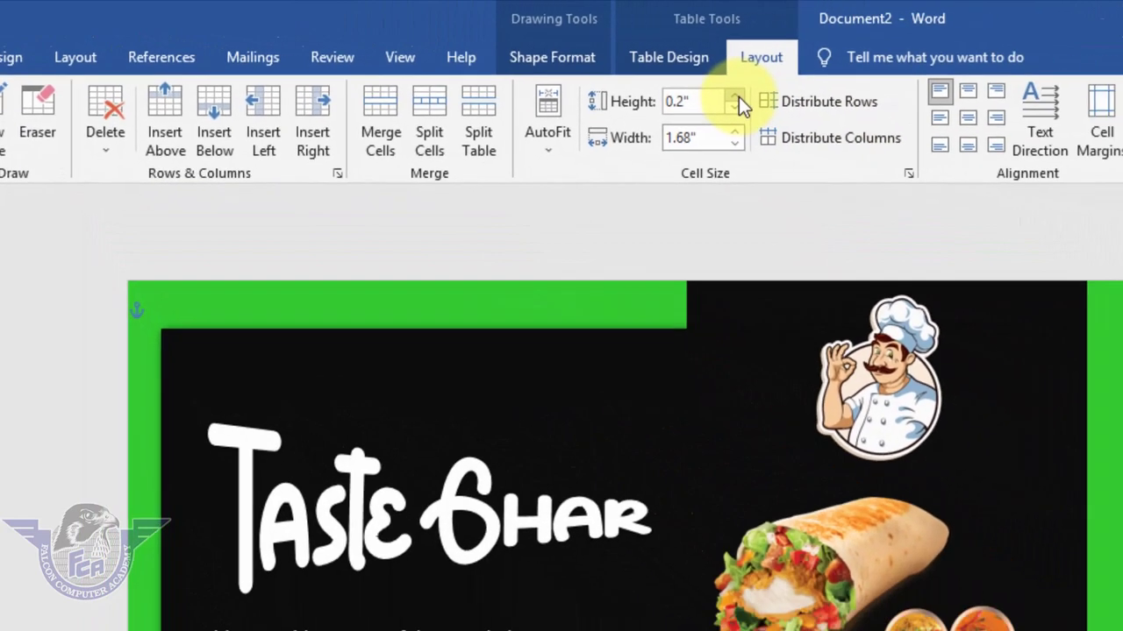
pyautogui.click(737, 96)
pyautogui.click(737, 96)
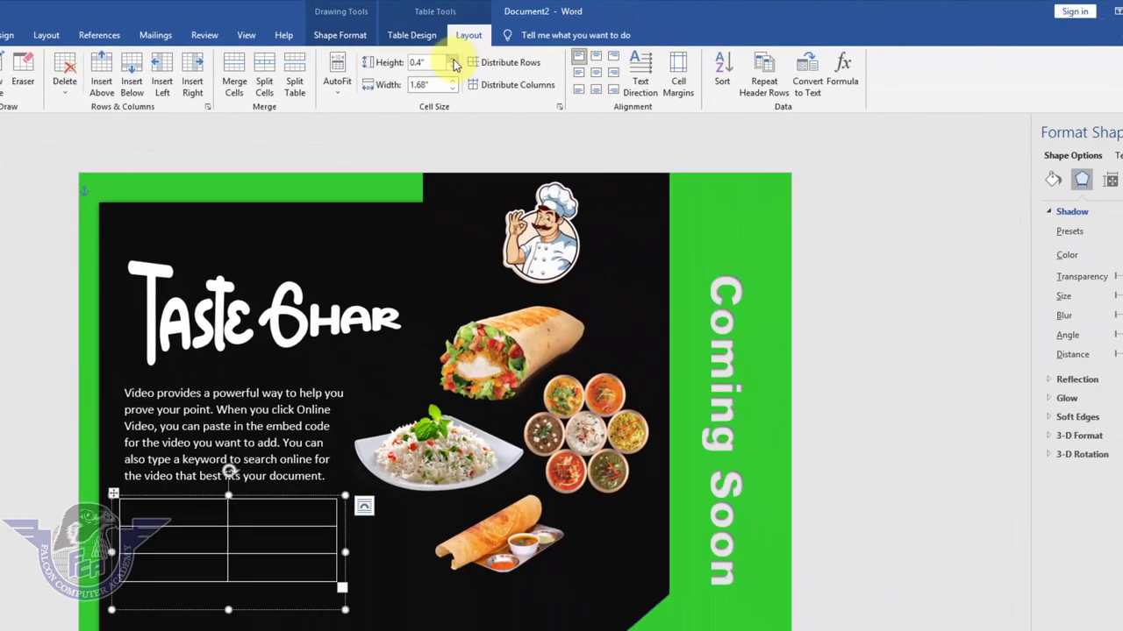
pyautogui.click(454, 64)
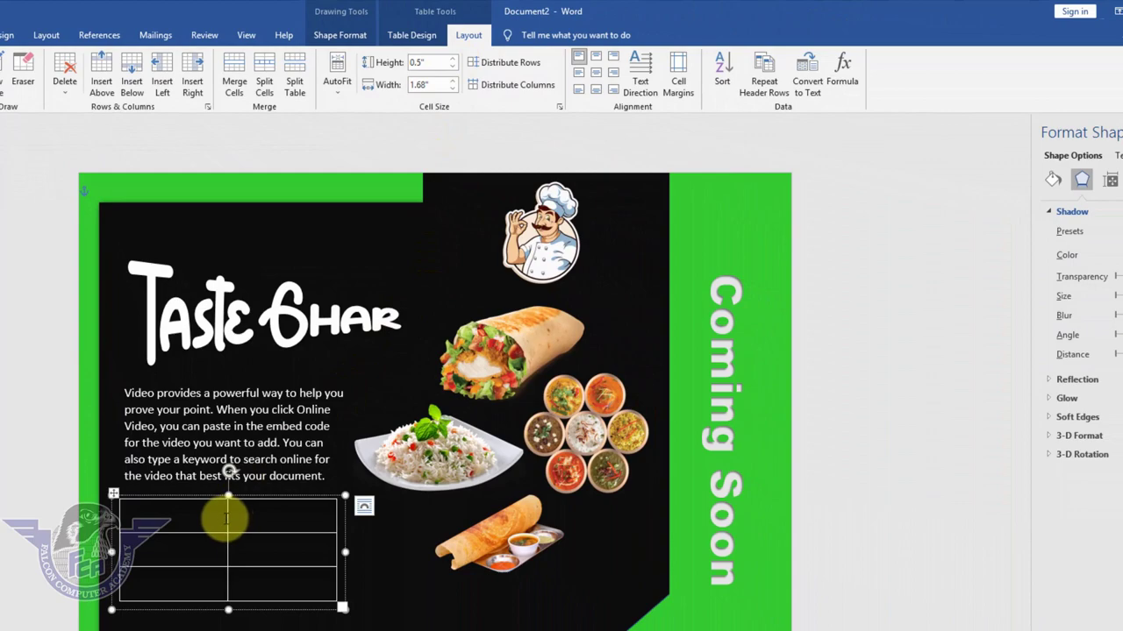
# - Narrow the left column and align all cell contents centre-left
pyautogui.moveTo(226, 516); pyautogui.dragTo(164, 530)
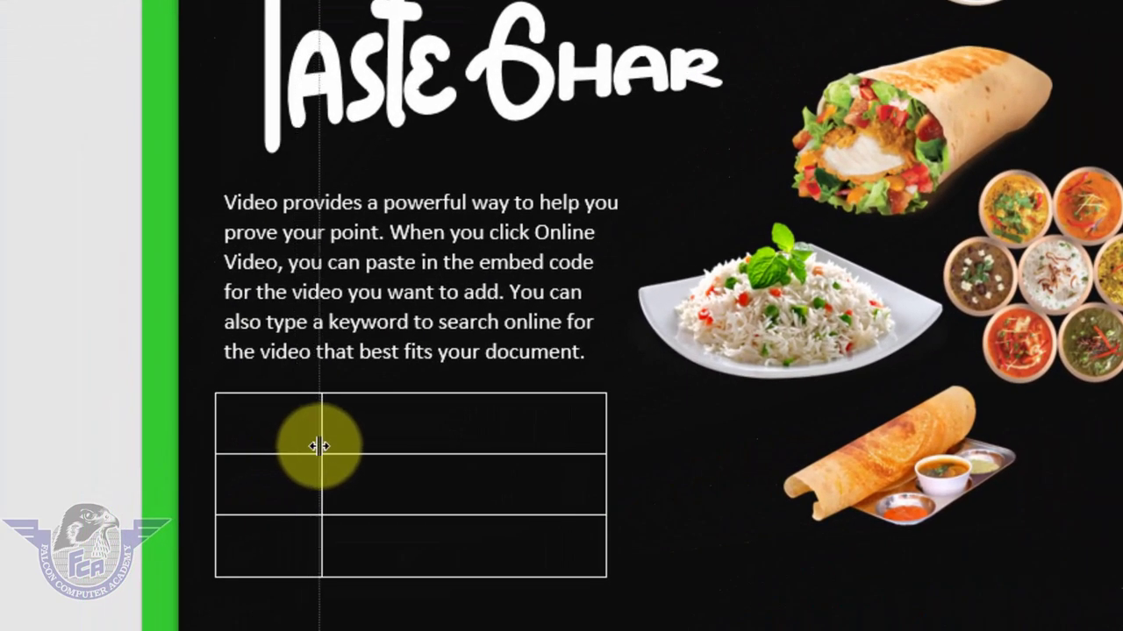
pyautogui.moveTo(281, 460); pyautogui.dragTo(307, 449)
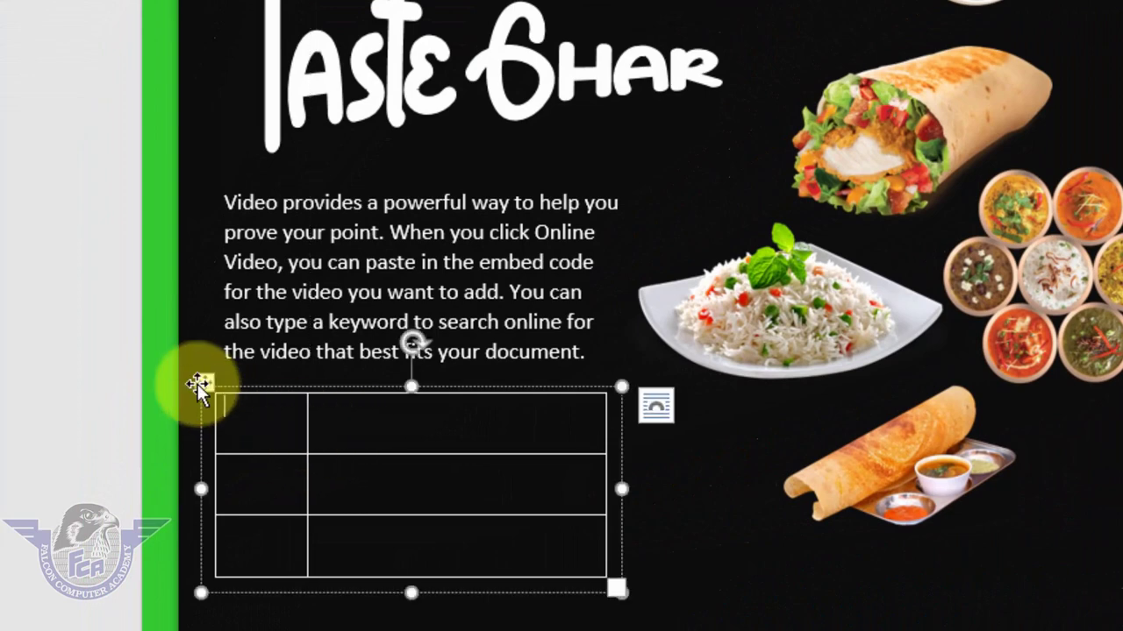
pyautogui.click(203, 383)
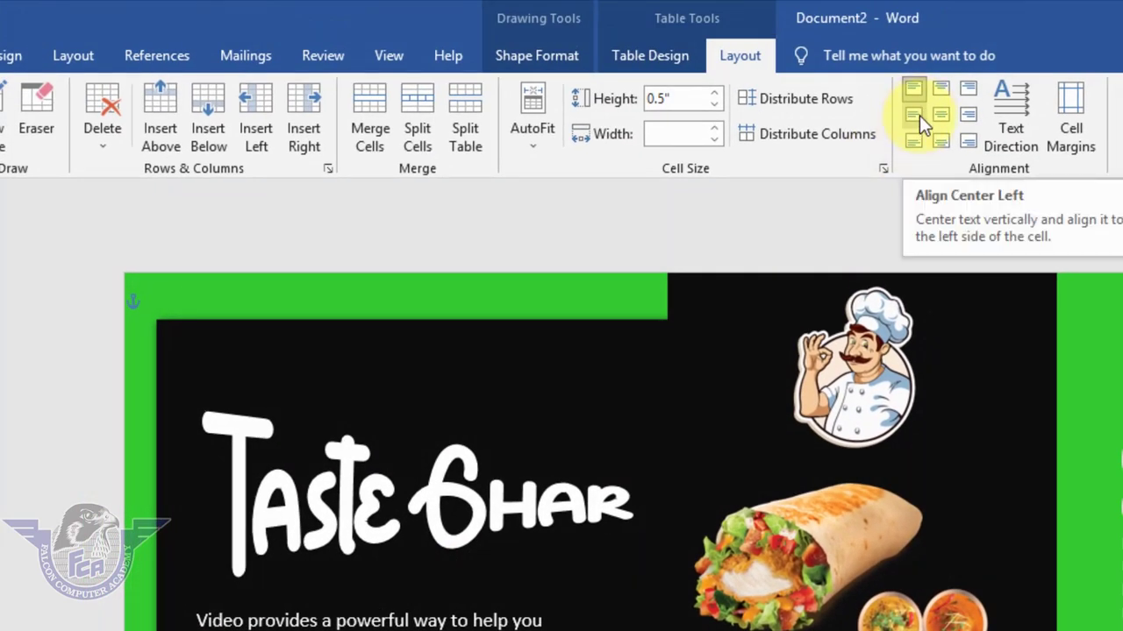
pyautogui.click(919, 115)
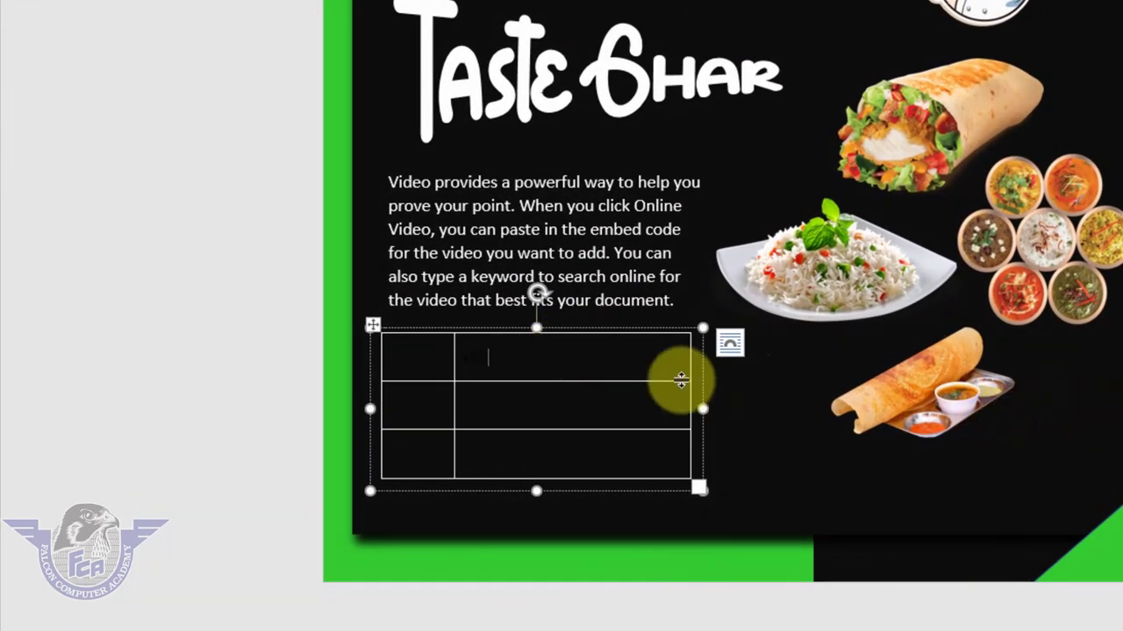
pyautogui.click(373, 327)
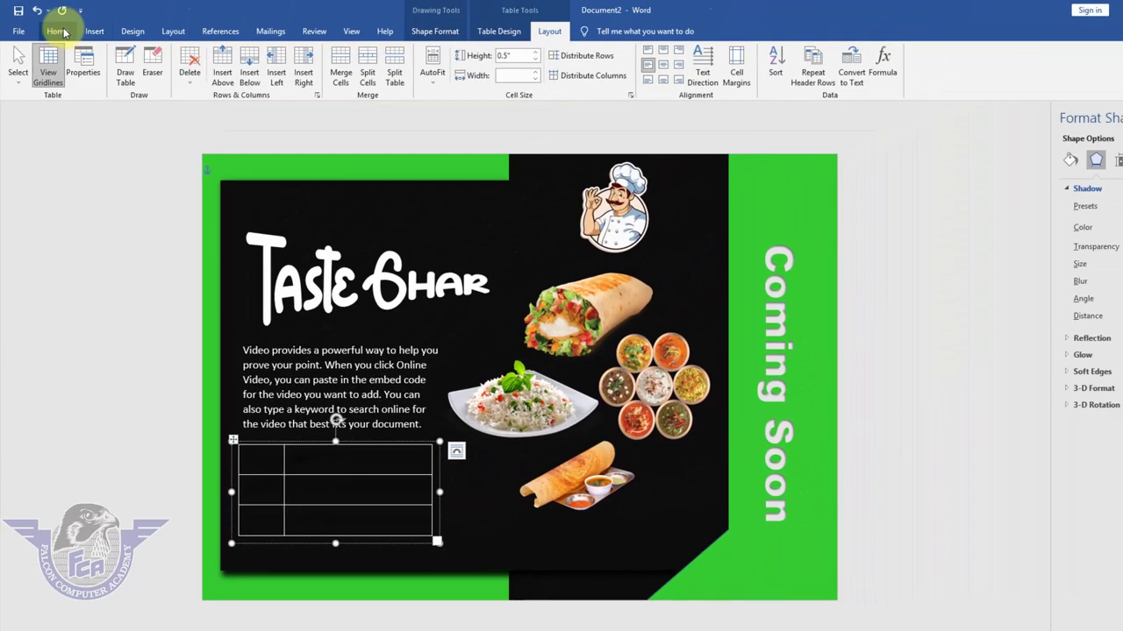
pyautogui.click(79, 42)
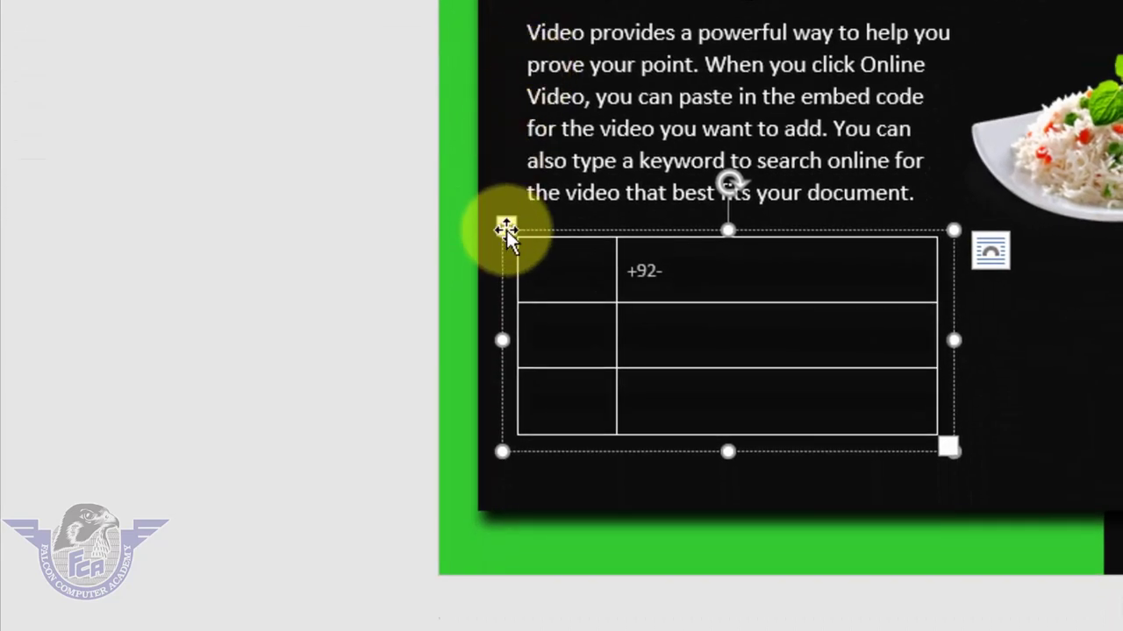
# - Fill the right column with the restaurant's phone number, e-mail address and website, then deselect the table
pyautogui.click(506, 228)
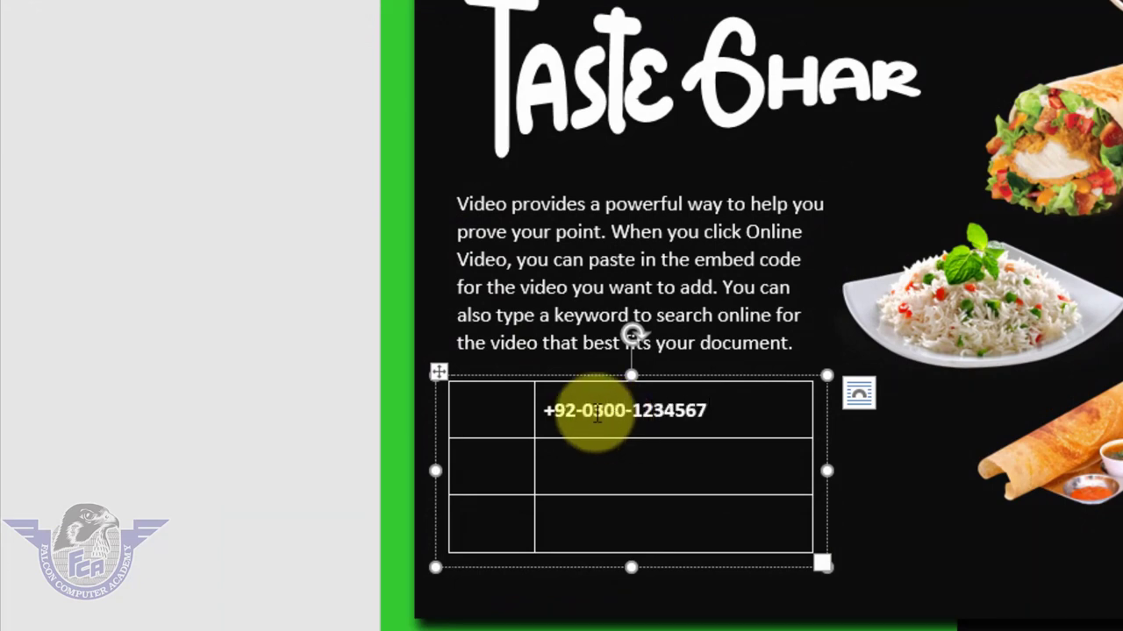
pyautogui.click(601, 468)
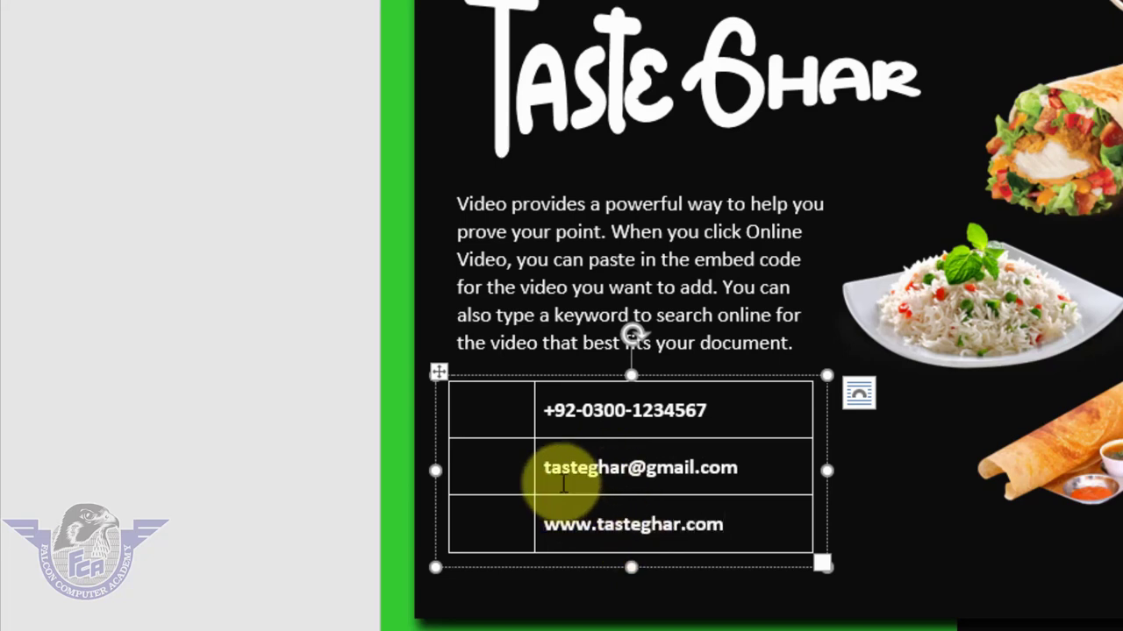
pyautogui.click(516, 412)
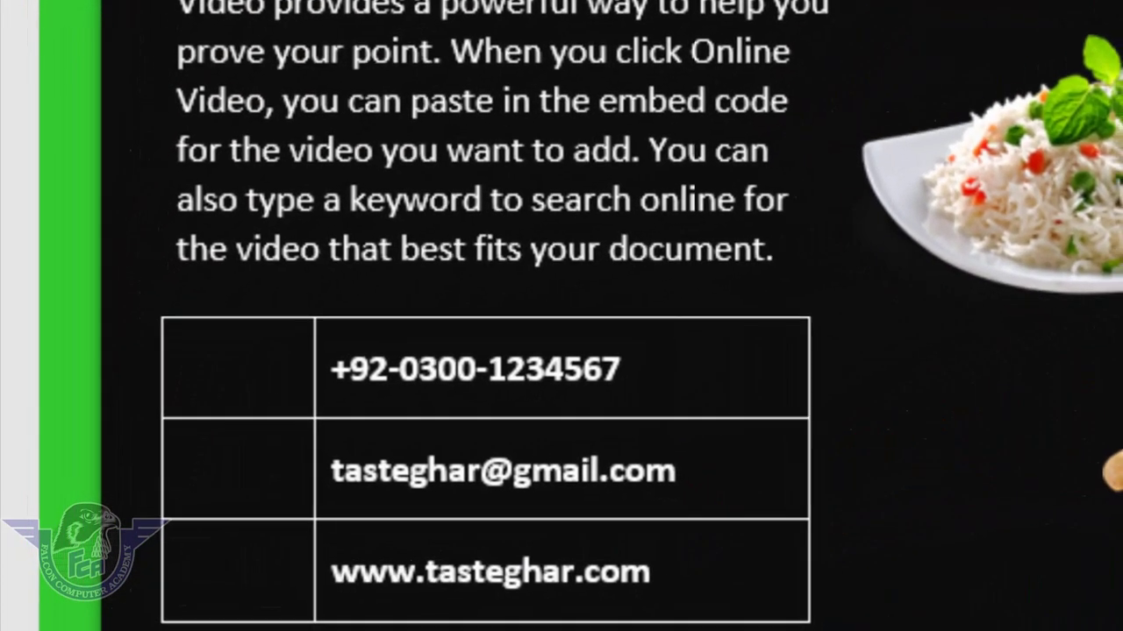
pyautogui.click(176, 364)
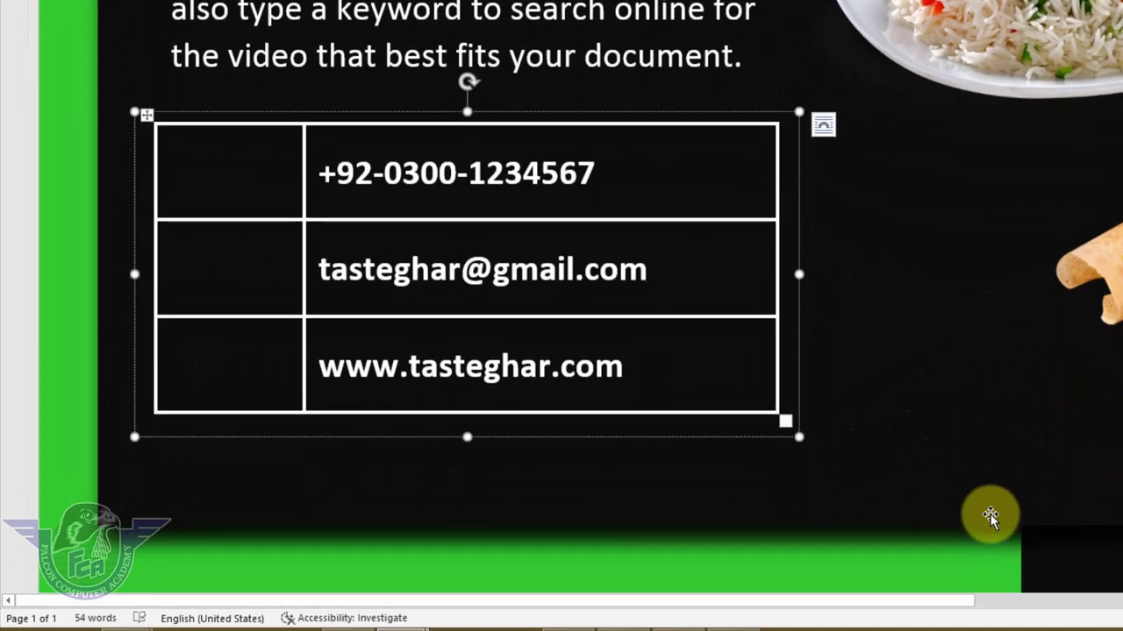
pyautogui.click(587, 13)
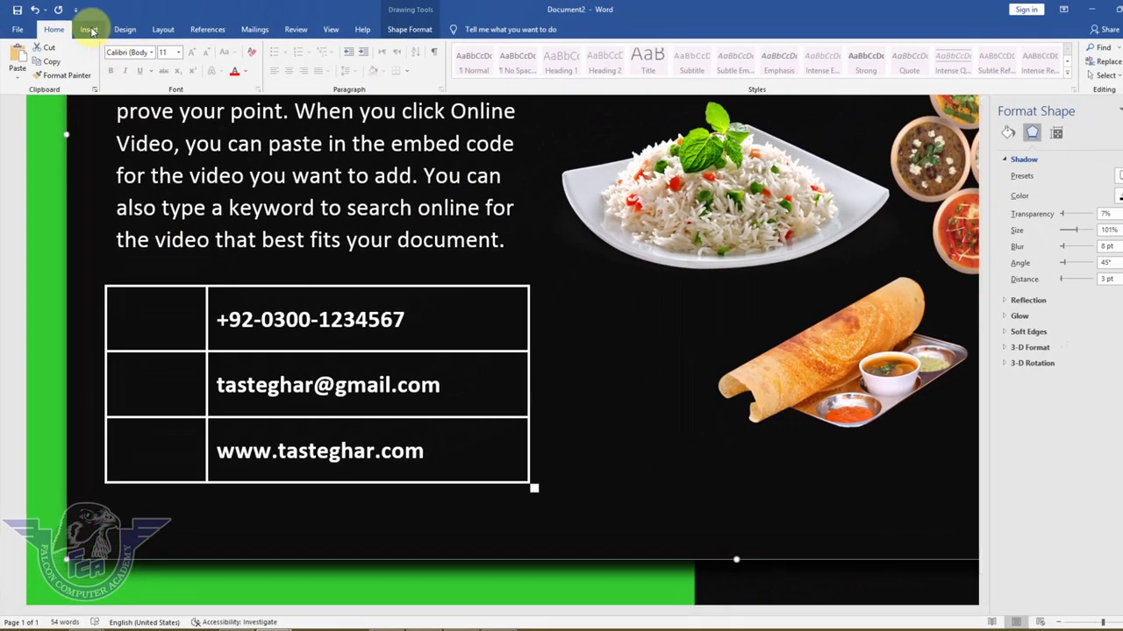
# - Insert the phone icon picture anyrgb.com (22) from the Restorant Images folder
pyautogui.click(93, 2)
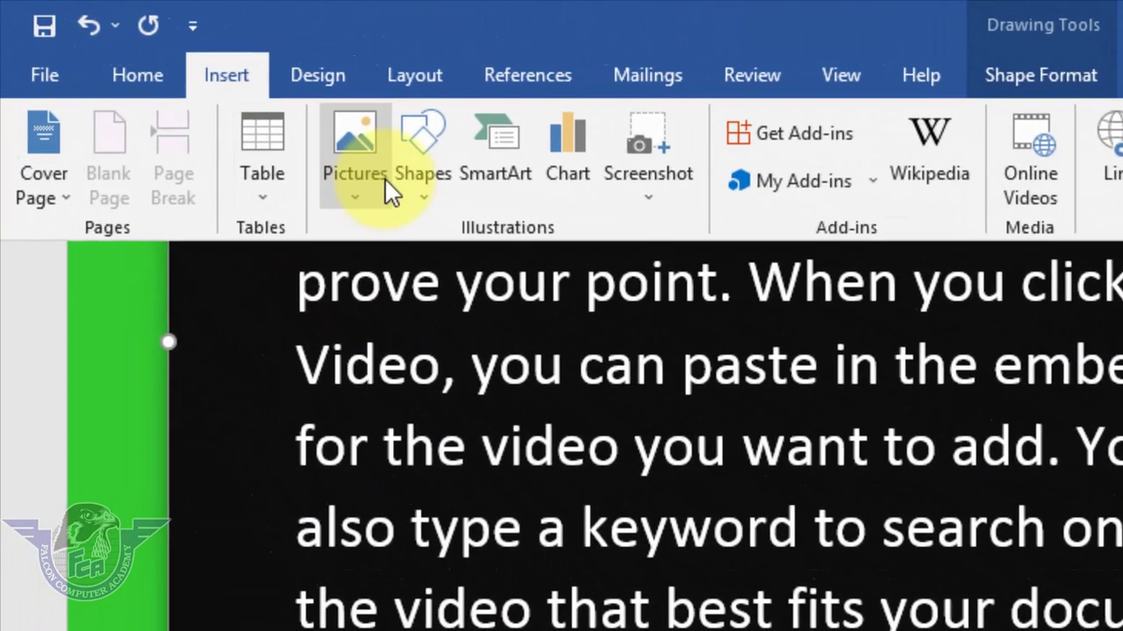
pyautogui.click(359, 140)
pyautogui.click(430, 267)
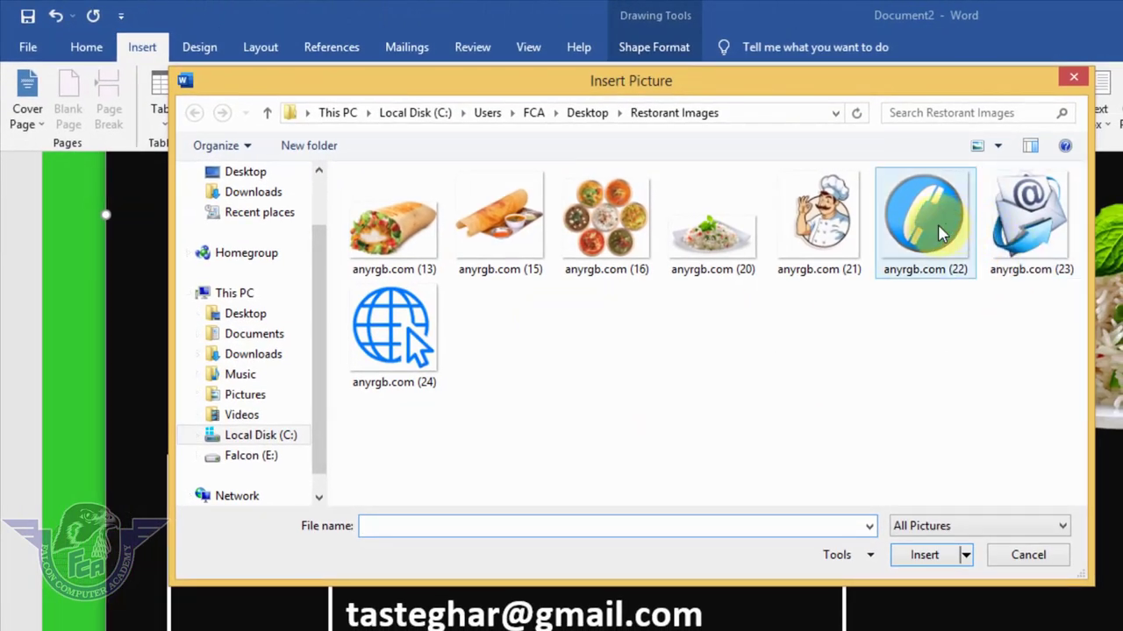
pyautogui.click(937, 232)
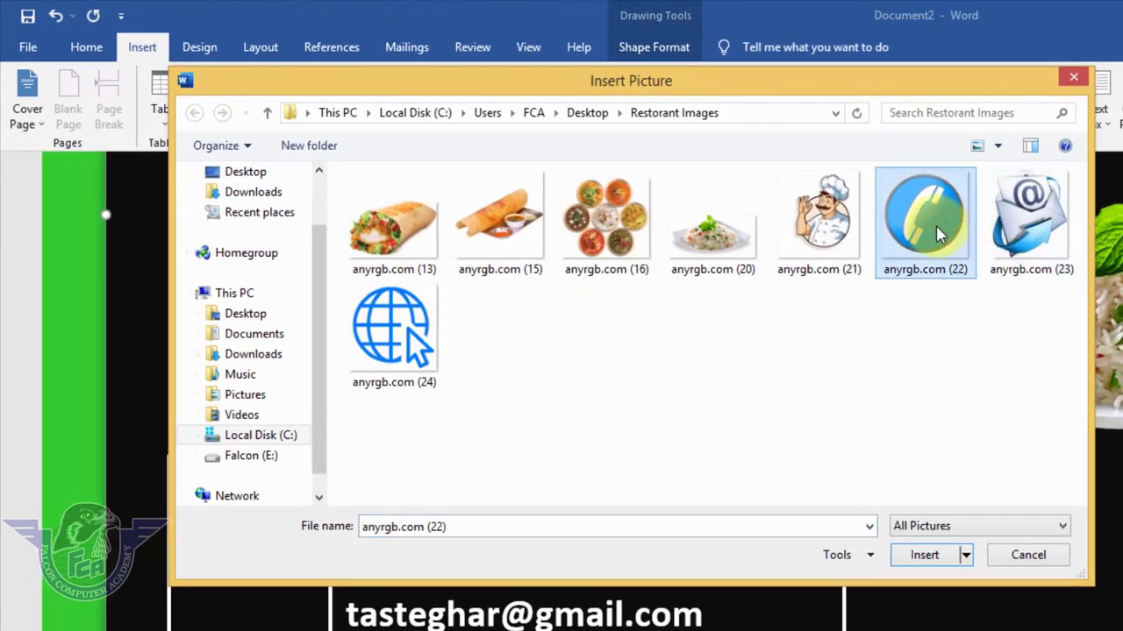
pyautogui.click(925, 557)
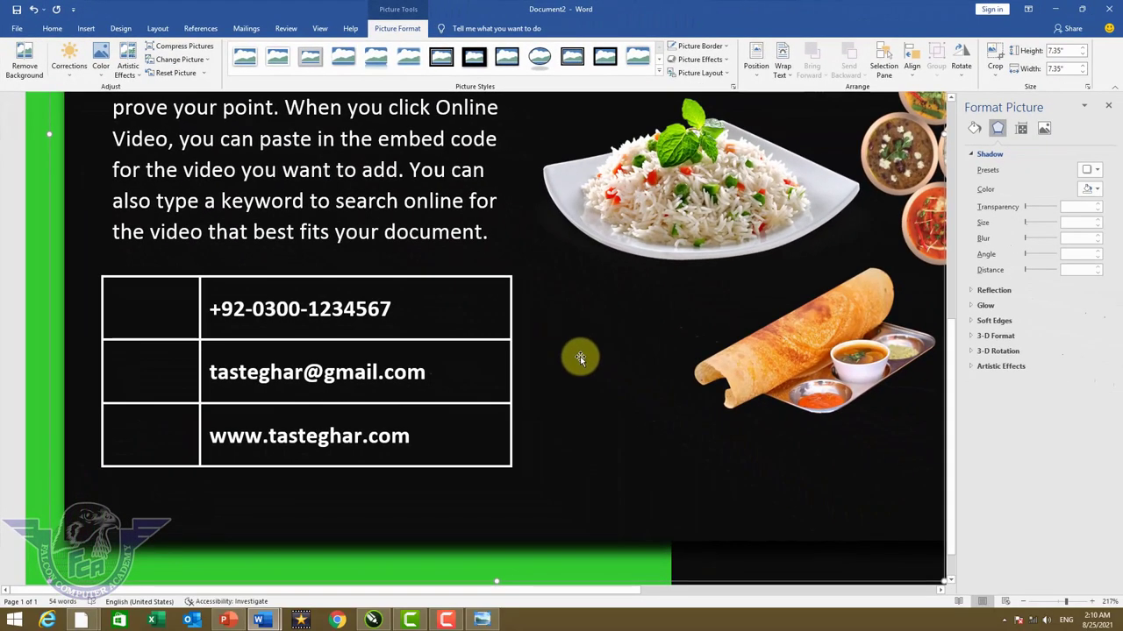
# - Set the phone picture's text wrapping to In Front of Text
pyautogui.scroll(-2, 1022, 606)
pyautogui.scroll(-2, 1022, 606)
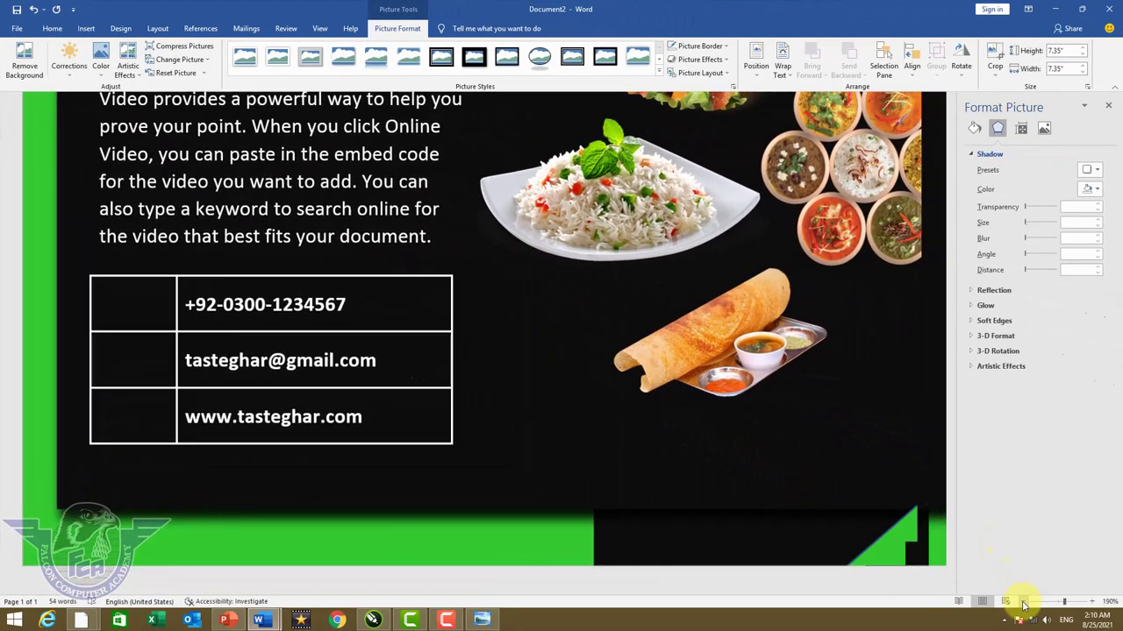
pyautogui.scroll(-3, 1021, 605)
pyautogui.scroll(-2, 1022, 605)
pyautogui.scroll(-1, 1022, 605)
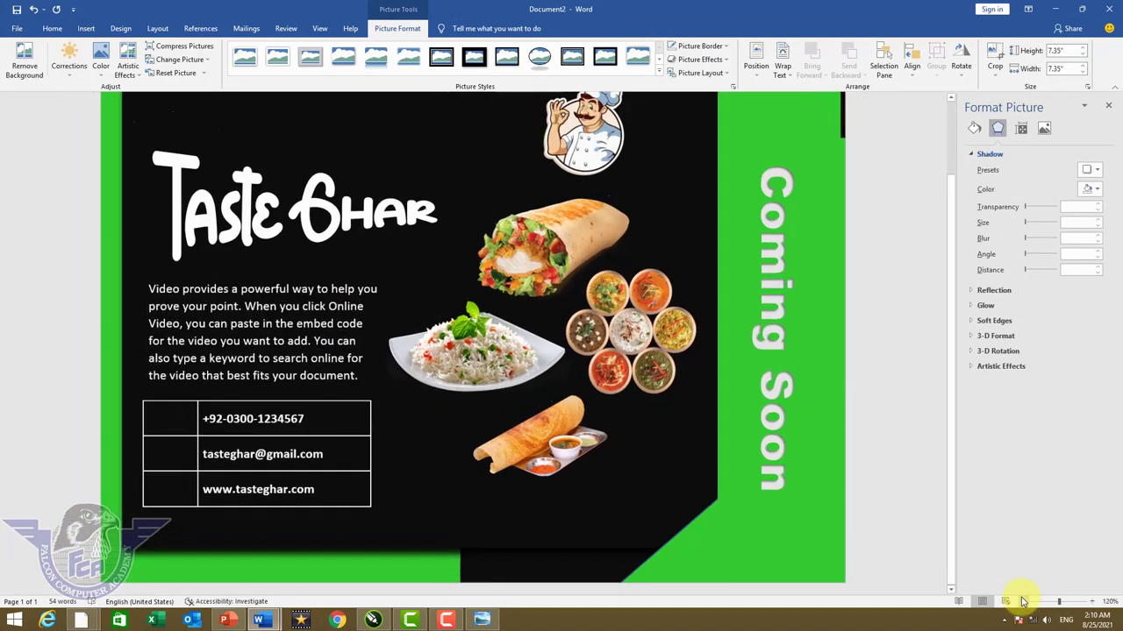
pyautogui.scroll(-1, 1021, 602)
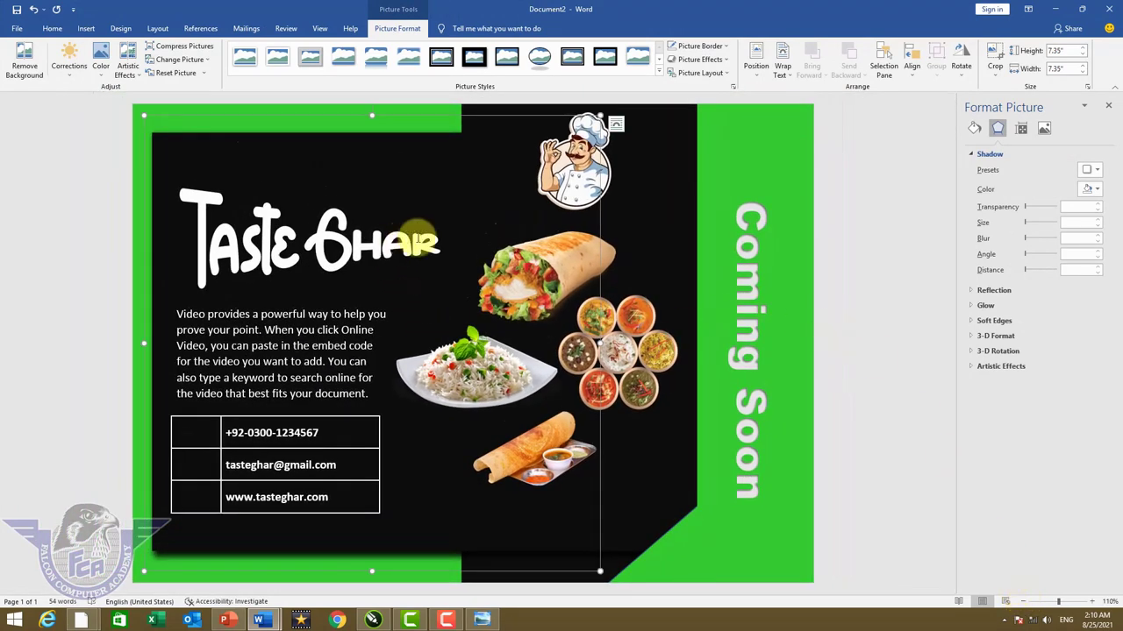
pyautogui.click(780, 271)
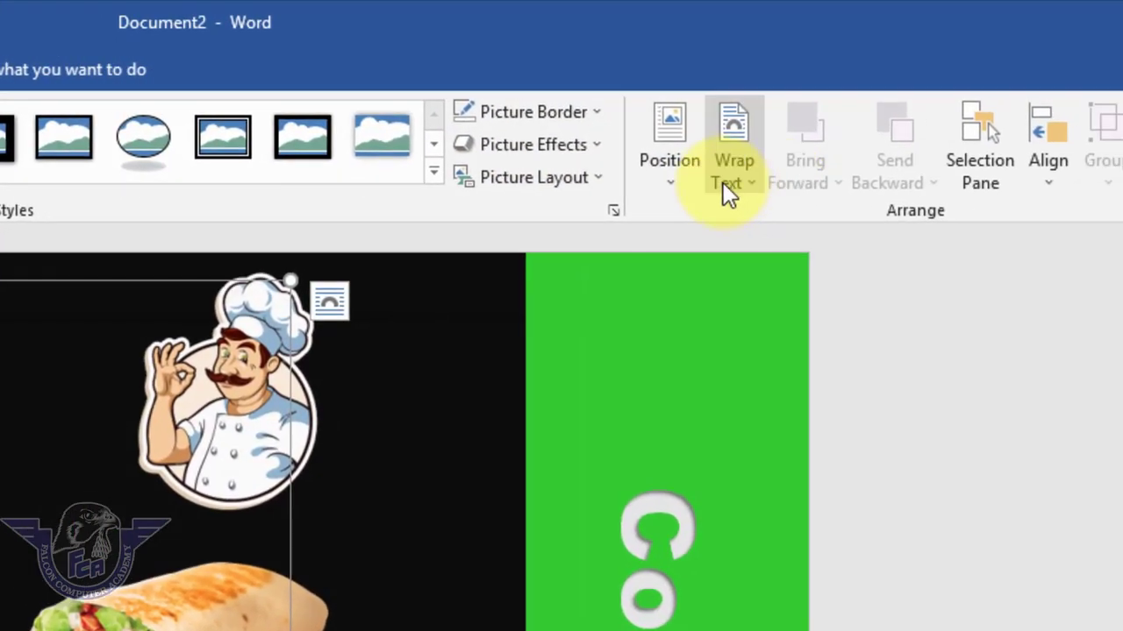
pyautogui.click(750, 189)
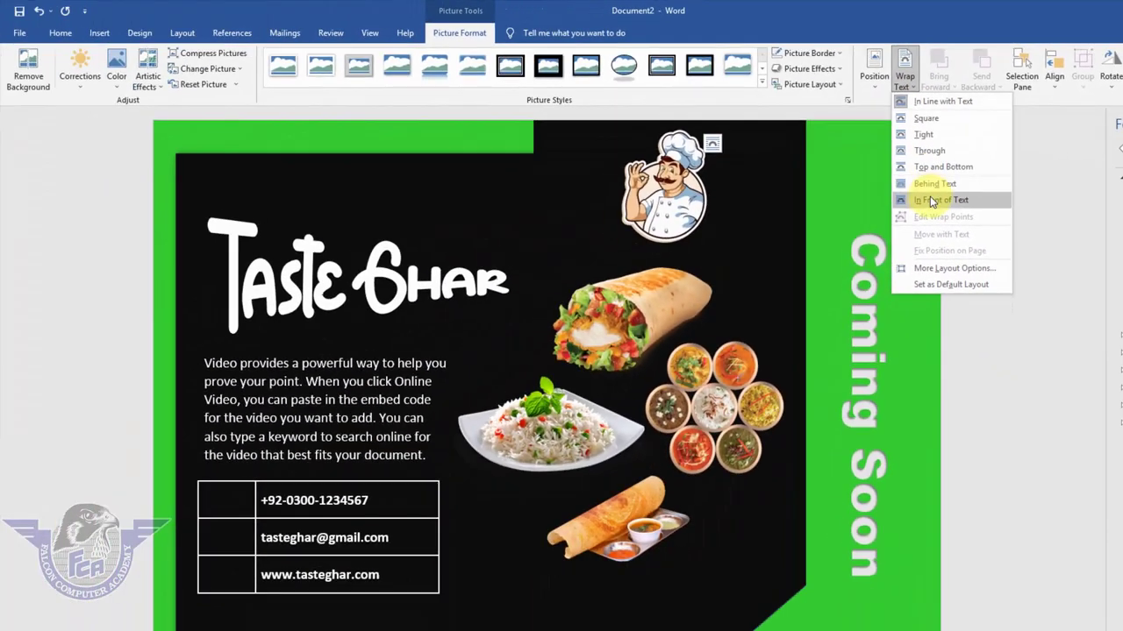
pyautogui.click(932, 200)
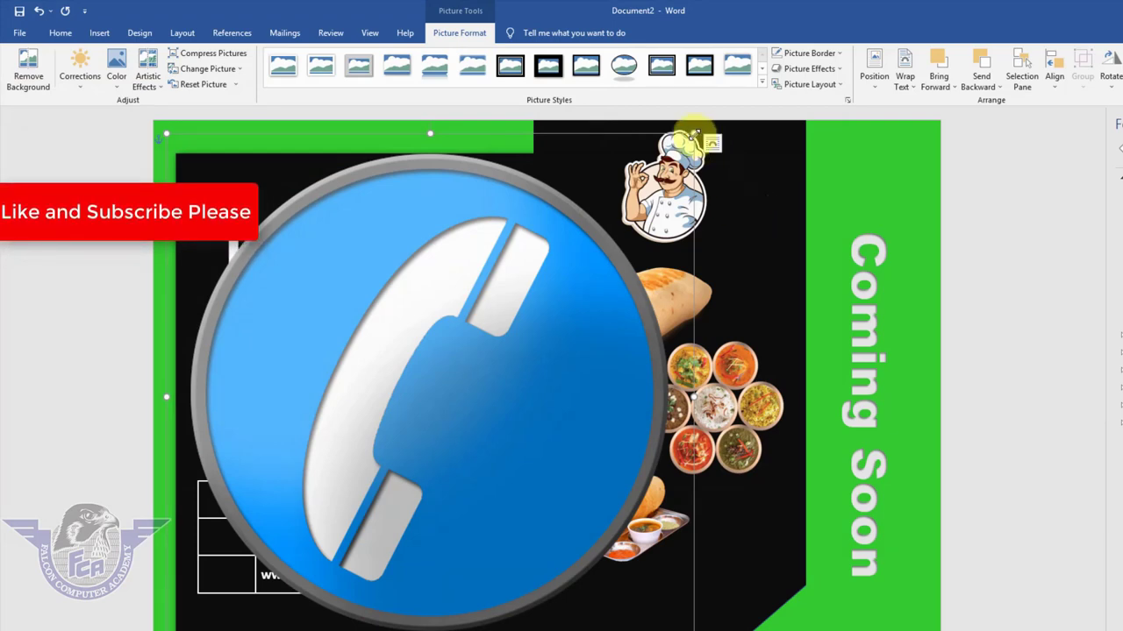
# - Shrink the phone icon and fit it into the first-row cell beside the phone number
pyautogui.moveTo(682, 138); pyautogui.dragTo(328, 513)
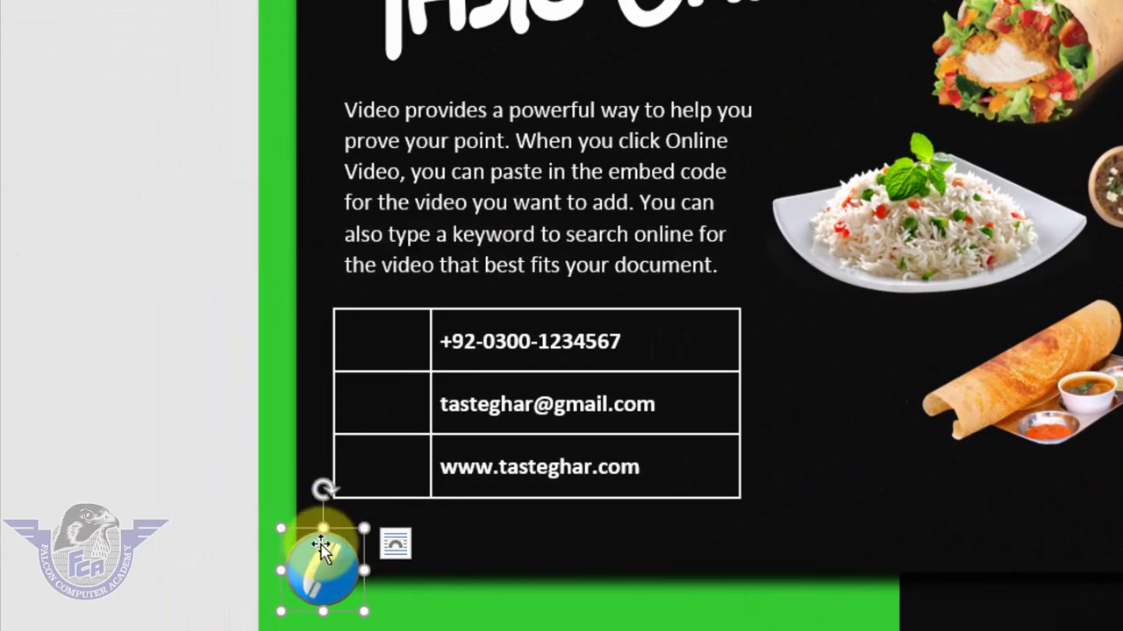
pyautogui.moveTo(323, 535); pyautogui.dragTo(365, 330)
pyautogui.moveTo(413, 396)
pyautogui.mouseDown()
pyautogui.moveTo(374, 356)
pyautogui.moveTo(386, 346)
pyautogui.mouseUp()
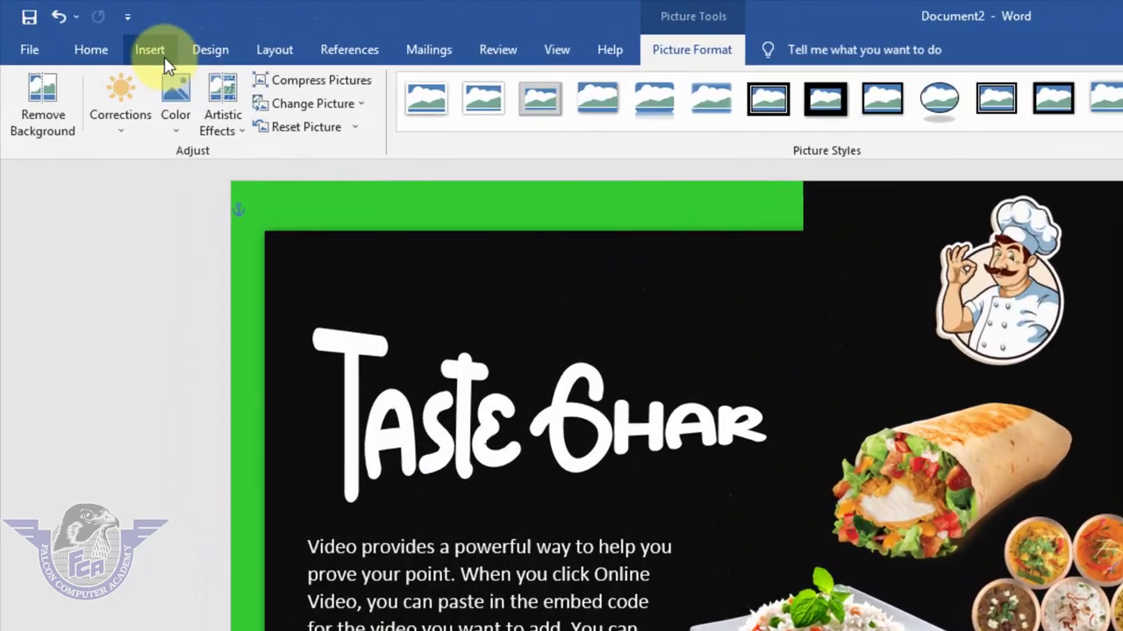
# - Insert the envelope e-mail icon picture anyrgb.com (23) from this device
pyautogui.click(225, 77)
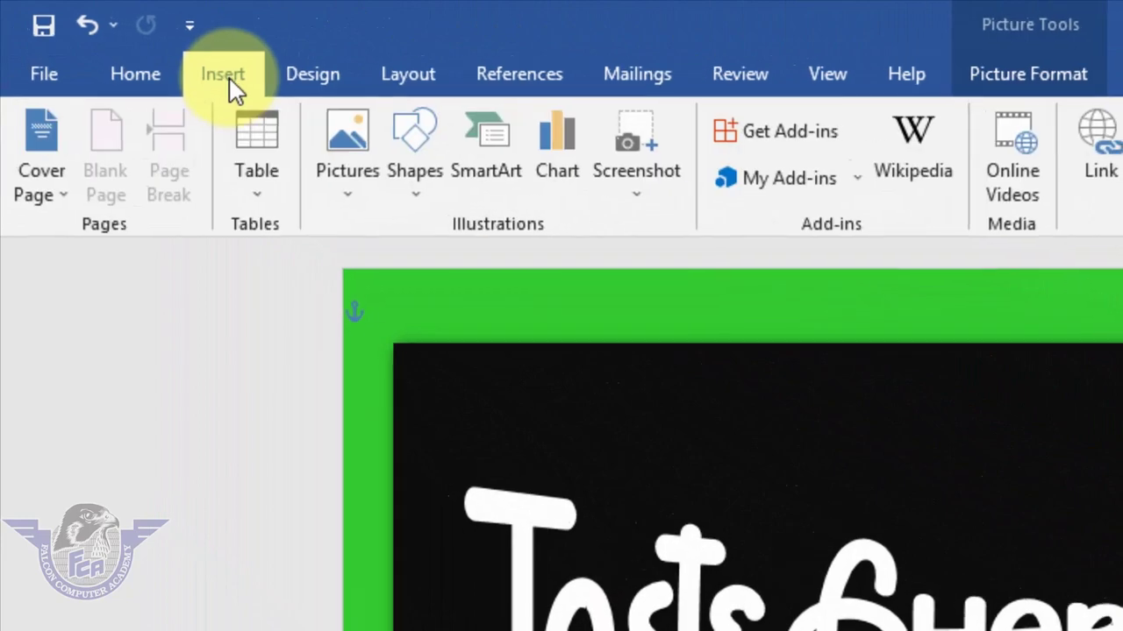
pyautogui.click(338, 198)
pyautogui.click(428, 274)
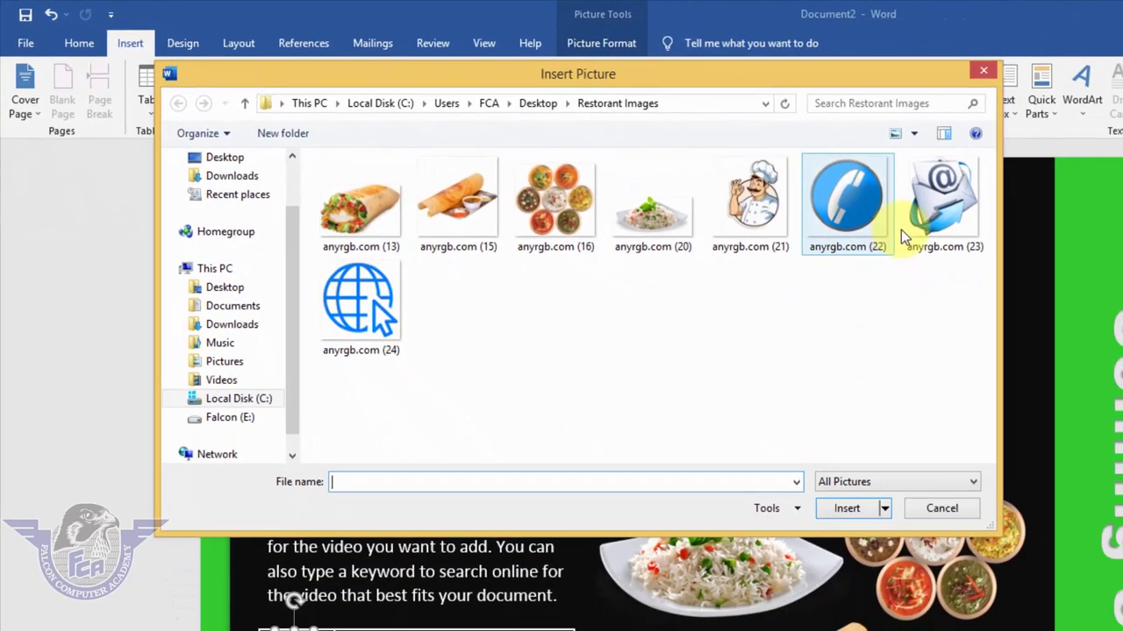
pyautogui.click(930, 210)
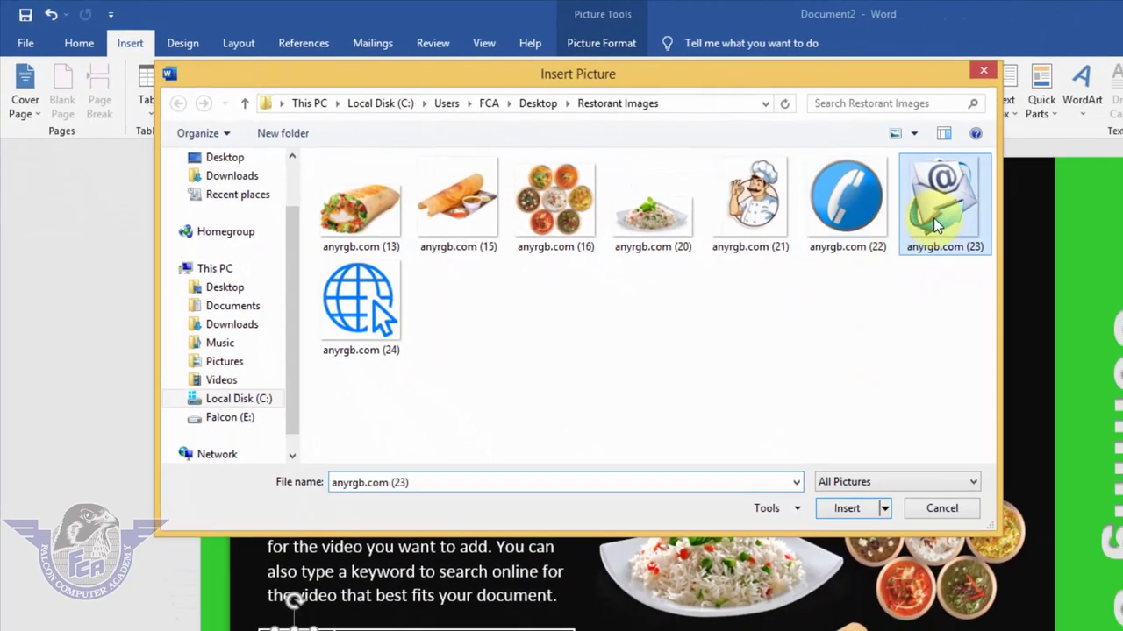
pyautogui.click(853, 508)
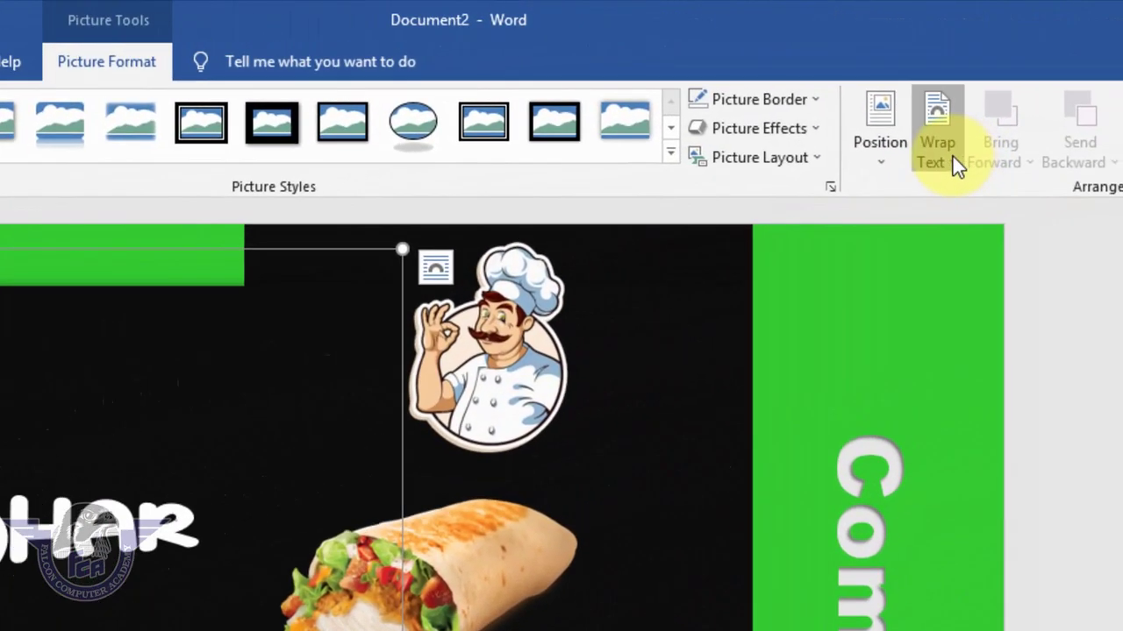
# - Float the envelope in front of text and shrink it into the e-mail row's cell
pyautogui.click(949, 153)
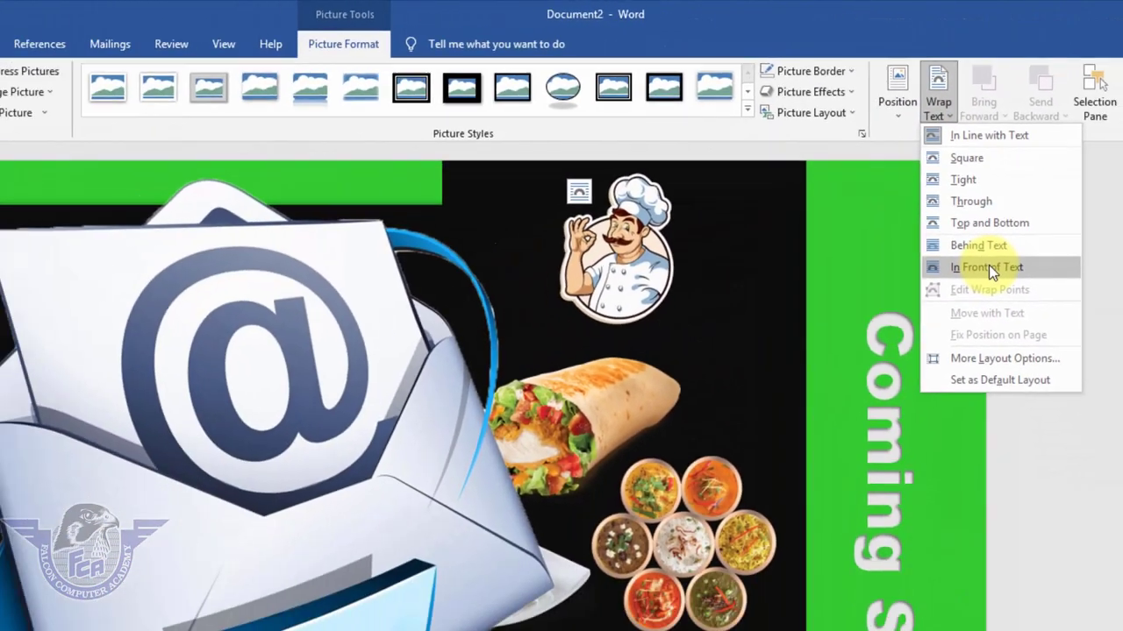
pyautogui.click(1009, 372)
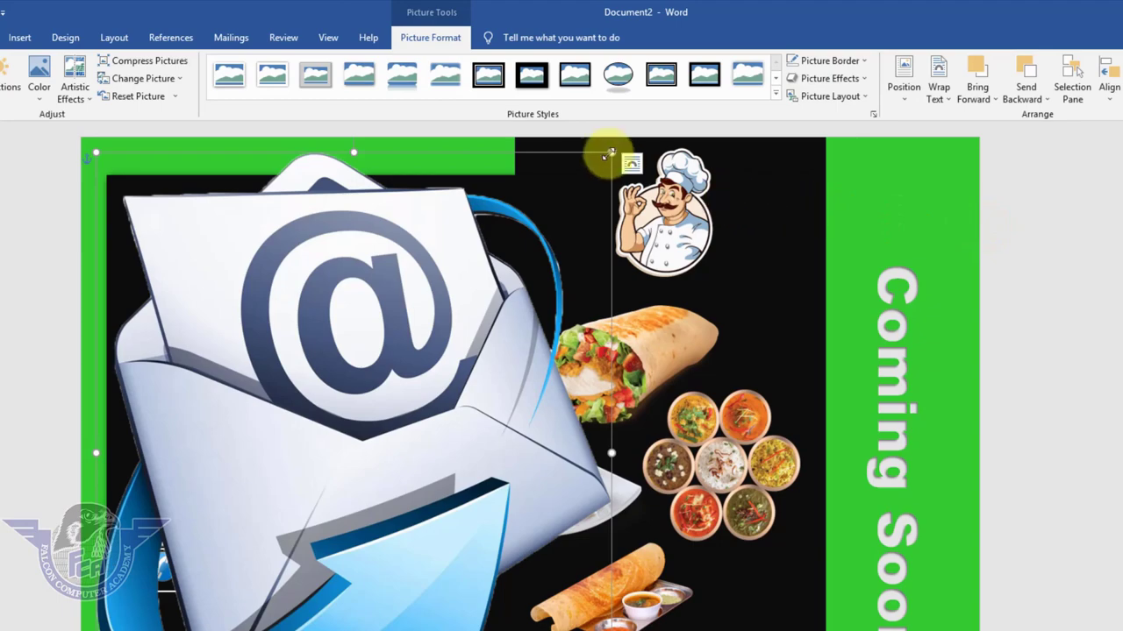
pyautogui.moveTo(609, 153)
pyautogui.mouseDown()
pyautogui.moveTo(332, 437)
pyautogui.moveTo(406, 281)
pyautogui.mouseUp()
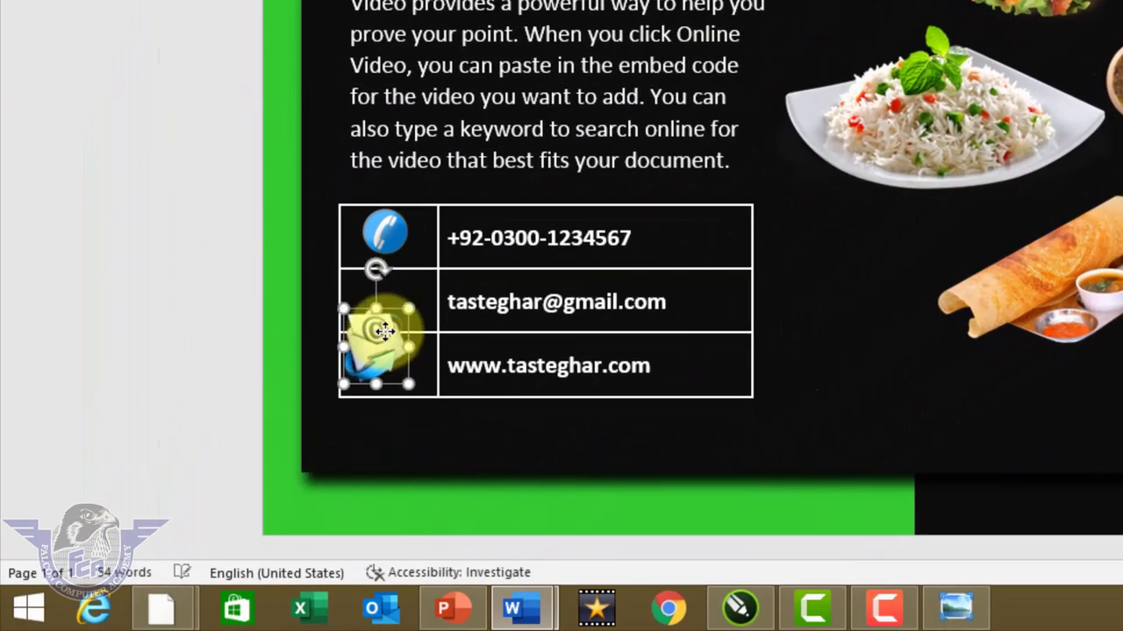
pyautogui.moveTo(425, 356); pyautogui.dragTo(400, 327)
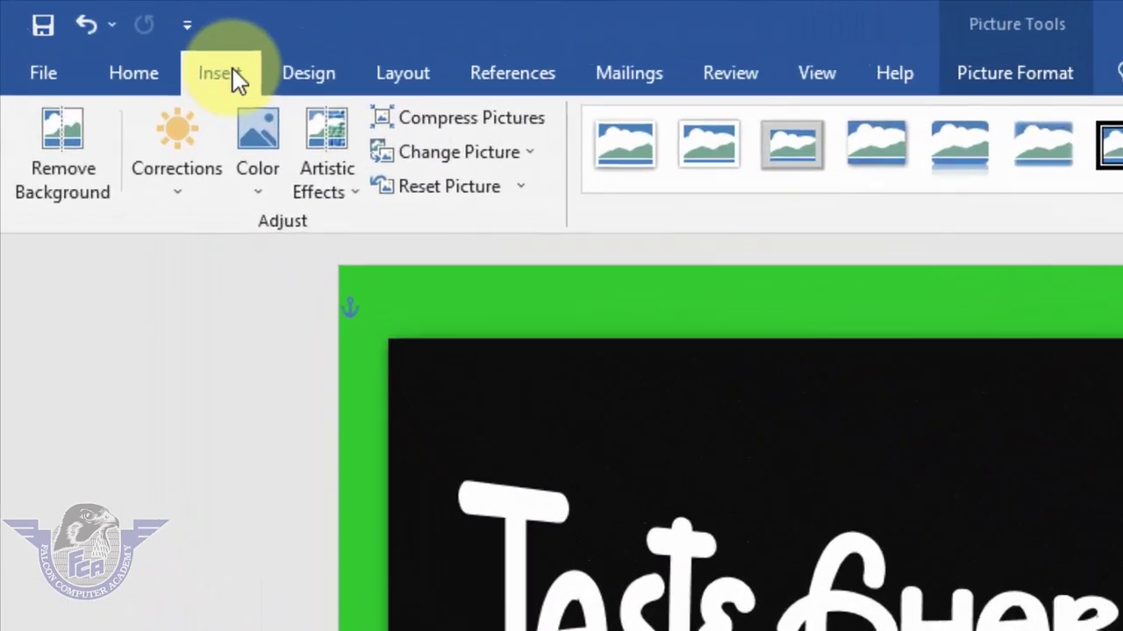
# - Insert the blue globe icon picture anyrgb.com (24) from this device
pyautogui.click(230, 73)
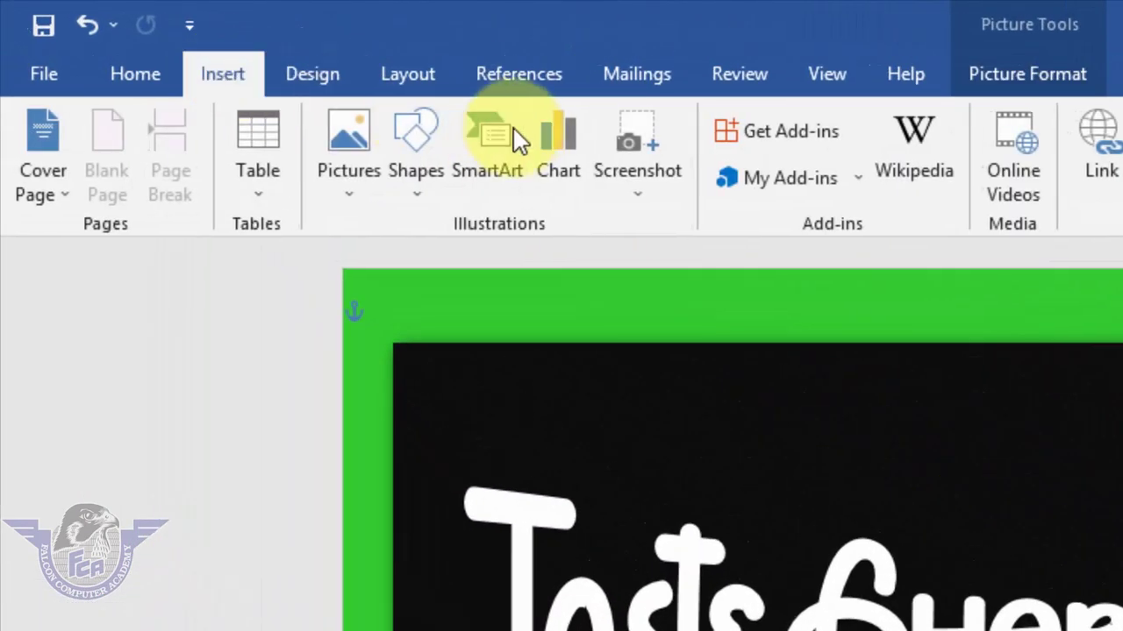
pyautogui.click(364, 145)
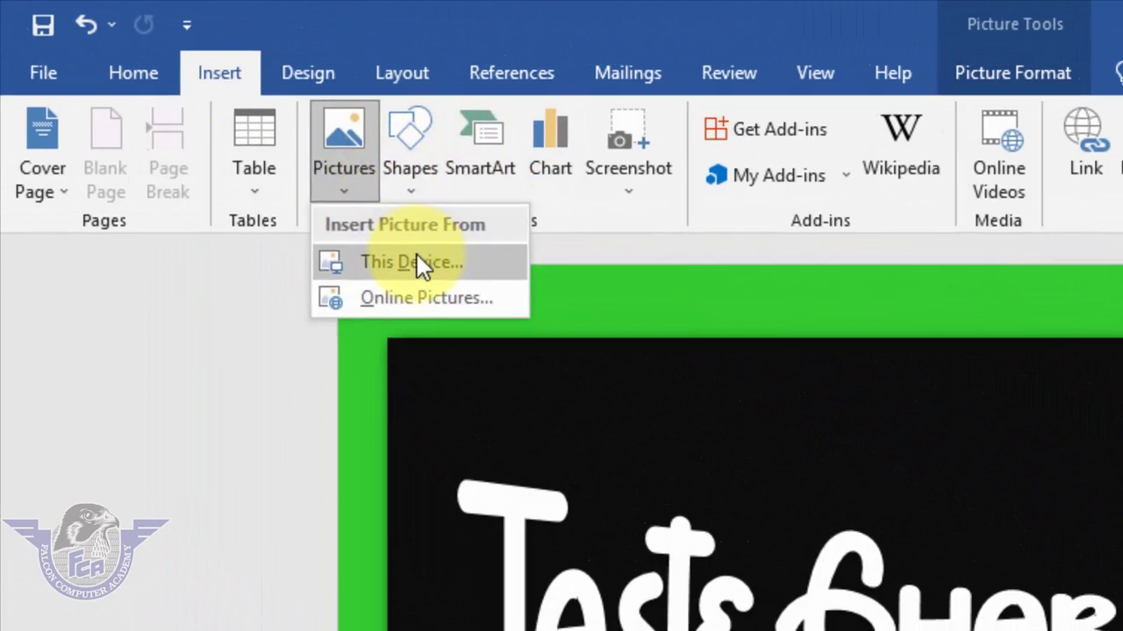
pyautogui.click(418, 263)
pyautogui.click(384, 317)
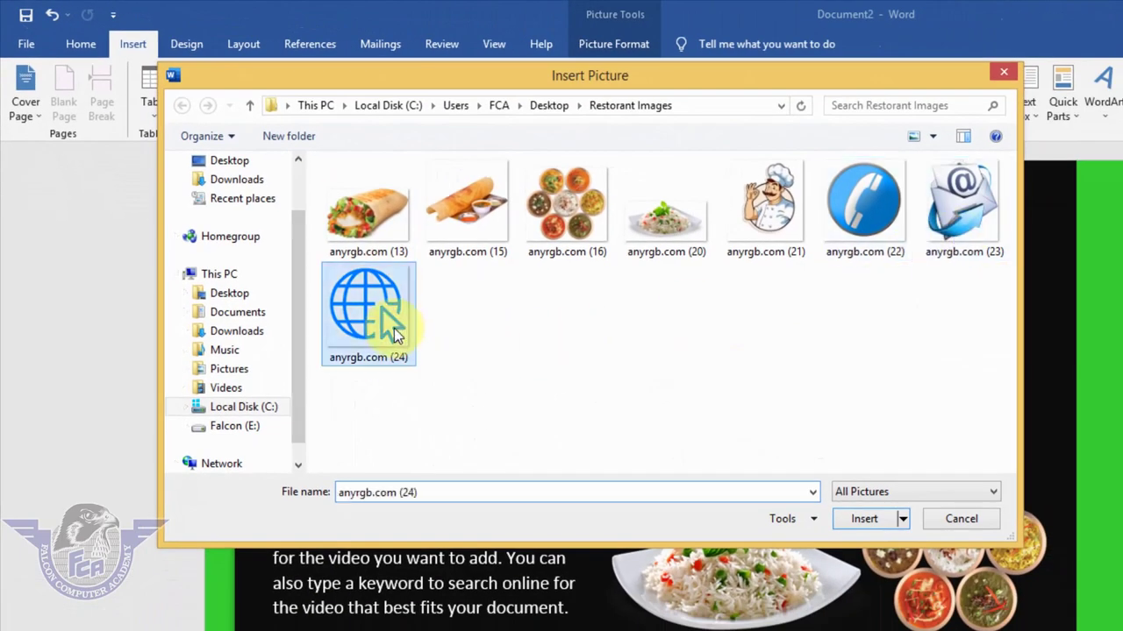
pyautogui.click(863, 519)
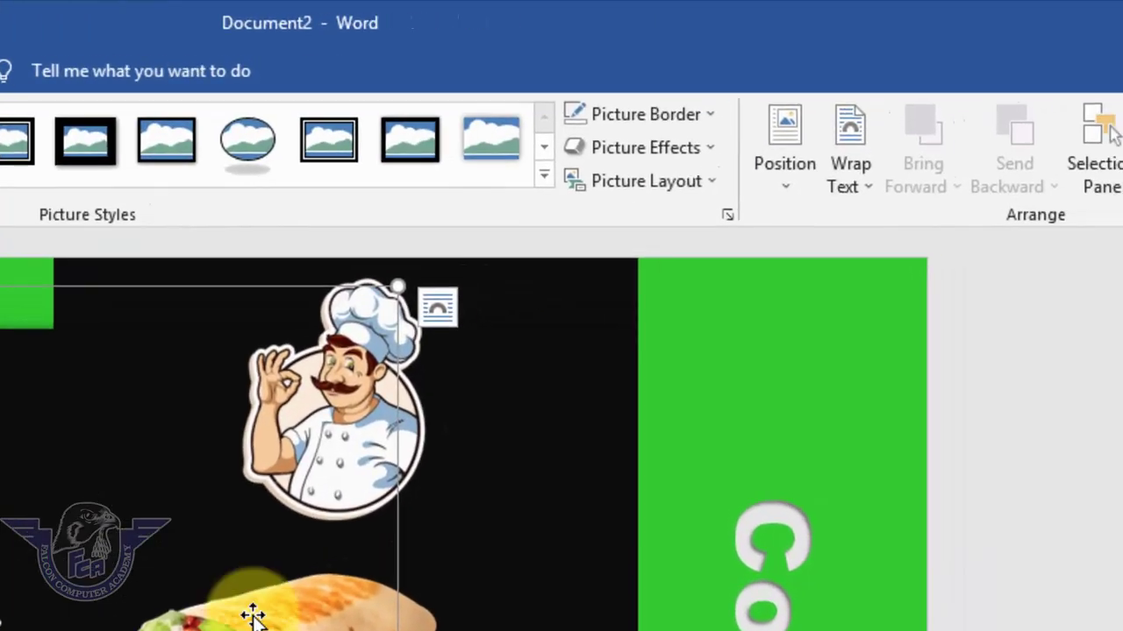
# - Float the globe in front of text and shrink it into the website row's empty cell
pyautogui.click(823, 172)
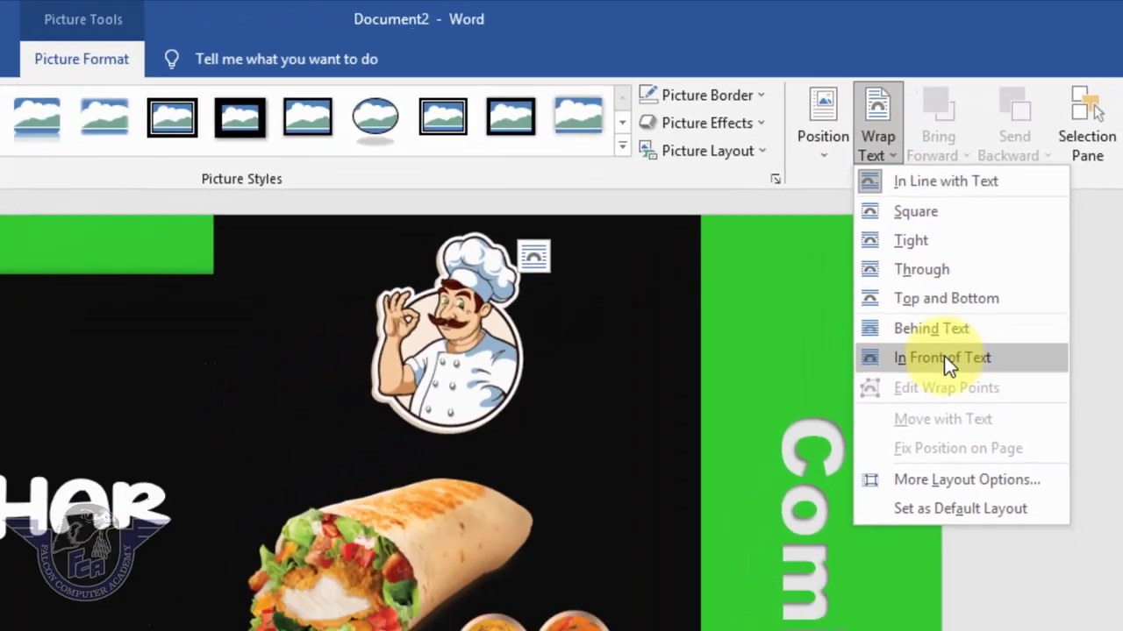
pyautogui.click(899, 443)
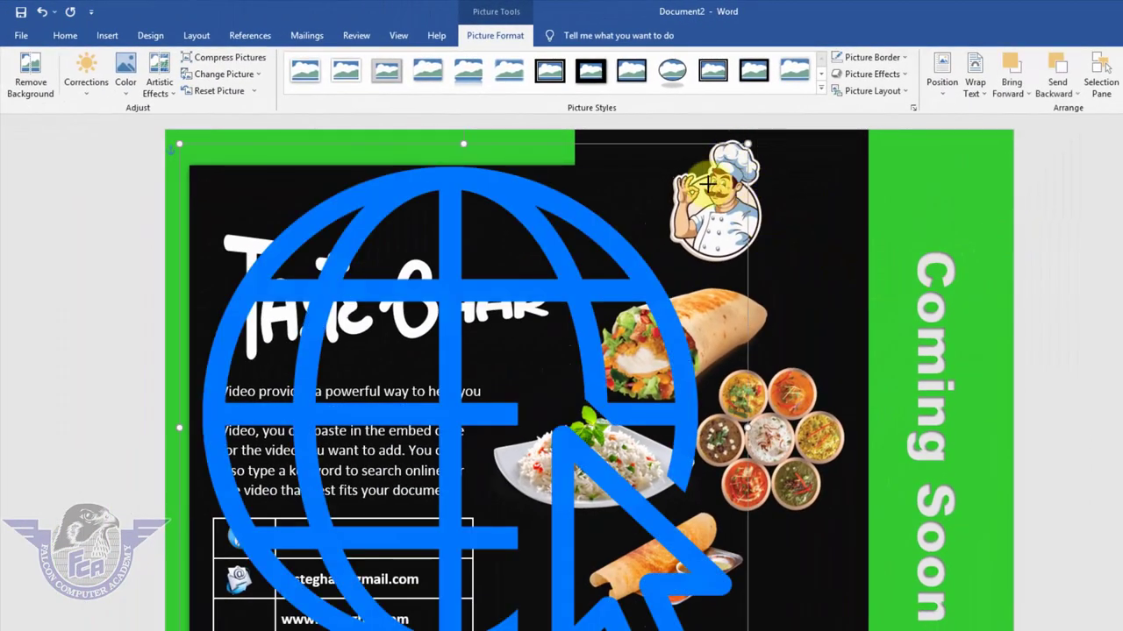
pyautogui.moveTo(747, 143); pyautogui.dragTo(413, 479)
pyautogui.moveTo(351, 559); pyautogui.dragTo(337, 491)
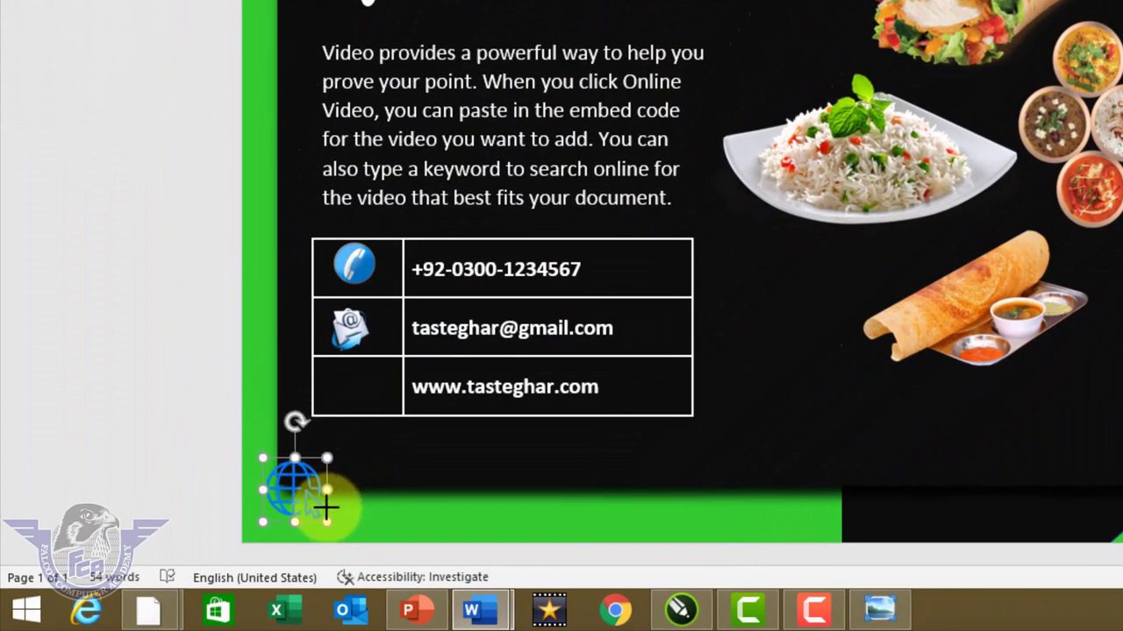
pyautogui.moveTo(289, 487)
pyautogui.mouseDown()
pyautogui.moveTo(330, 400)
pyautogui.moveTo(343, 396)
pyautogui.mouseUp()
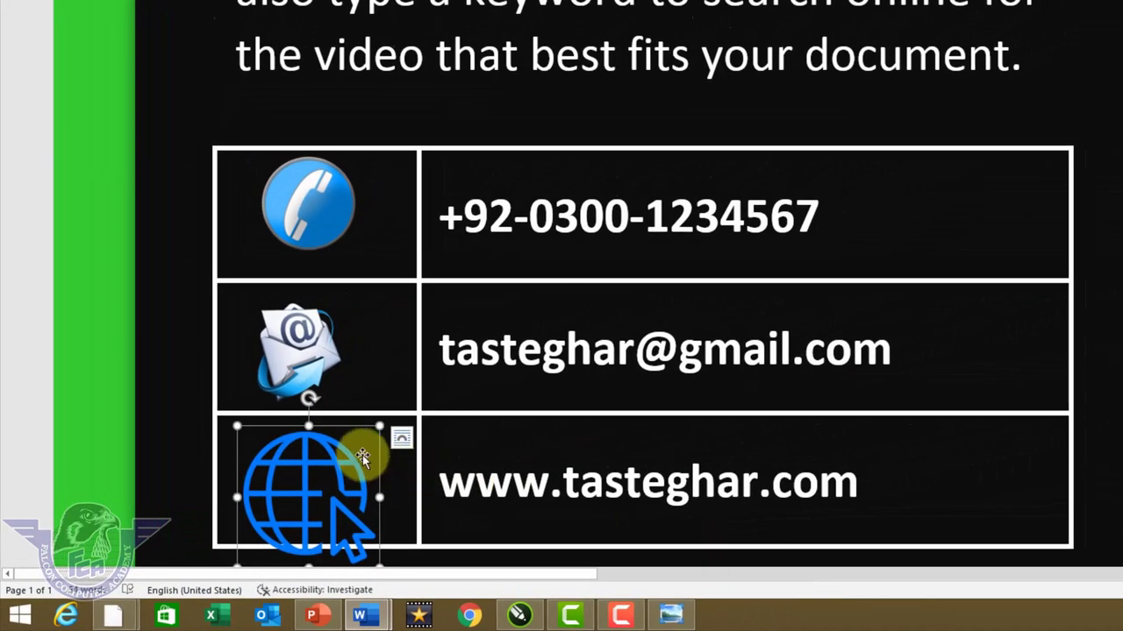
# - Shrink the globe icon, then align the phone, envelope and globe icons into one neat column
pyautogui.moveTo(376, 421); pyautogui.dragTo(318, 471)
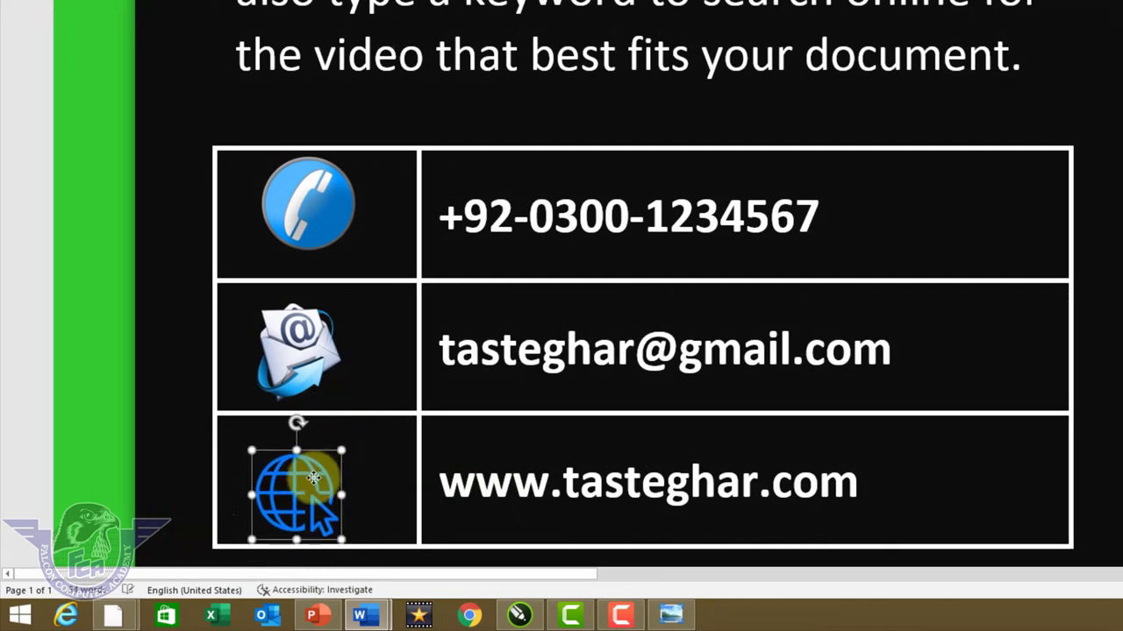
pyautogui.click(305, 368)
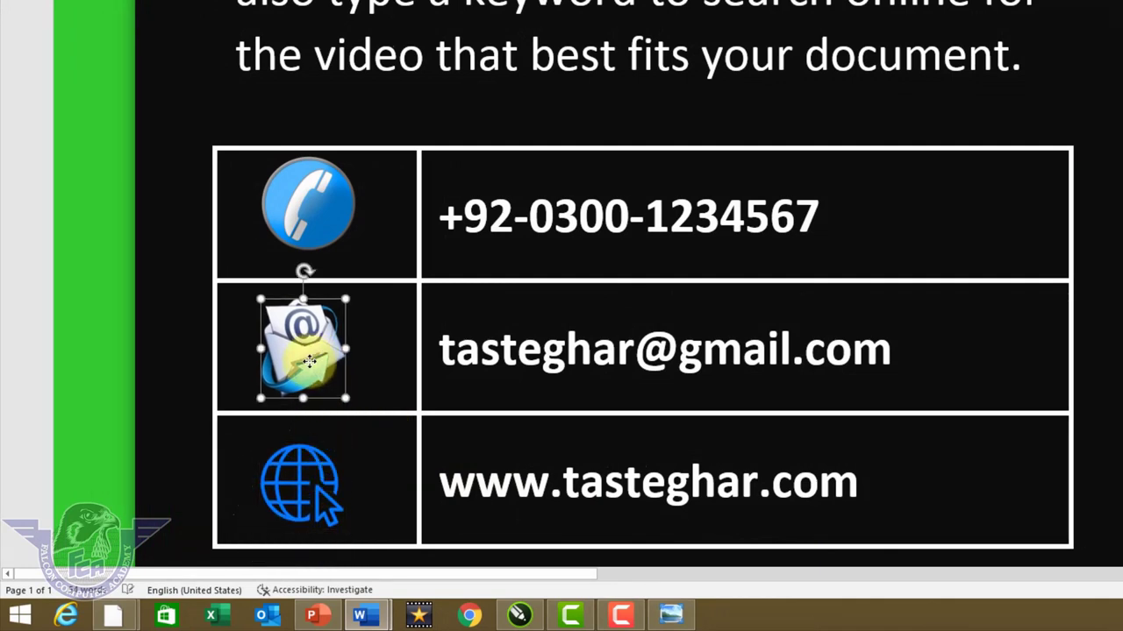
pyautogui.click(321, 221)
pyautogui.moveTo(322, 221); pyautogui.dragTo(322, 239)
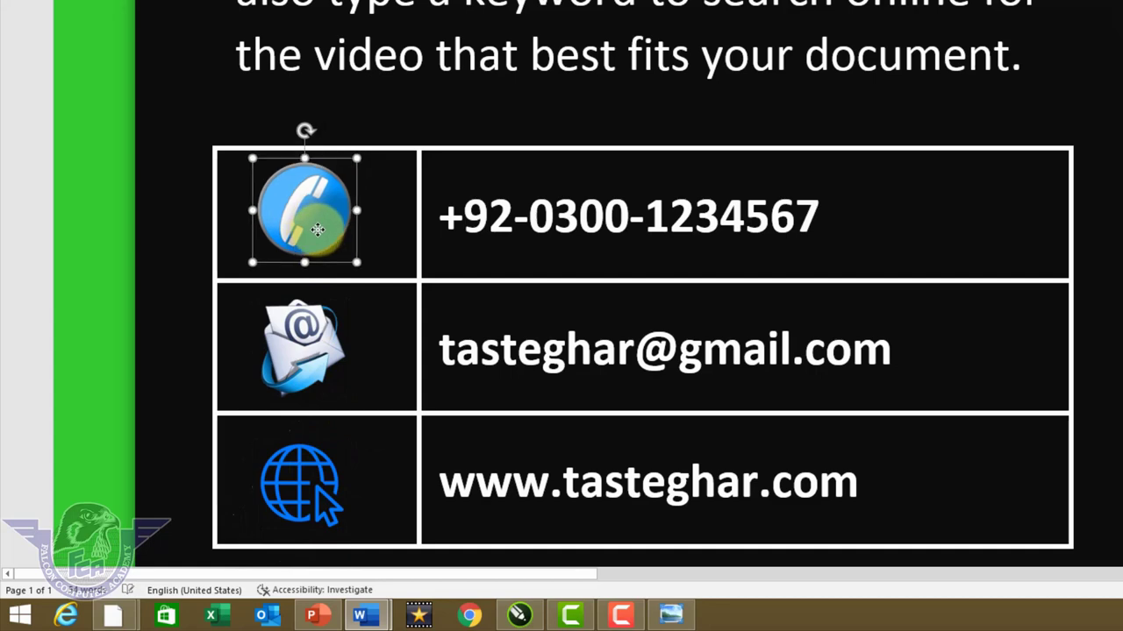
pyautogui.keyDown('shift'); pyautogui.click(307, 342); pyautogui.keyUp('shift')
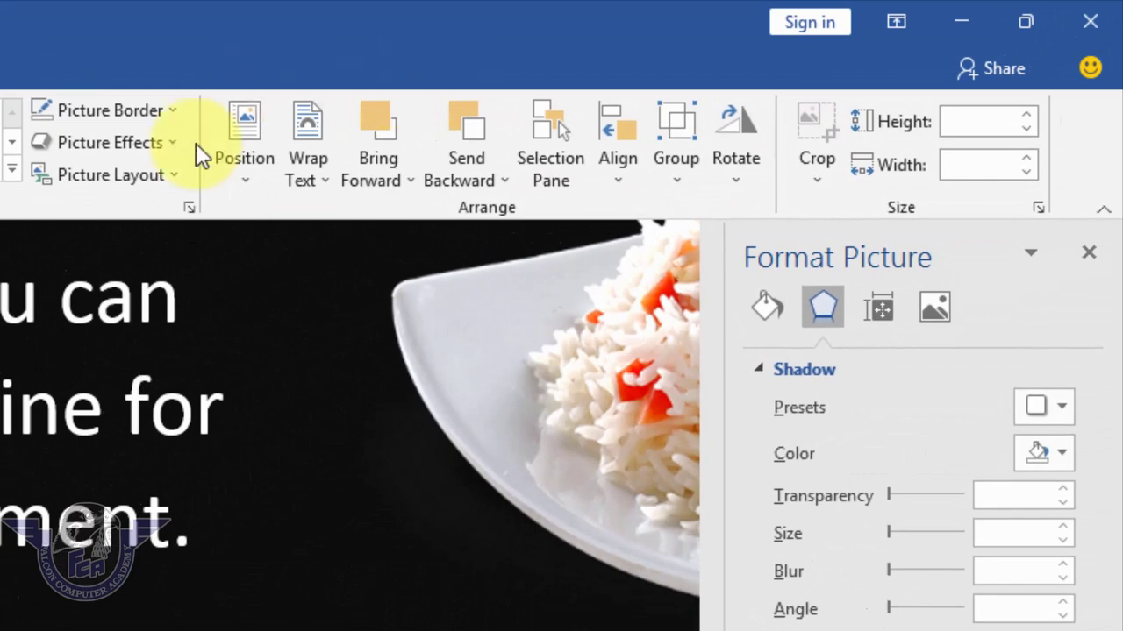
pyautogui.click(622, 184)
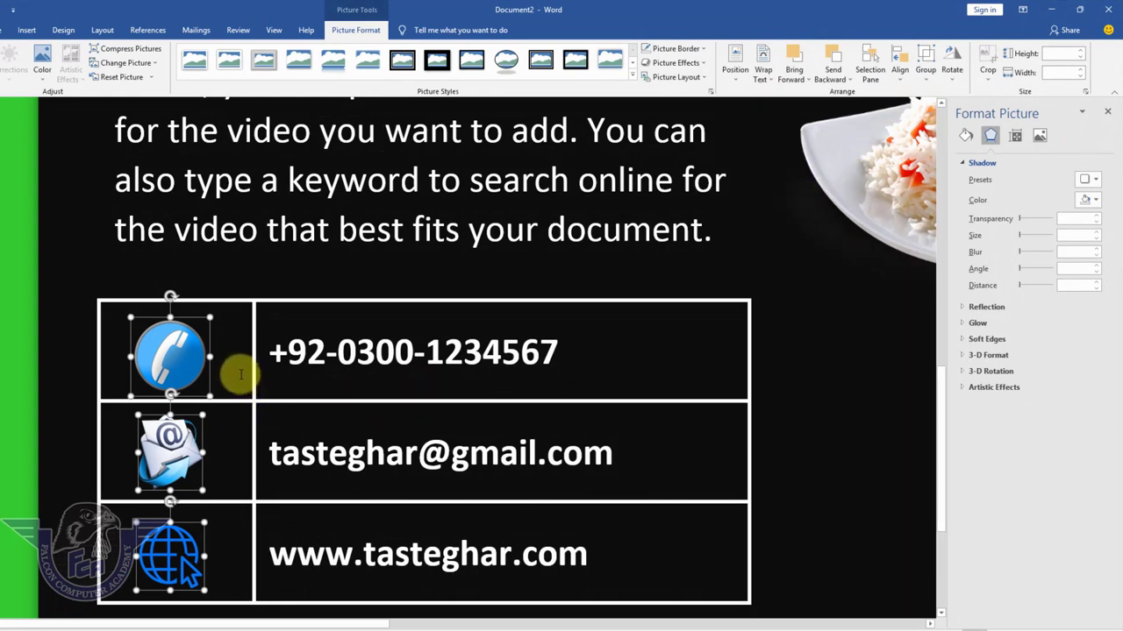
pyautogui.click(240, 375)
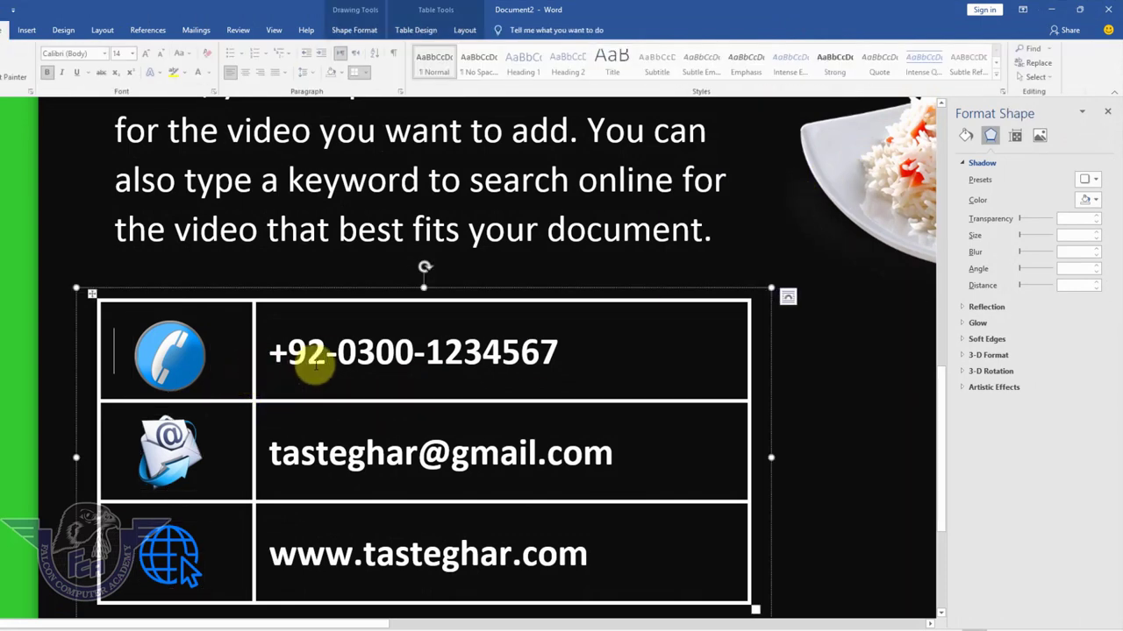
# - Set the contact table to No Border and open the flyer's print preview
pyautogui.click(92, 296)
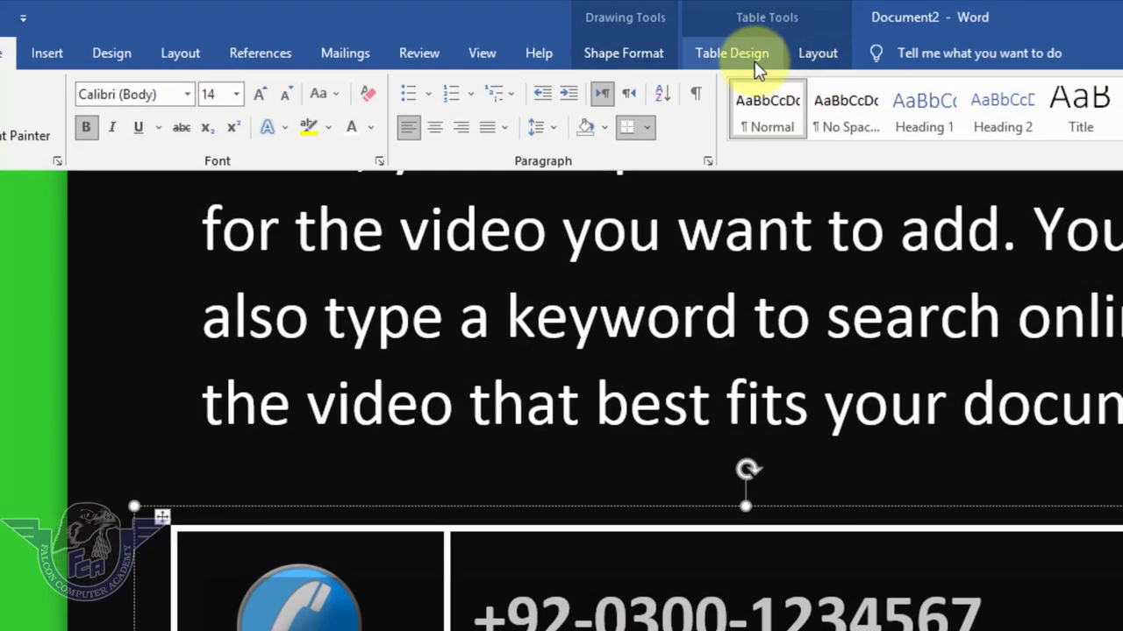
pyautogui.click(573, 41)
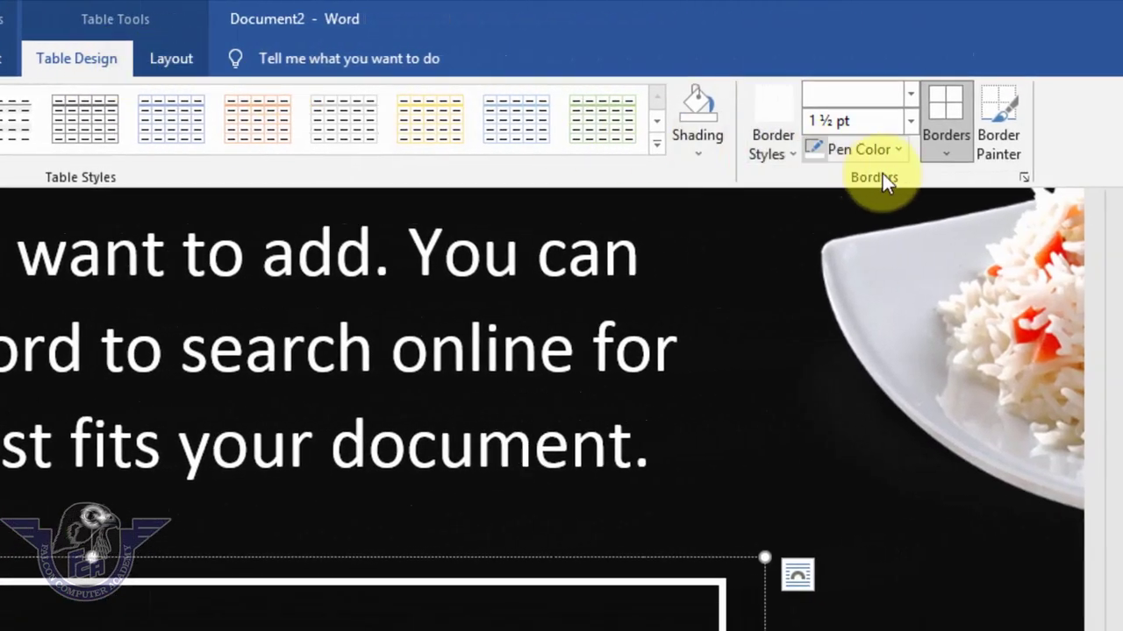
pyautogui.click(954, 158)
pyautogui.click(991, 292)
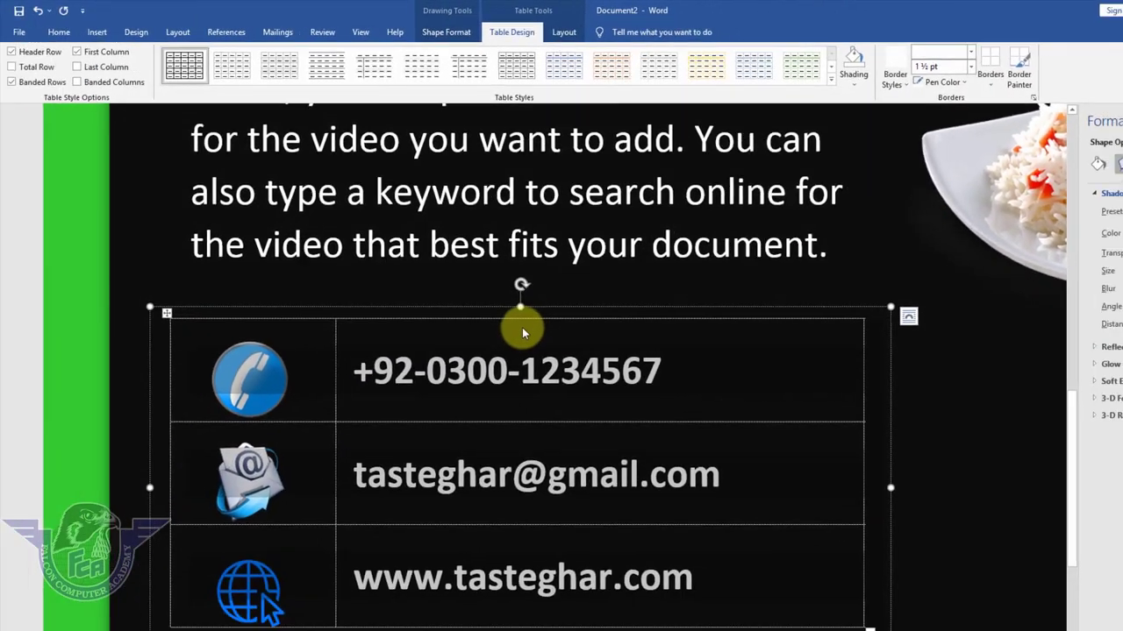
pyautogui.hotkey('ctrl', 'p')
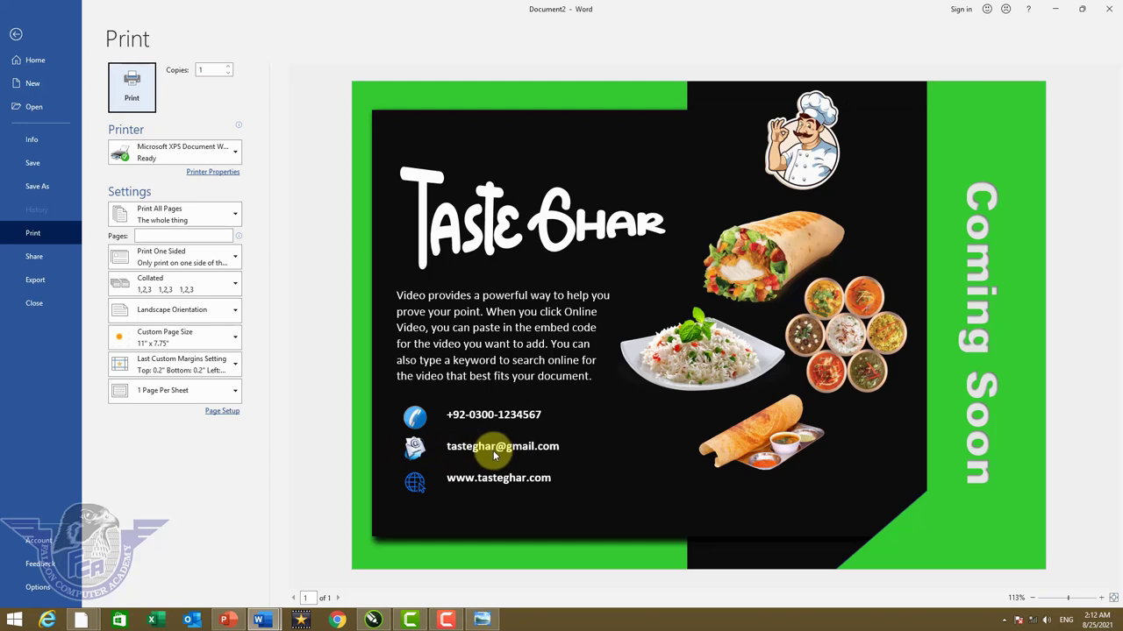
# - Return to editing, select the whole contact table and choose a solid pen style
pyautogui.press('Escape')
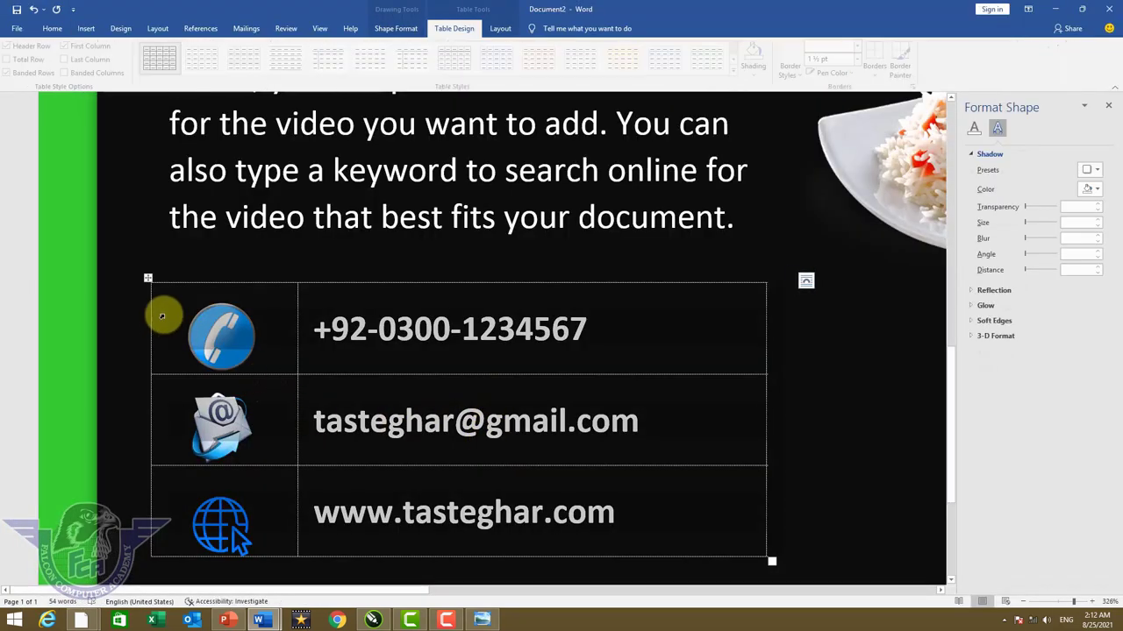
pyautogui.click(348, 329)
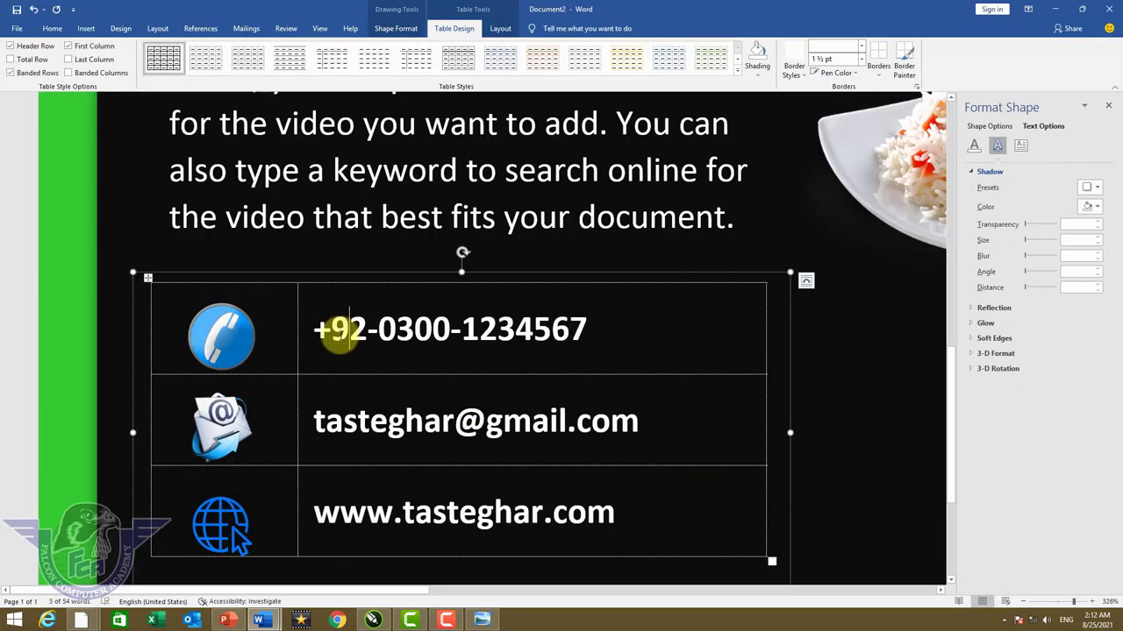
pyautogui.click(147, 278)
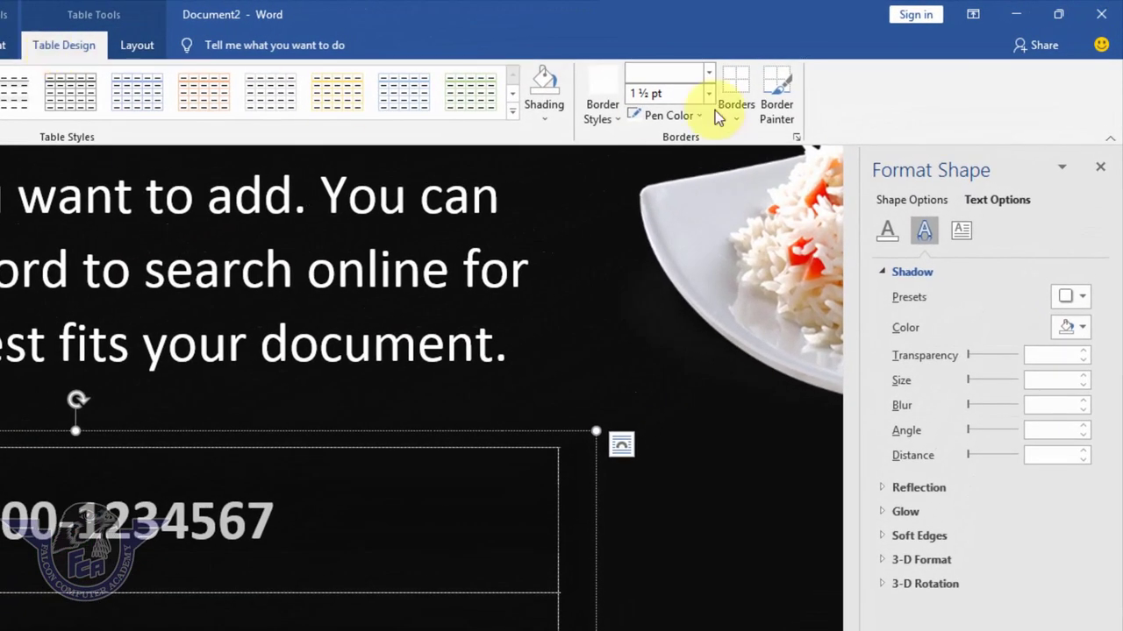
pyautogui.click(708, 76)
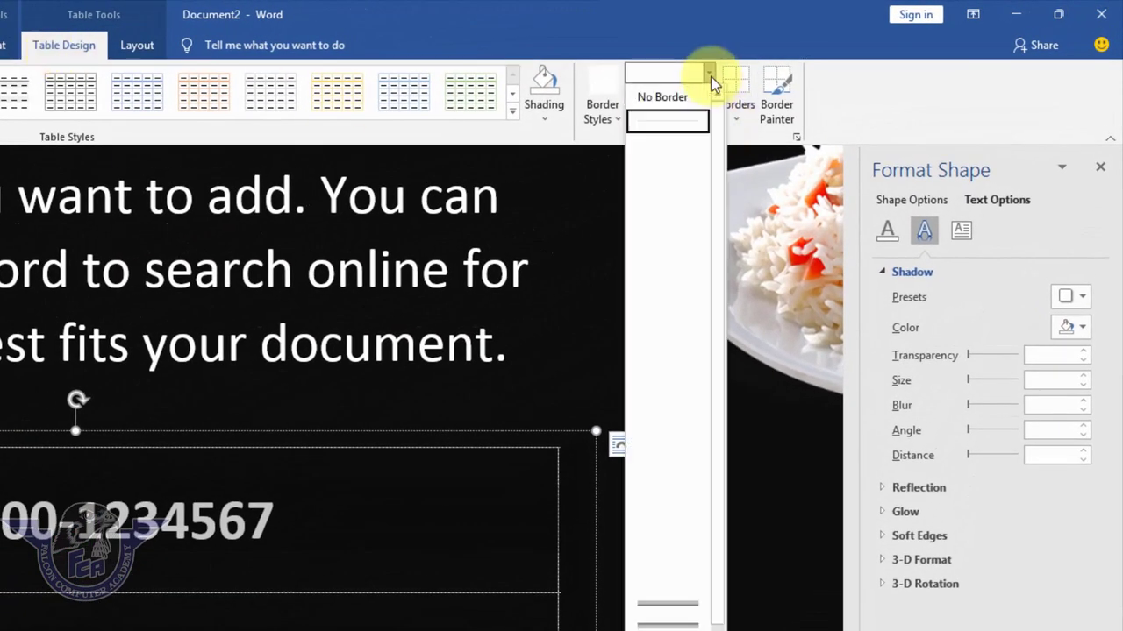
pyautogui.click(711, 79)
pyautogui.click(711, 77)
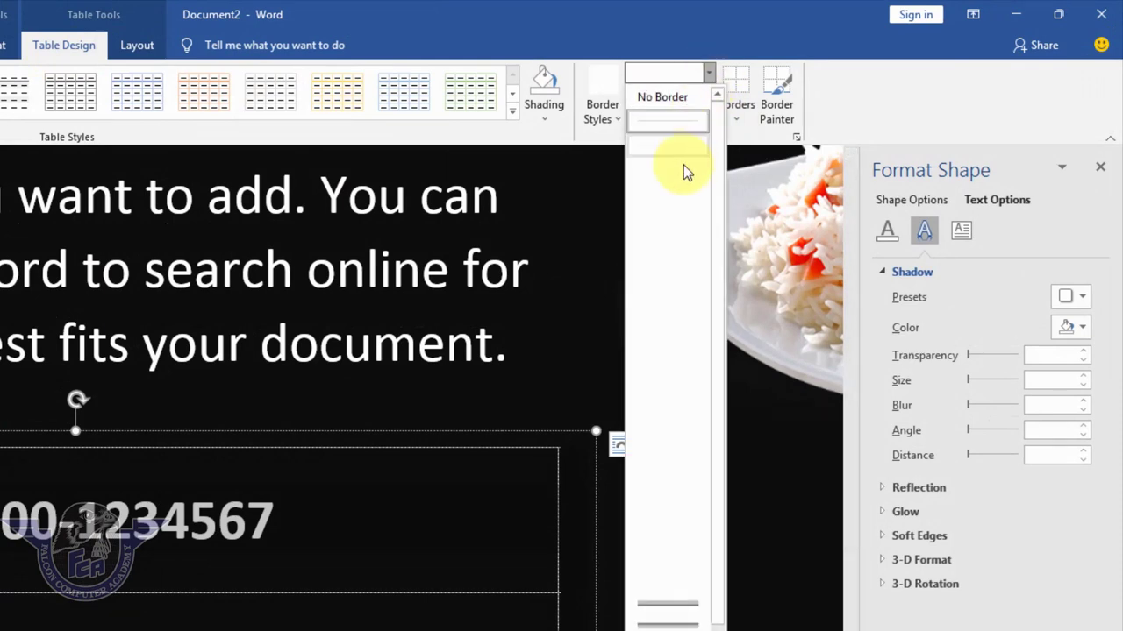
pyautogui.click(675, 74)
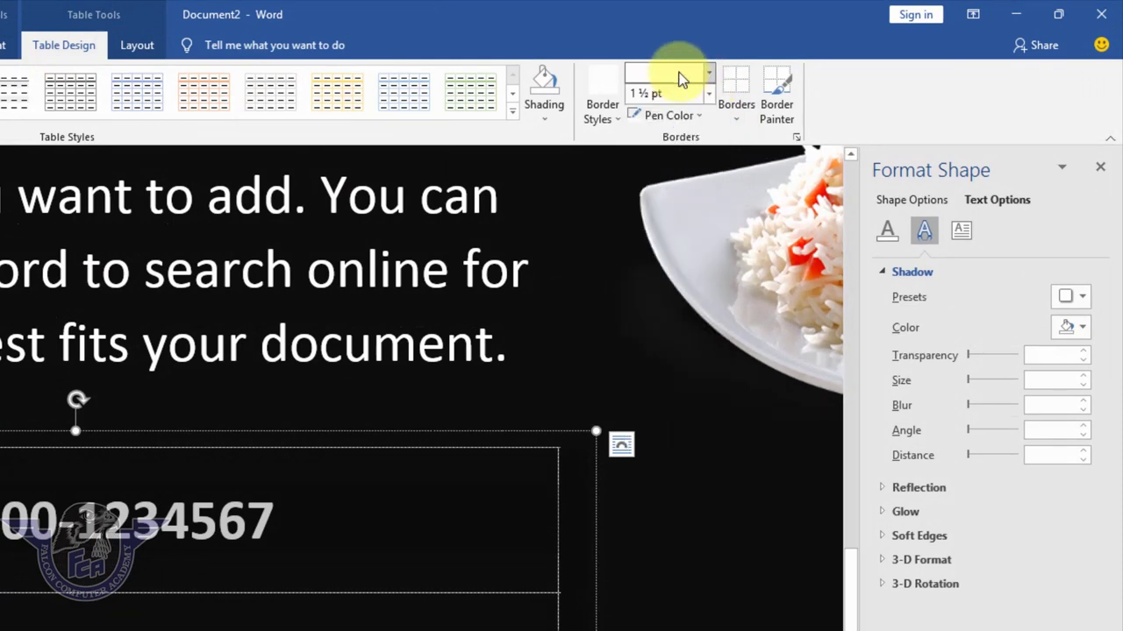
pyautogui.click(676, 75)
pyautogui.click(671, 127)
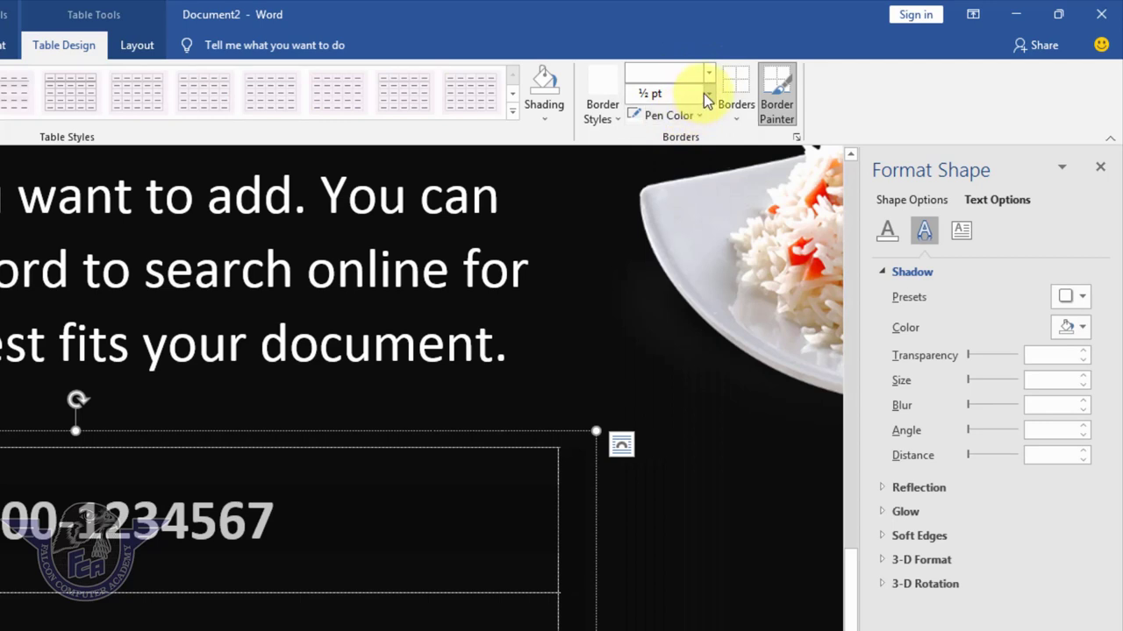
# - Set the pen to 1 pt red and apply it as horizontal borders between rows
pyautogui.click(708, 93)
pyautogui.click(656, 190)
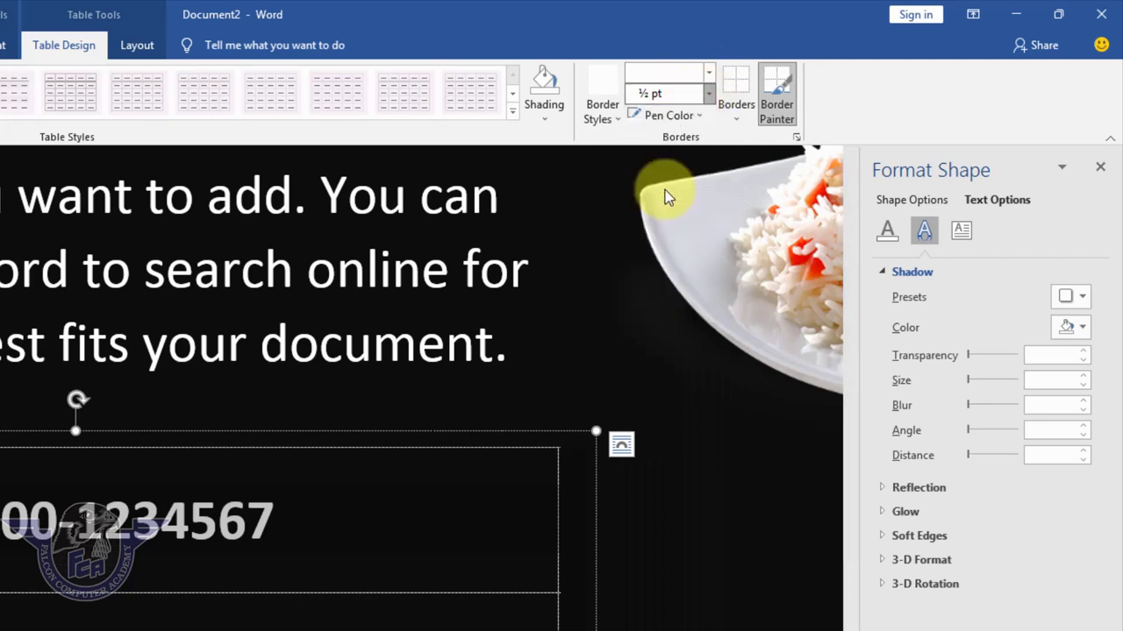
pyautogui.click(705, 115)
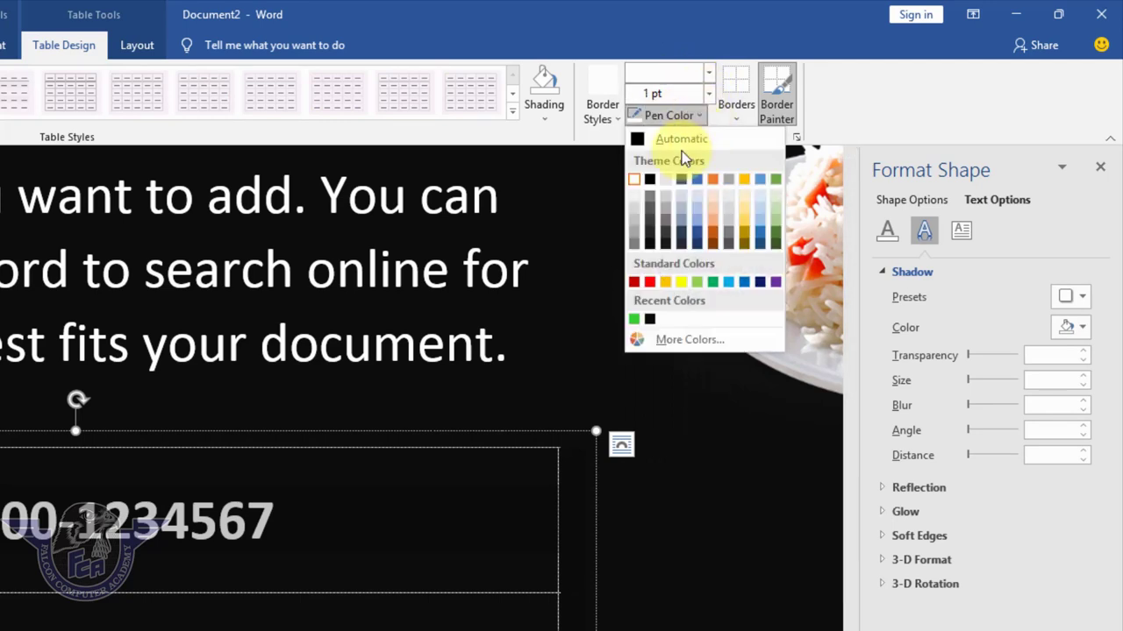
pyautogui.click(645, 275)
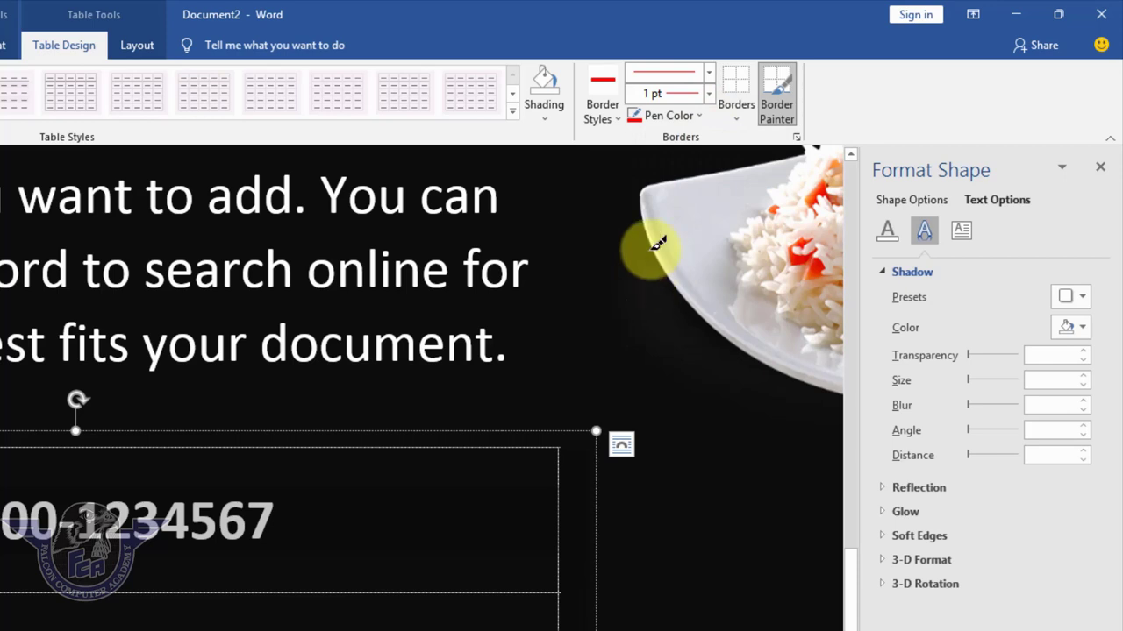
pyautogui.click(737, 121)
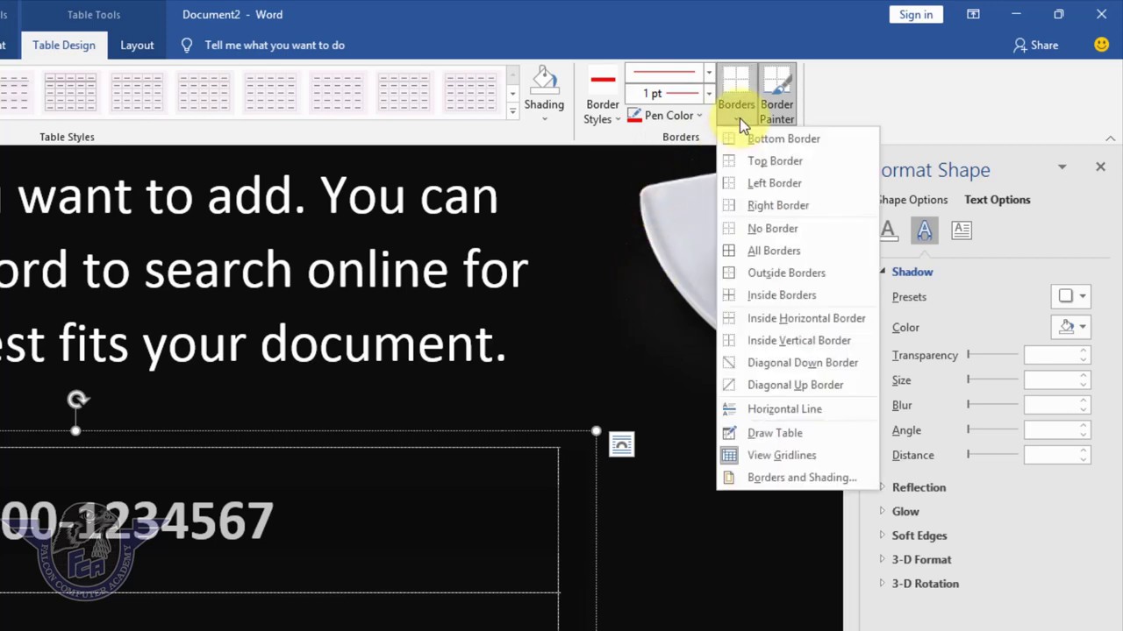
pyautogui.click(748, 143)
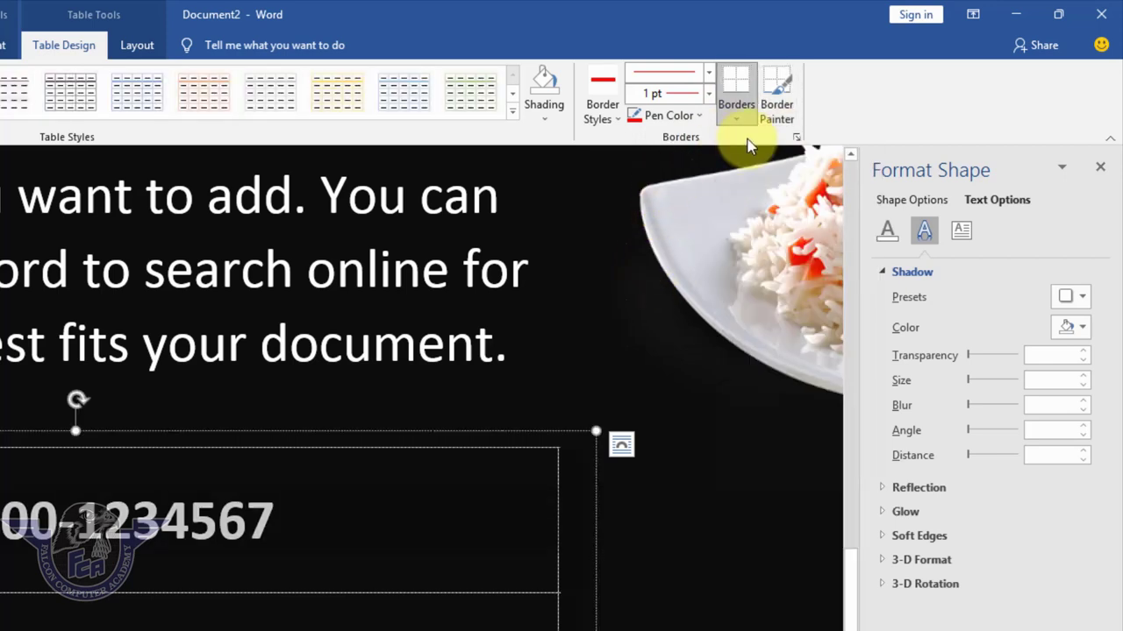
pyautogui.click(737, 120)
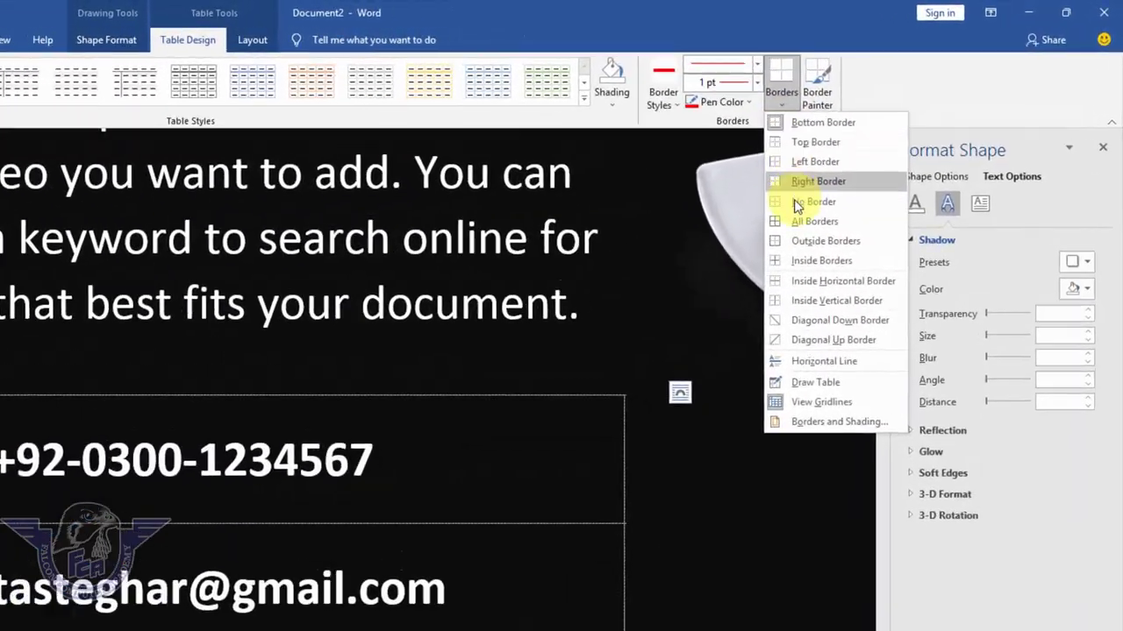
pyautogui.click(789, 281)
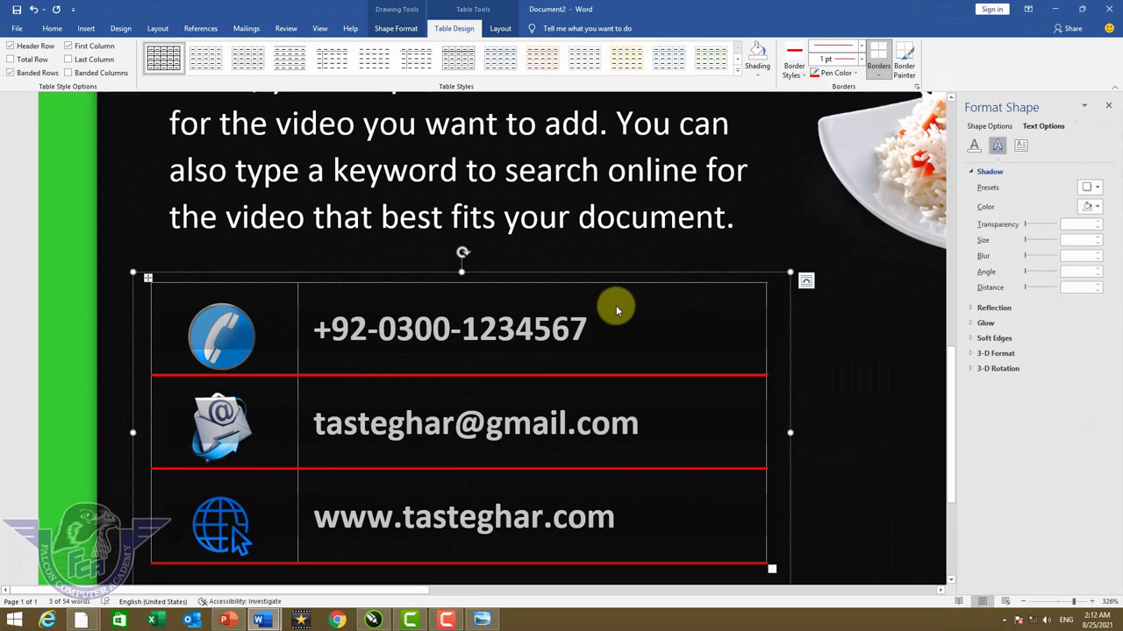
# - Preview the flyer with its red row lines, then return to editing
pyautogui.hotkey('ctrl', 'p')
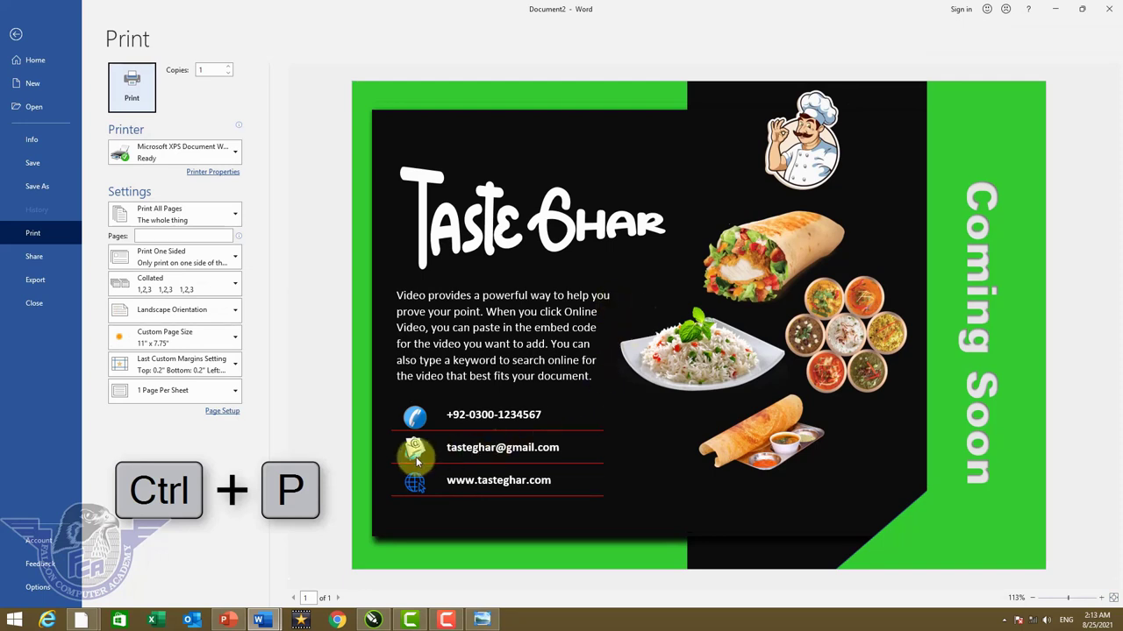
pyautogui.press('Escape')
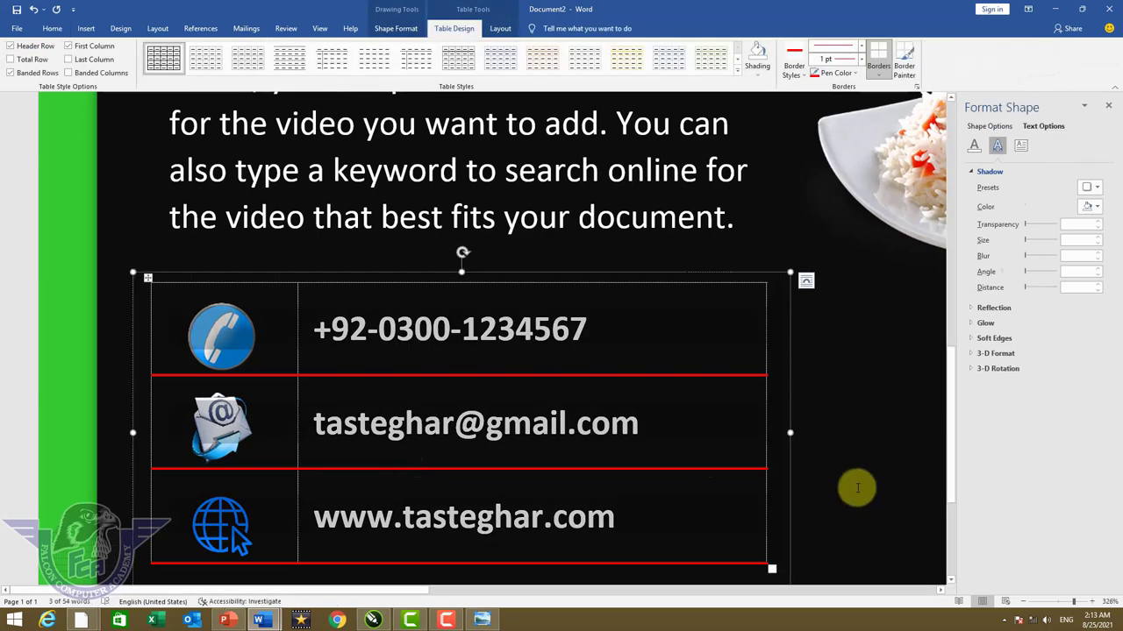
pyautogui.click(1023, 602)
pyautogui.click(1023, 602)
pyautogui.click(1022, 602)
pyautogui.click(1023, 602)
pyautogui.click(1023, 602)
pyautogui.click(1022, 602)
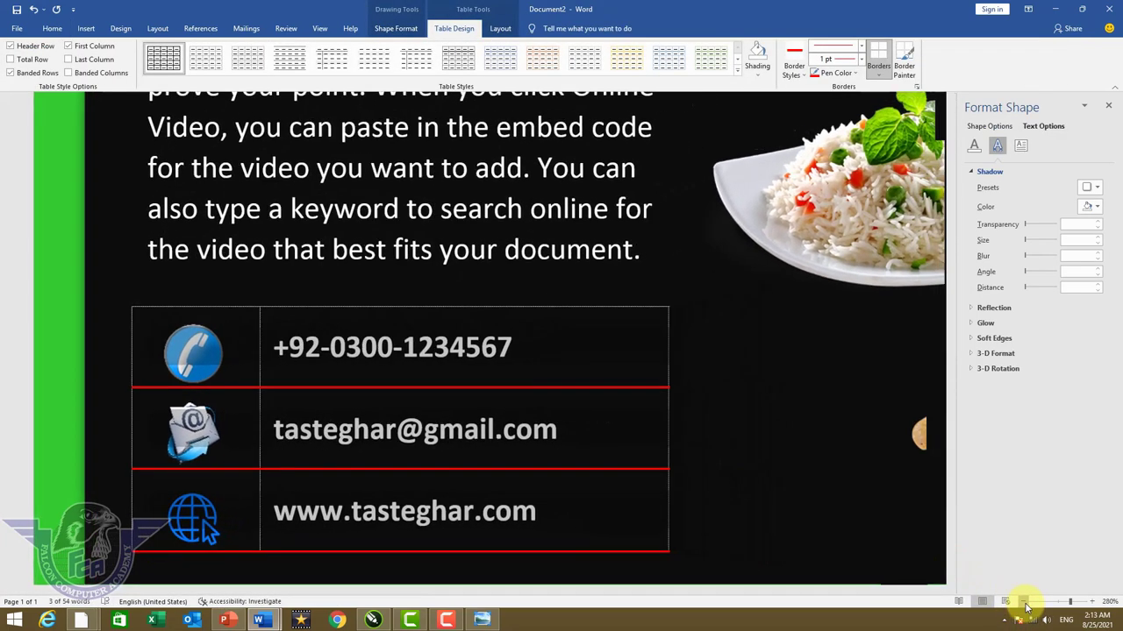
# - Fit the whole page in view, select the green Coming Soon strip and show Shape Format
pyautogui.click(320, 28)
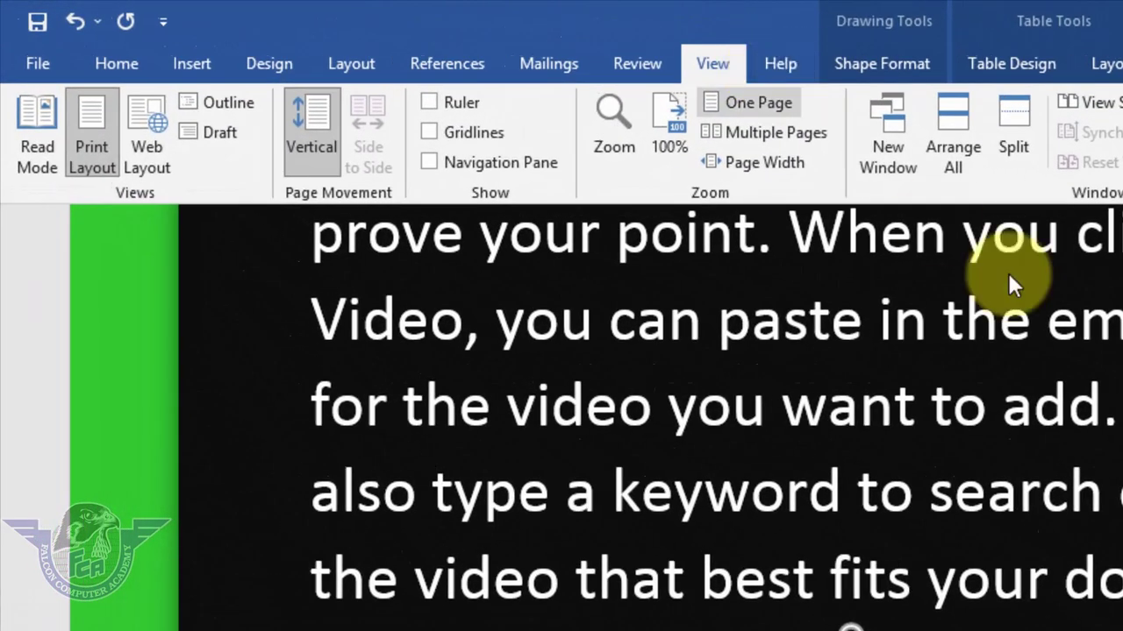
pyautogui.click(1009, 279)
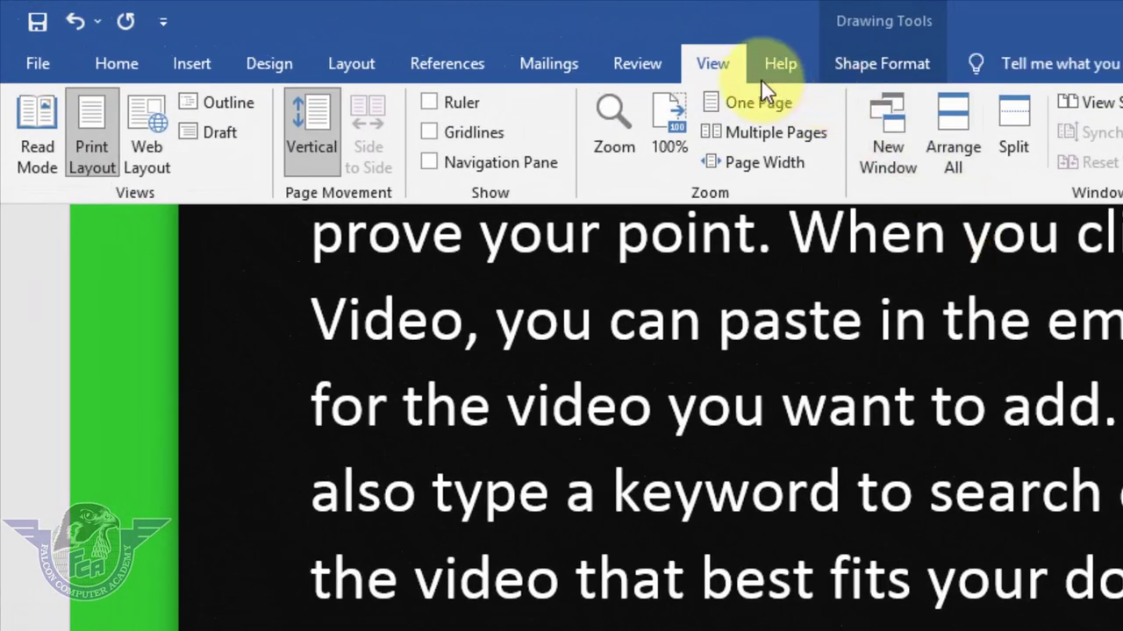
pyautogui.click(728, 102)
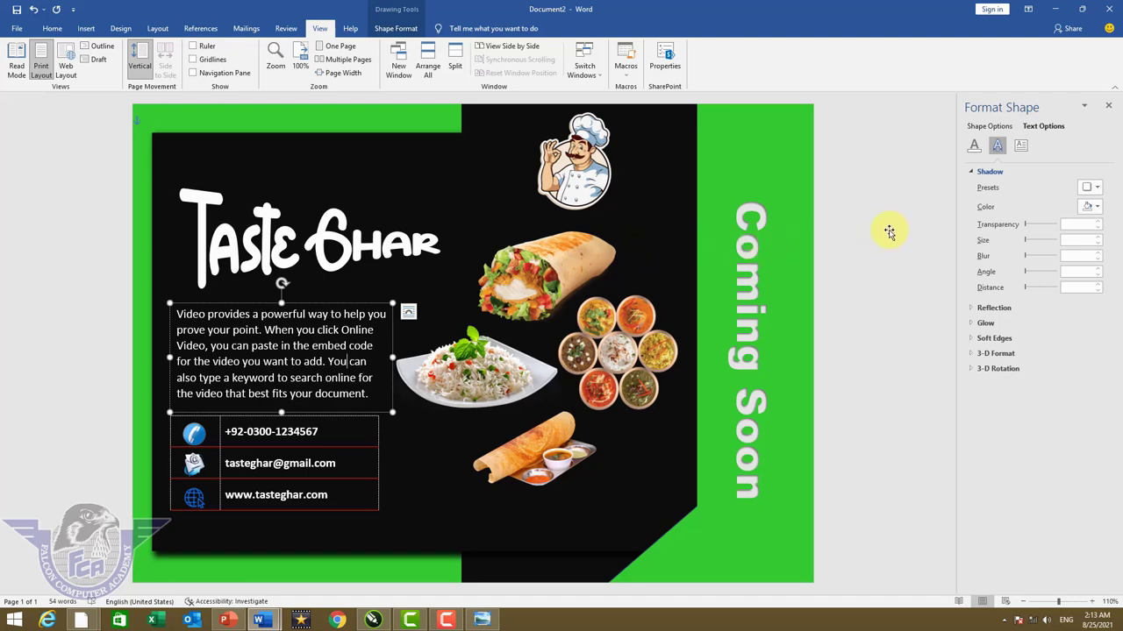
pyautogui.click(710, 172)
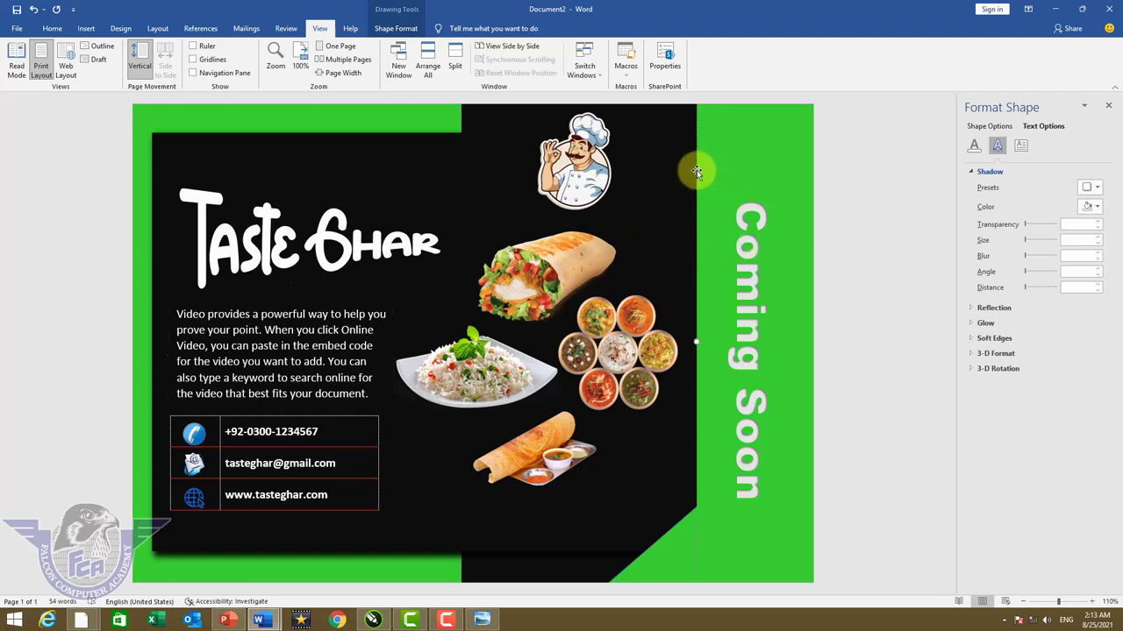
pyautogui.click(396, 28)
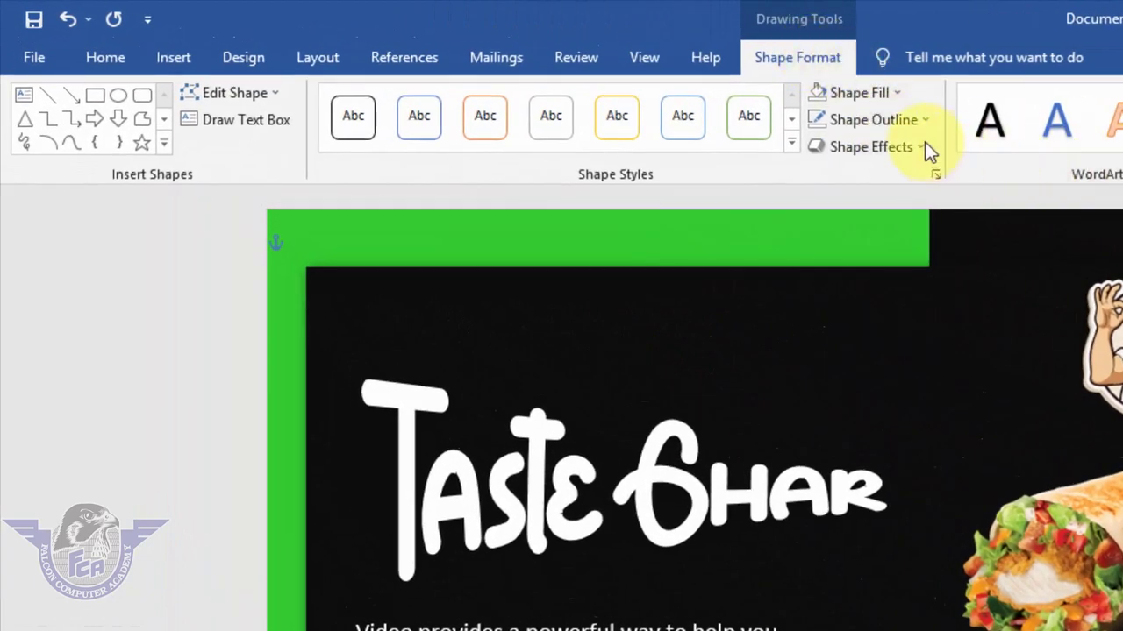
# - Apply the Preset 1 3-D effect to the Coming Soon strip, then deselect it
pyautogui.click(903, 148)
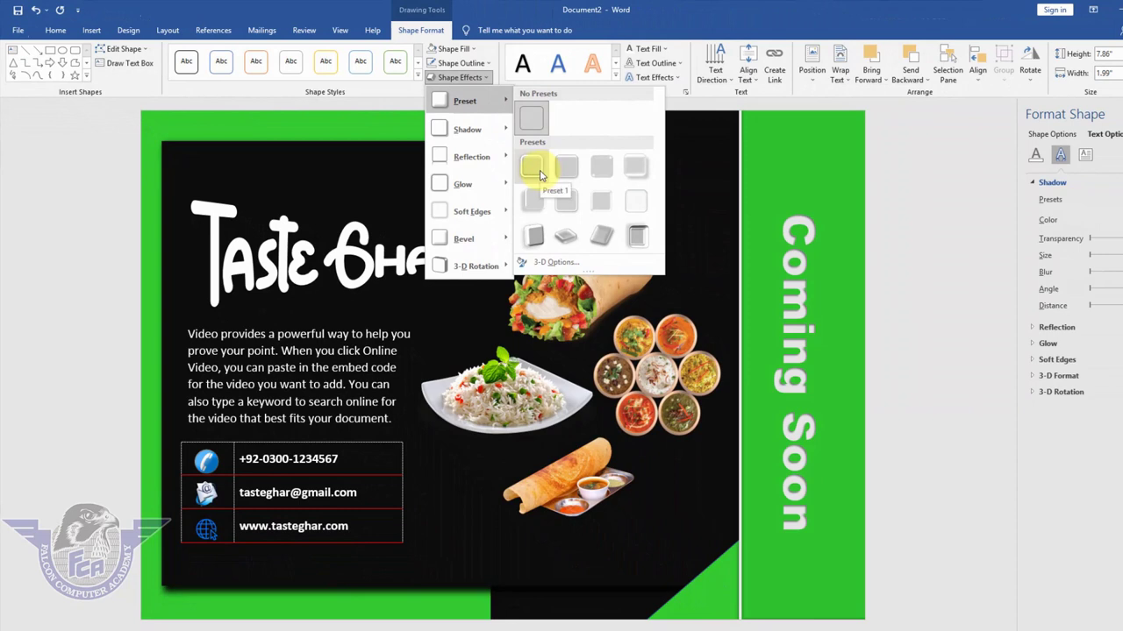
pyautogui.click(539, 174)
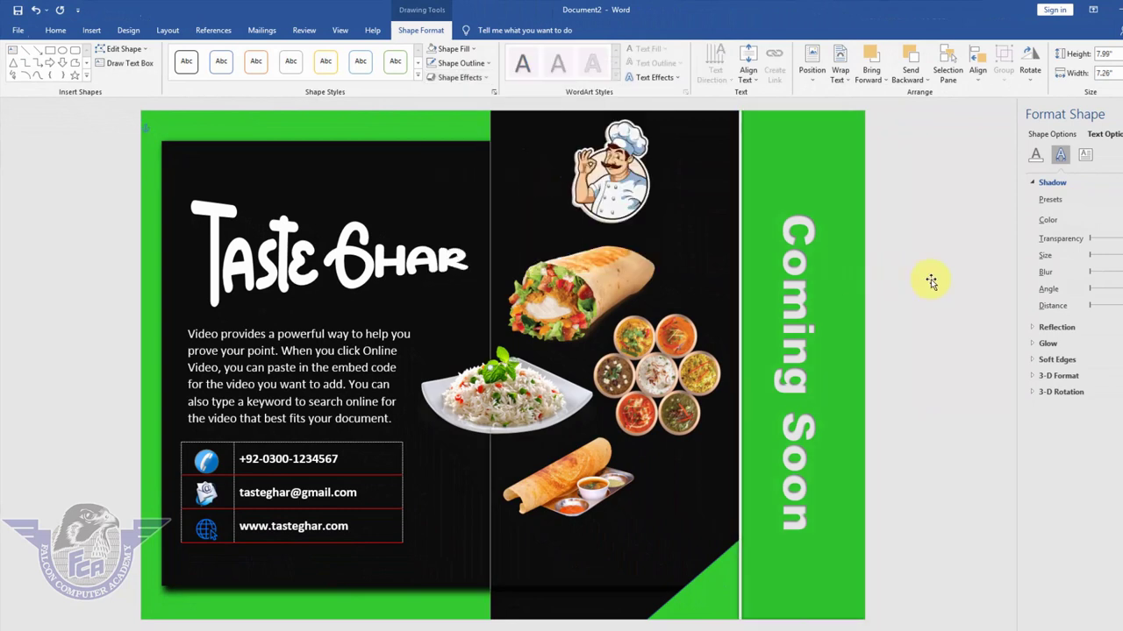
pyautogui.click(448, 219)
pyautogui.click(140, 173)
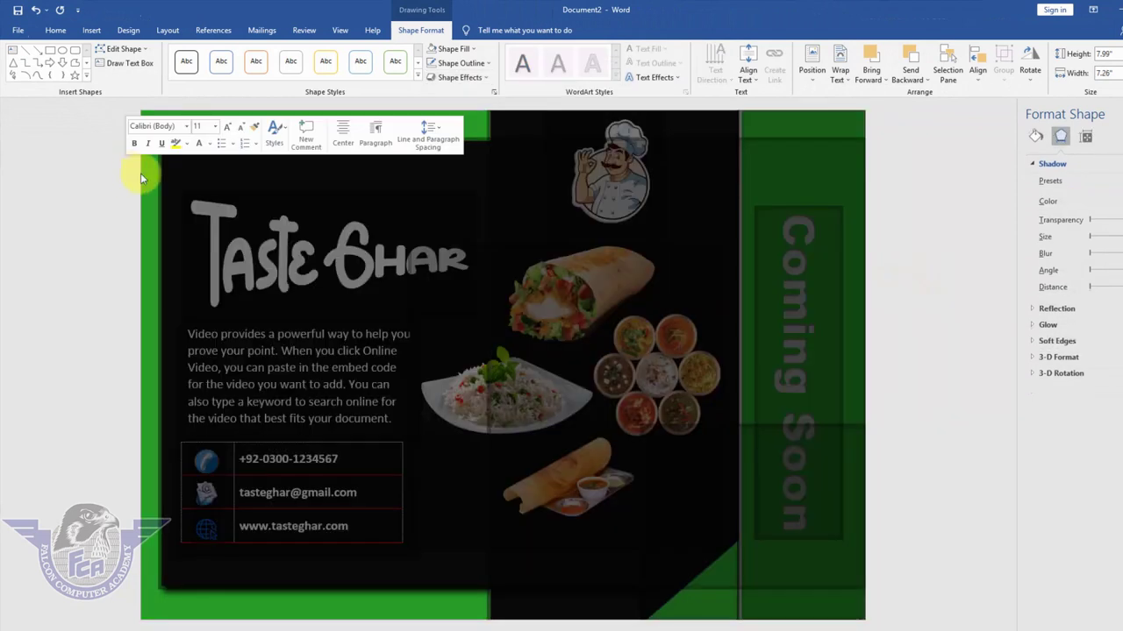
pyautogui.click(268, 261)
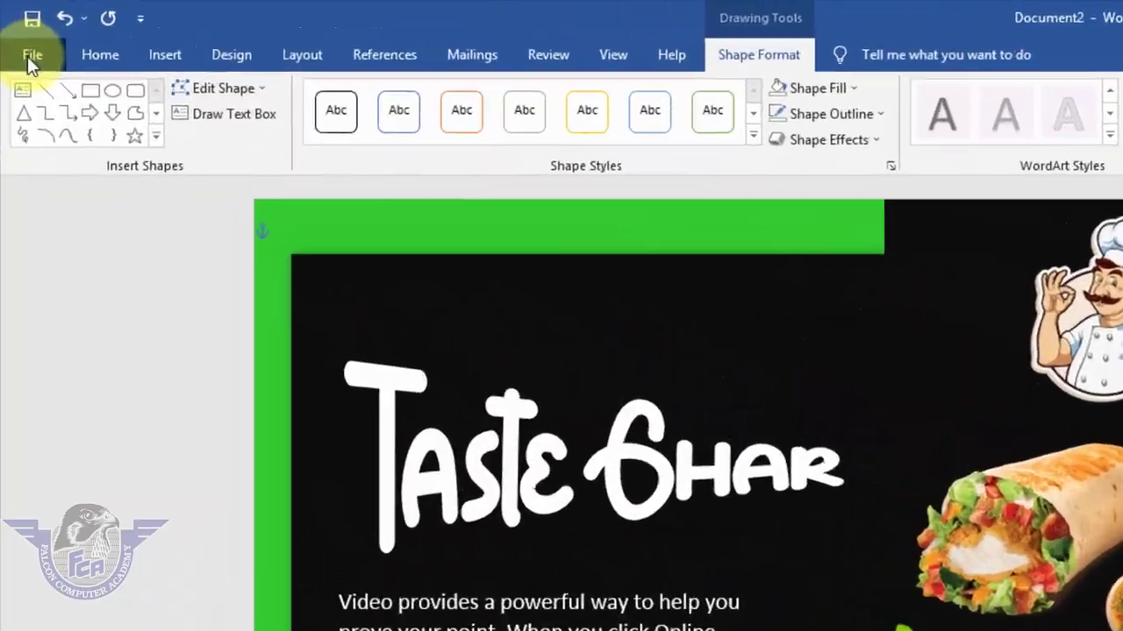
# - Start a PDF export via File > Export > Create PDF/XPS
pyautogui.click(27, 56)
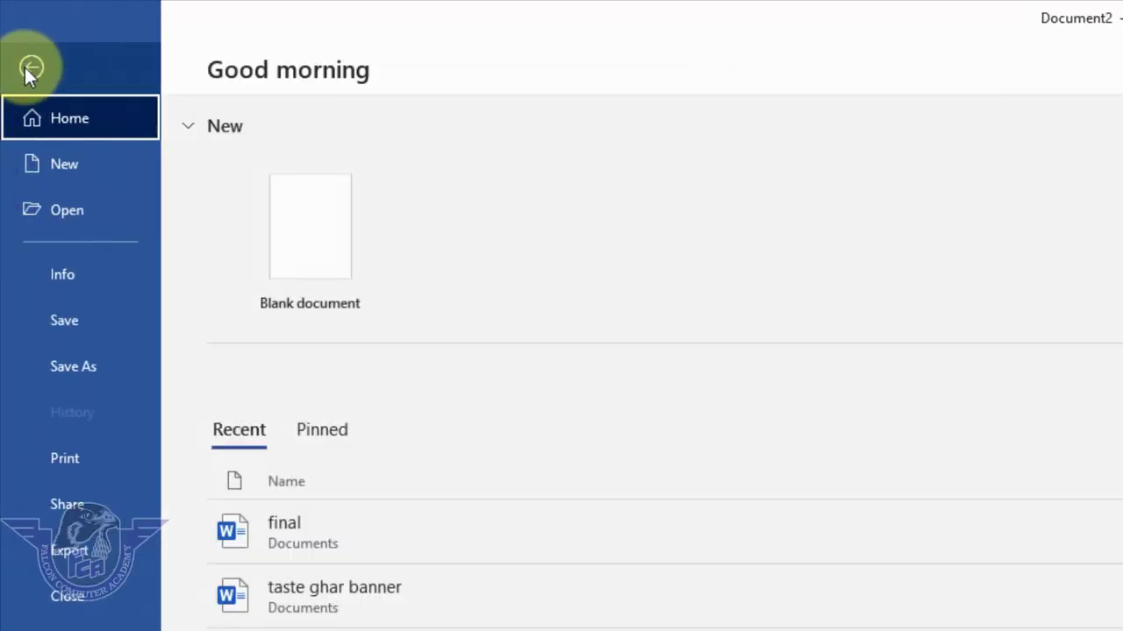
pyautogui.click(88, 553)
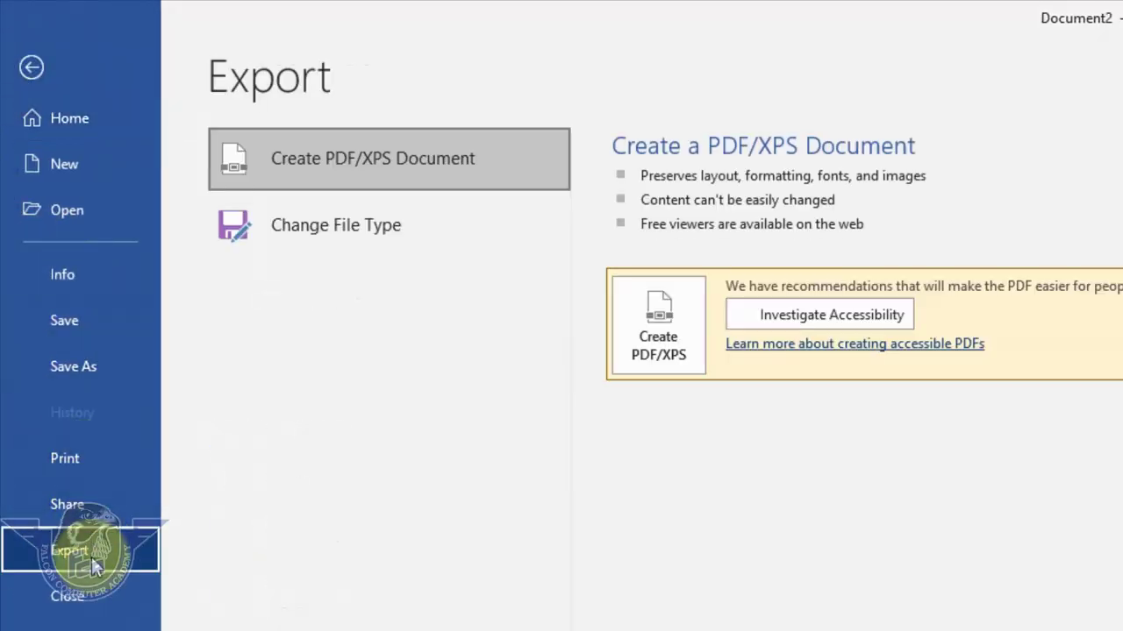
pyautogui.click(656, 352)
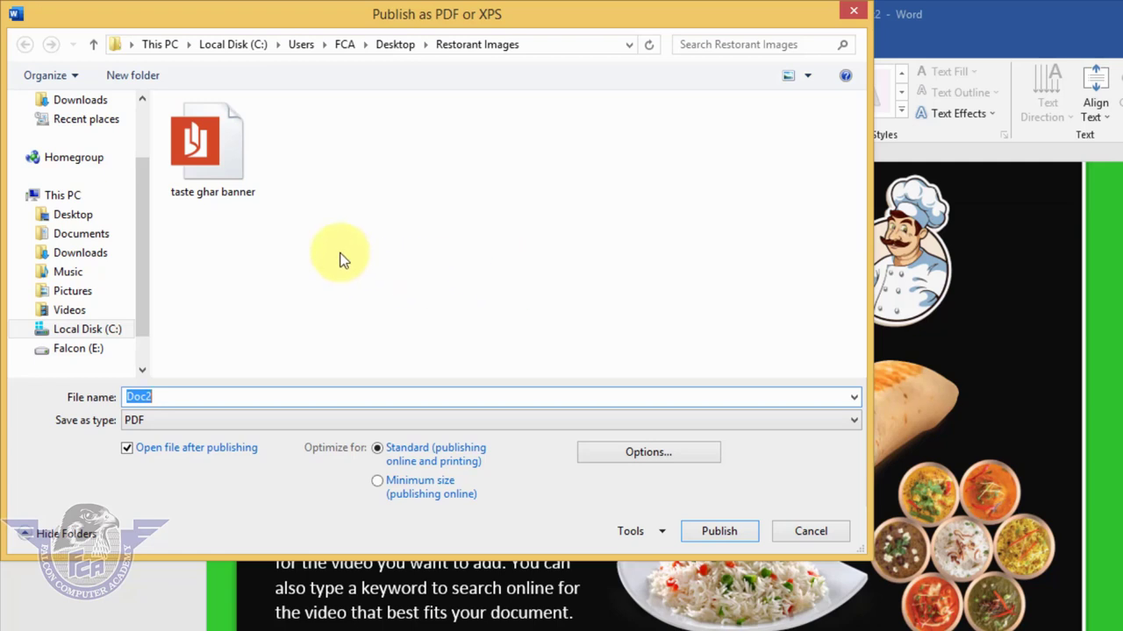
# - Publish the PDF as 'flyer' in Desktop > Restorant Images
pyautogui.click(132, 233)
pyautogui.scroll(2, 142, 219)
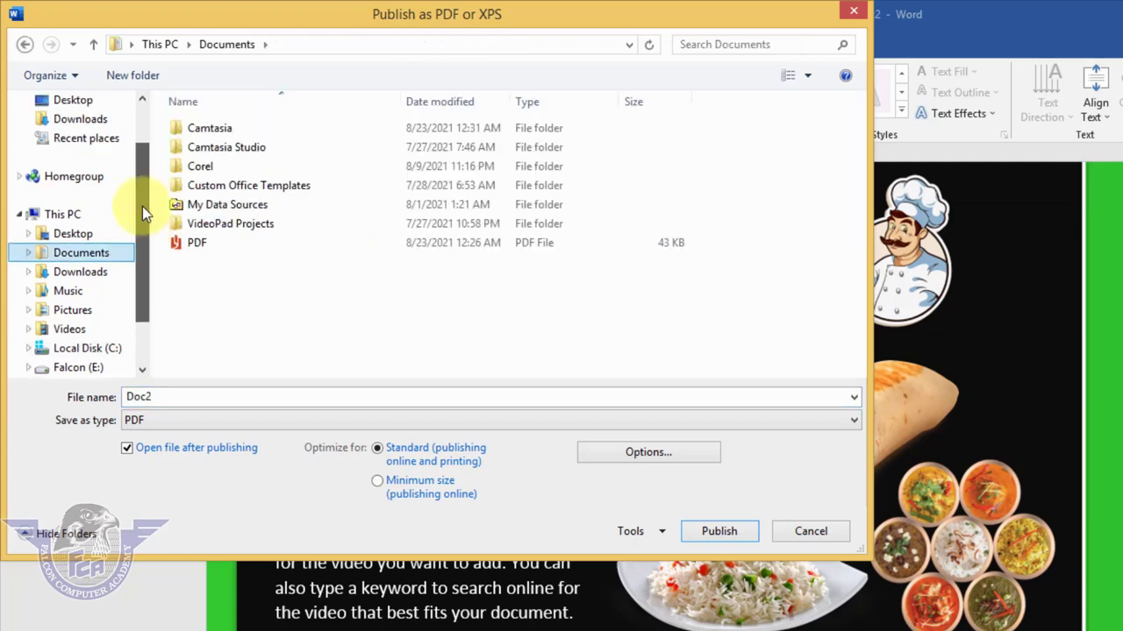
pyautogui.click(88, 166)
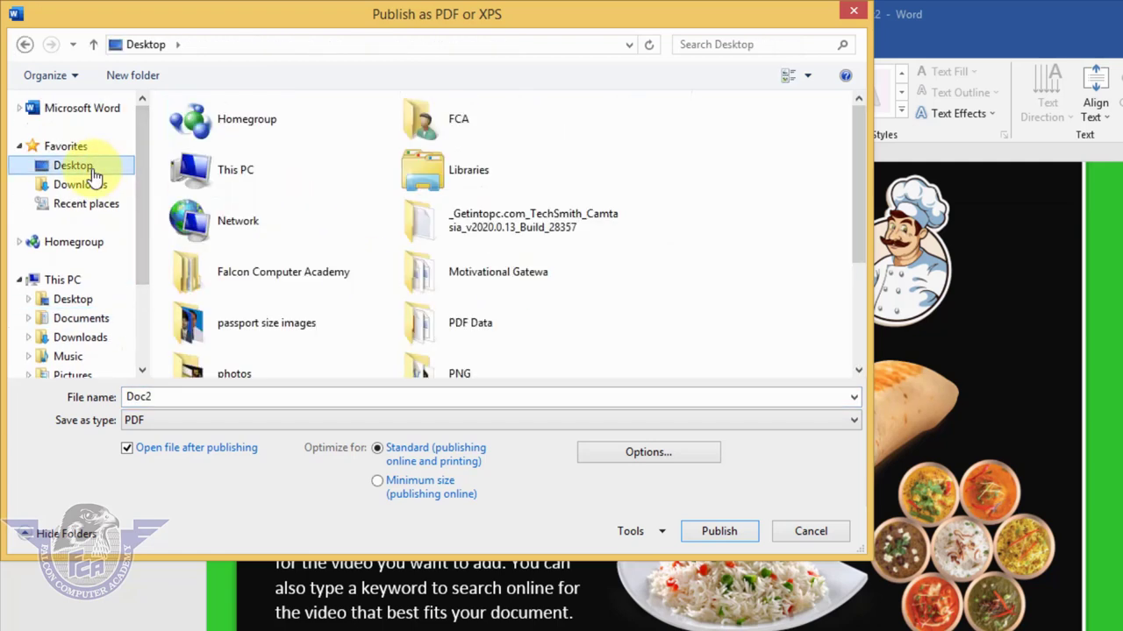
pyautogui.click(445, 323)
pyautogui.scroll(-3, 444, 323)
pyautogui.click(272, 301)
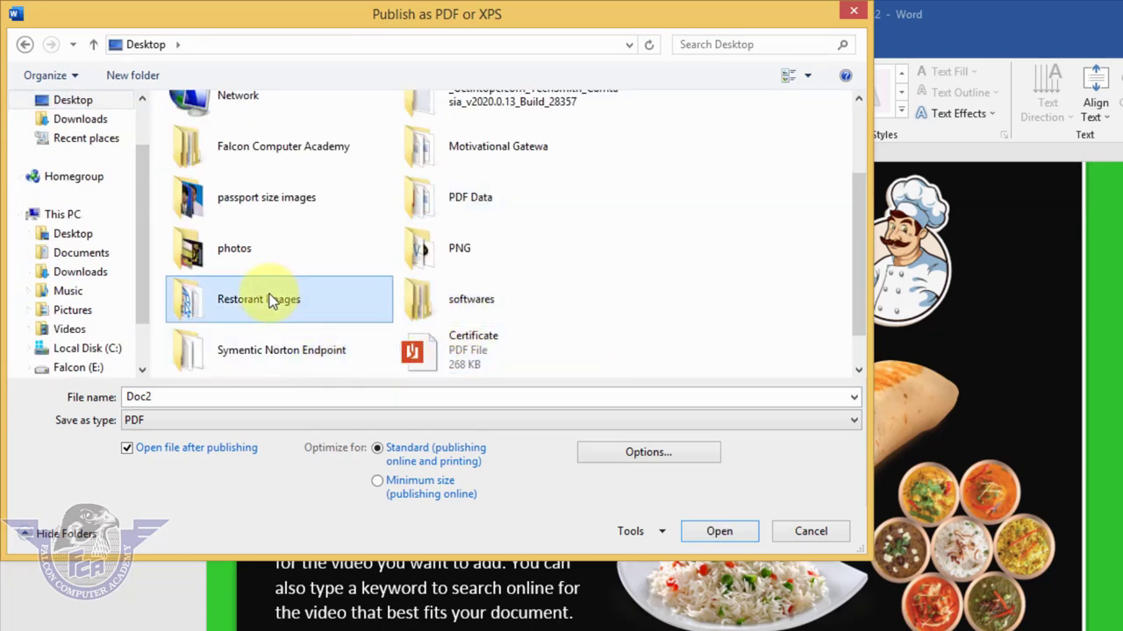
pyautogui.doubleClick(272, 301)
pyautogui.doubleClick(211, 399)
pyautogui.write('flyer')
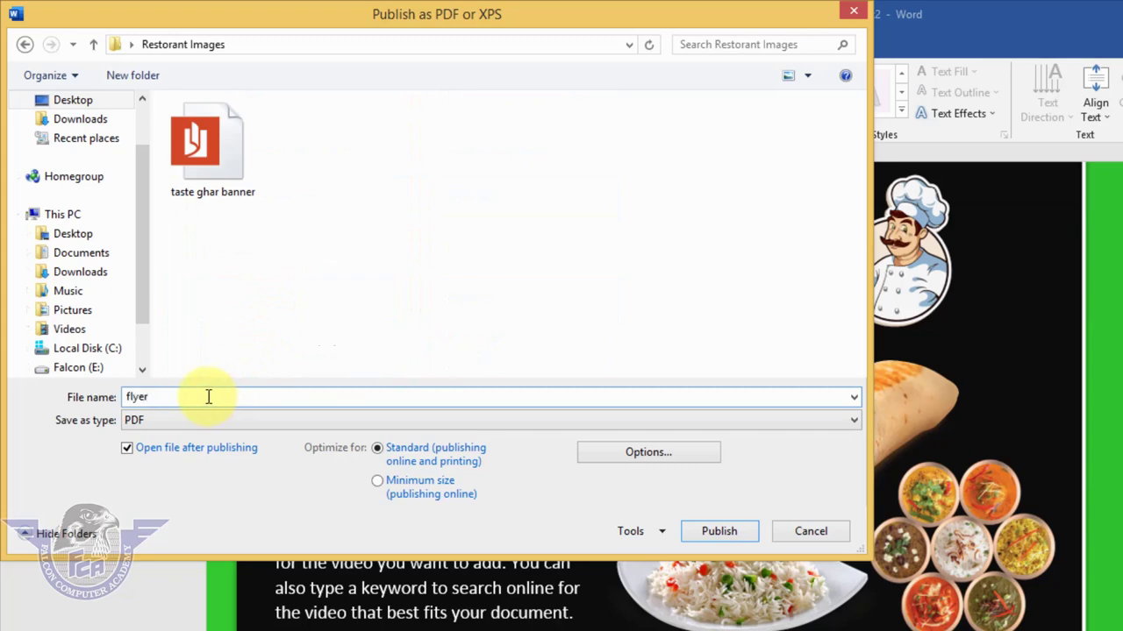
pyautogui.click(734, 536)
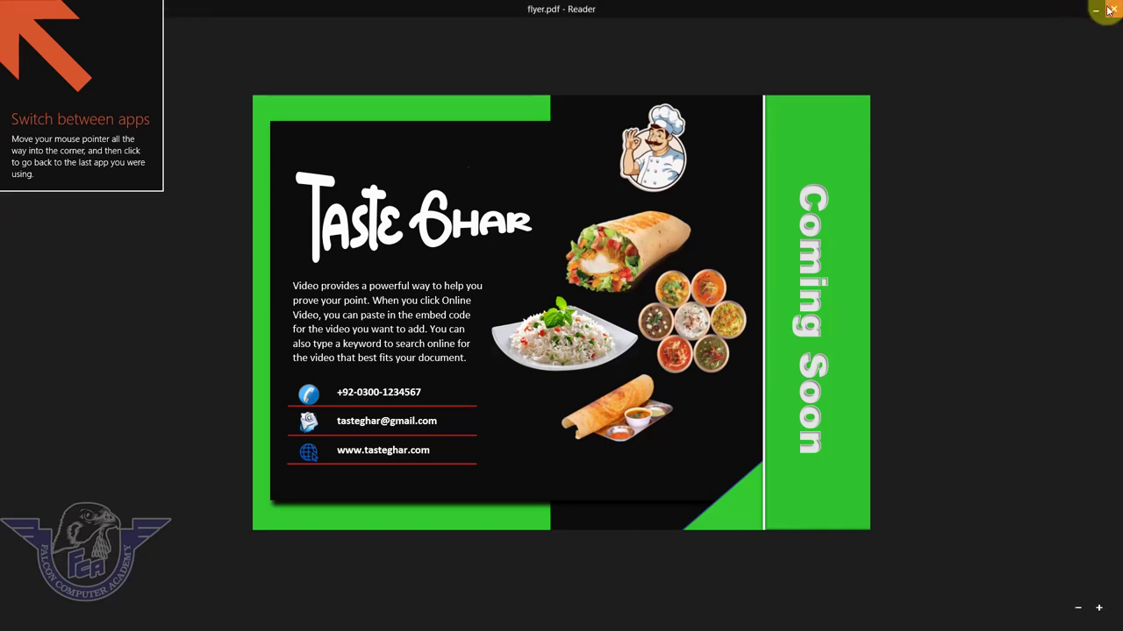
pyautogui.moveTo(1114, 10)
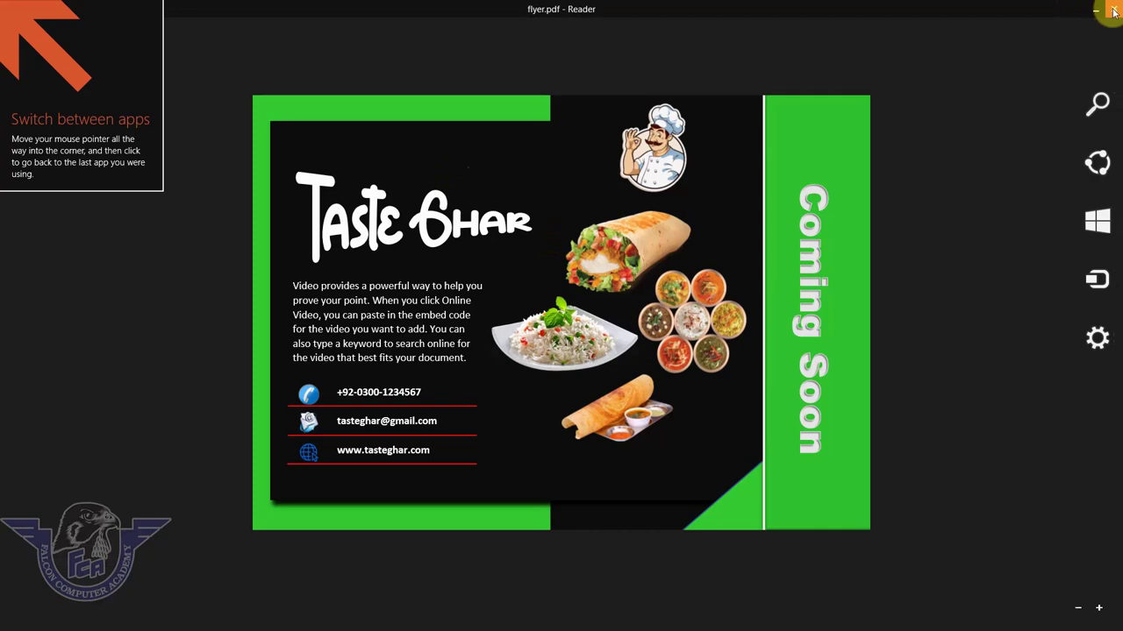
# - Close flyer.pdf in the Reader app
pyautogui.click(1114, 11)
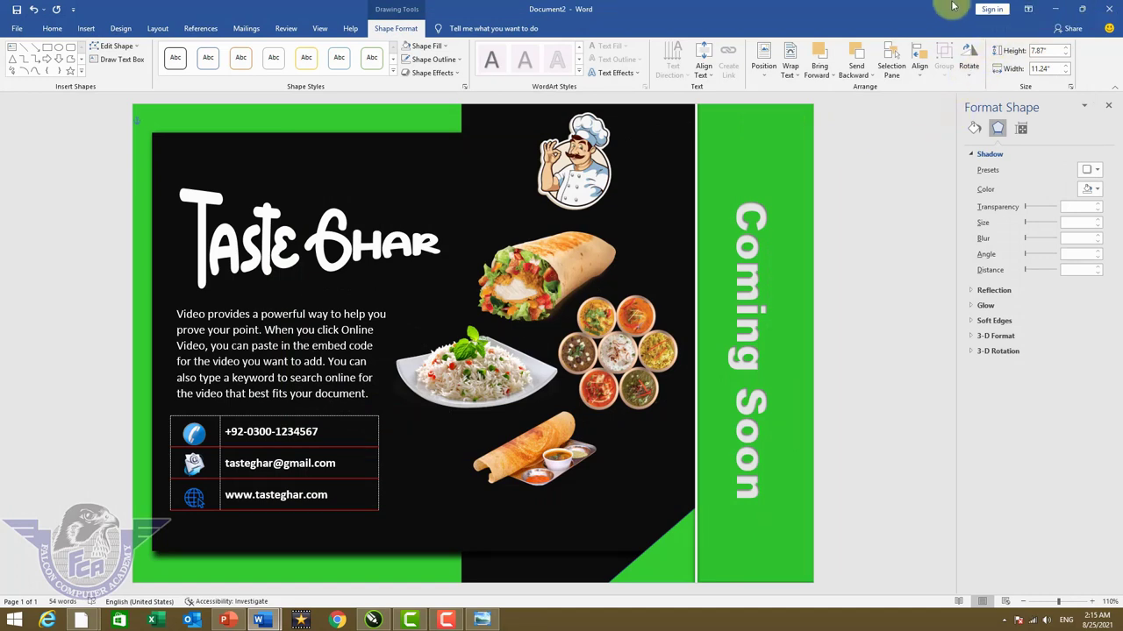
# - Launch Chrome, search for ilovepdf and open its PDF to JPG tool
pyautogui.click(337, 620)
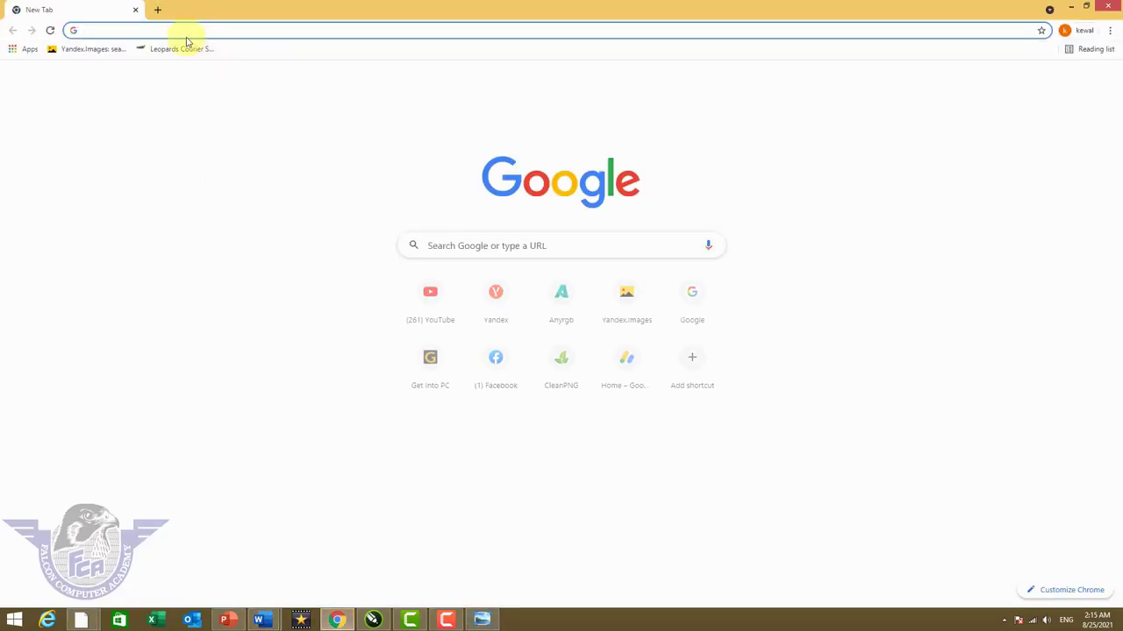
pyautogui.click(185, 32)
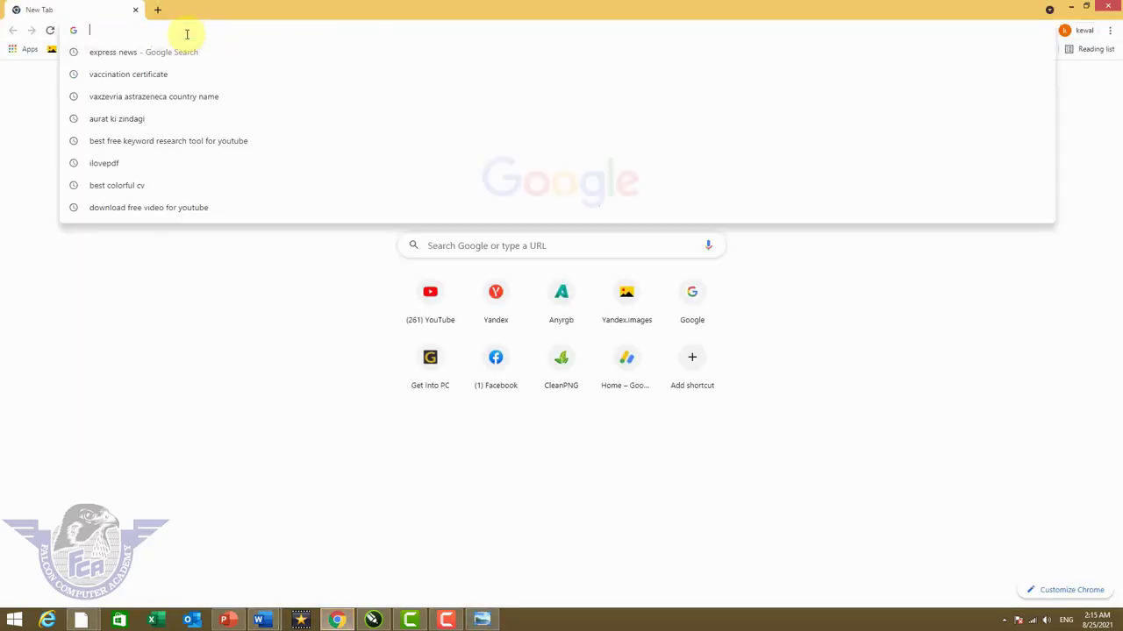
pyautogui.write('i')
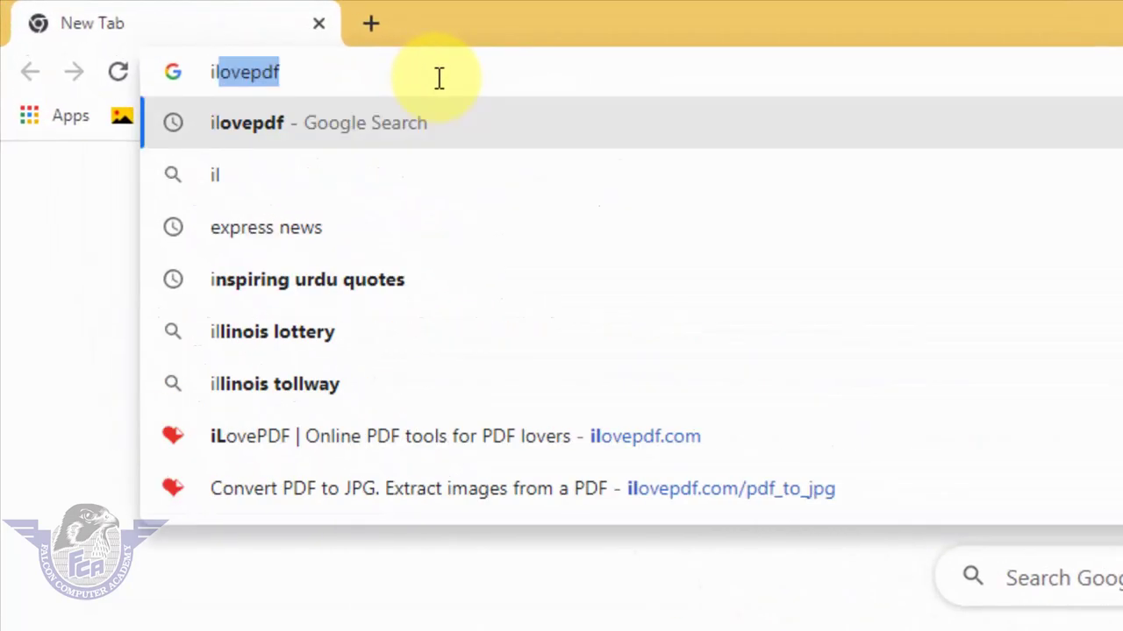
pyautogui.press('Return')
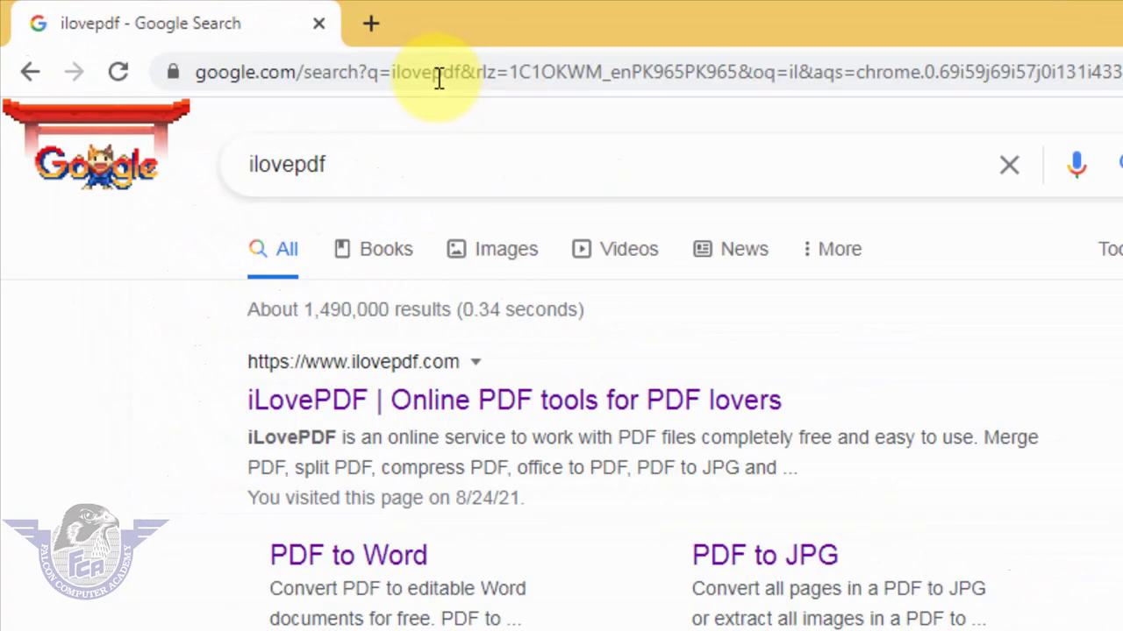
pyautogui.click(514, 399)
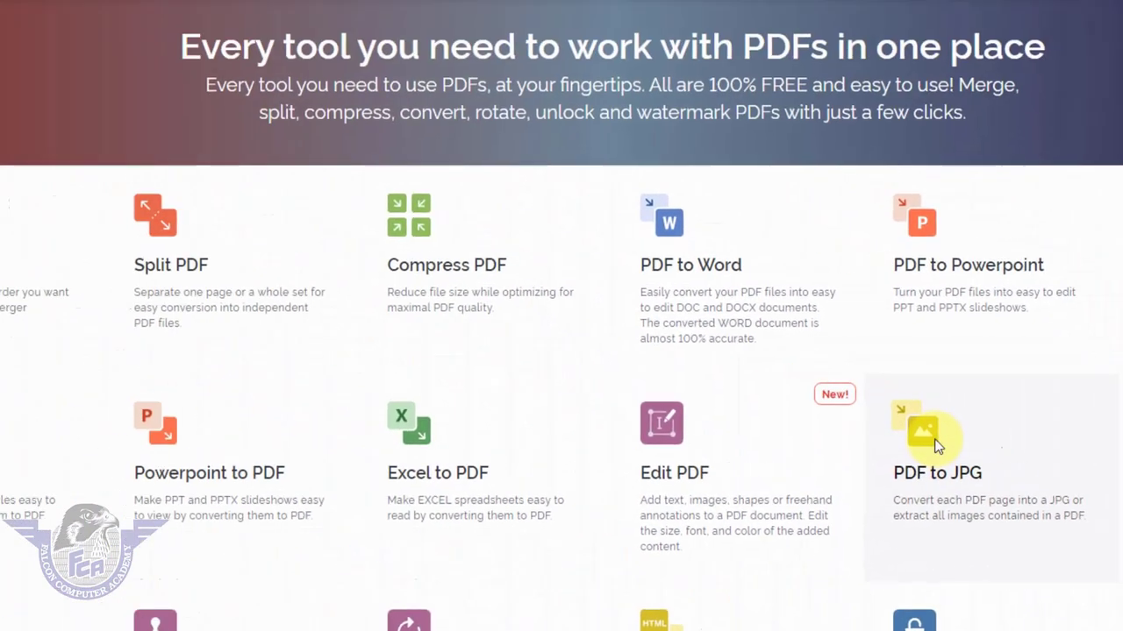
pyautogui.click(522, 197)
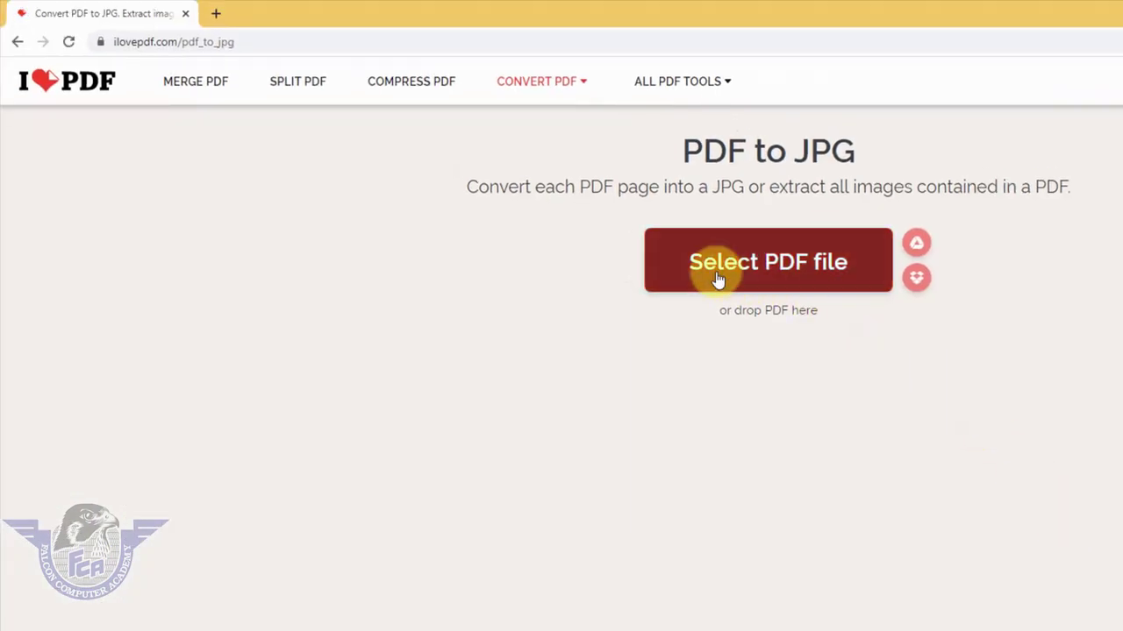
# - Upload flyer.pdf from Desktop > Restorant Images and convert it to JPG
pyautogui.click(822, 281)
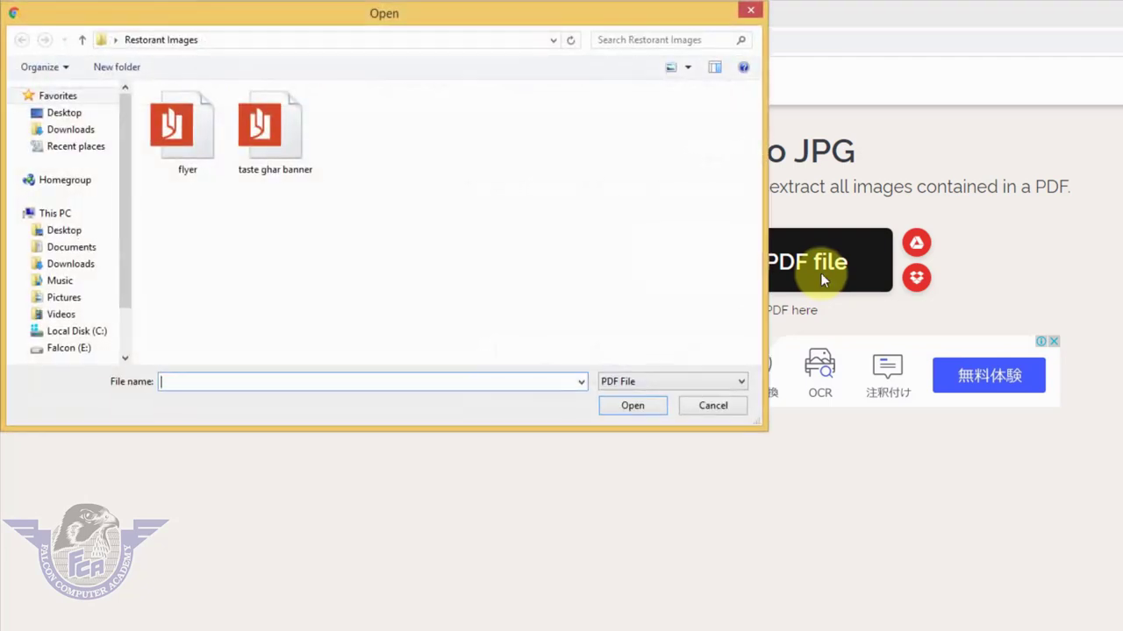
pyautogui.click(66, 112)
pyautogui.click(239, 288)
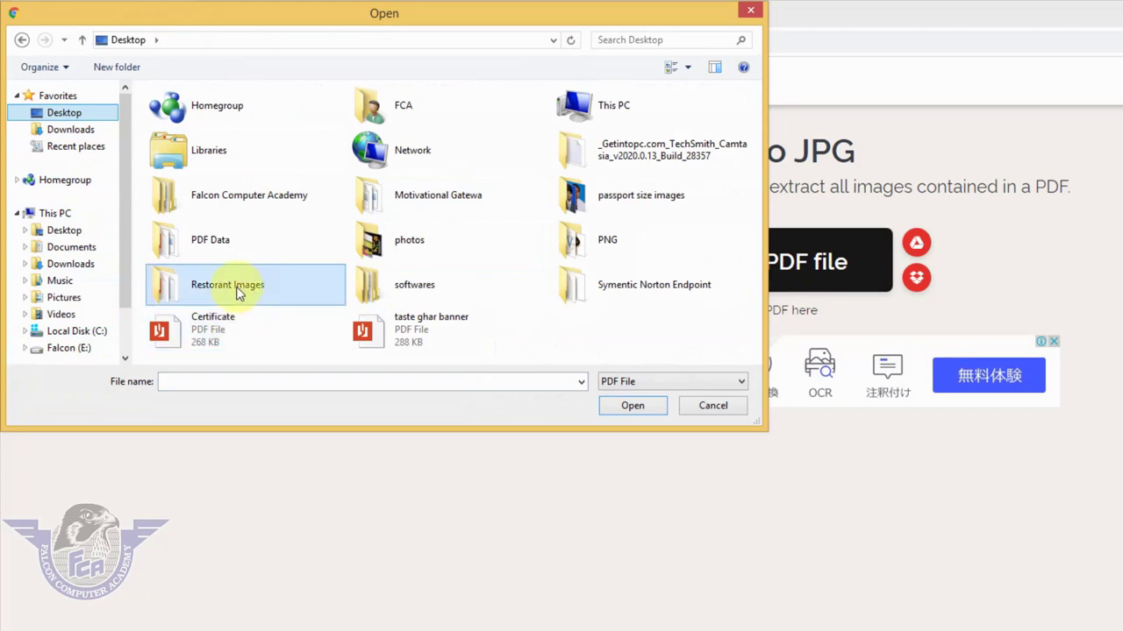
pyautogui.doubleClick(237, 291)
pyautogui.click(182, 134)
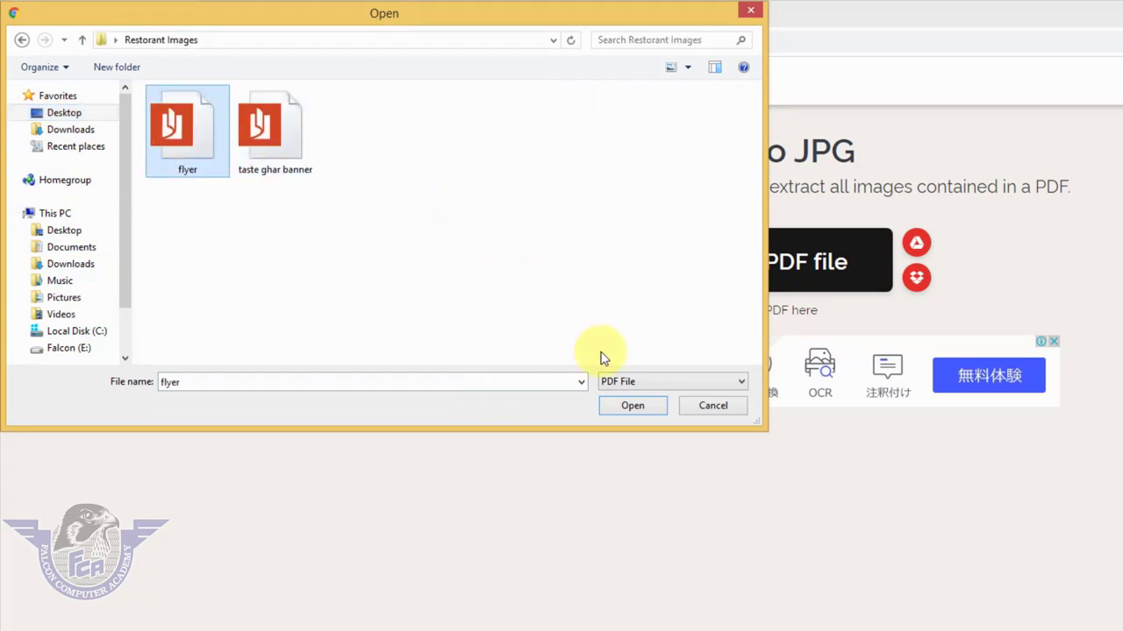
pyautogui.click(633, 406)
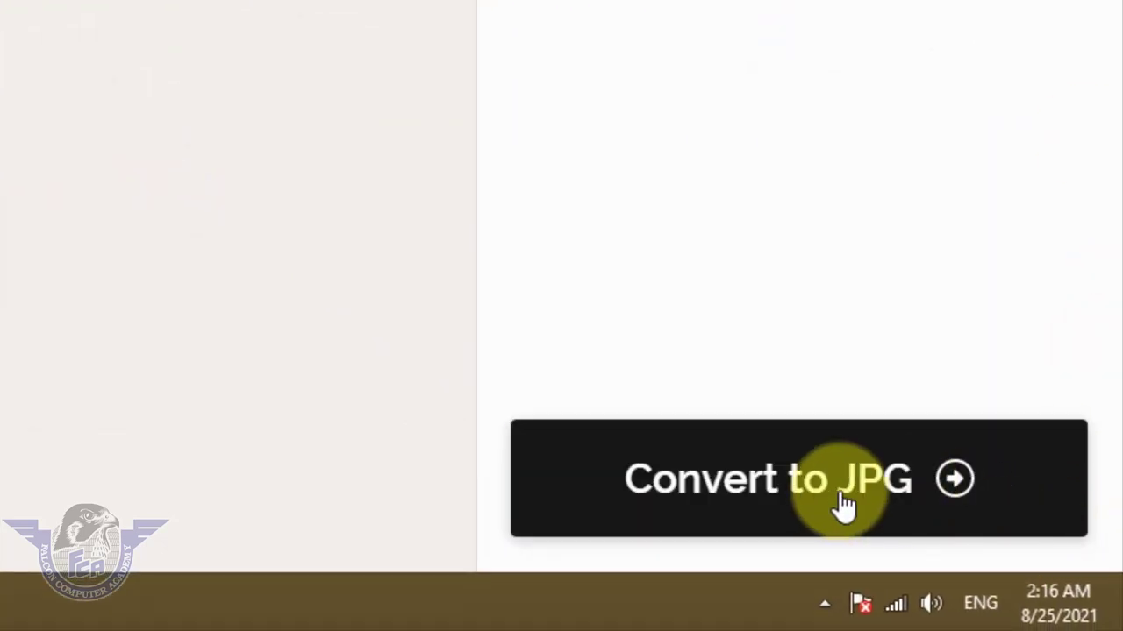
pyautogui.click(840, 497)
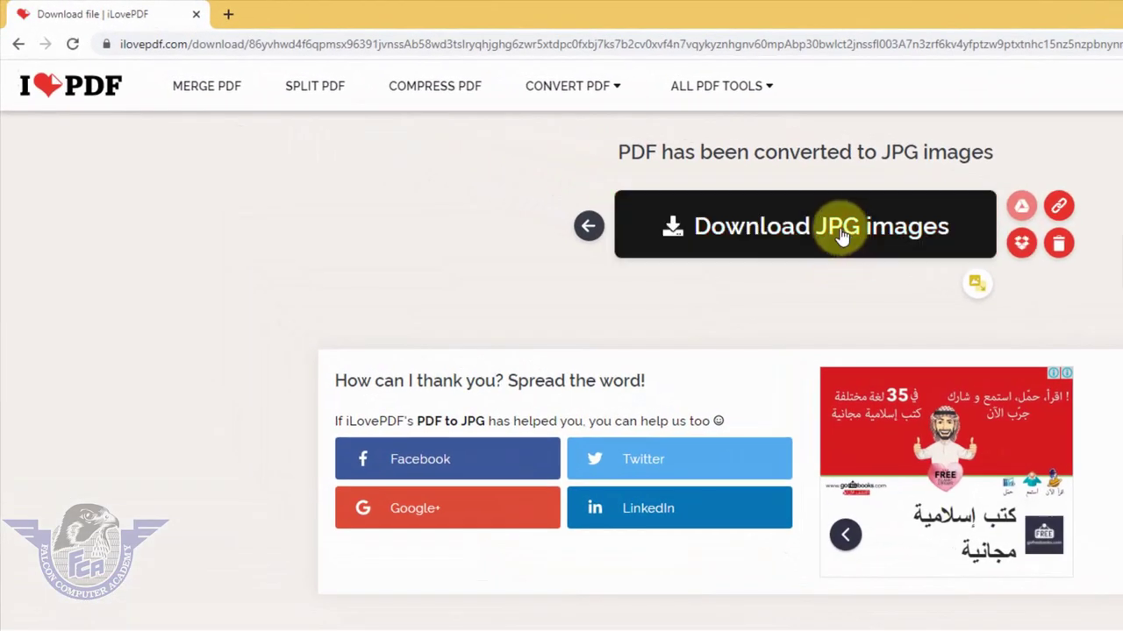
# - Download flyer_page-0001.jpg and open the downloaded image
pyautogui.click(840, 235)
pyautogui.scroll(-5, 584, 451)
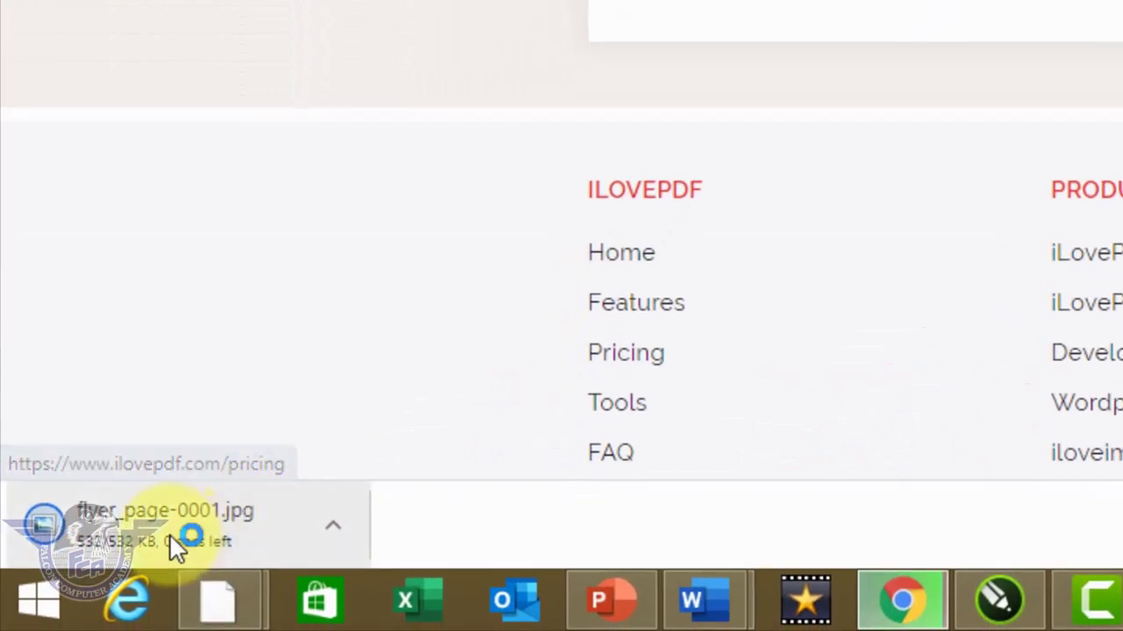
pyautogui.rightClick(167, 542)
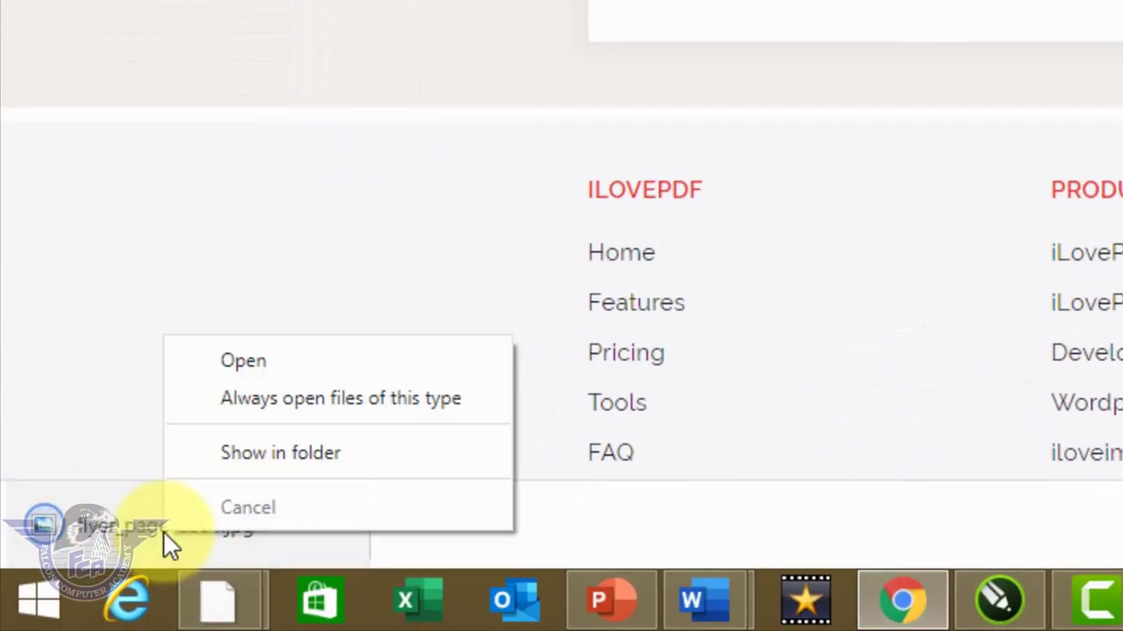
pyautogui.click(290, 364)
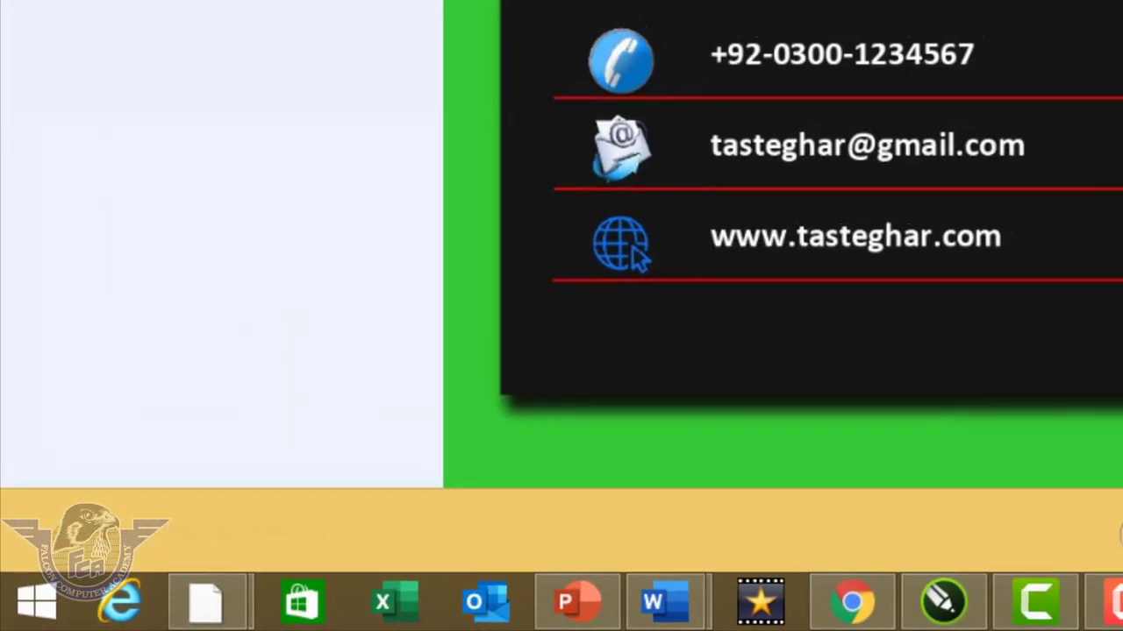